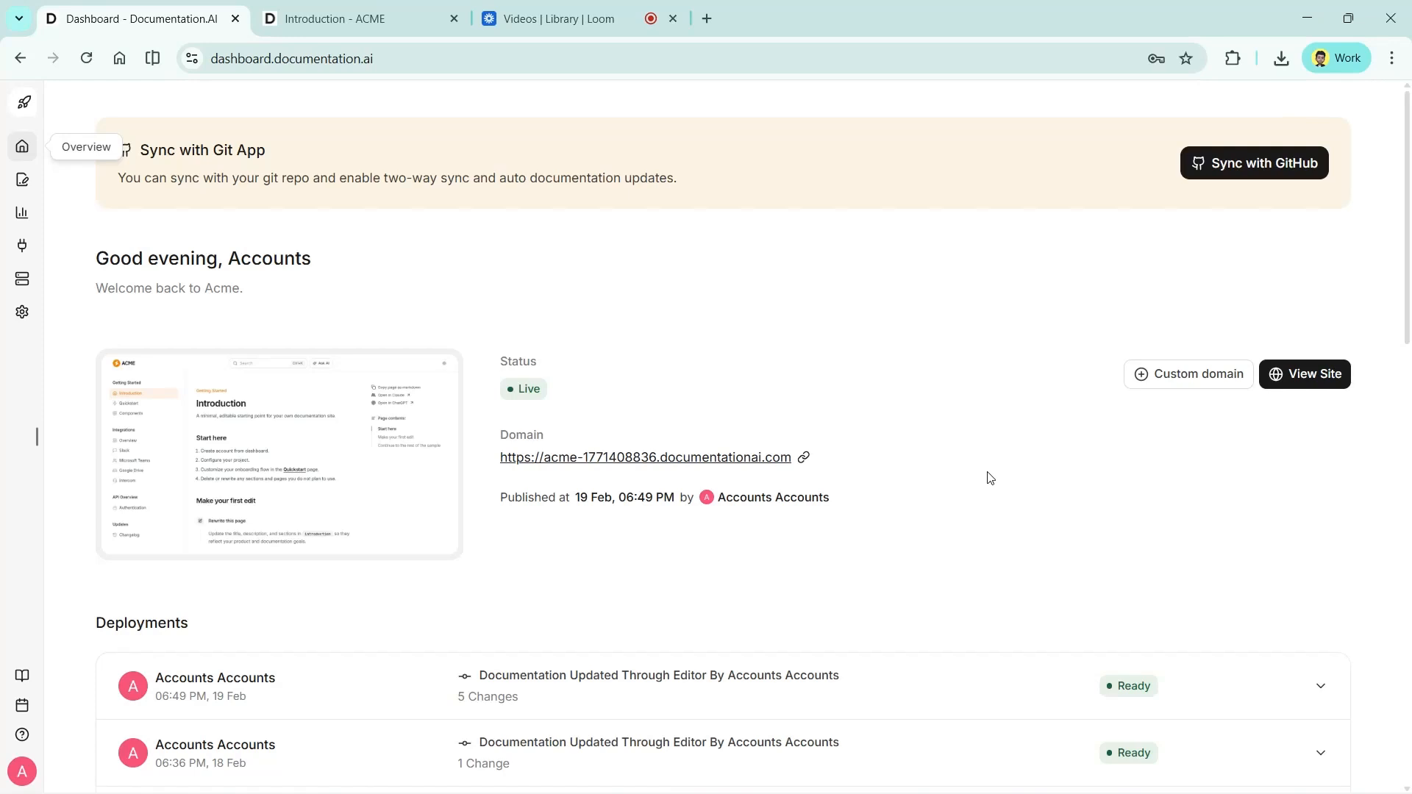
- Replace the second "Start here" item on the Introduction page with "Go to settings and open project, then copy your porject id."
{"action": "scroll", "coordinate": [990, 479], "scroll_direction": "down", "scroll_amount": 2}
{"action": "scroll", "coordinate": [989, 478], "scroll_direction": "up", "scroll_amount": 3}
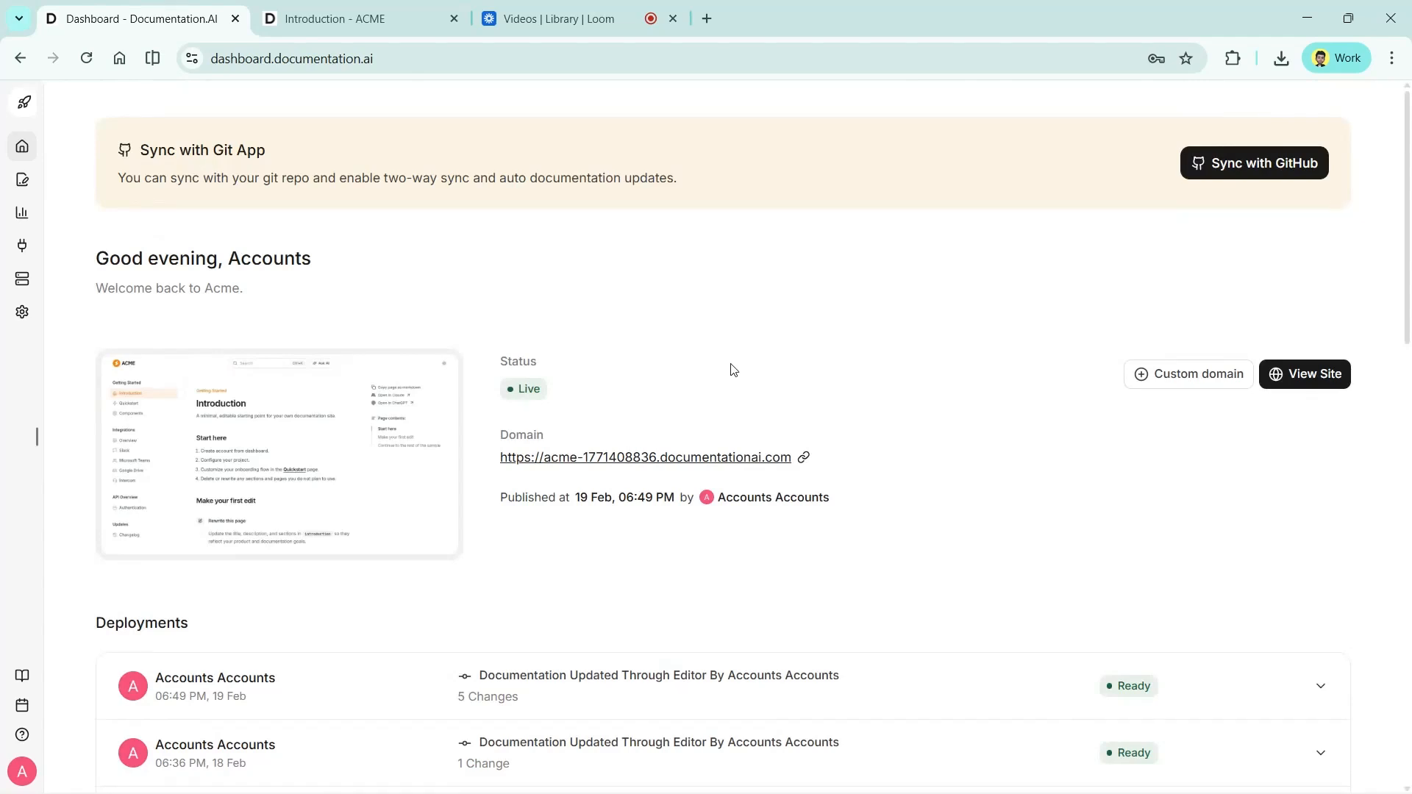
{"action": "scroll", "coordinate": [733, 369], "scroll_direction": "down", "scroll_amount": 1}
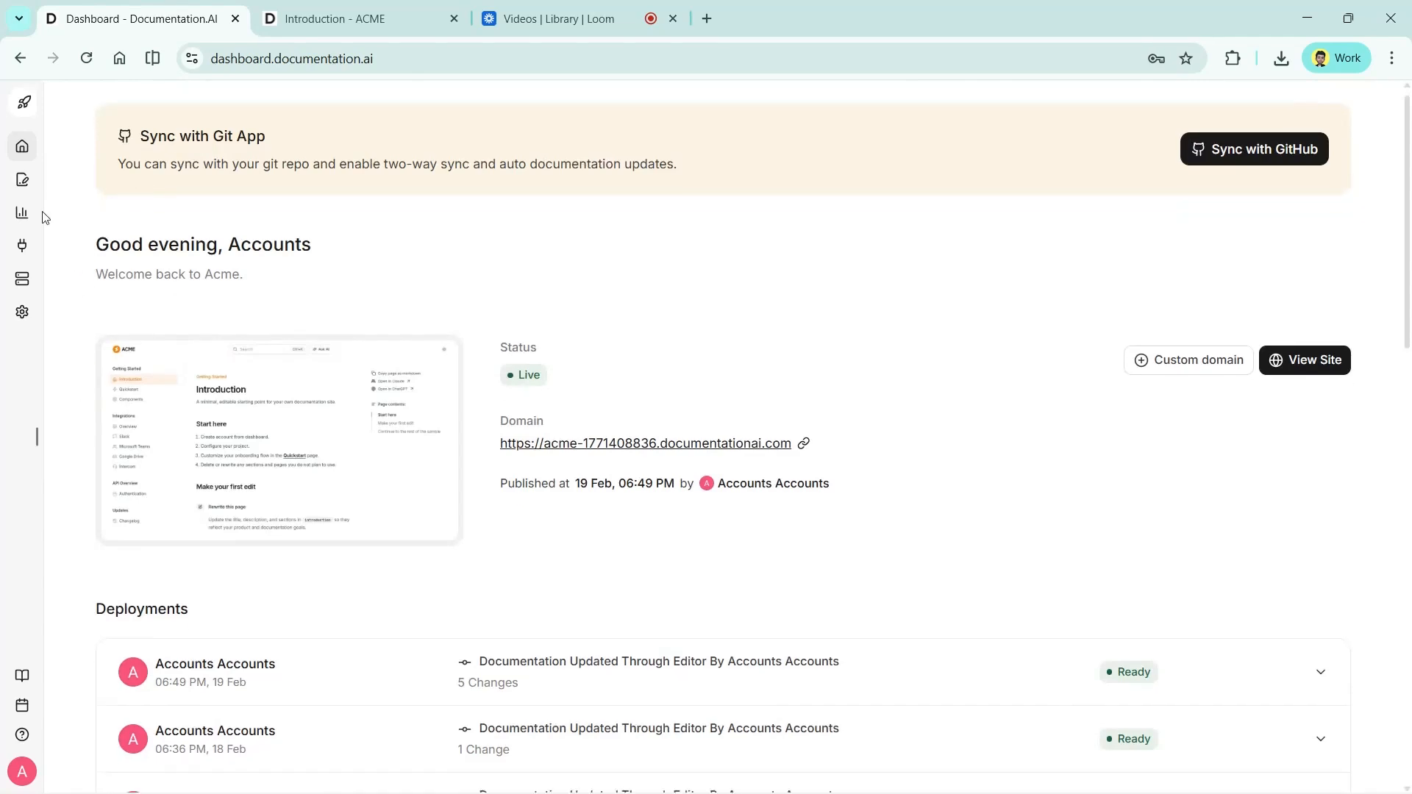
{"action": "left_click", "coordinate": [332, 360]}
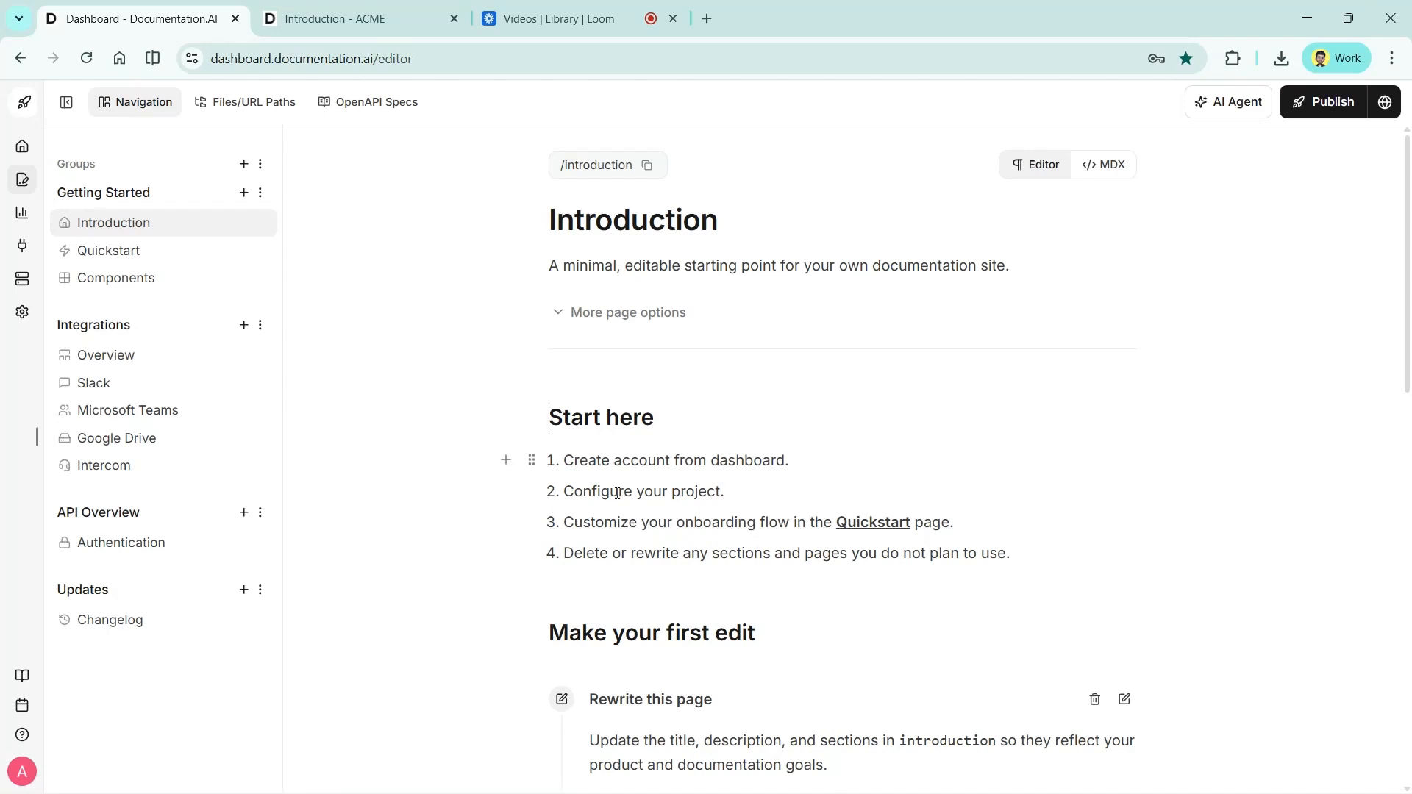
{"action": "left_click_drag", "start_coordinate": [571, 492], "coordinate": [722, 491]}
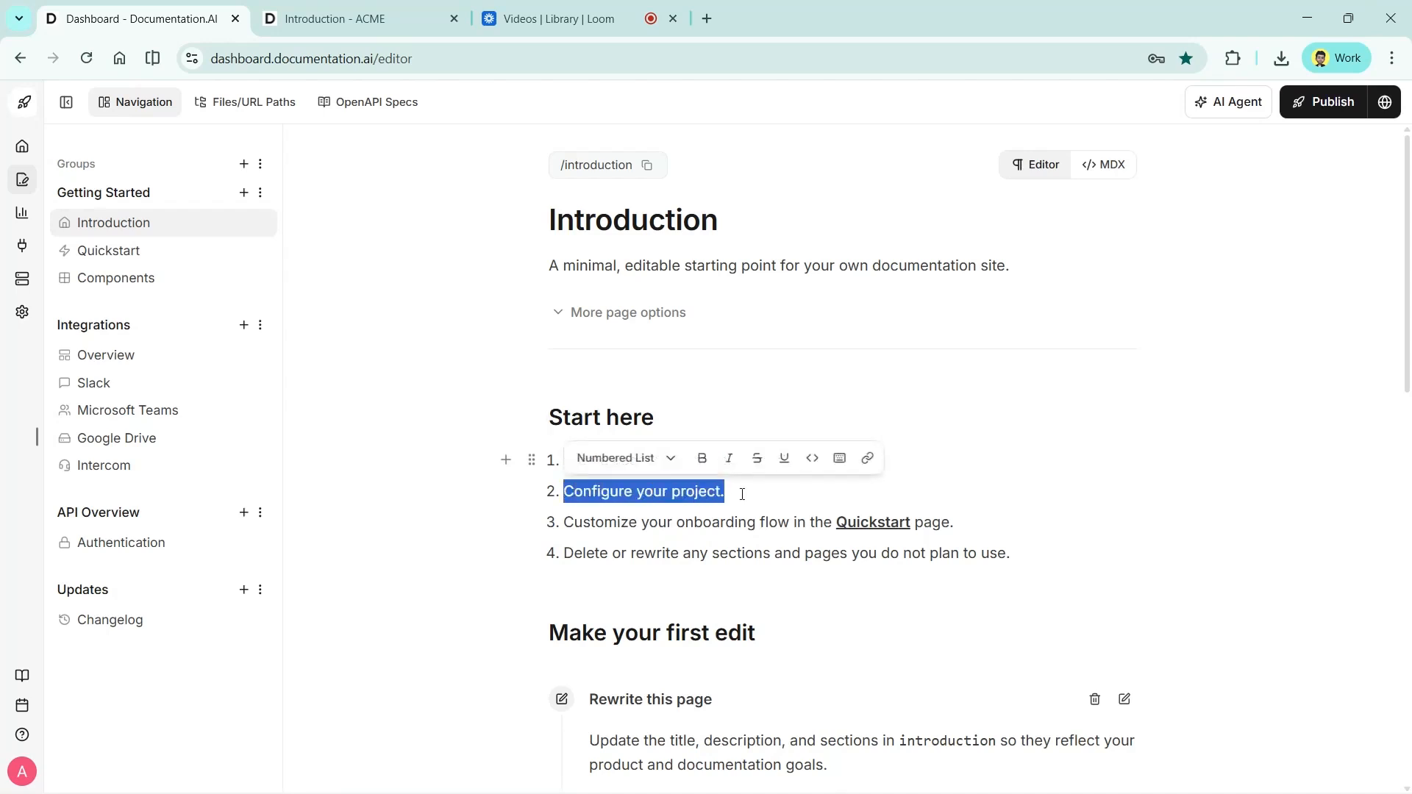
{"action": "triple_click", "coordinate": [722, 491]}
{"action": "key", "text": "BackSpace"}
{"action": "type", "text": "G"}
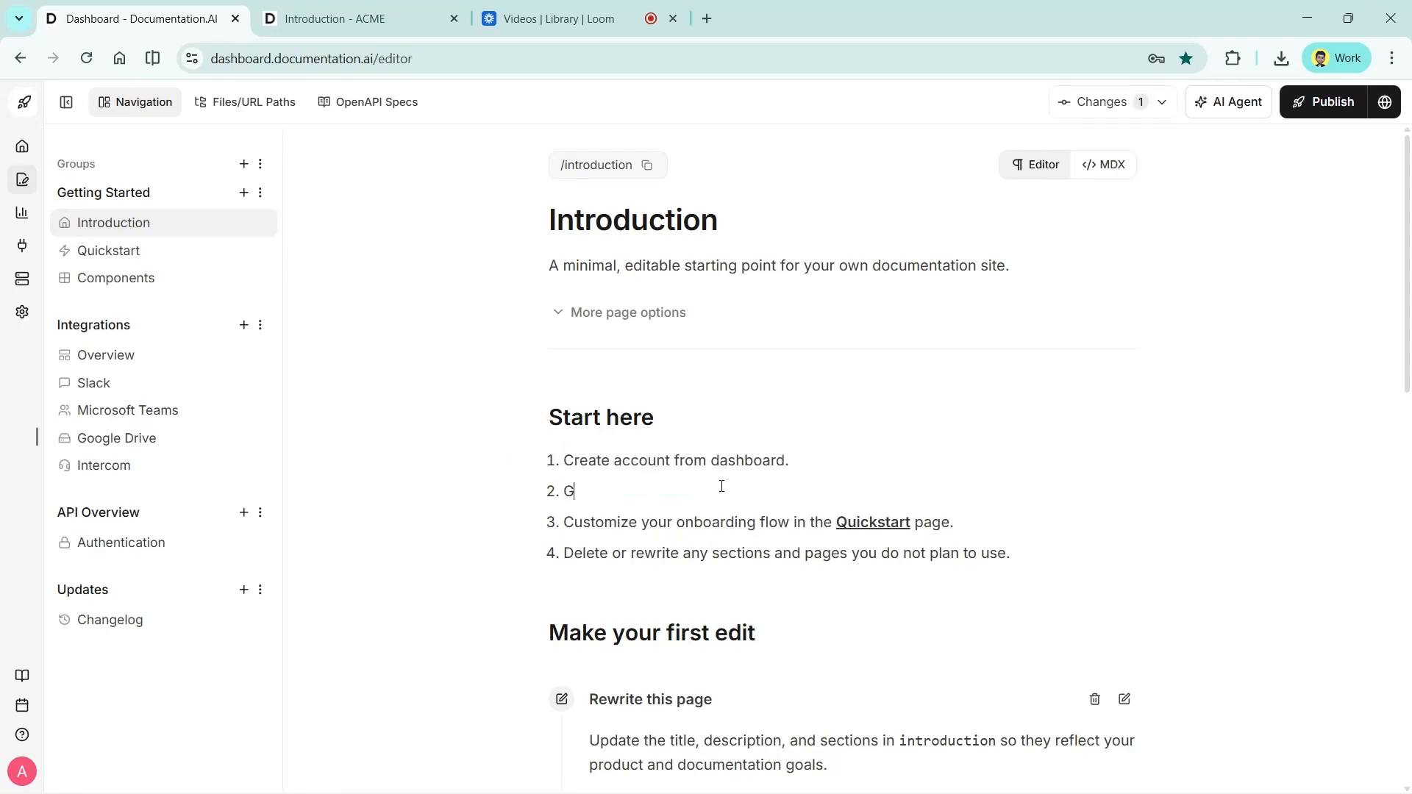
{"action": "type", "text": "o to settings and open project, then copy your porject id."}
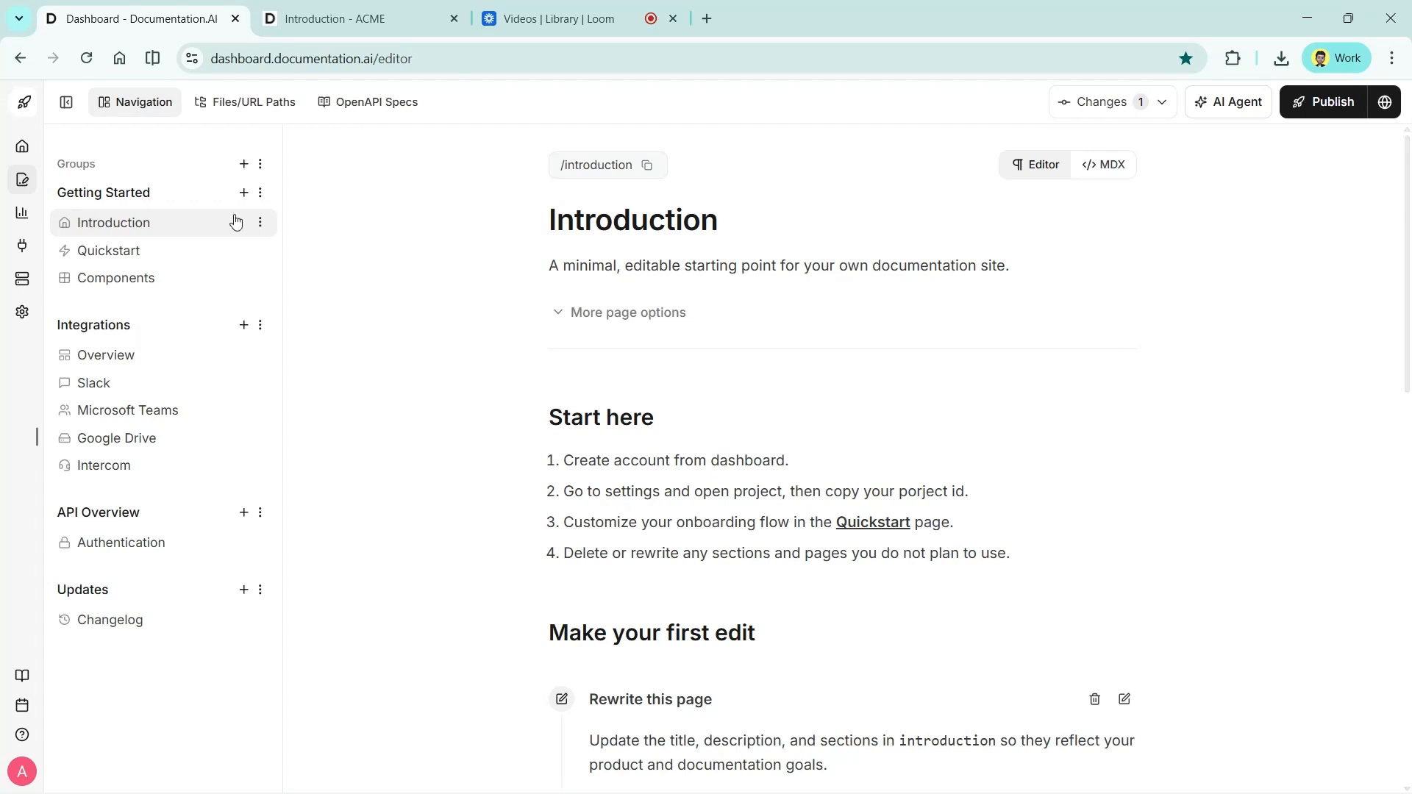
- Open the AetherFlow documentation site and examine its audience and version choices
{"action": "left_click", "coordinate": [31, 150]}
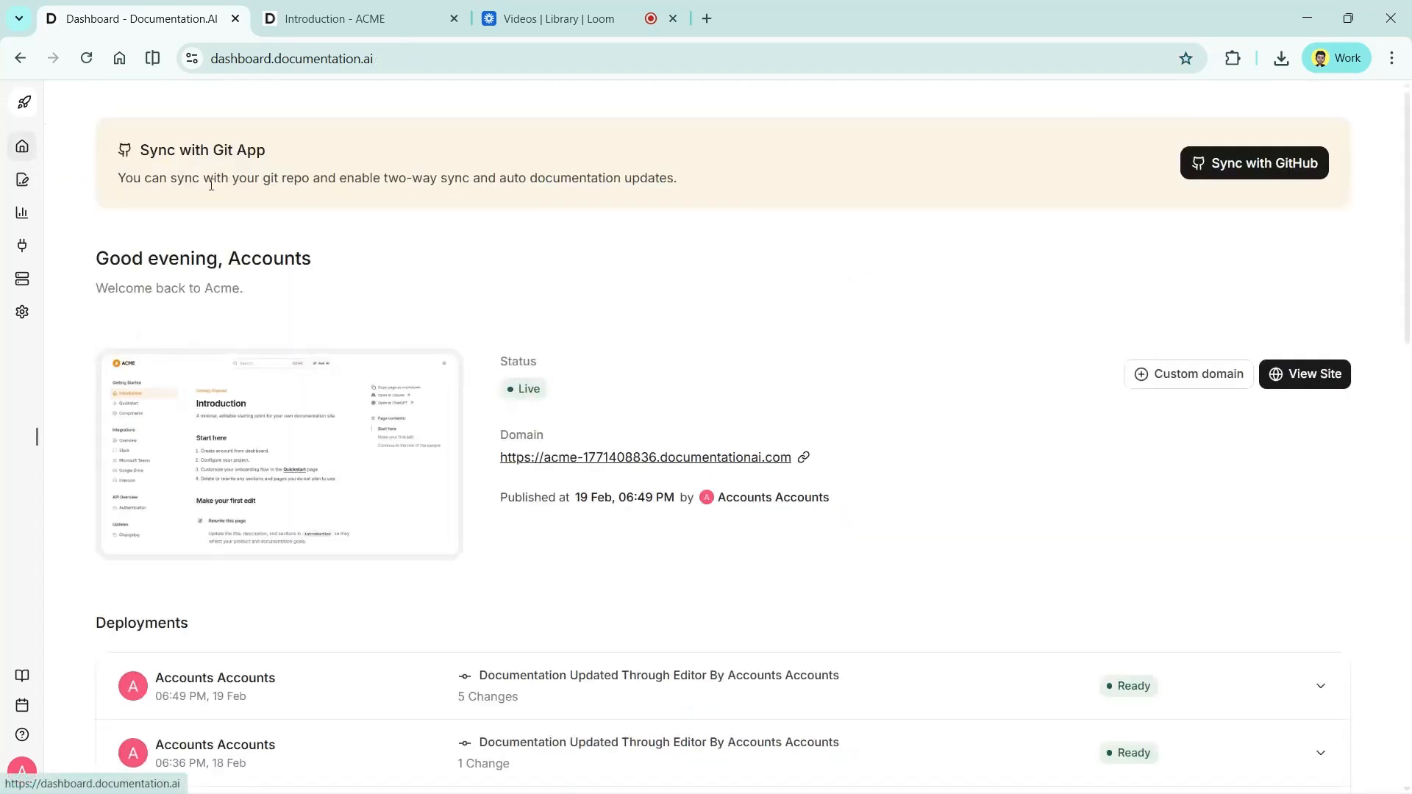
{"action": "left_click", "coordinate": [1284, 175]}
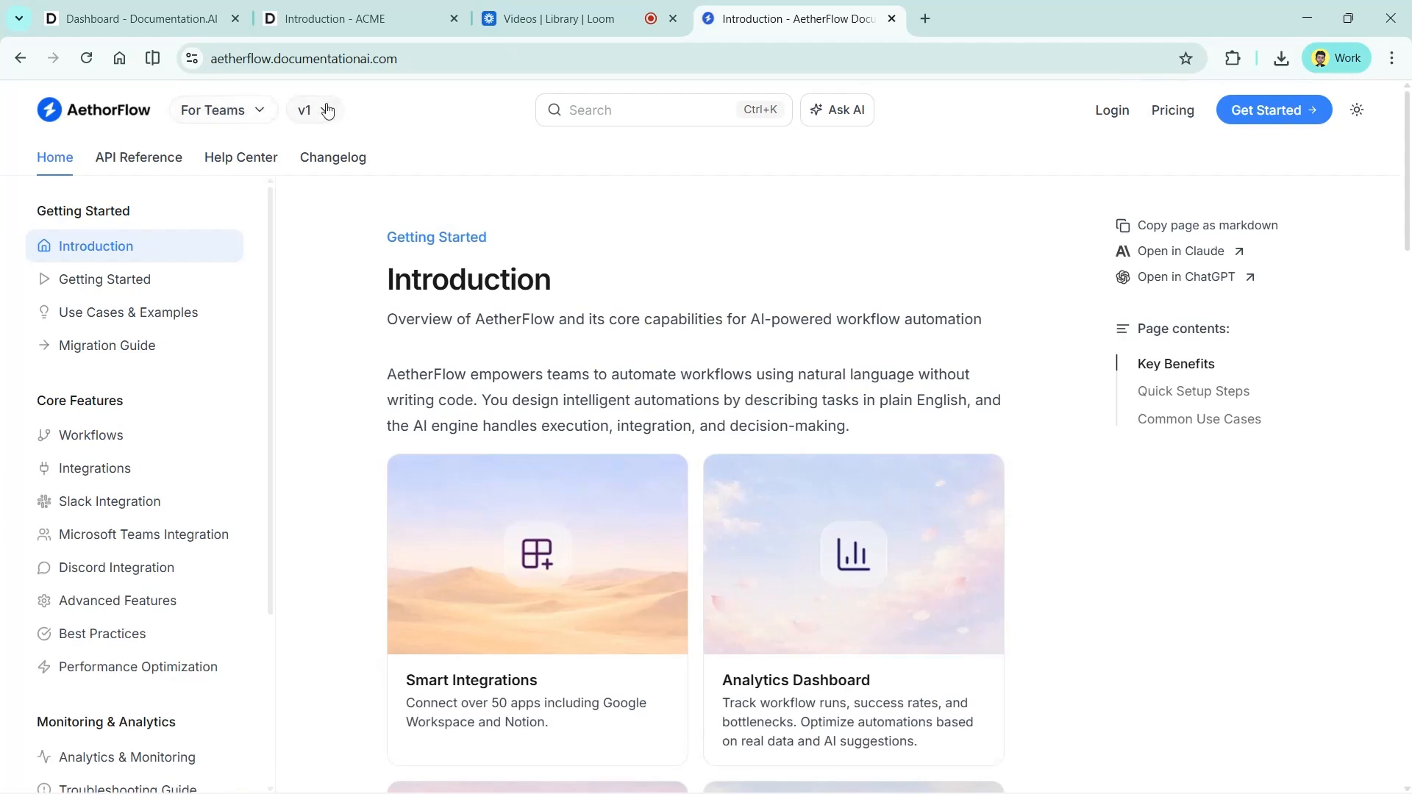
{"action": "left_click", "coordinate": [251, 117]}
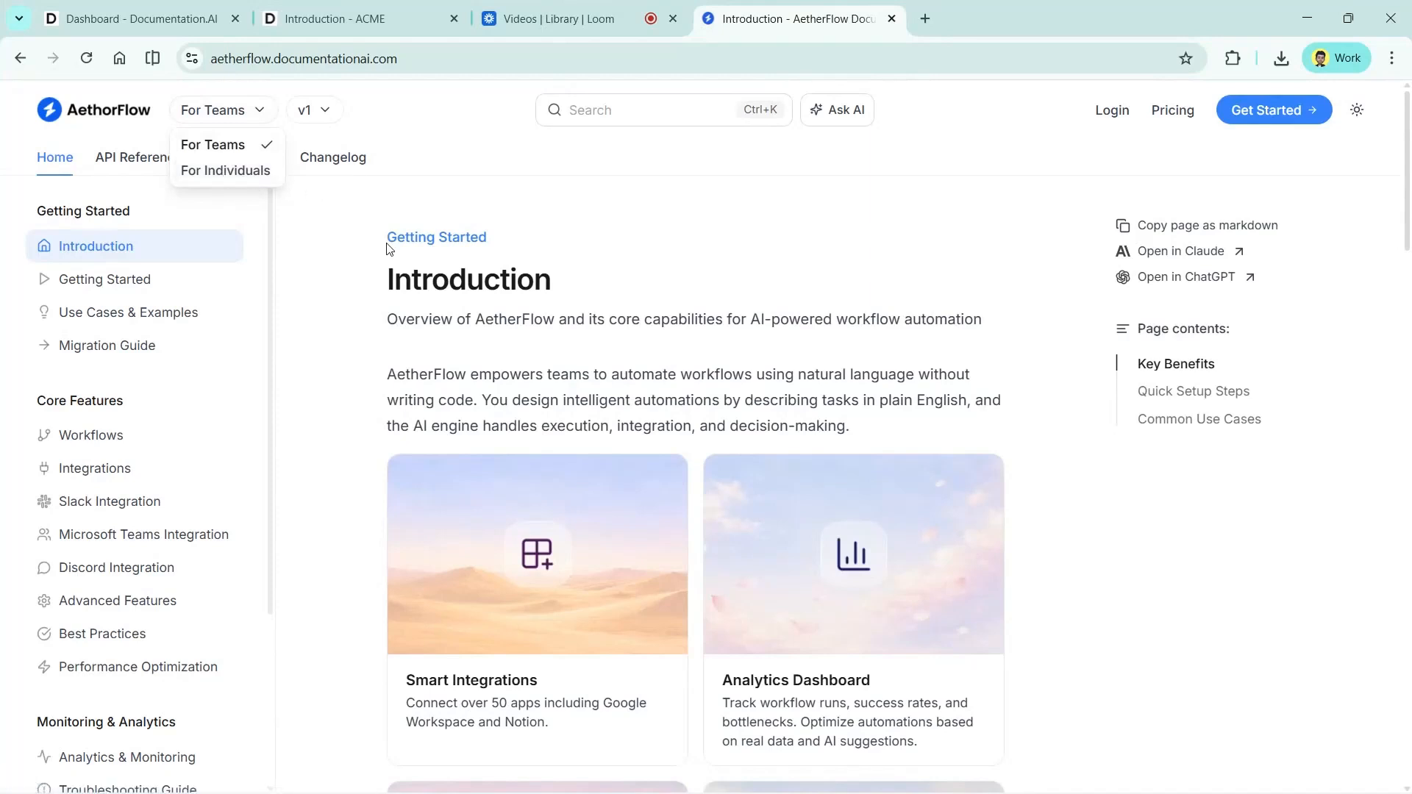
{"action": "left_click", "coordinate": [362, 247]}
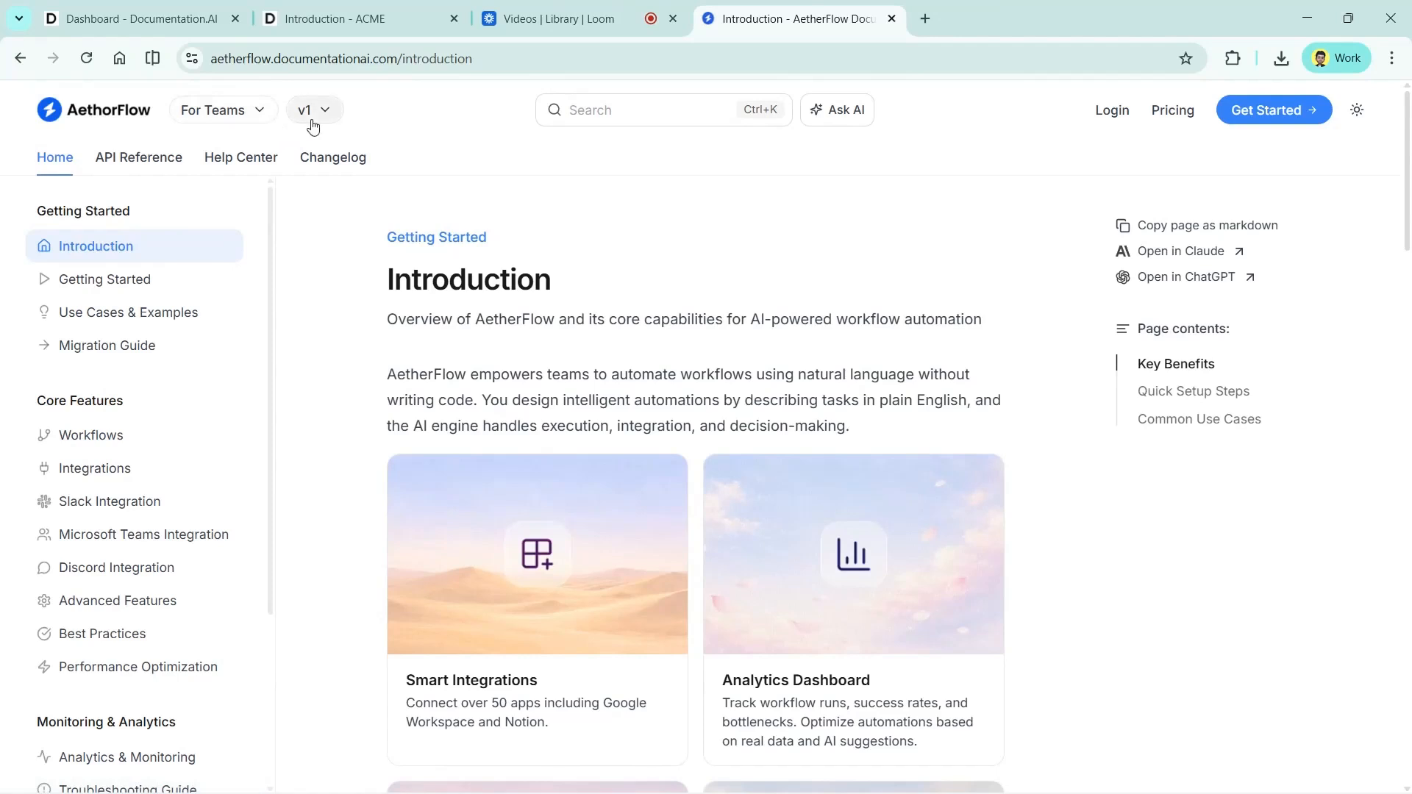
{"action": "left_click", "coordinate": [310, 125]}
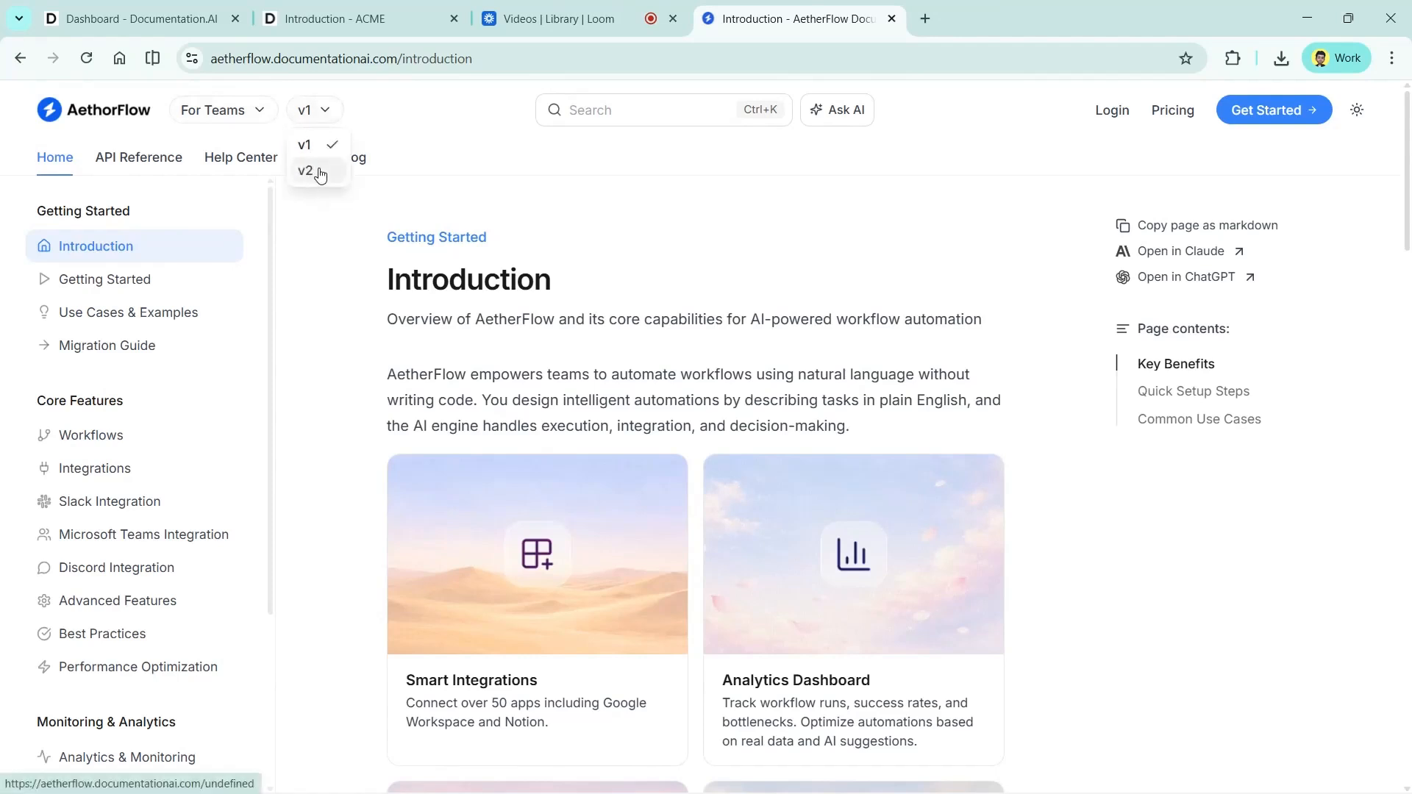
{"action": "left_click", "coordinate": [315, 112]}
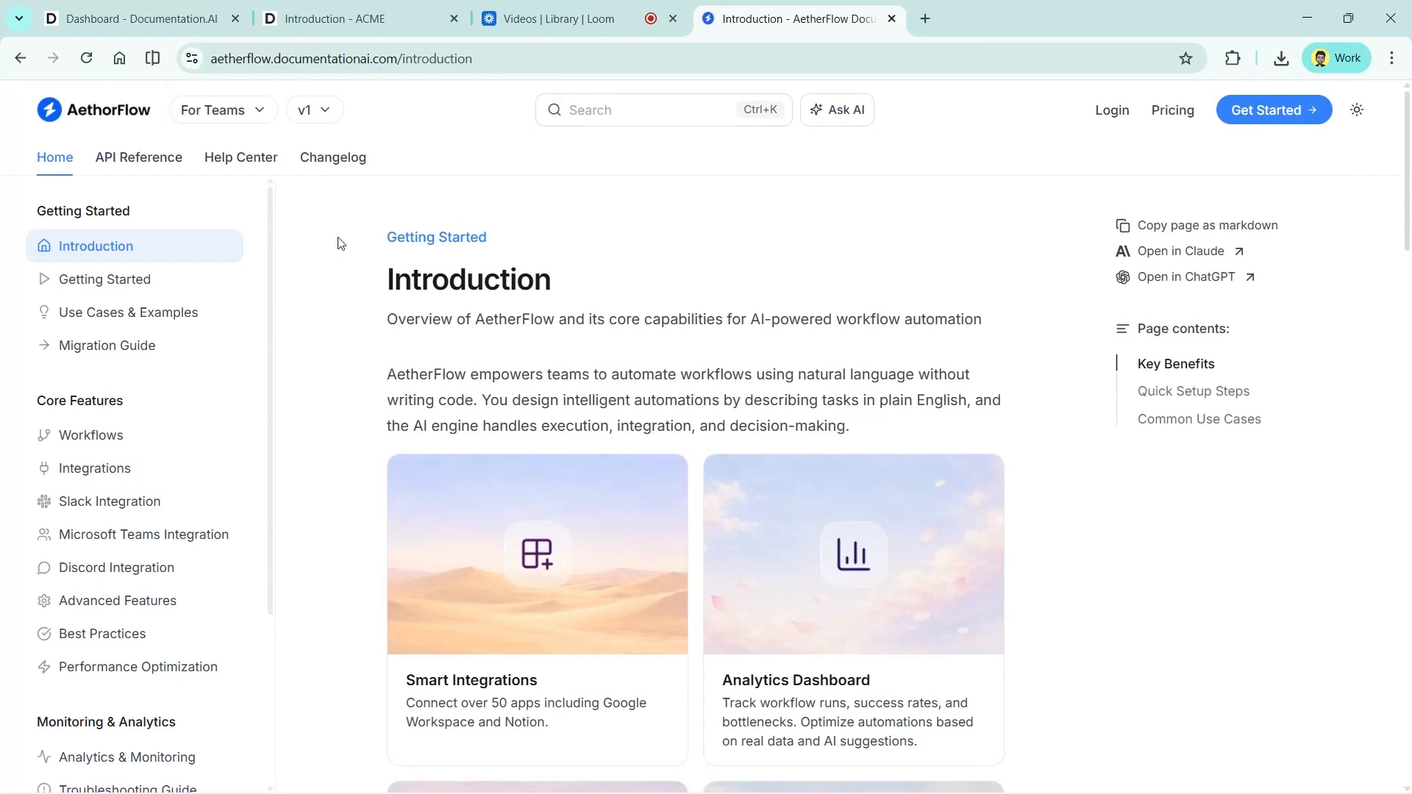
- Look through the AetherFlow Home section's Introduction page, including its feature cards and Key Benefits
{"action": "left_click", "coordinate": [60, 147]}
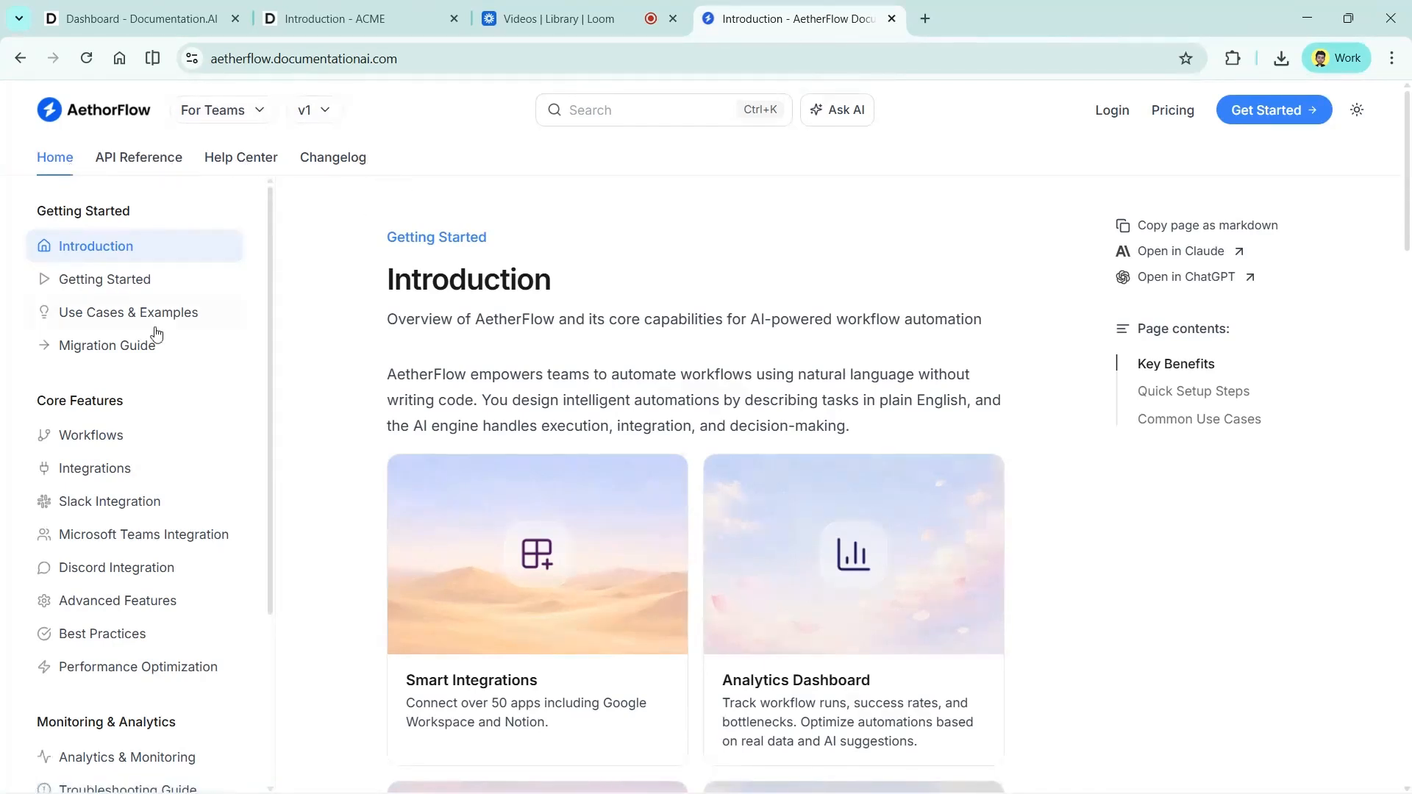
{"action": "scroll", "coordinate": [288, 471], "scroll_direction": "down", "scroll_amount": 2}
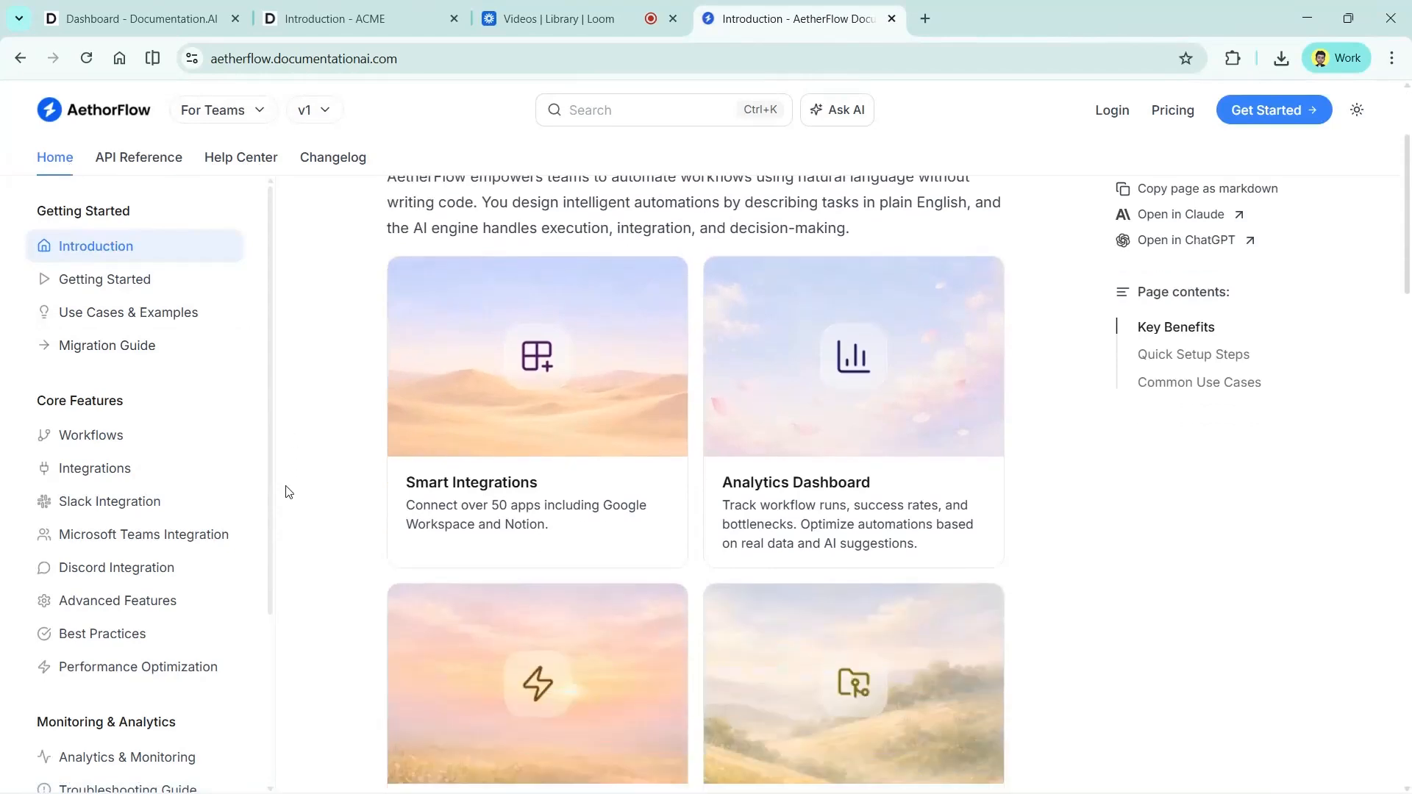
{"action": "scroll", "coordinate": [286, 489], "scroll_direction": "up", "scroll_amount": 2}
{"action": "scroll", "coordinate": [555, 479], "scroll_direction": "down", "scroll_amount": 7}
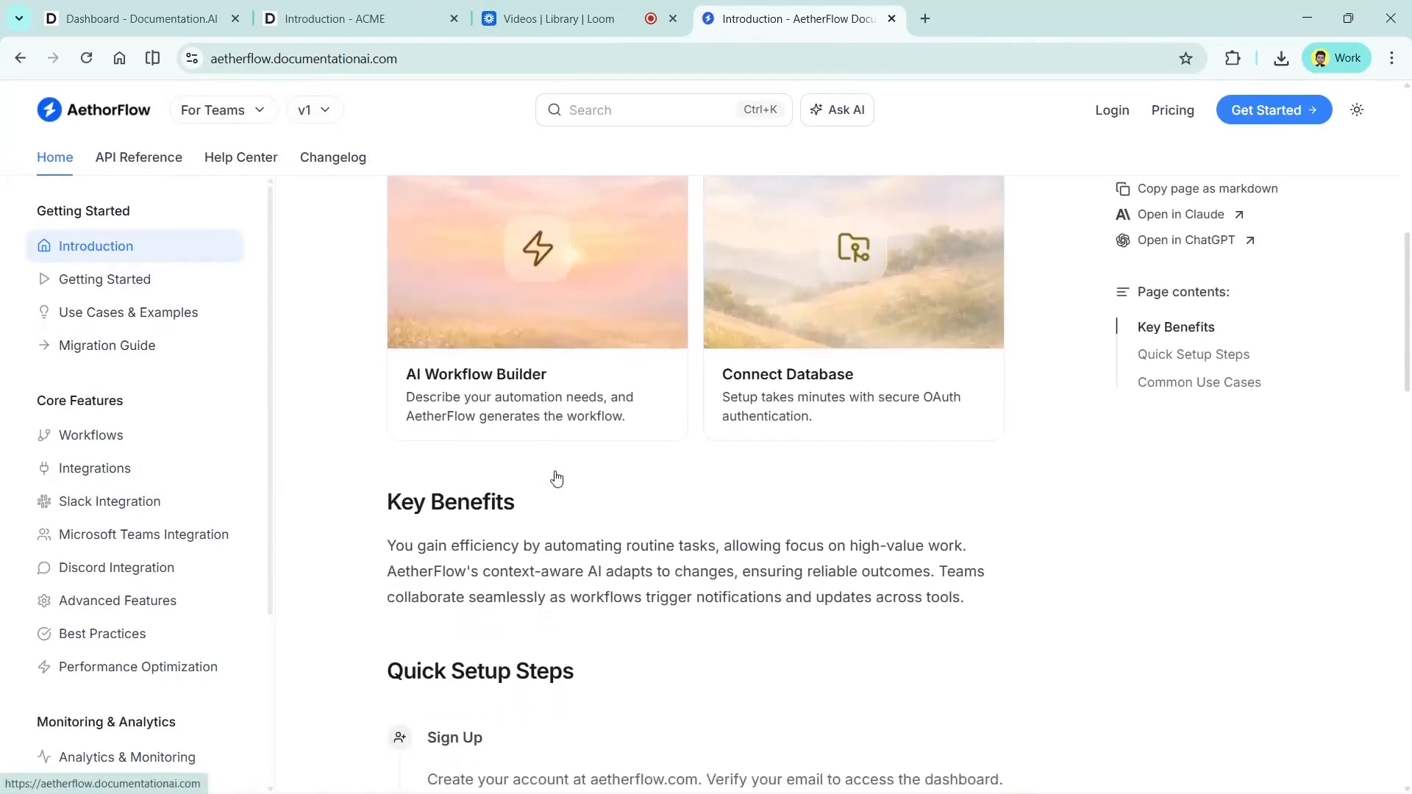
{"action": "scroll", "coordinate": [555, 479], "scroll_direction": "up", "scroll_amount": 4}
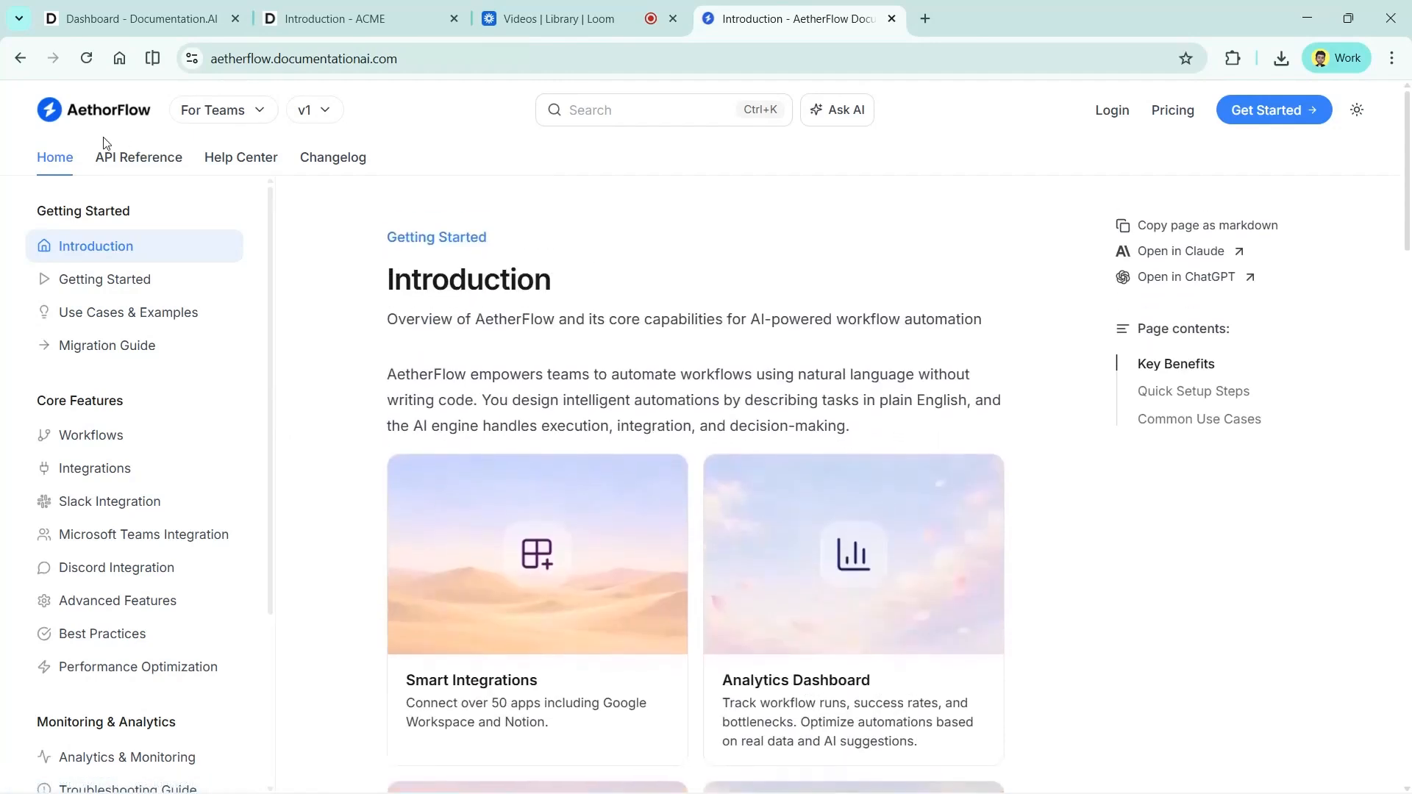
- Examine the "Create a new workflow" endpoint under Workflows in the AetherFlow API Reference
{"action": "left_click", "coordinate": [132, 161]}
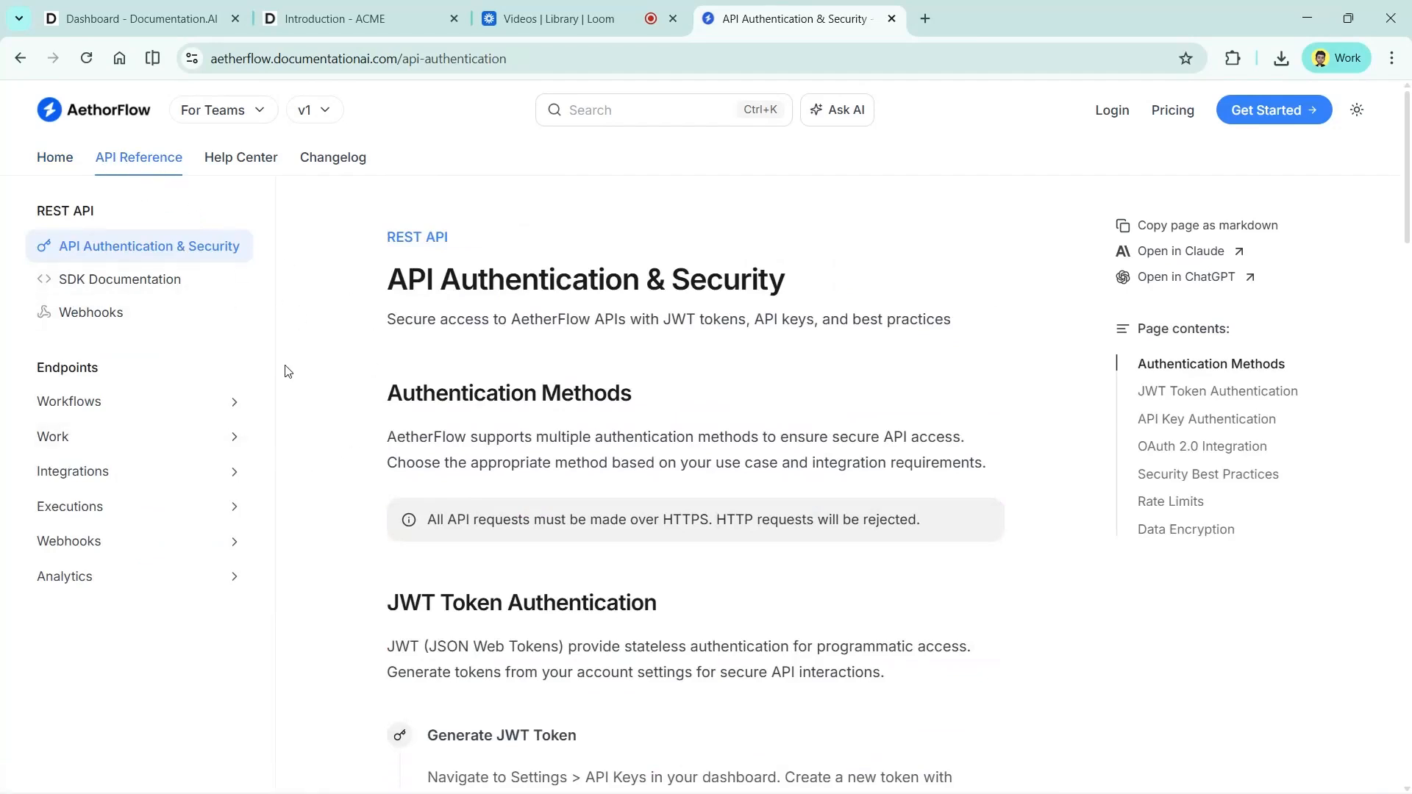
{"action": "left_click", "coordinate": [116, 401]}
{"action": "left_click", "coordinate": [154, 469]}
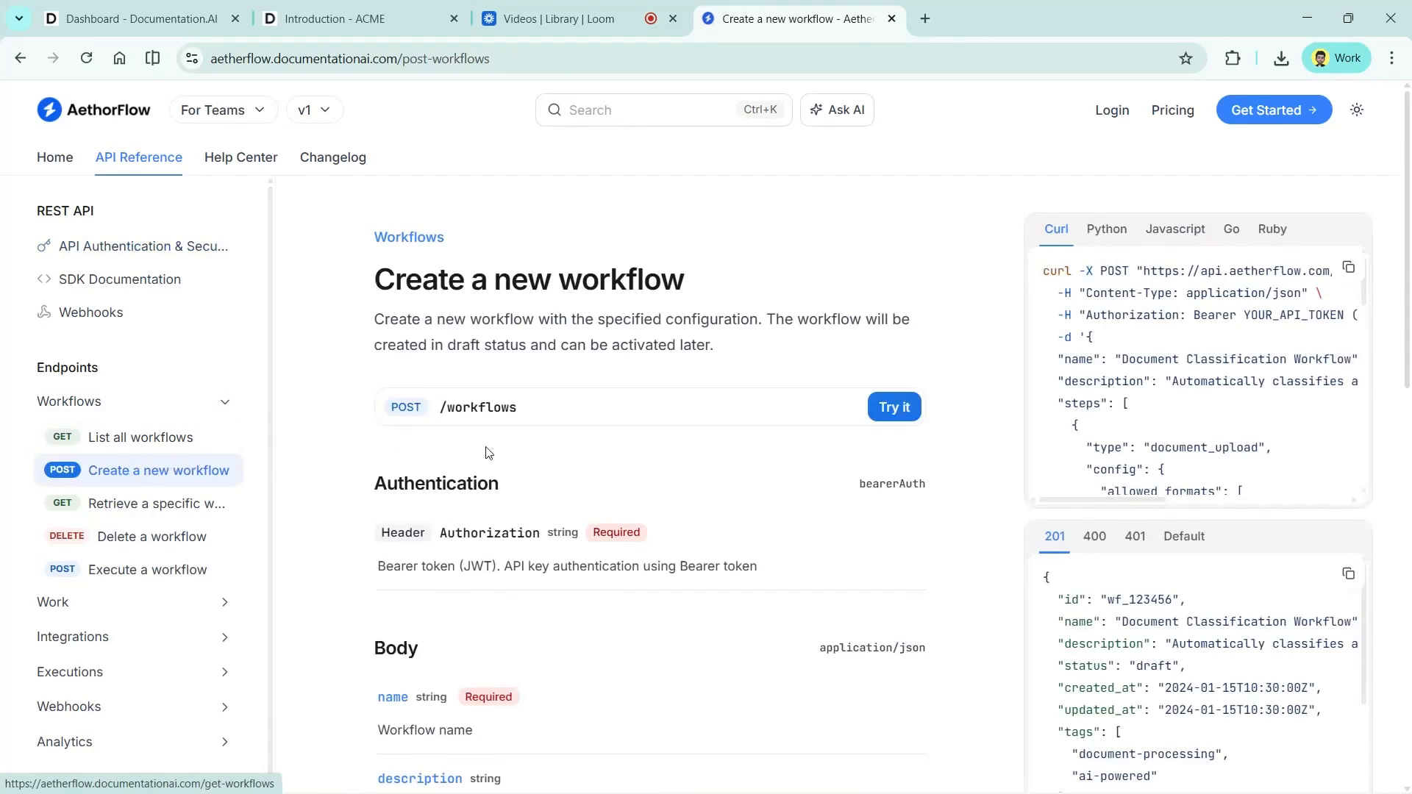
{"action": "scroll", "coordinate": [513, 456], "scroll_direction": "down", "scroll_amount": 5}
{"action": "scroll", "coordinate": [513, 456], "scroll_direction": "up", "scroll_amount": 4}
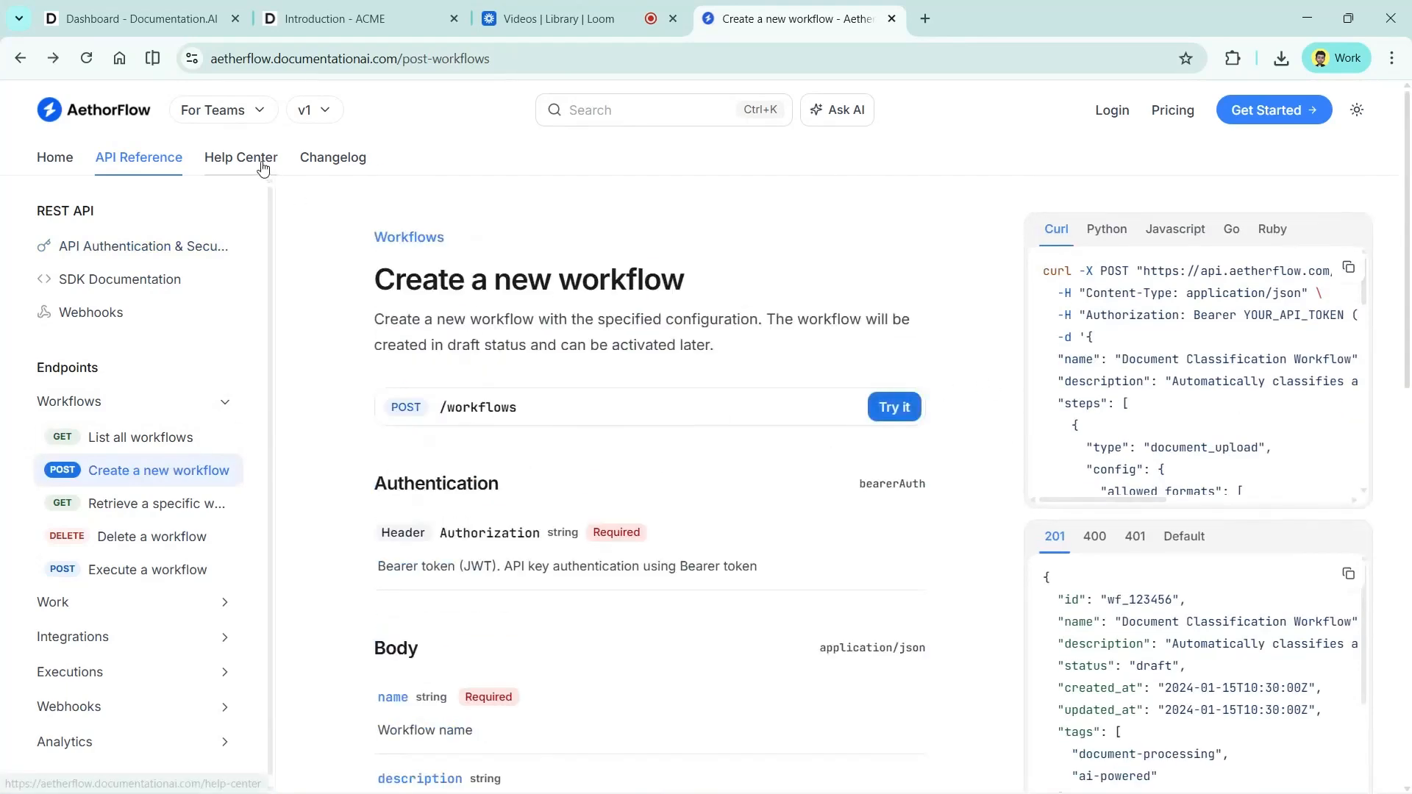
- Look through the AetherFlow Help Center page and its help categories
{"action": "left_click", "coordinate": [276, 175]}
{"action": "scroll", "coordinate": [571, 476], "scroll_direction": "down", "scroll_amount": 5}
{"action": "scroll", "coordinate": [460, 466], "scroll_direction": "up", "scroll_amount": 5}
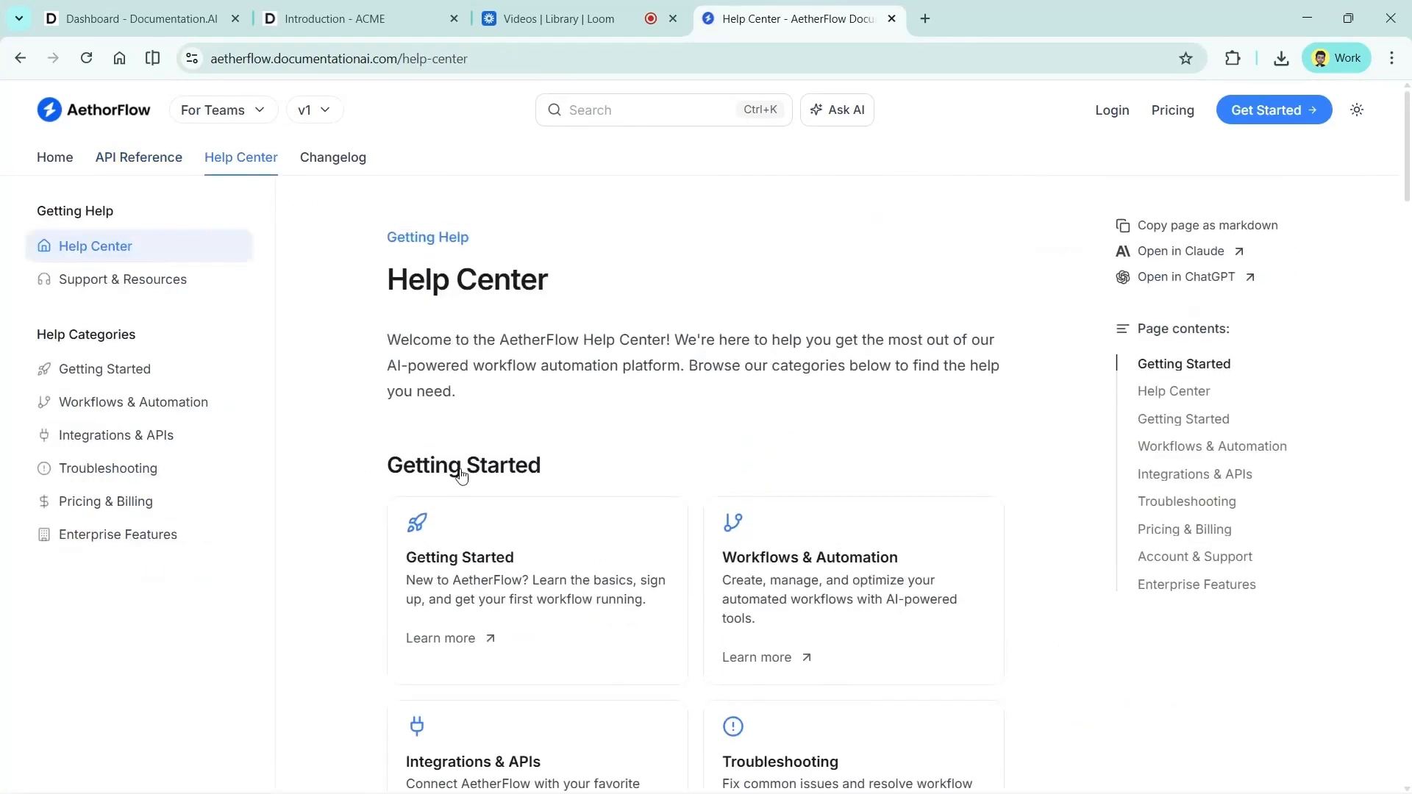
{"action": "scroll", "coordinate": [203, 503], "scroll_direction": "down", "scroll_amount": 5}
{"action": "scroll", "coordinate": [204, 504], "scroll_direction": "up", "scroll_amount": 5}
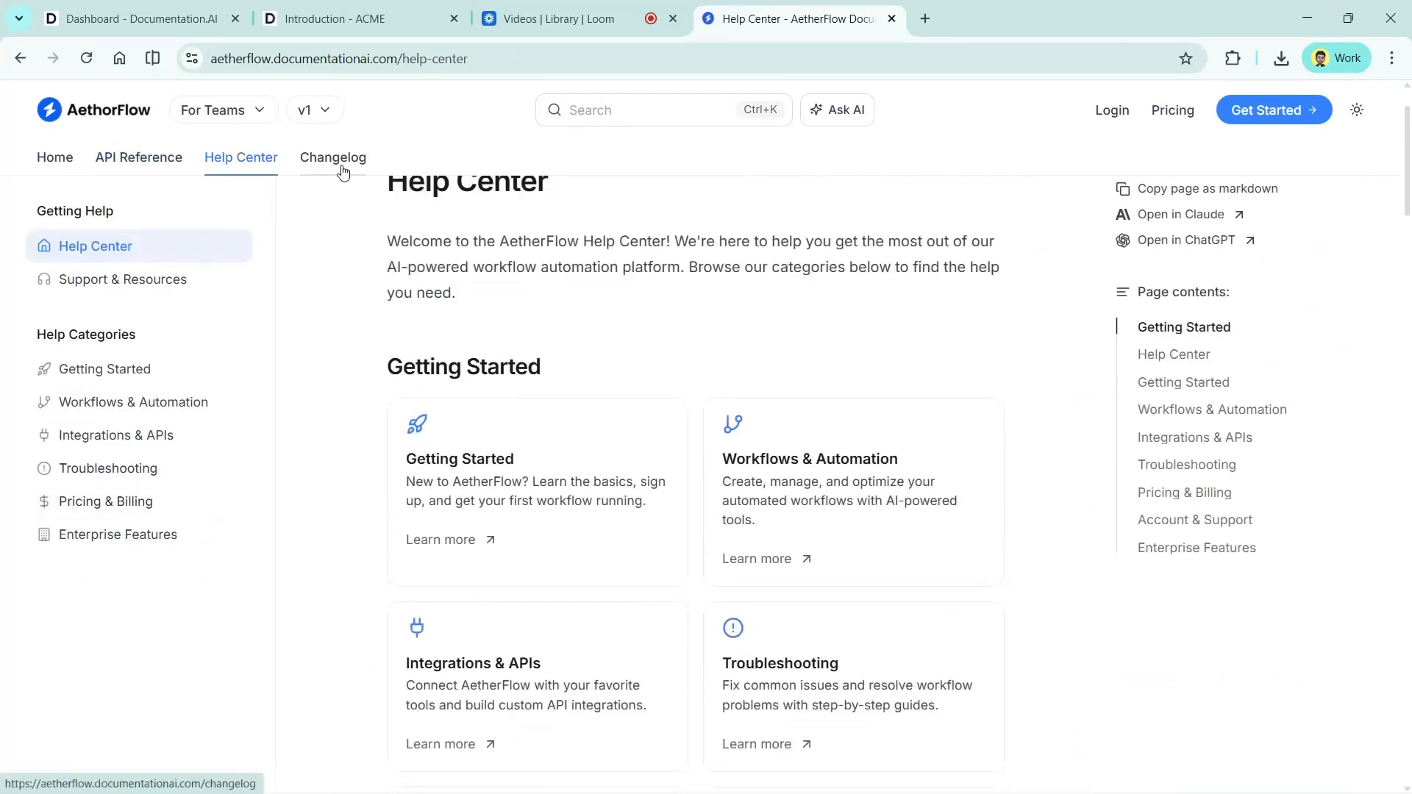
- Review the release history in the AetherFlow Changelog and close the AetherFlow site
{"action": "left_click", "coordinate": [338, 167]}
{"action": "scroll", "coordinate": [518, 500], "scroll_direction": "down", "scroll_amount": 15}
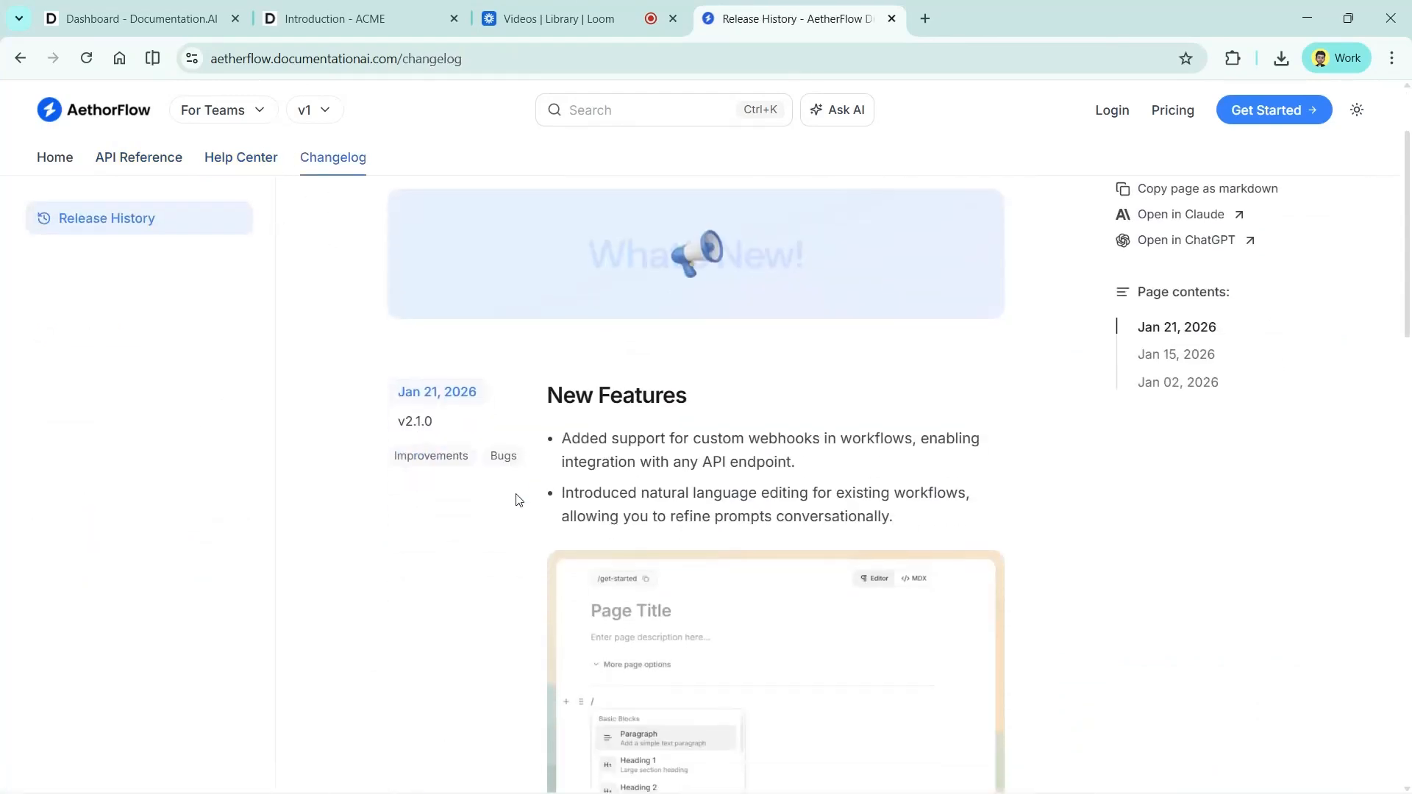
{"action": "scroll", "coordinate": [519, 500], "scroll_direction": "up", "scroll_amount": 15}
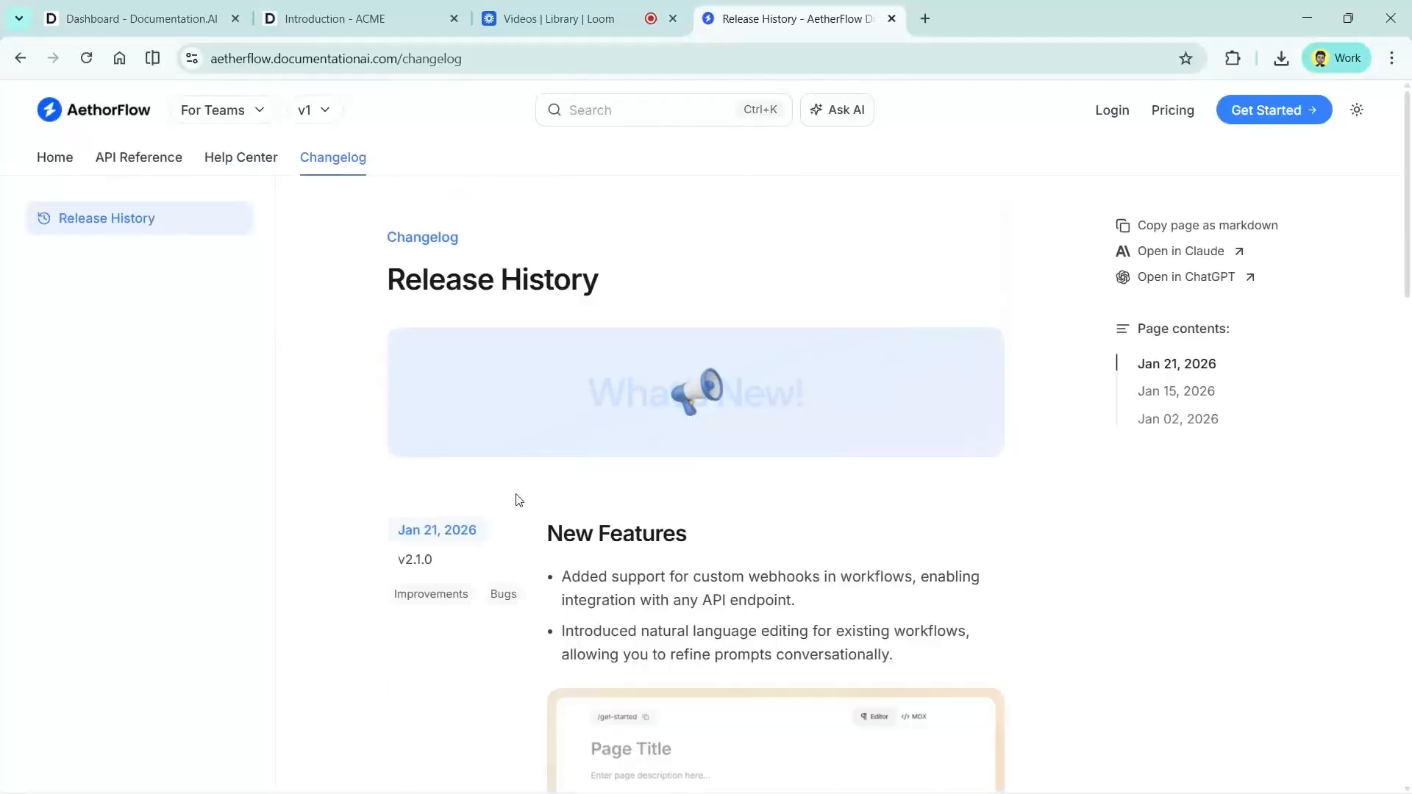
{"action": "left_click", "coordinate": [108, 120]}
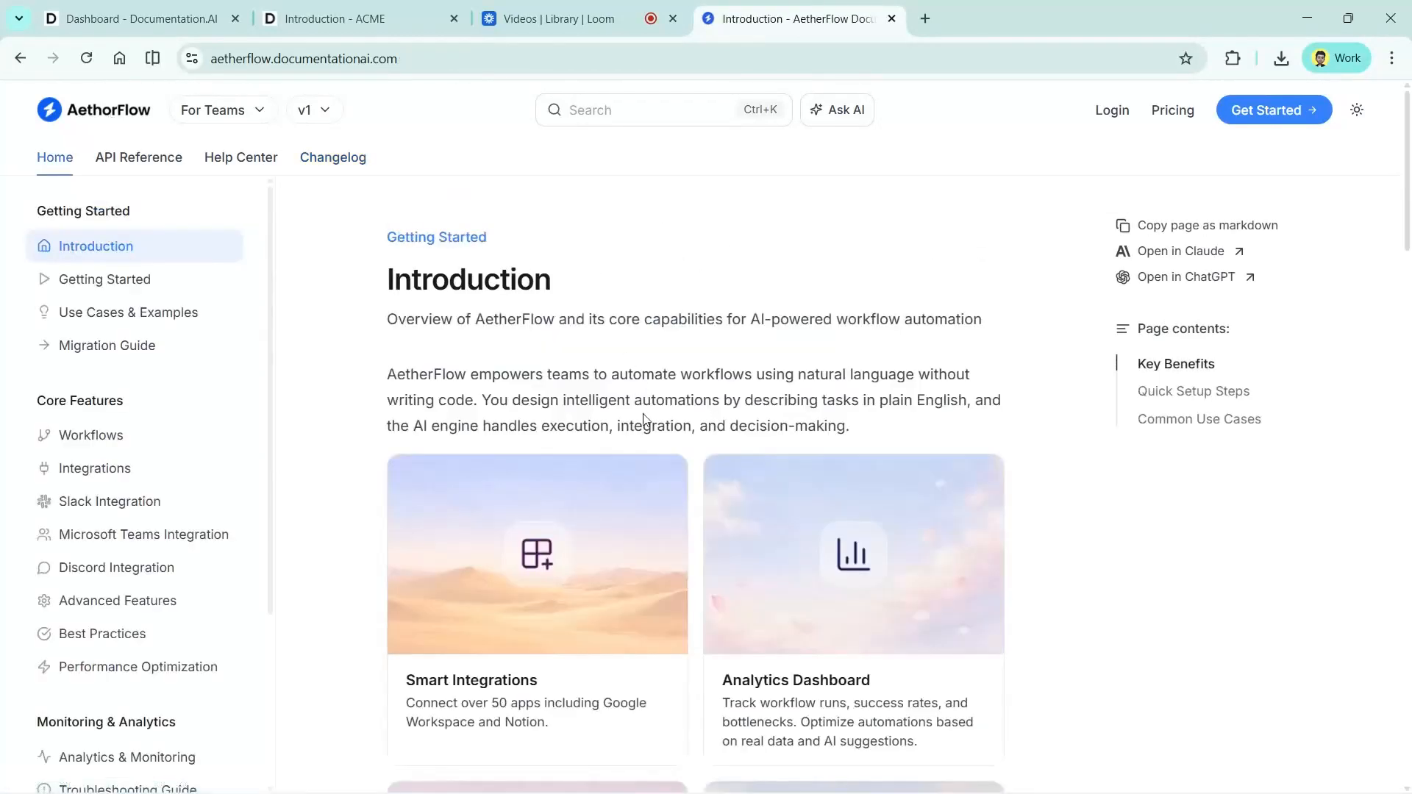
{"action": "key", "text": "ctrl+w"}
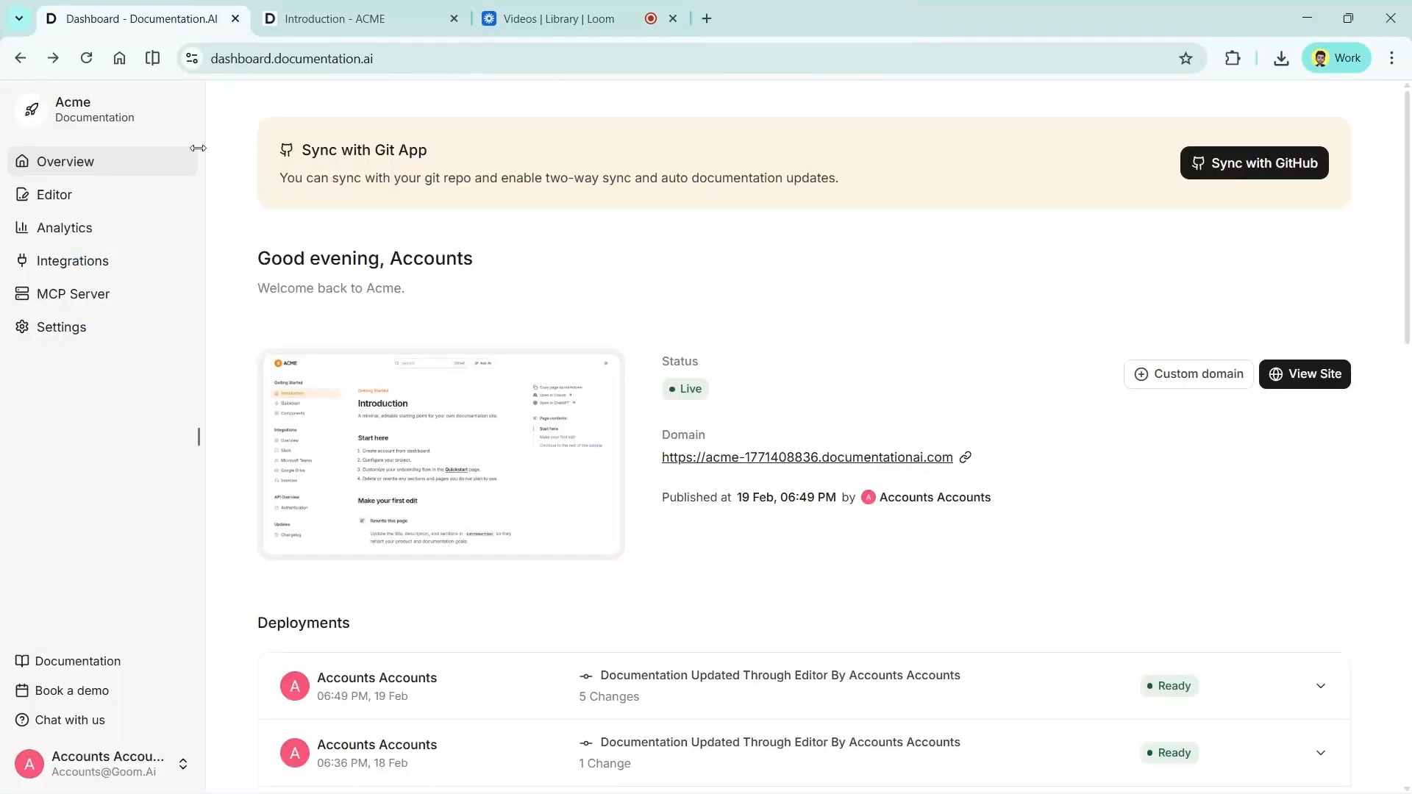
- In the Introduction page editor, add a callout below the "Start here" list reading "Never share your production acces token in chat."
{"action": "left_click", "coordinate": [38, 198]}
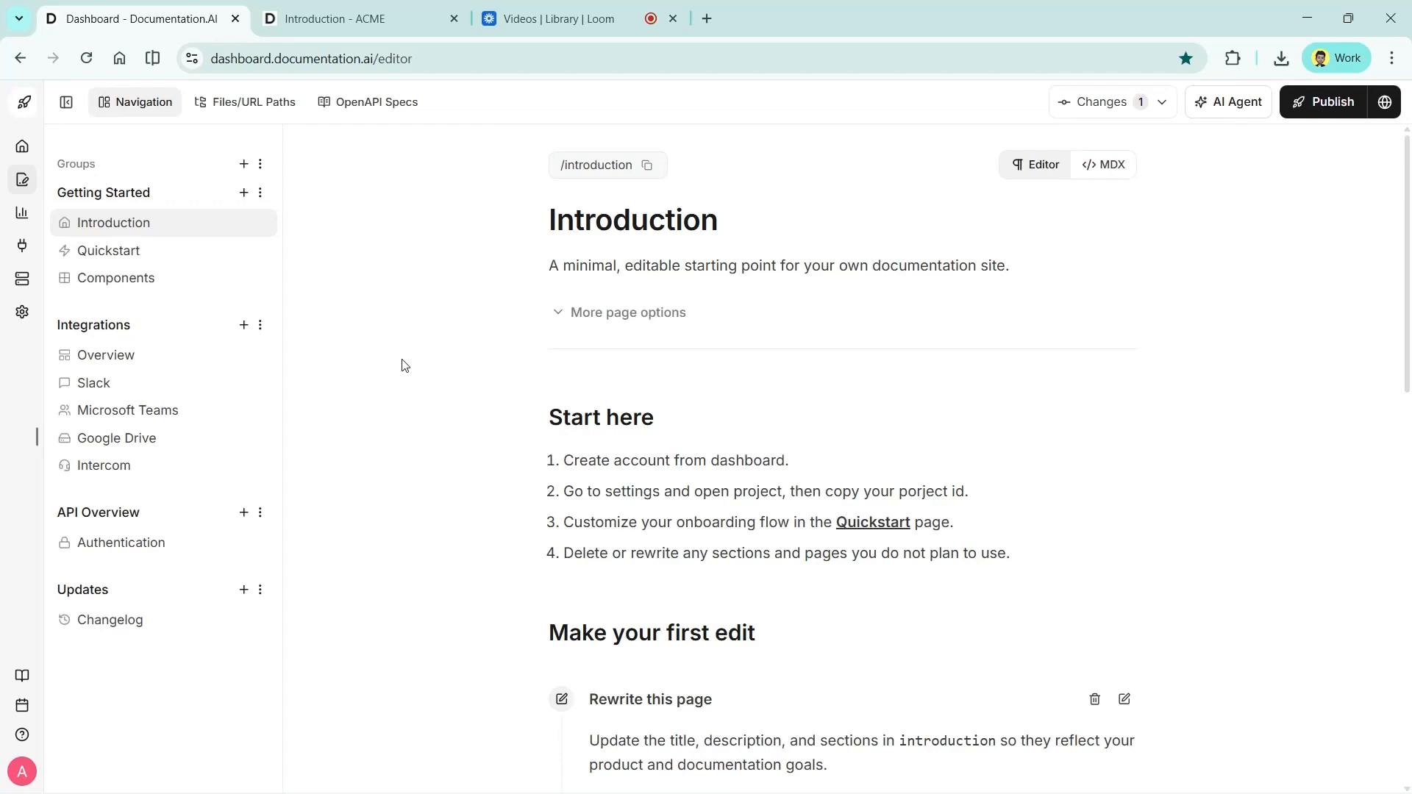
{"action": "left_click", "coordinate": [1055, 556]}
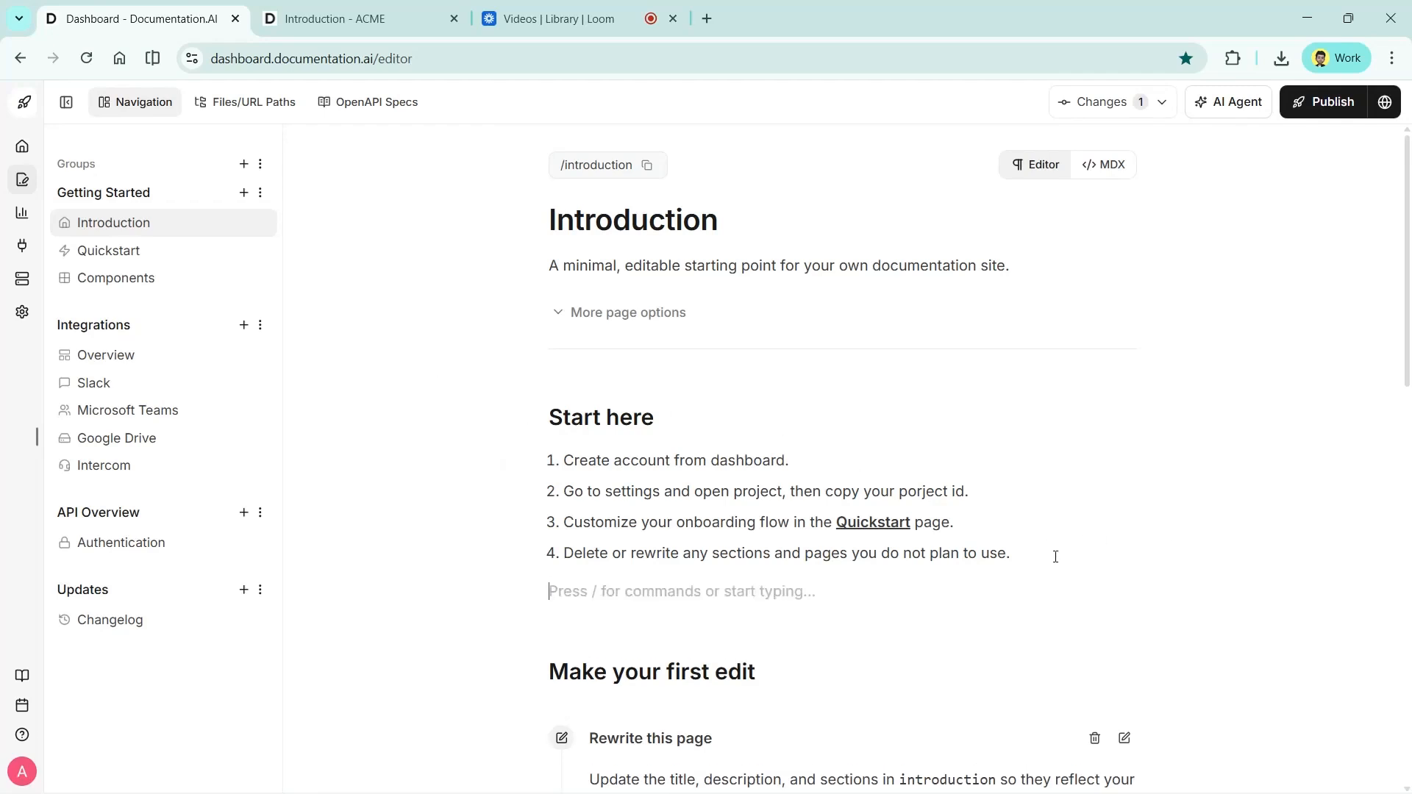
{"action": "scroll", "coordinate": [1055, 557], "scroll_direction": "down", "scroll_amount": 5}
{"action": "scroll", "coordinate": [1055, 557], "scroll_direction": "up", "scroll_amount": 5}
{"action": "type", "text": "/"}
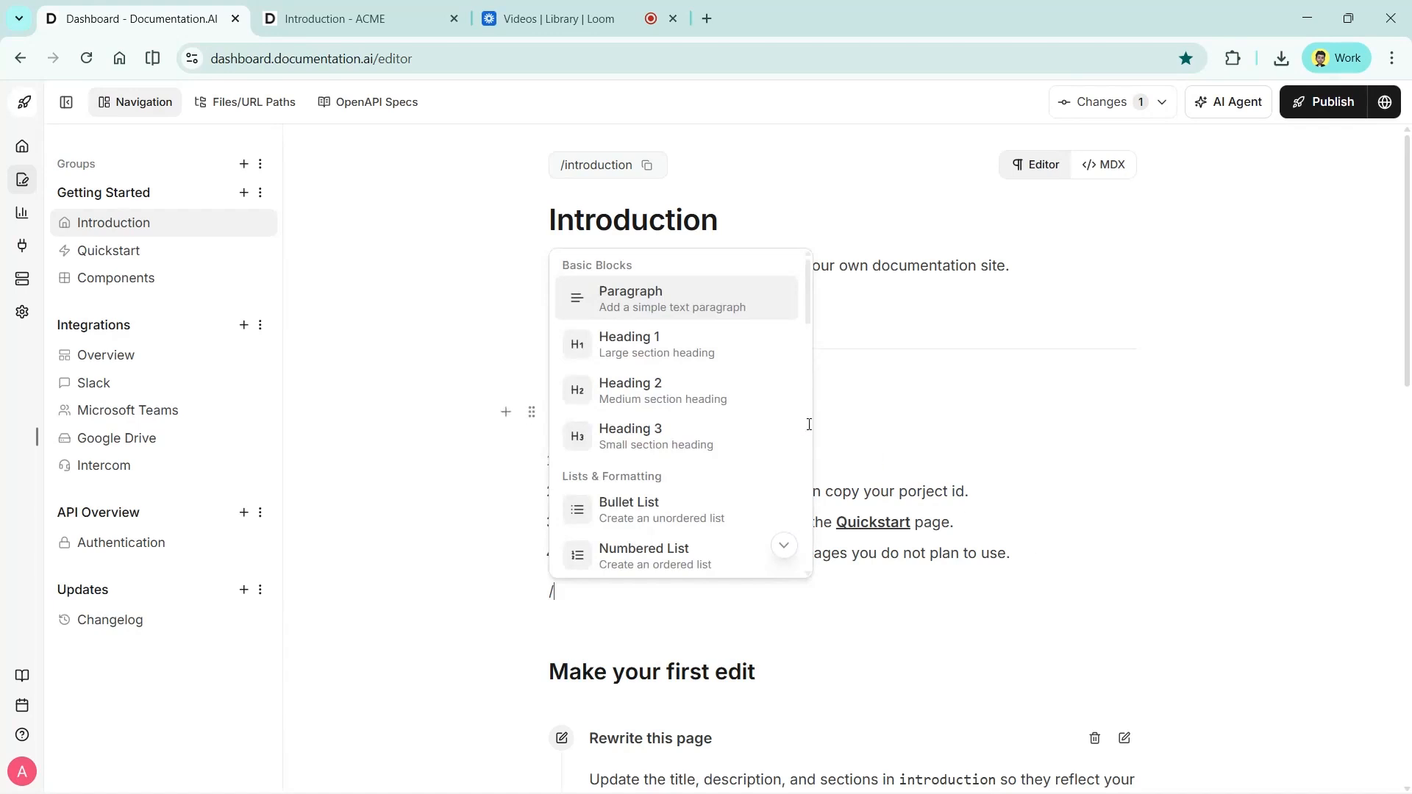
{"action": "scroll", "coordinate": [722, 434], "scroll_direction": "down", "scroll_amount": 5}
{"action": "scroll", "coordinate": [721, 435], "scroll_direction": "down", "scroll_amount": 6}
{"action": "left_click", "coordinate": [624, 367]}
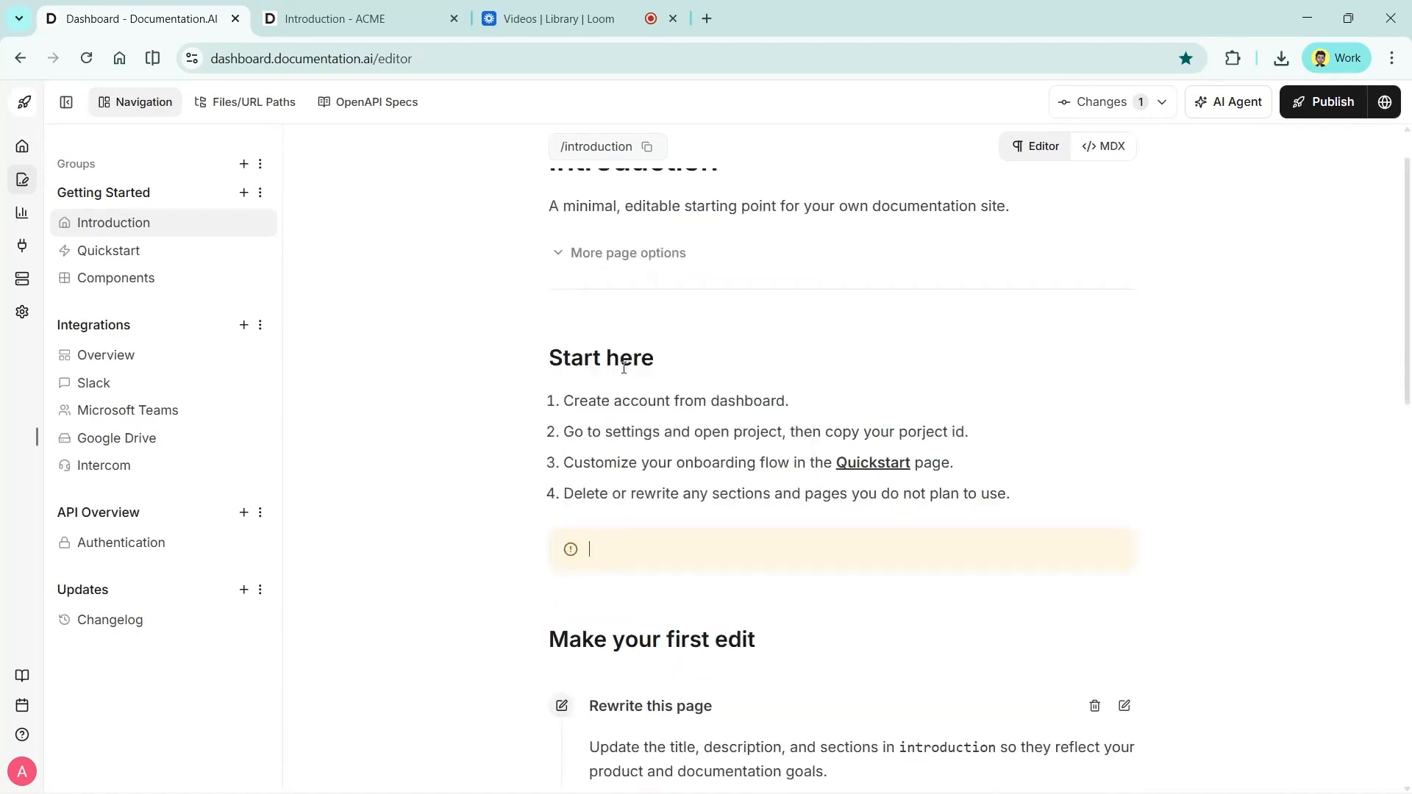
{"action": "type", "text": "Never share your production acces token in chat."}
{"action": "scroll", "coordinate": [993, 562], "scroll_direction": "down", "scroll_amount": 1}
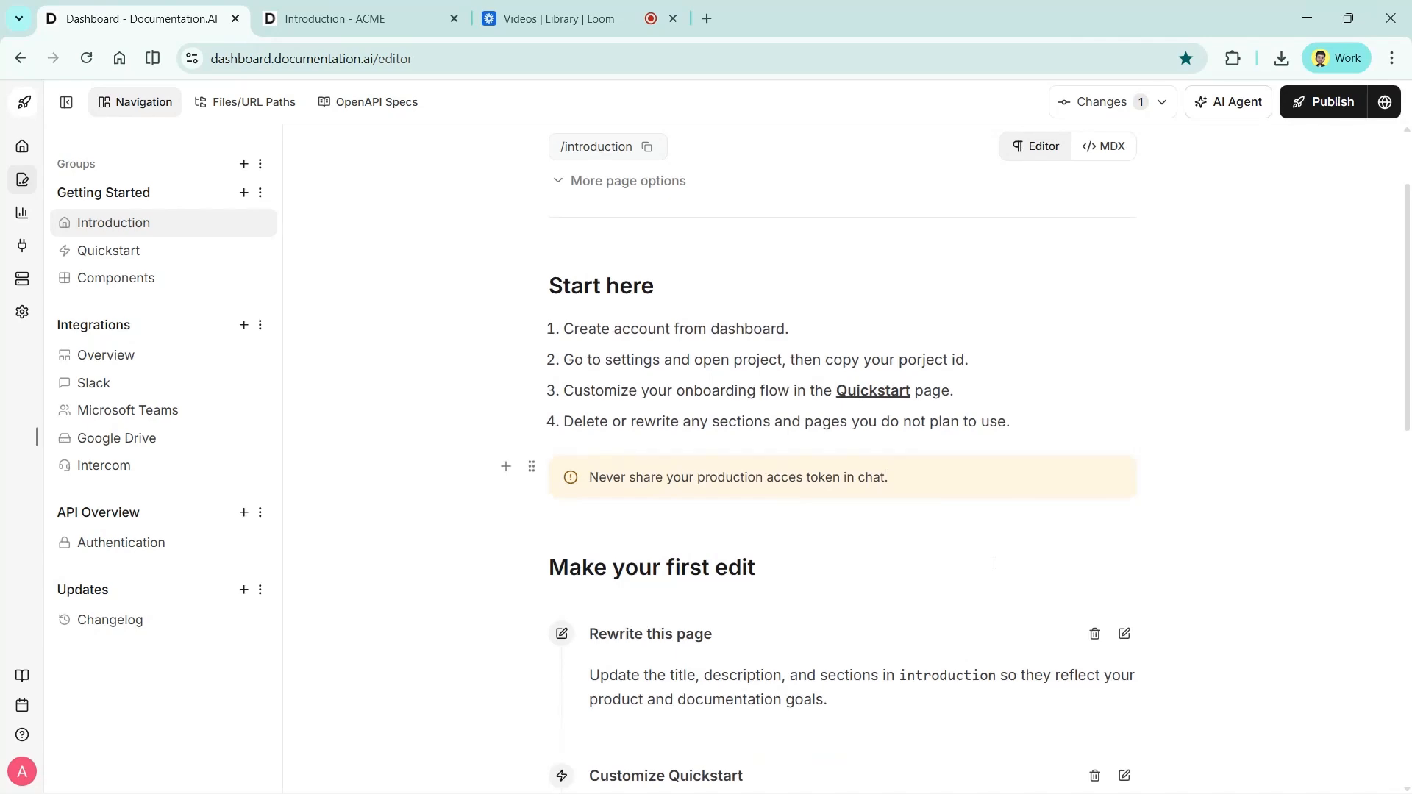
- Insert a Tabs block above the "Continue to the rest of the sample" heading
{"action": "scroll", "coordinate": [993, 562], "scroll_direction": "down", "scroll_amount": 5}
{"action": "scroll", "coordinate": [993, 563], "scroll_direction": "up", "scroll_amount": 4}
{"action": "scroll", "coordinate": [993, 562], "scroll_direction": "down", "scroll_amount": 3}
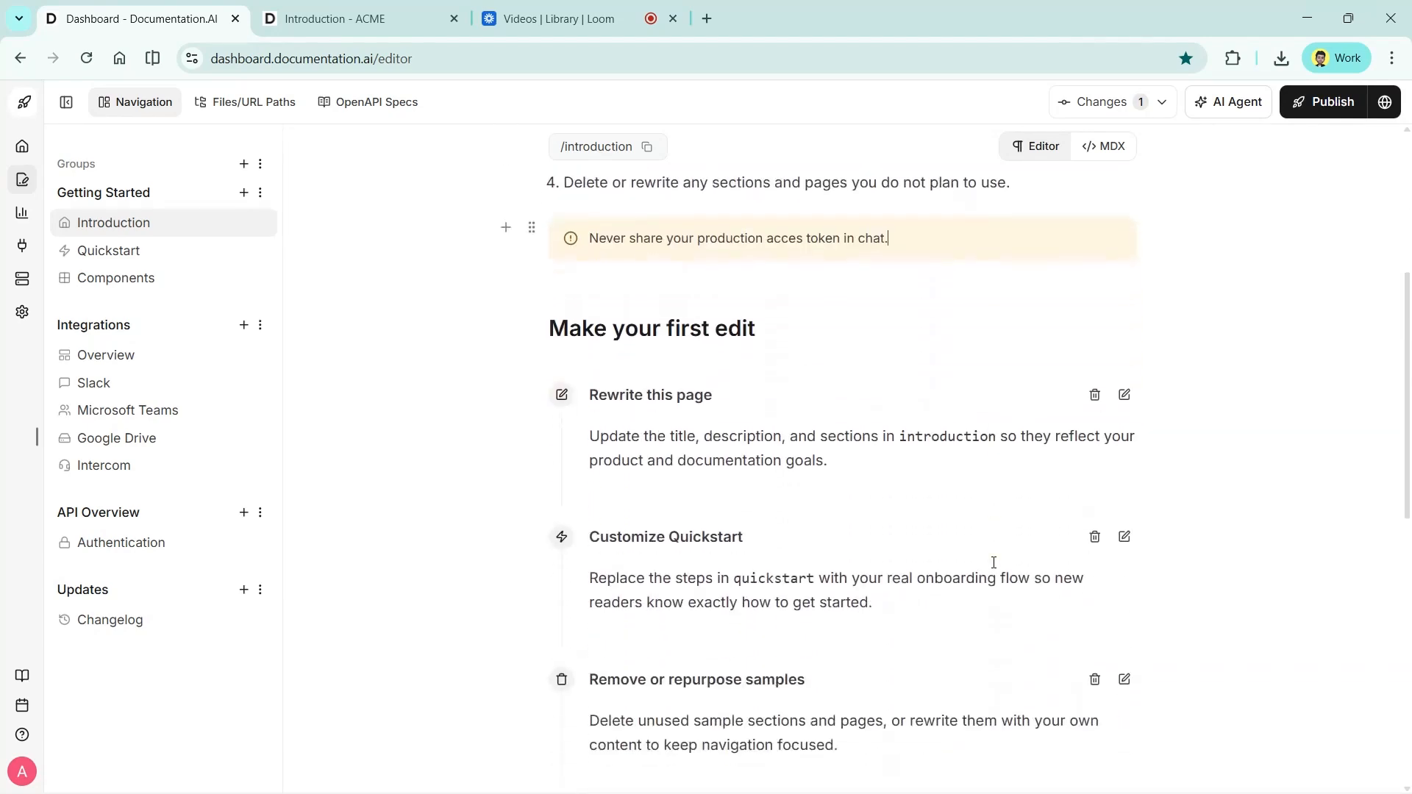
{"action": "scroll", "coordinate": [985, 566], "scroll_direction": "down", "scroll_amount": 5}
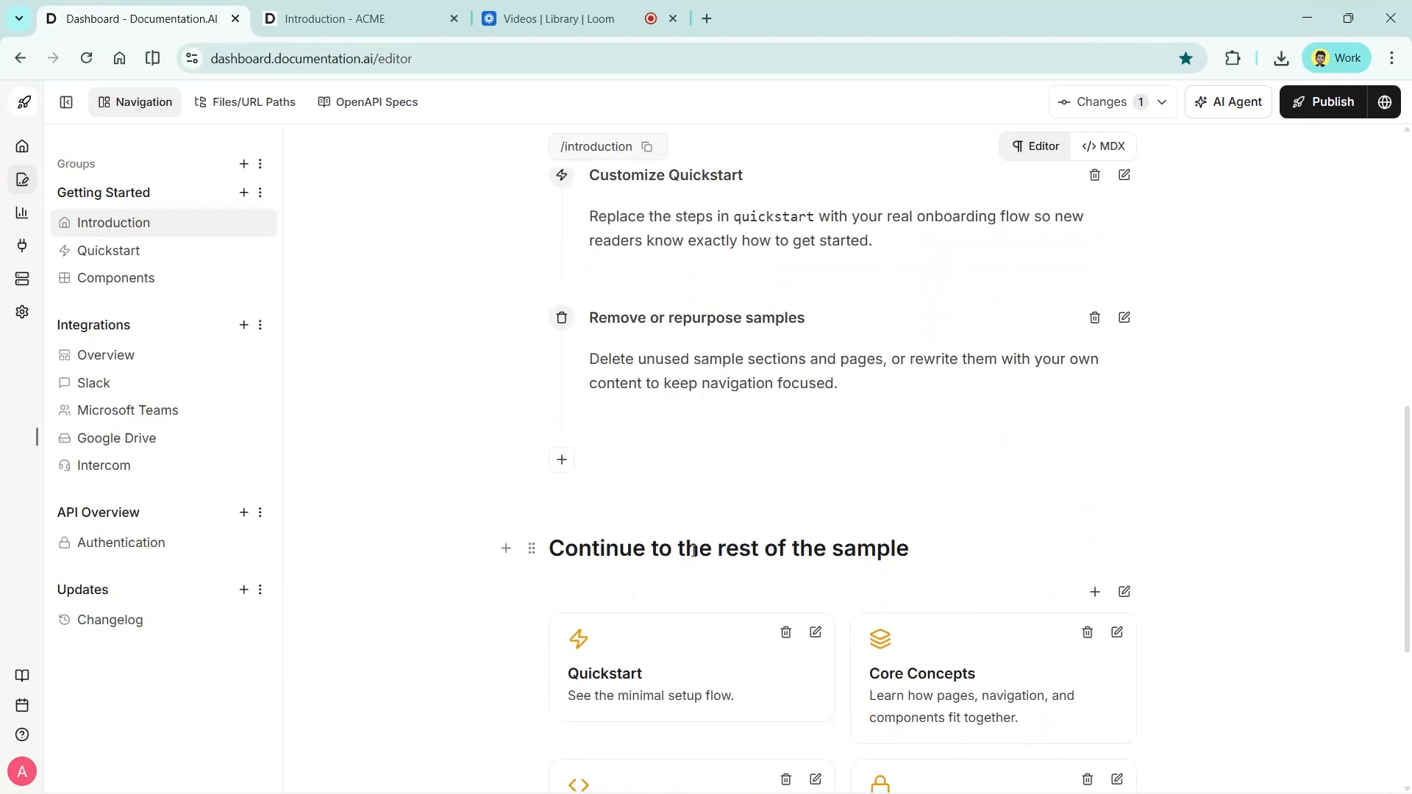
{"action": "left_click", "coordinate": [550, 548]}
{"action": "key", "text": "Return"}
{"action": "type", "text": "/tabs"}
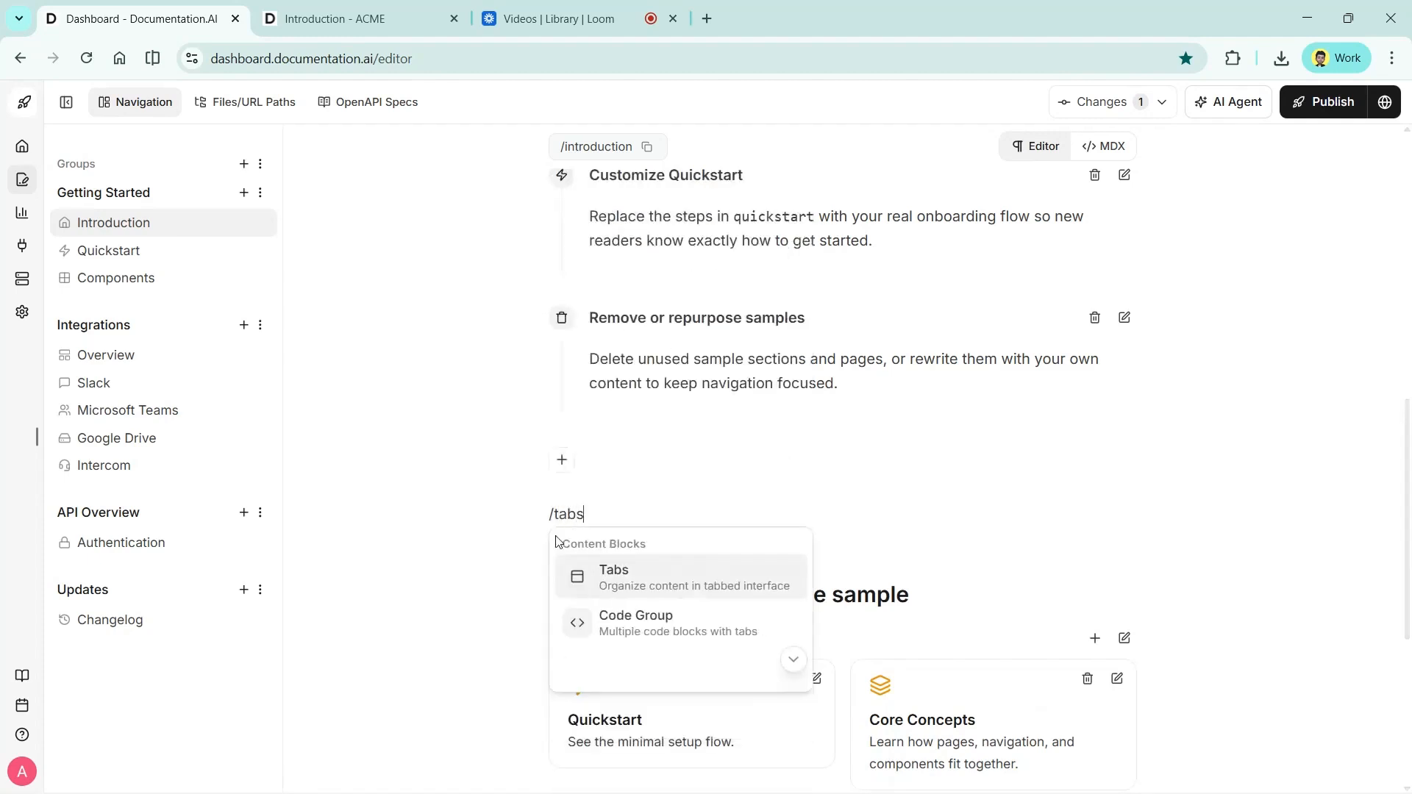
{"action": "key", "text": "Return"}
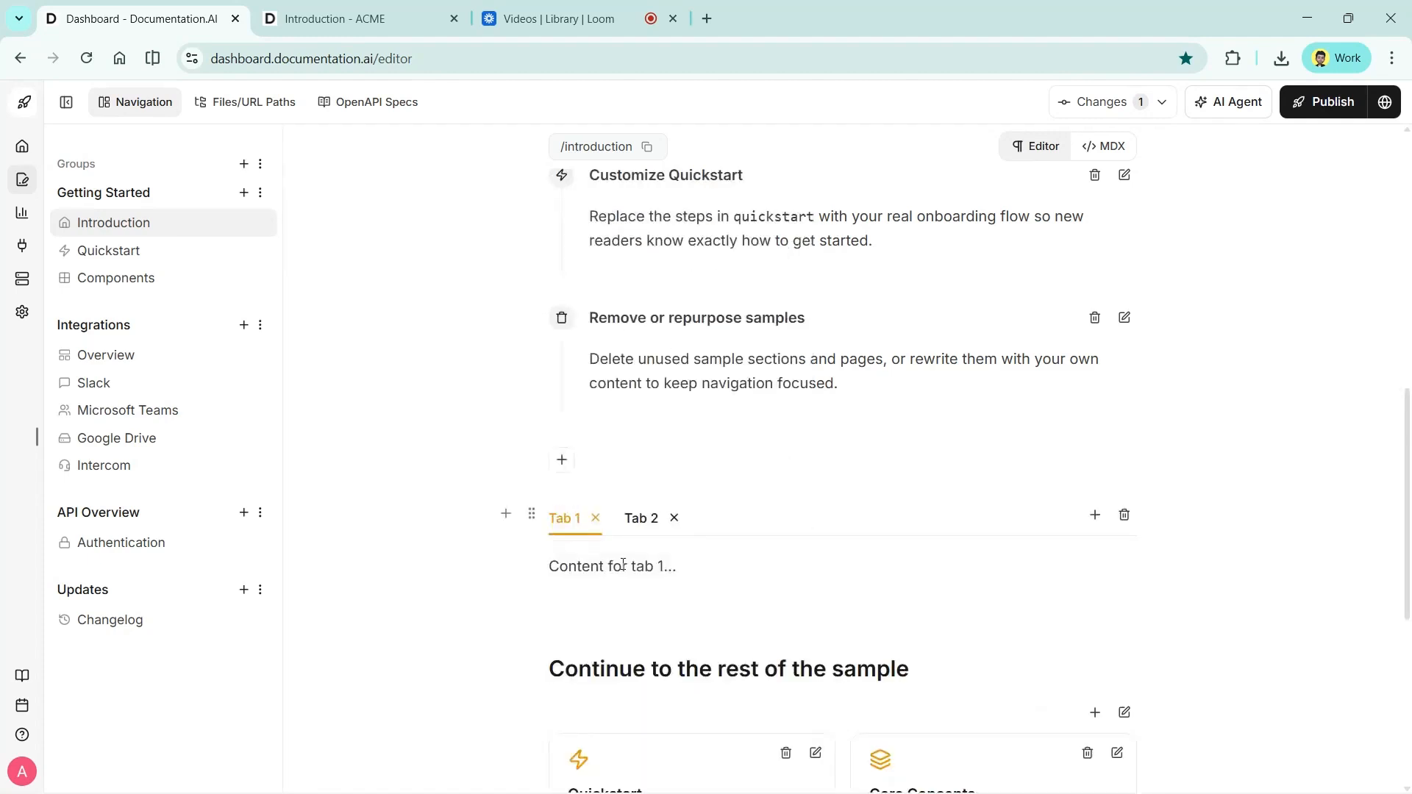
- Rename the first tab "Web app" and the second tab "Mobile app" in the new Tabs block
{"action": "double_click", "coordinate": [570, 517]}
{"action": "type", "text": "Web app"}
{"action": "key", "text": "Return"}
{"action": "double_click", "coordinate": [665, 517]}
{"action": "type", "text": "MObi"}
{"action": "key", "text": "ctrl+a"}
{"action": "type", "text": "Mobile app"}
{"action": "key", "text": "Return"}
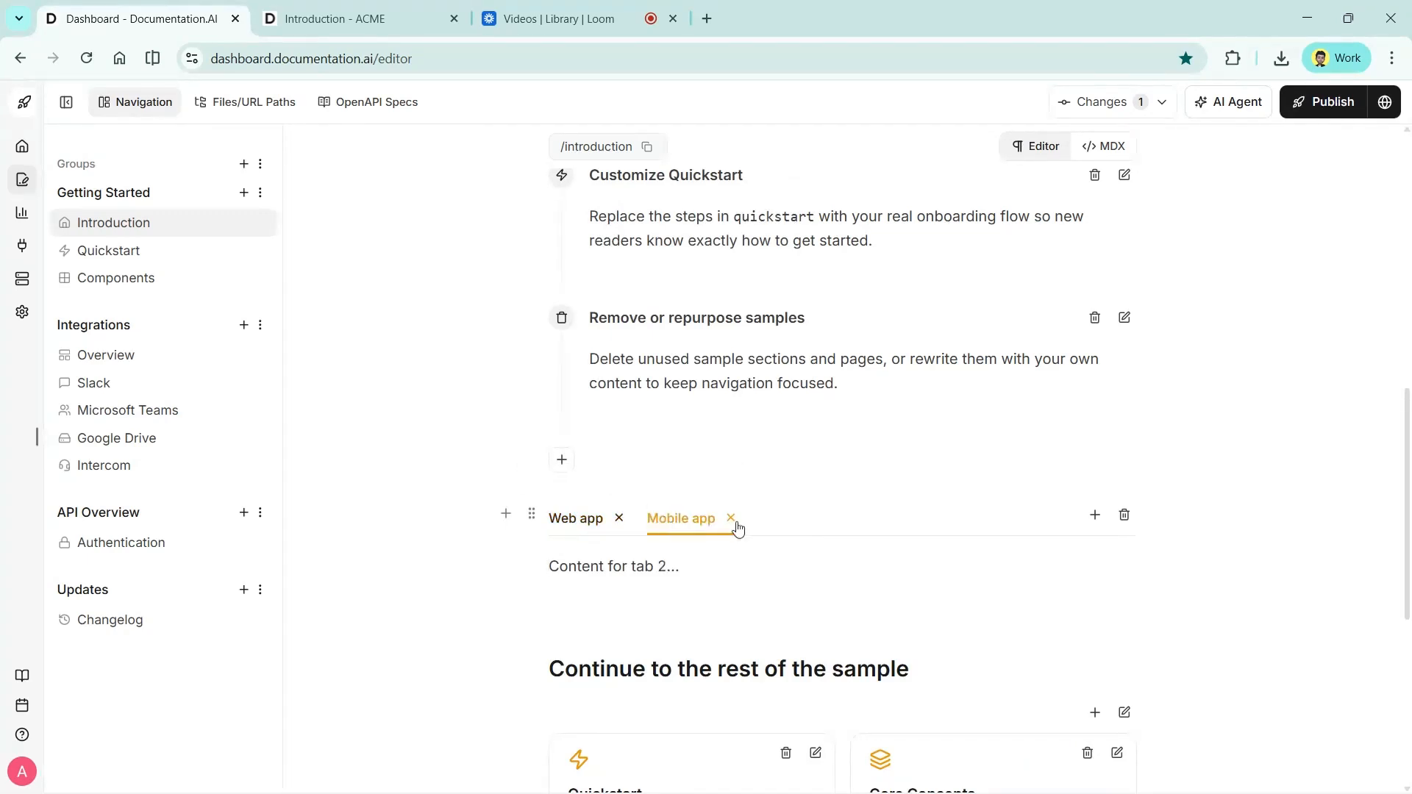
- Add a third tab named "Admin Dashboard" to the Tabs block
{"action": "left_click", "coordinate": [1095, 514]}
{"action": "double_click", "coordinate": [786, 518]}
{"action": "key", "text": "ctrl+a"}
{"action": "type", "text": "Admin Dashboard"}
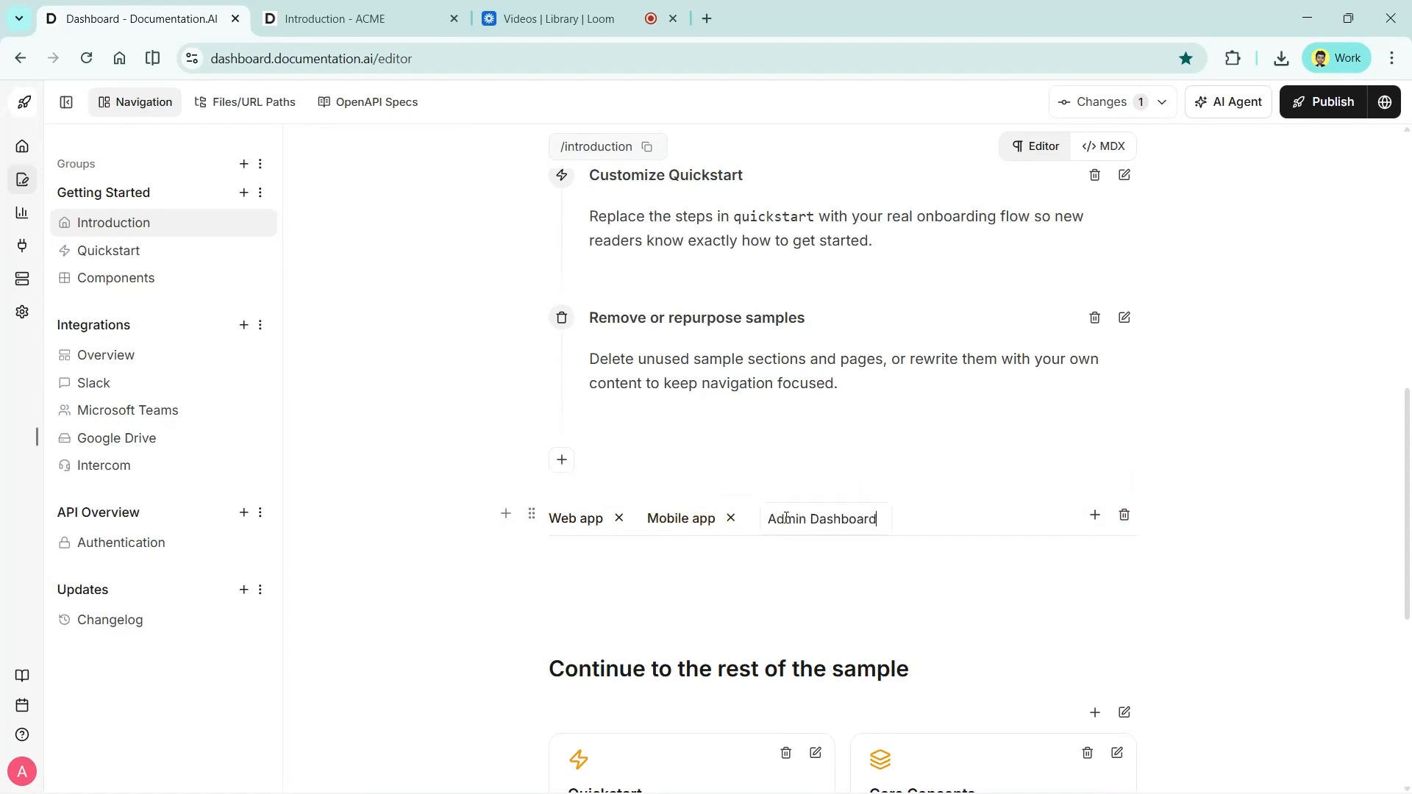
{"action": "key", "text": "Return"}
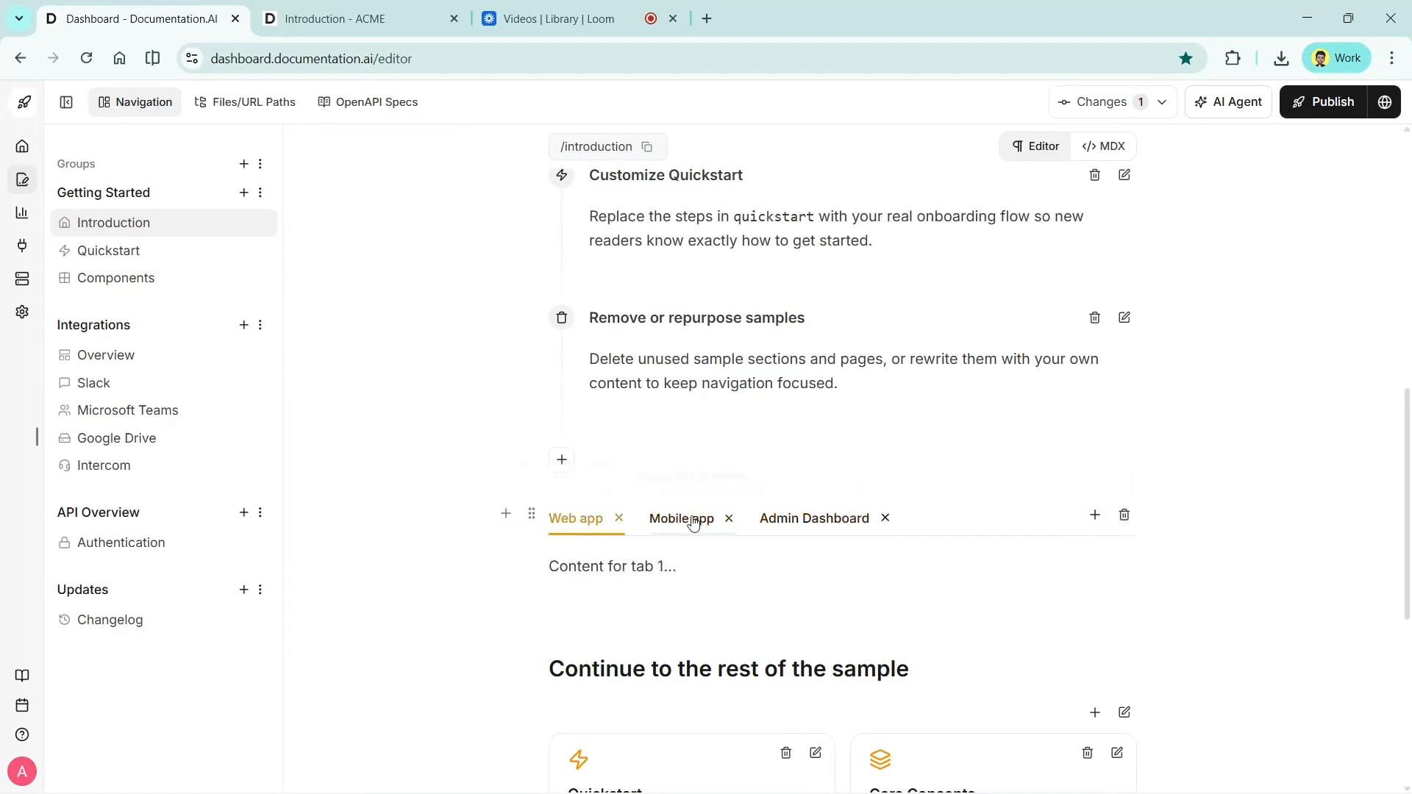
- Replace the Web app tab's placeholder content with a Heading 1 reading "TItle"
{"action": "left_click", "coordinate": [768, 520]}
{"action": "left_click", "coordinate": [592, 523]}
{"action": "left_click", "coordinate": [688, 567]}
{"action": "triple_click", "coordinate": [688, 567]}
{"action": "type", "text": "/"}
{"action": "key", "text": "Down"}
{"action": "key", "text": "Return"}
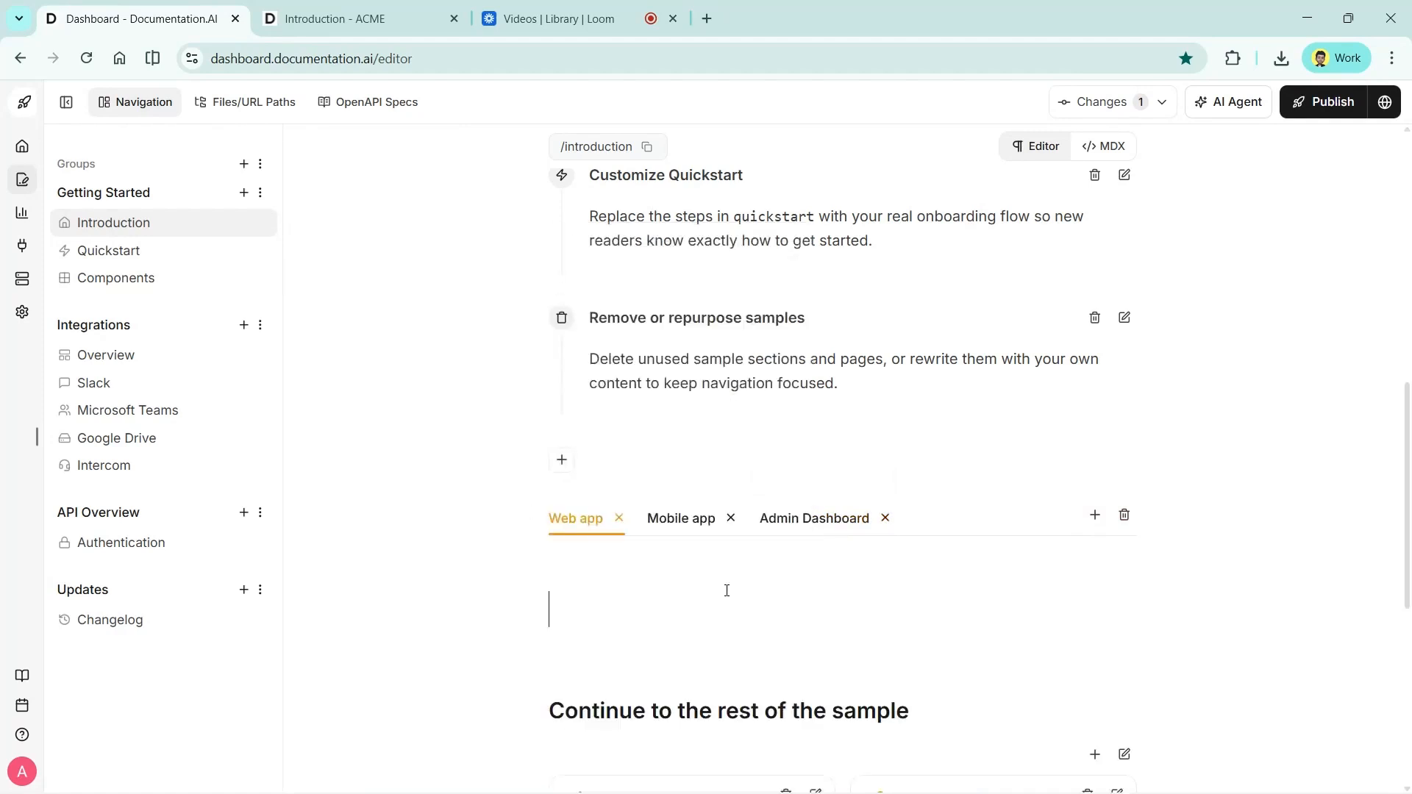
{"action": "type", "text": "TItle"}
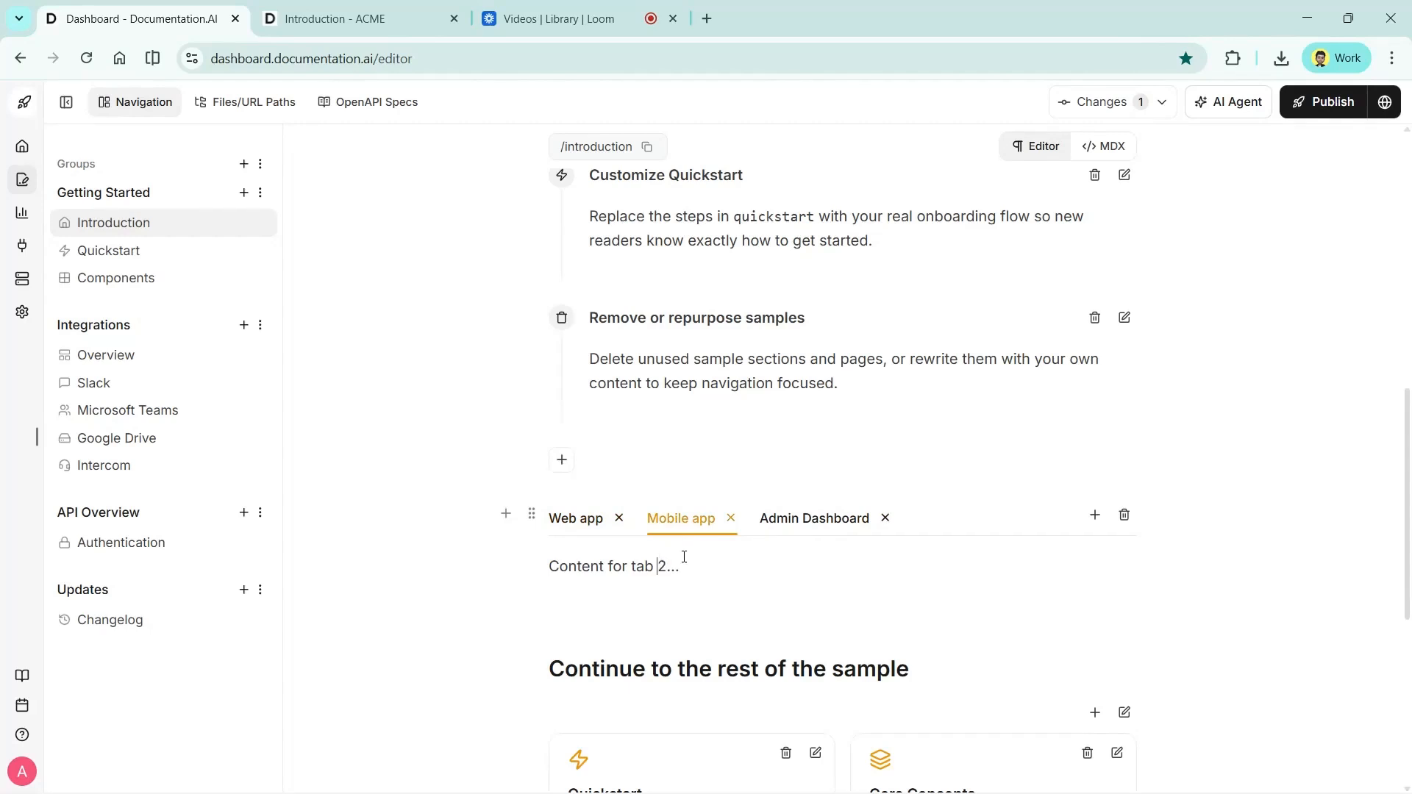
{"action": "left_click", "coordinate": [585, 522]}
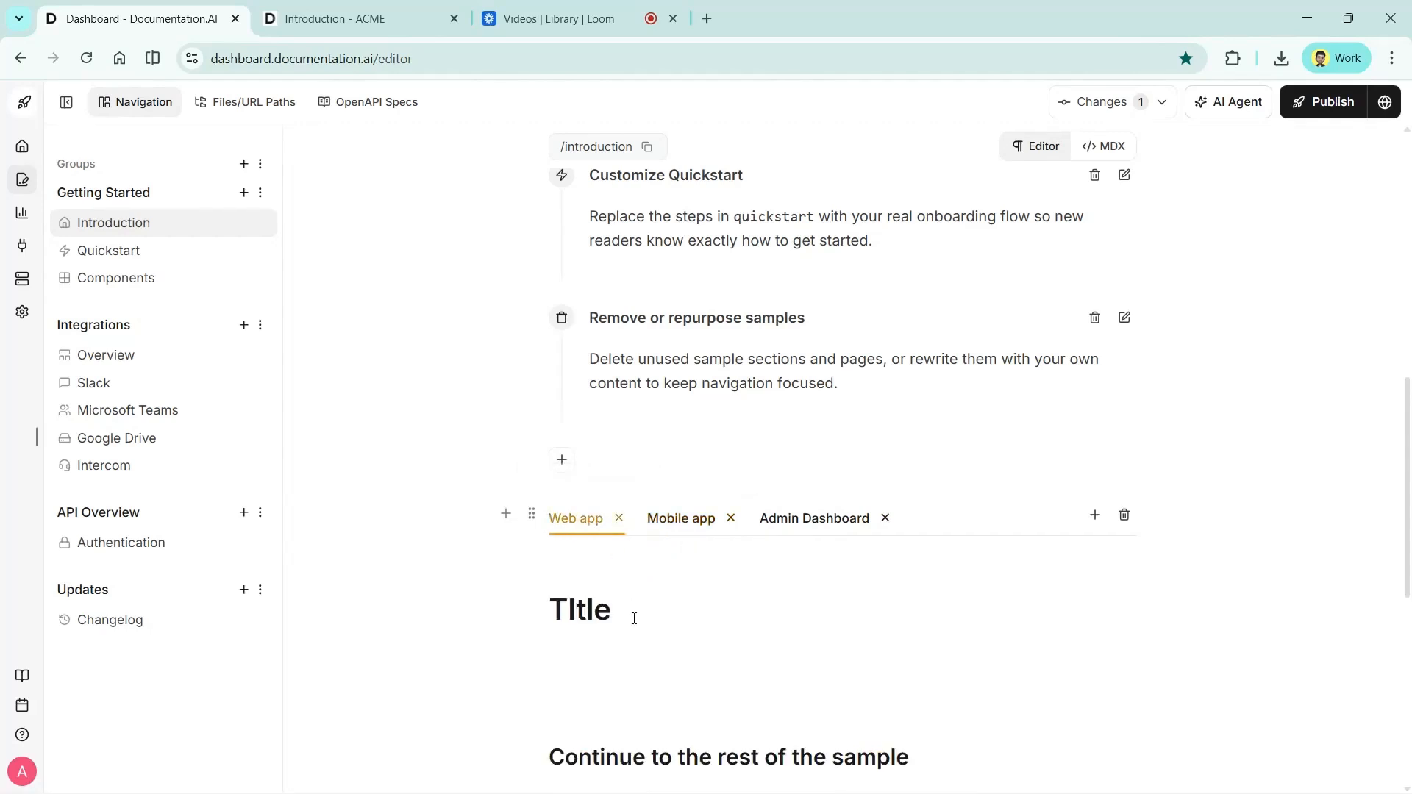
- Insert a callout in the Admin Dashboard tab and return to the Web app tab
{"action": "left_click", "coordinate": [801, 516]}
{"action": "type", "text": "/cal"}
{"action": "key", "text": "Return"}
{"action": "left_click", "coordinate": [590, 518]}
- Examine the block types that can be inserted below the Web app heading, from basic blocks to content blocks
{"action": "scroll", "coordinate": [596, 559], "scroll_direction": "down", "scroll_amount": 2}
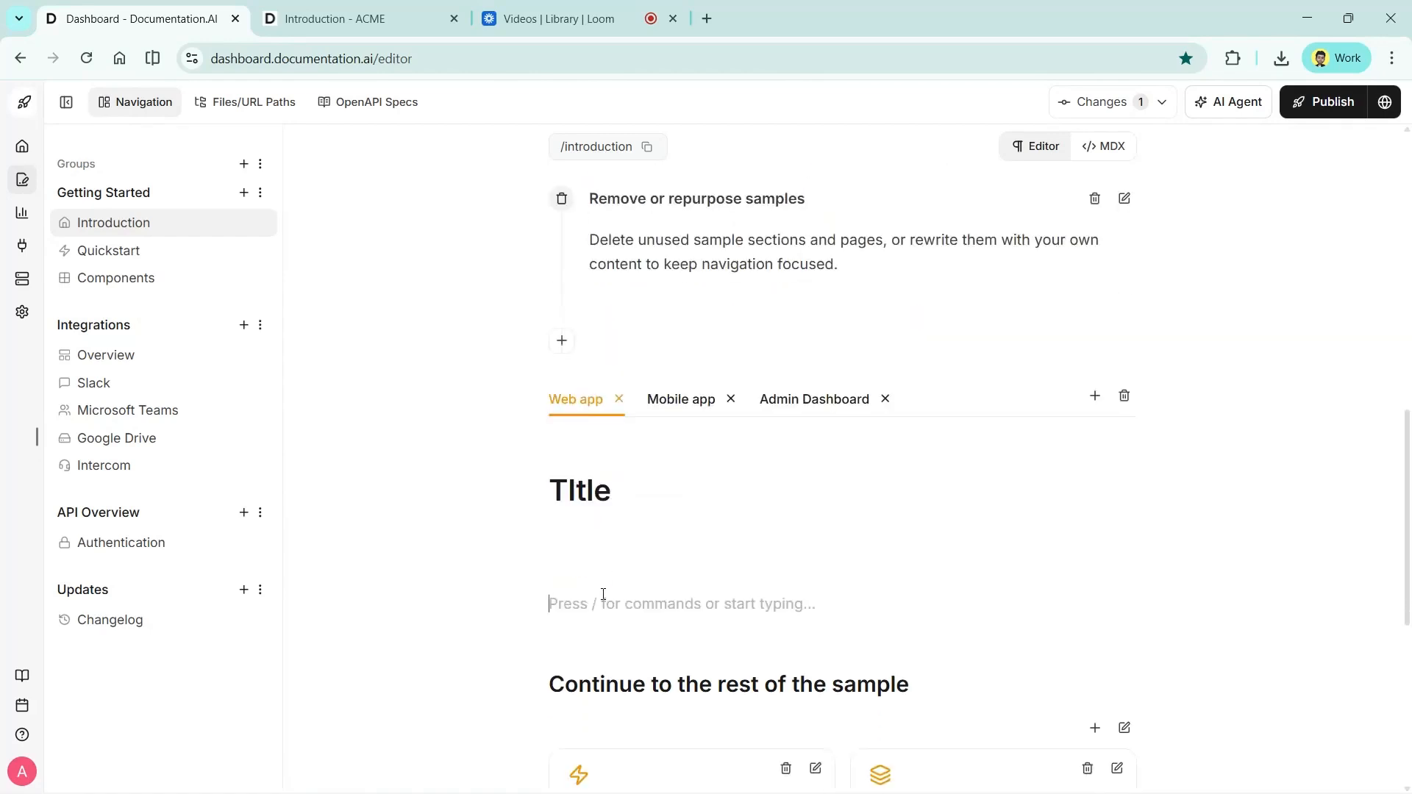
{"action": "type", "text": "/"}
{"action": "scroll", "coordinate": [618, 471], "scroll_direction": "down", "scroll_amount": 3}
{"action": "scroll", "coordinate": [619, 473], "scroll_direction": "up", "scroll_amount": 3}
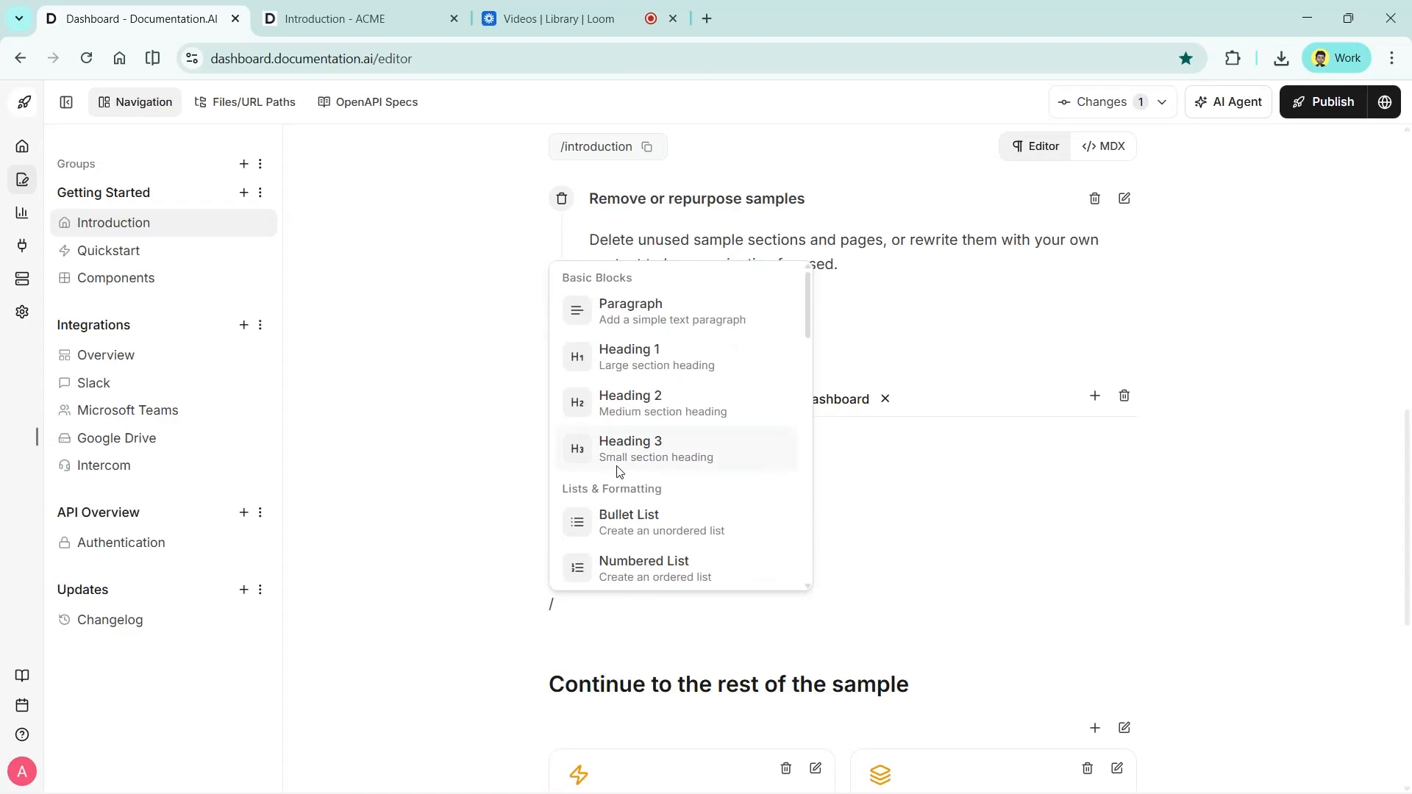
{"action": "scroll", "coordinate": [619, 473], "scroll_direction": "down", "scroll_amount": 2}
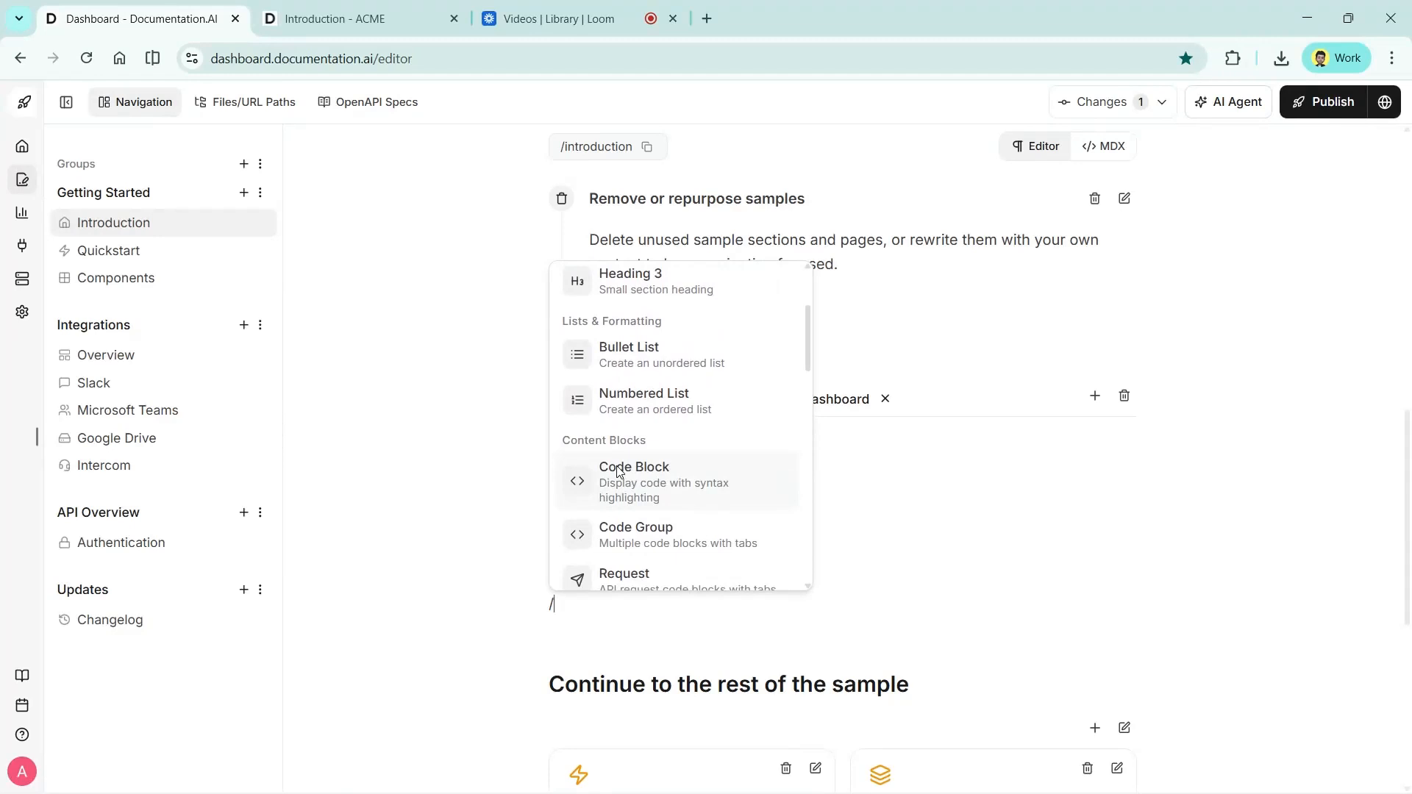
{"action": "scroll", "coordinate": [620, 473], "scroll_direction": "down", "scroll_amount": 10}
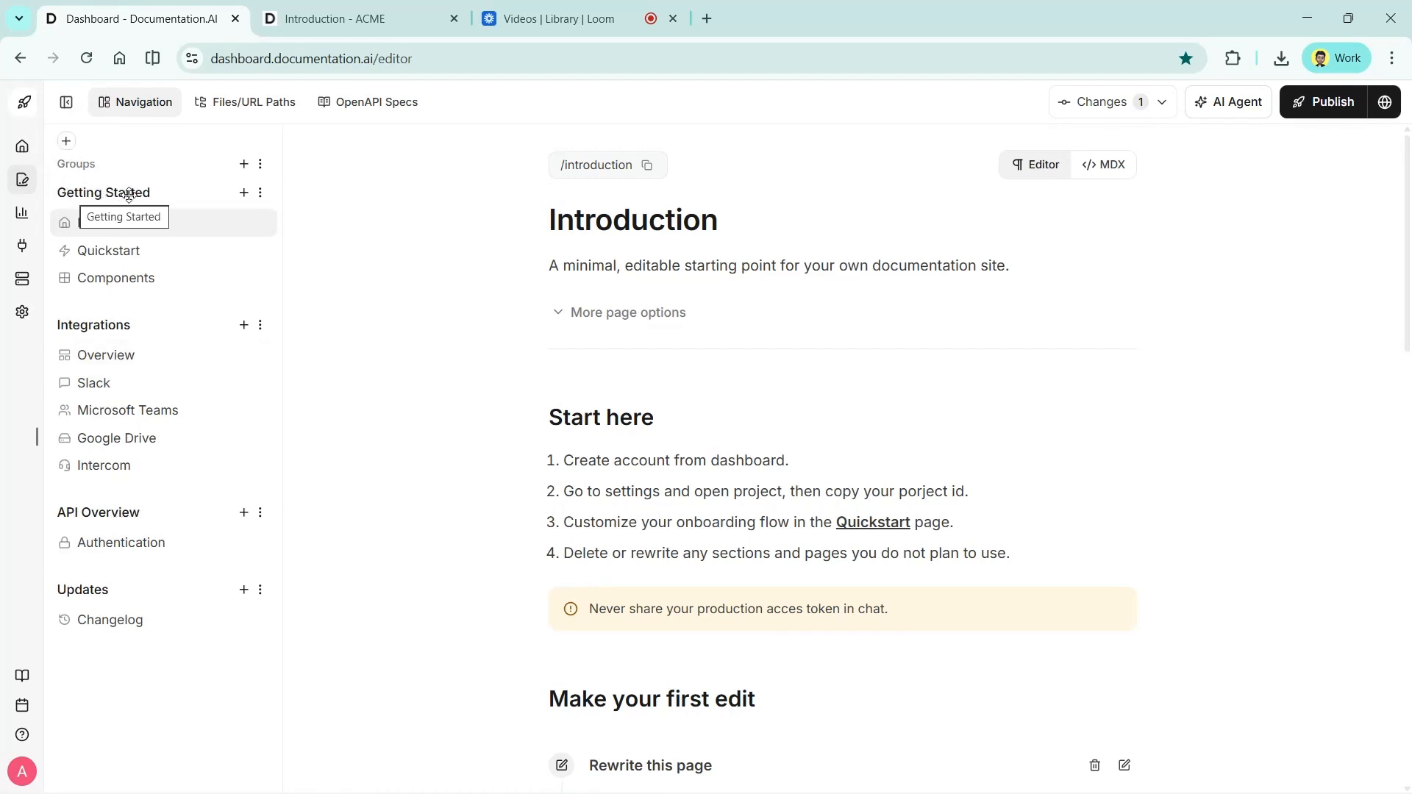
- Start a new page named "Troubleshooting" in the Getting Started group, with the URL "troubleshooting"
{"action": "left_click", "coordinate": [244, 195]}
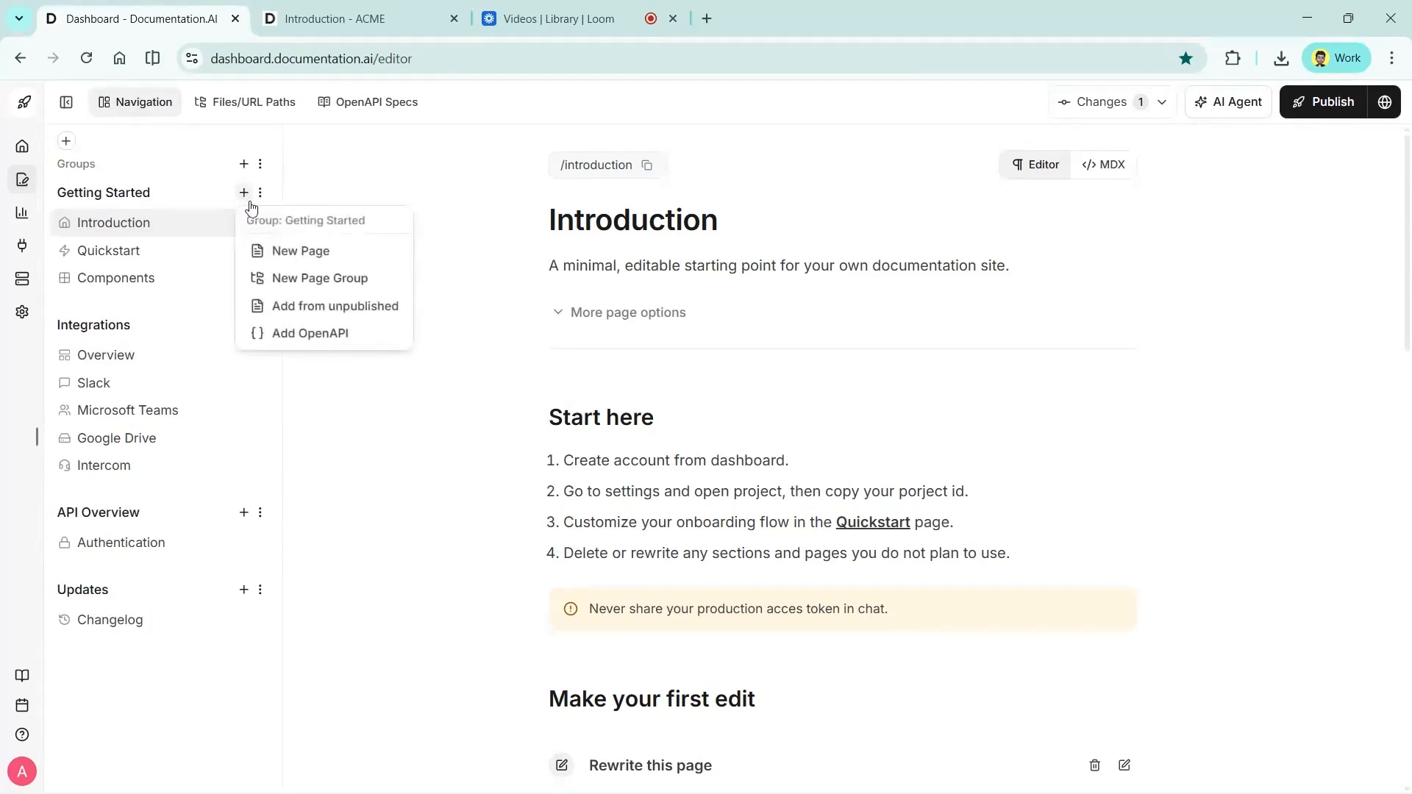
{"action": "left_click", "coordinate": [326, 252]}
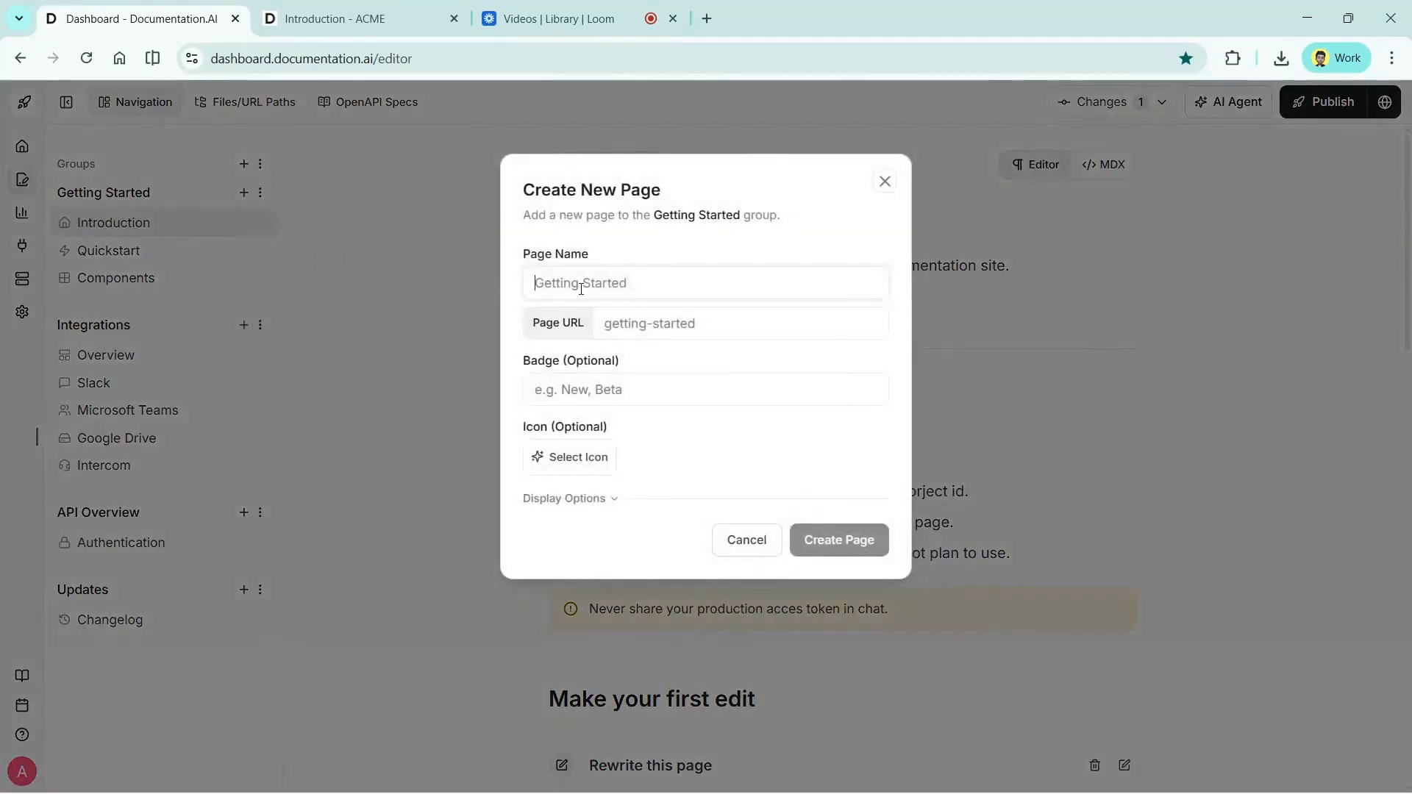
{"action": "type", "text": "Troublesh"}
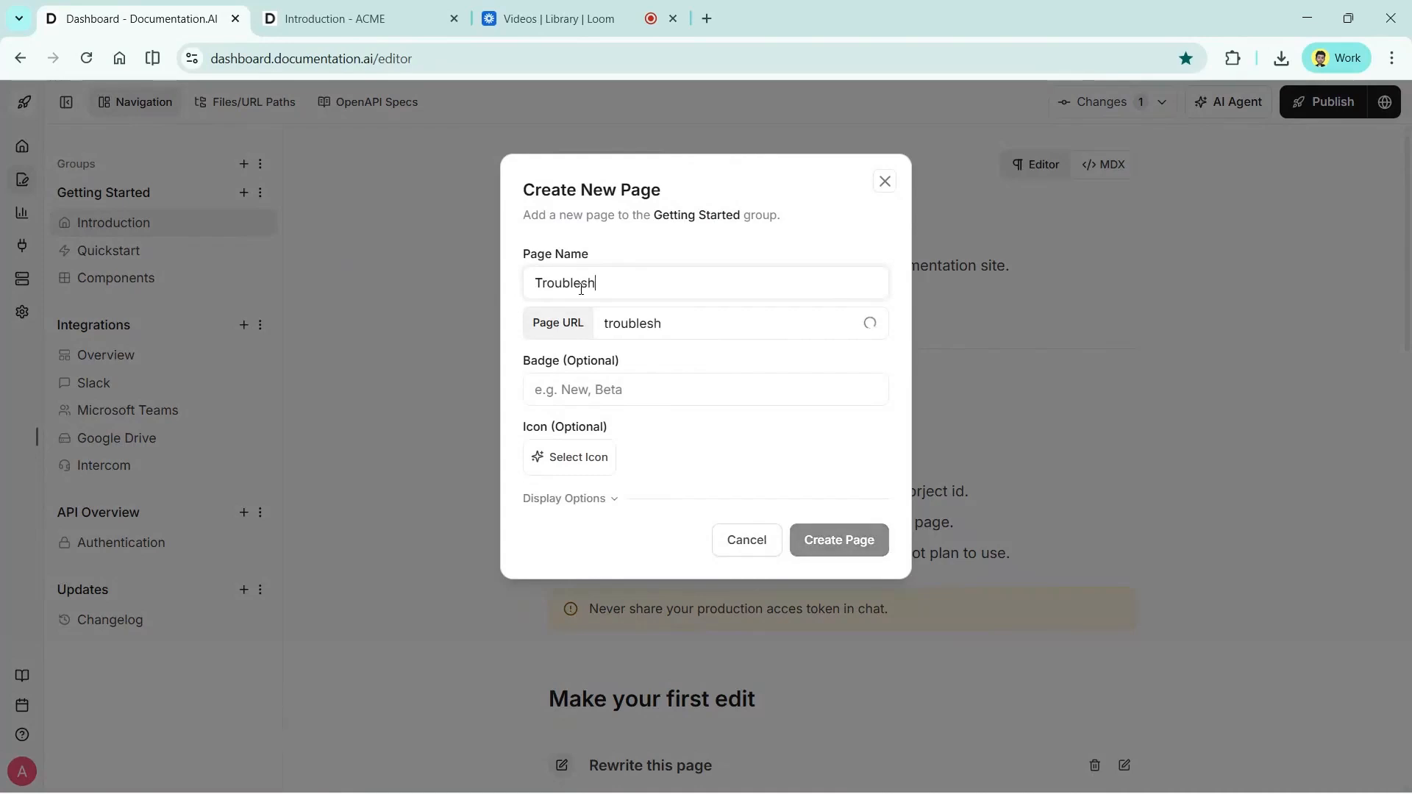
{"action": "type", "text": "ooting"}
{"action": "left_click", "coordinate": [650, 327]}
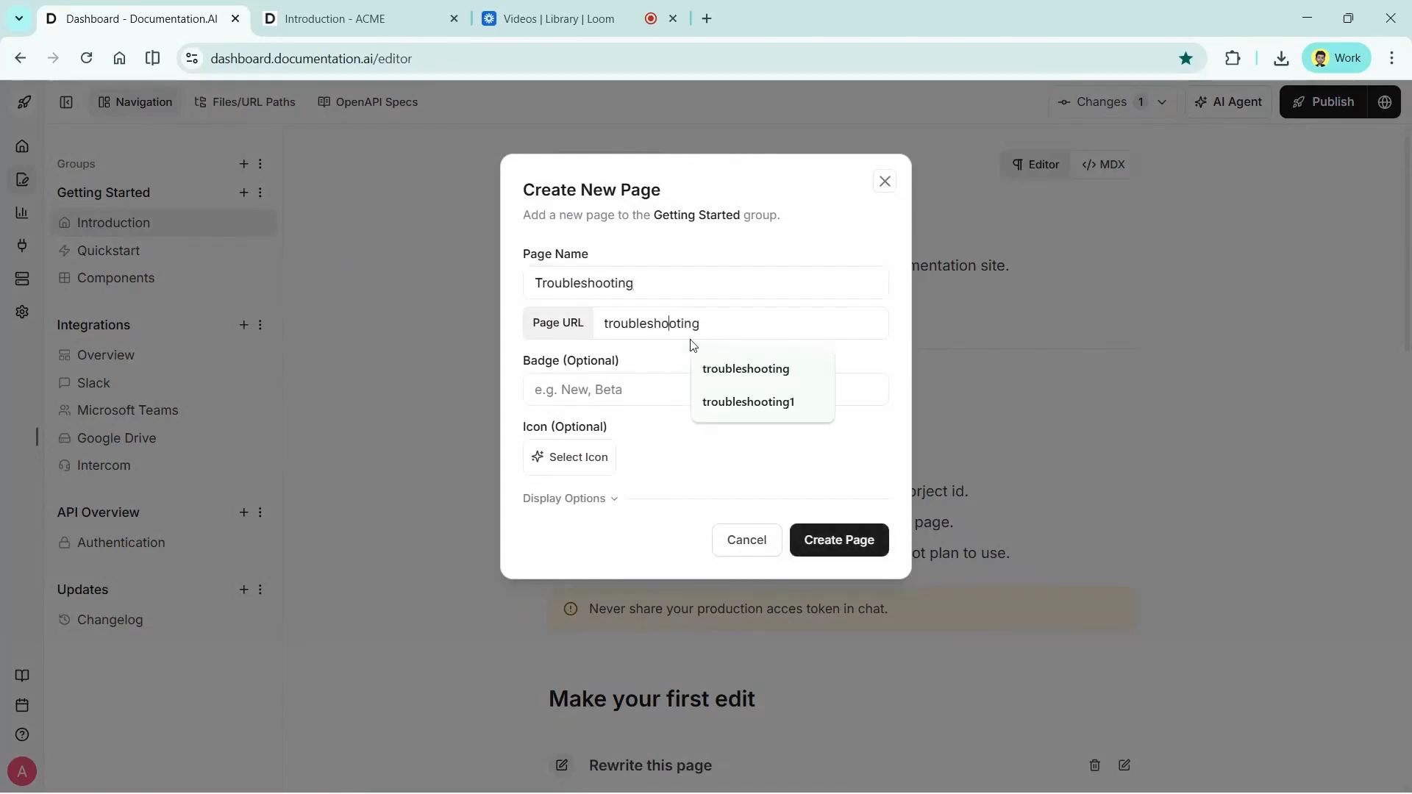
- Give the new page a circled exclamation mark icon, check its display options and create it
{"action": "left_click", "coordinate": [573, 457]}
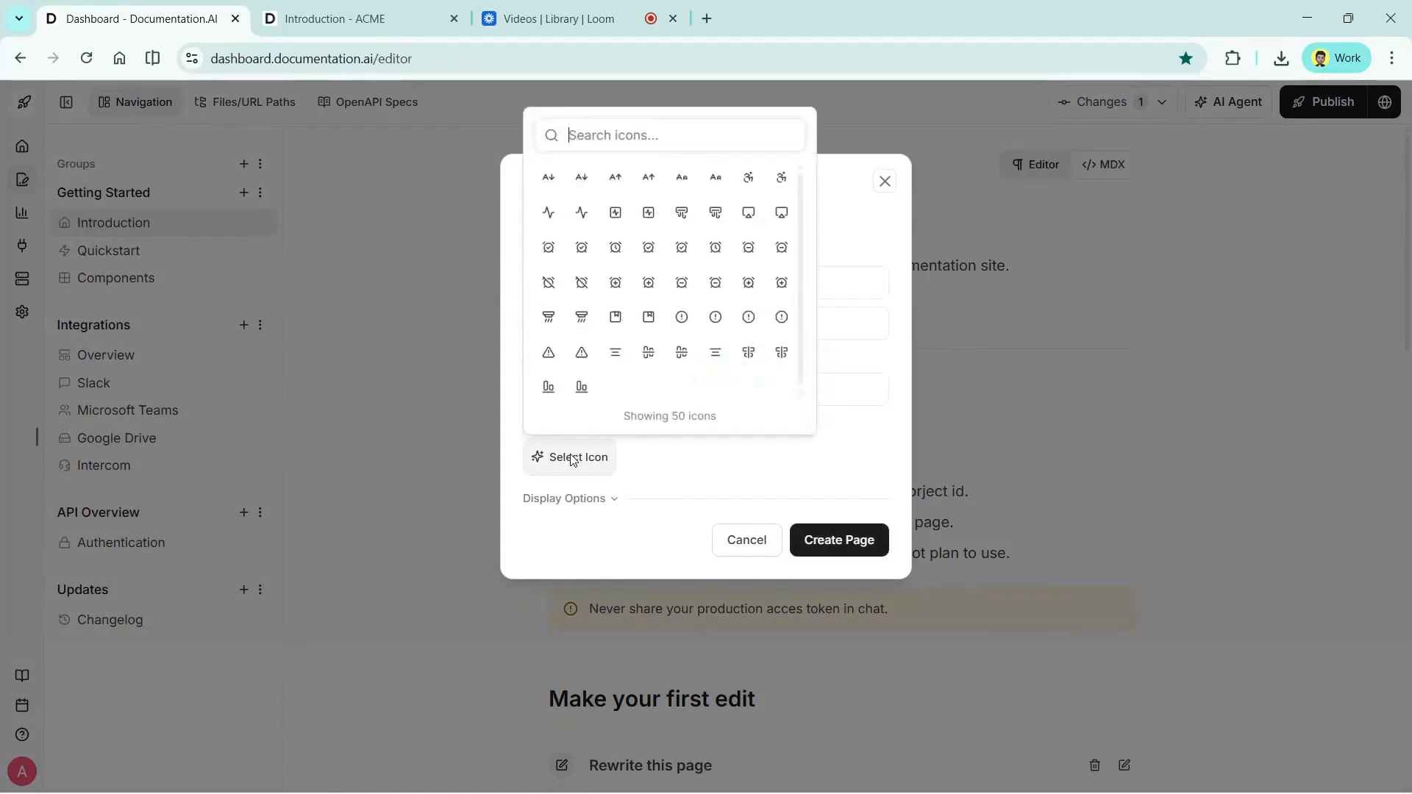
{"action": "left_click", "coordinate": [745, 318]}
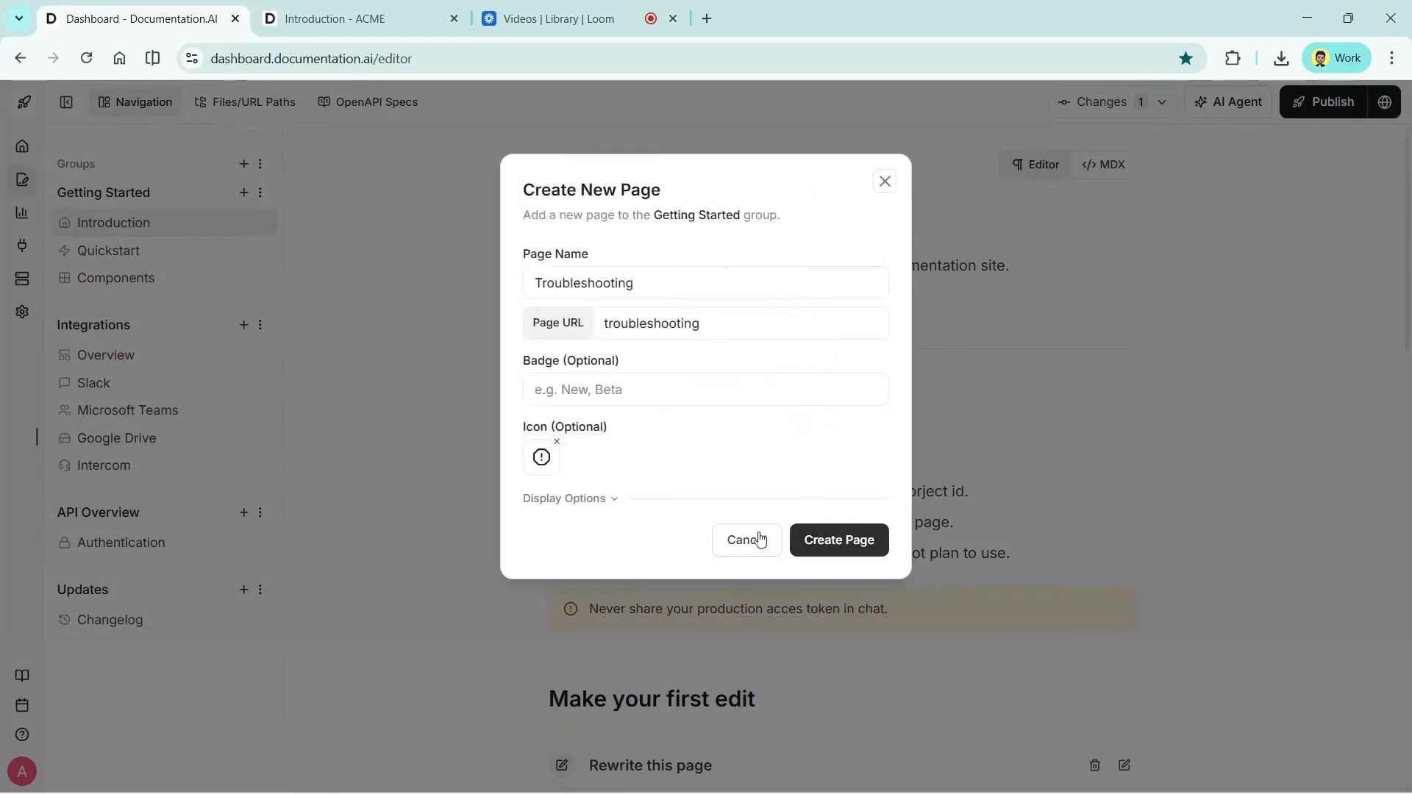
{"action": "left_click", "coordinate": [595, 498]}
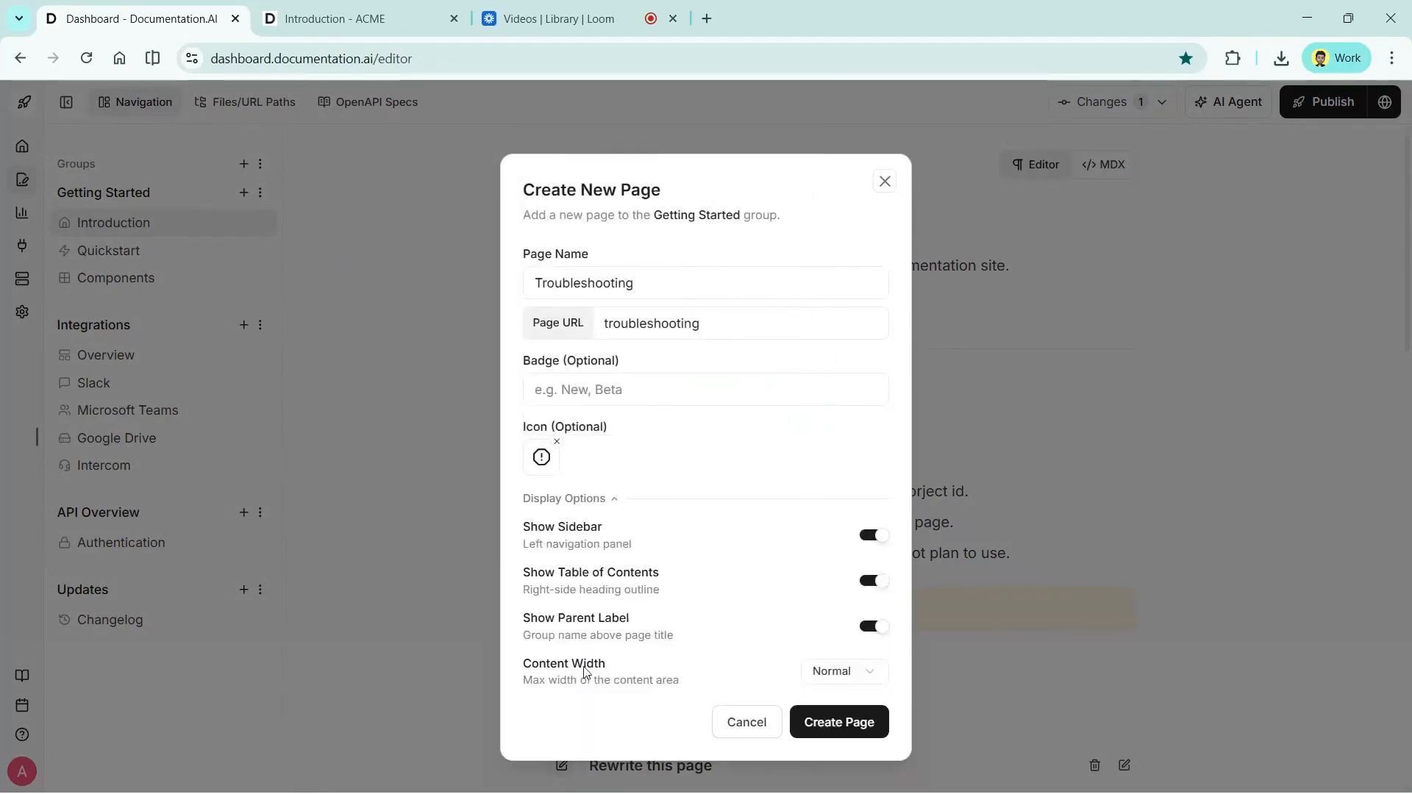
{"action": "left_click", "coordinate": [602, 497]}
{"action": "left_click", "coordinate": [822, 541]}
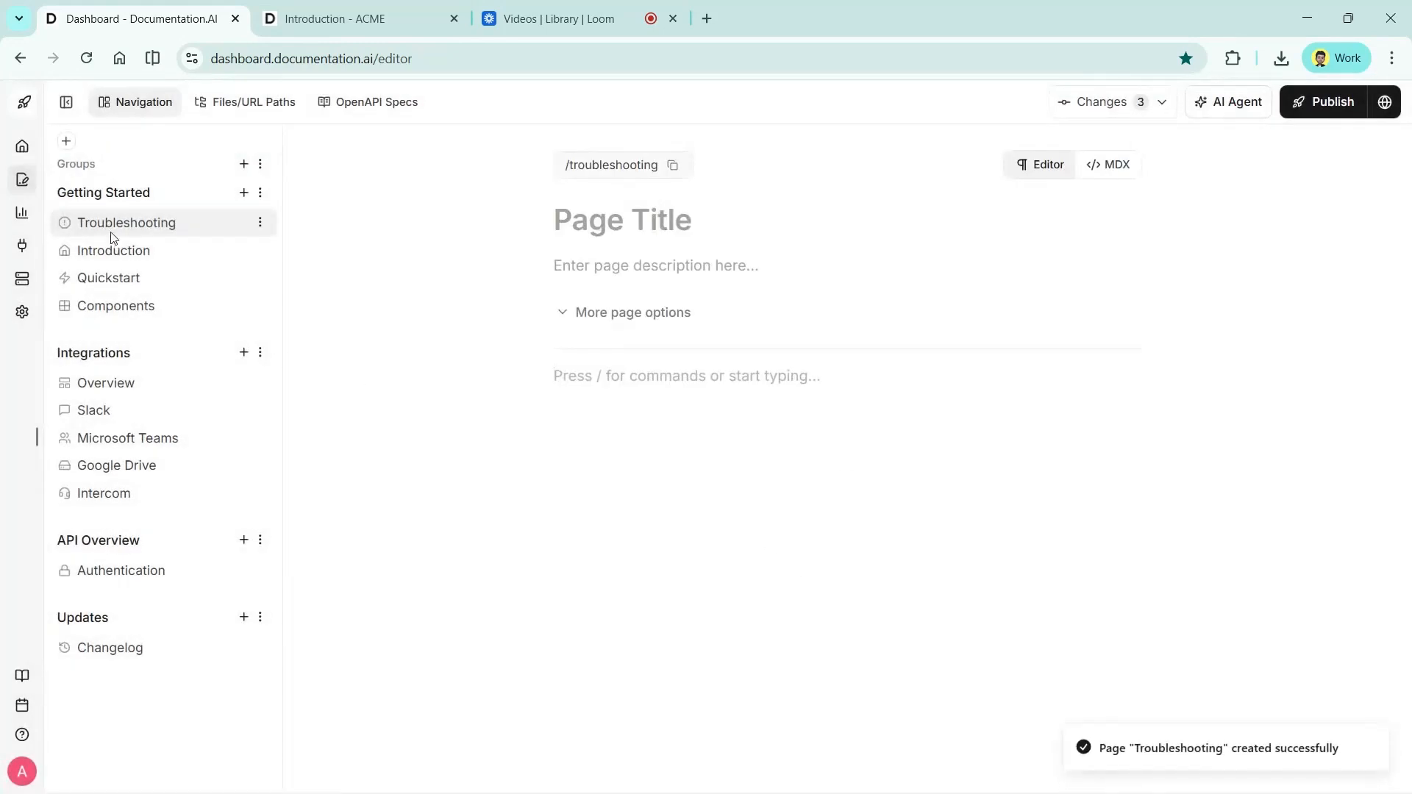
- Title the new page "Troubleshooting Docs" and move it between Quickstart and Components in the Getting Started group
{"action": "left_click", "coordinate": [613, 240]}
{"action": "type", "text": "Troubleshooting Docs"}
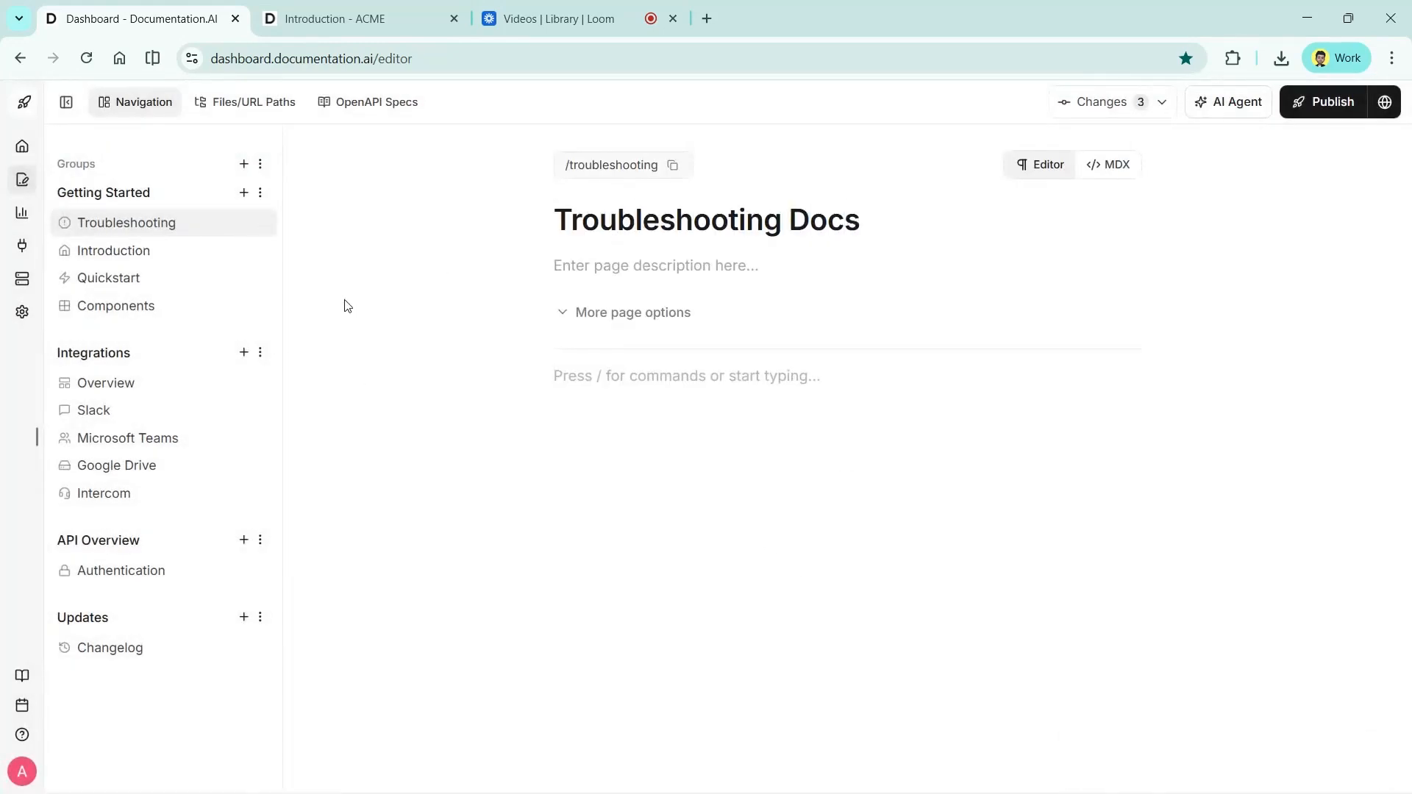
{"action": "left_click_drag", "start_coordinate": [146, 222], "coordinate": [164, 306]}
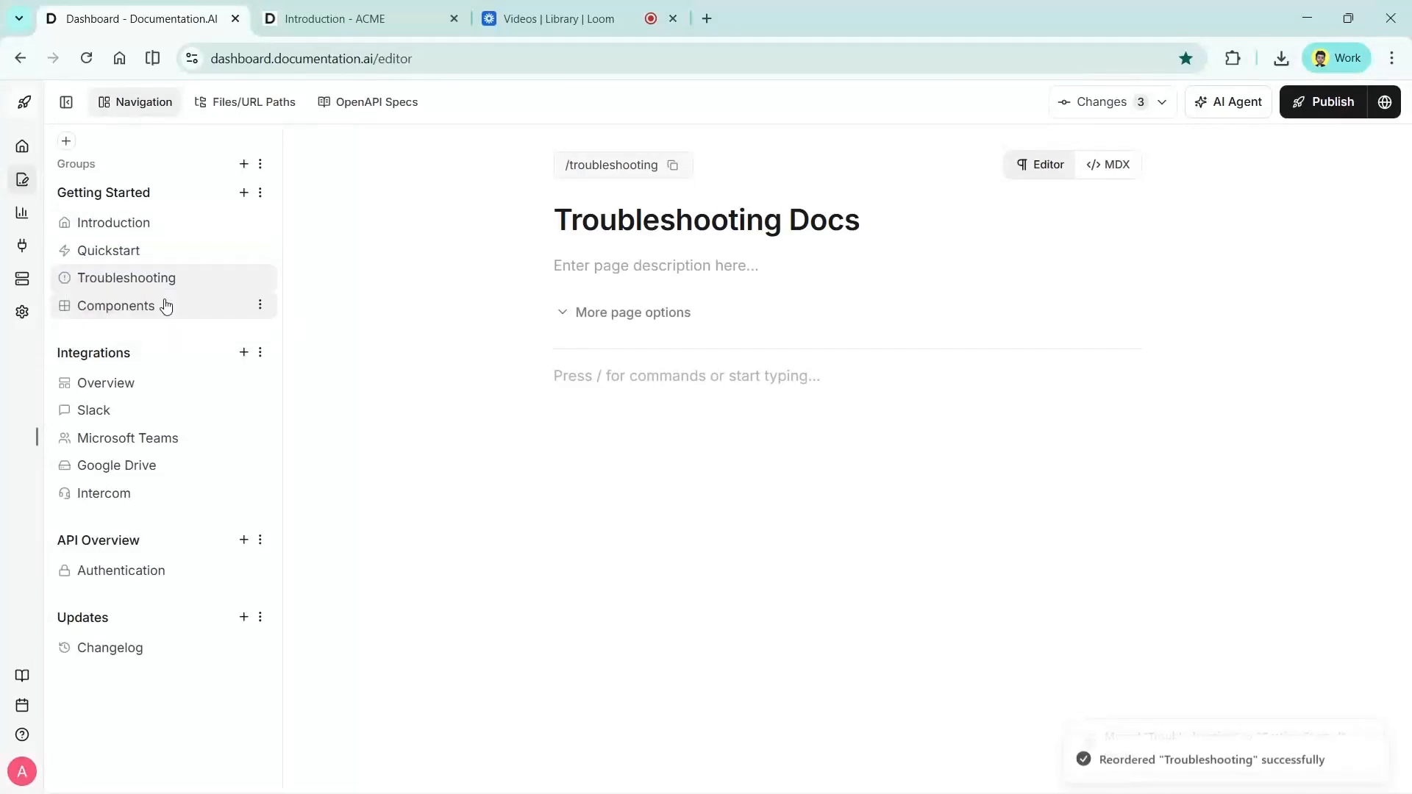
- Open the Introduction page and remove the Components page from the navigation
{"action": "left_click", "coordinate": [137, 222]}
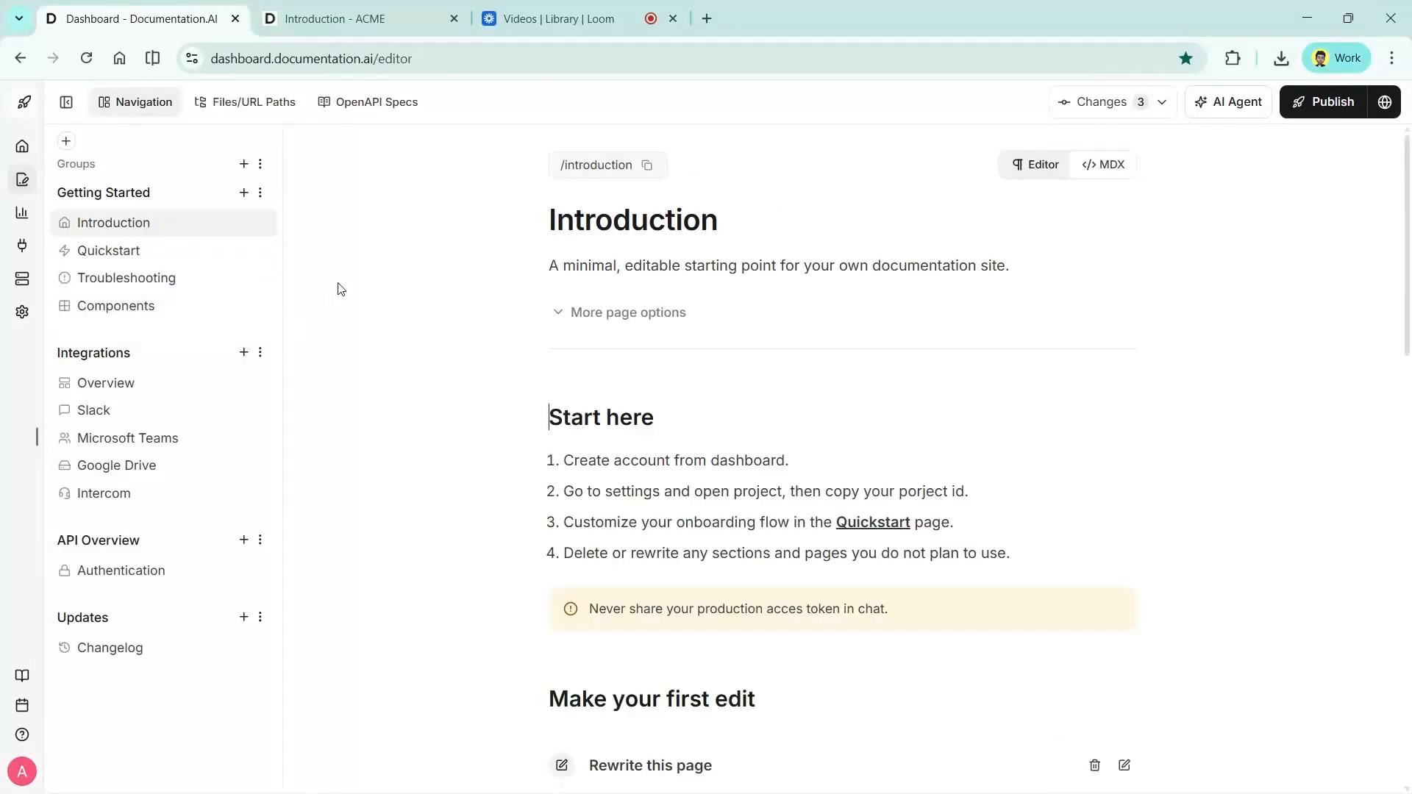
{"action": "left_click", "coordinate": [260, 305]}
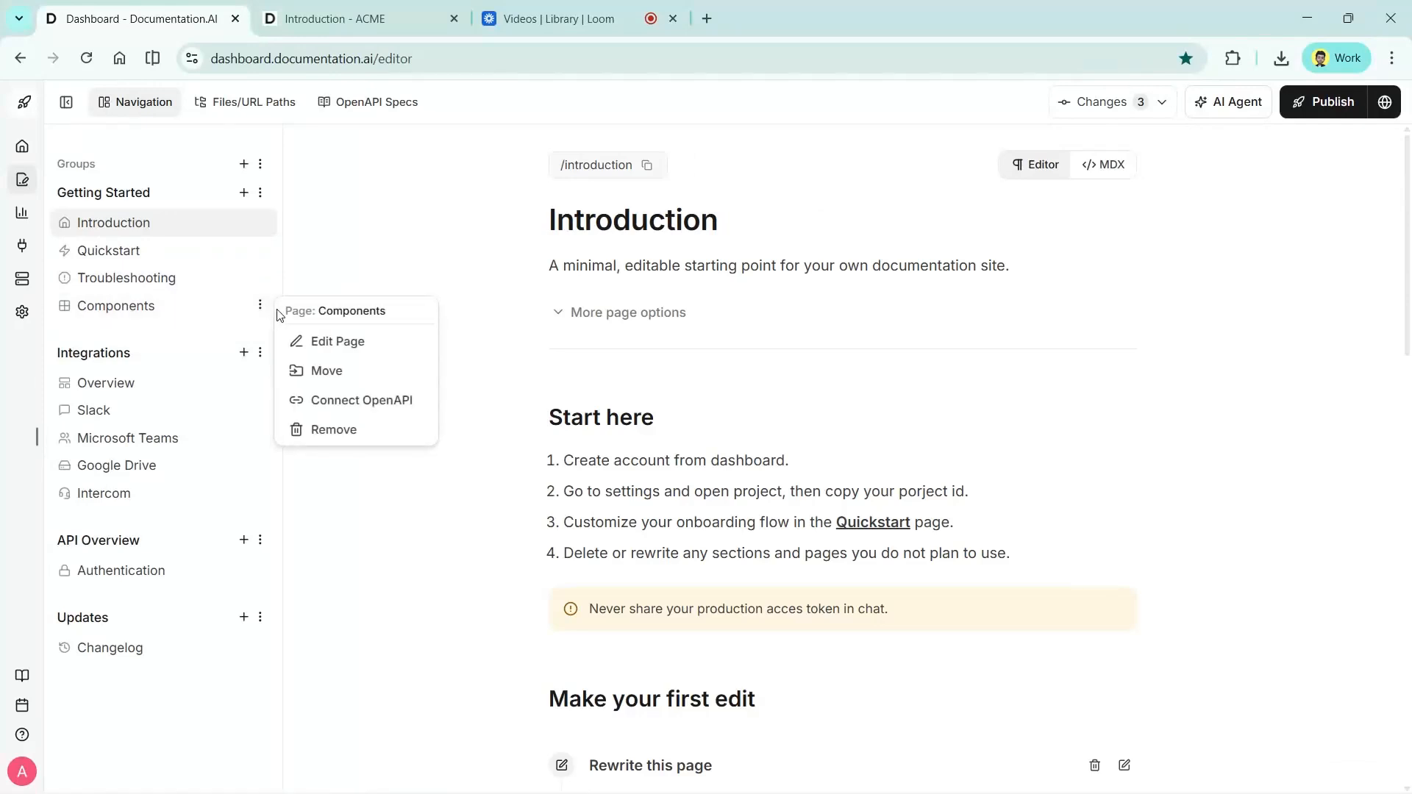
{"action": "left_click", "coordinate": [338, 431]}
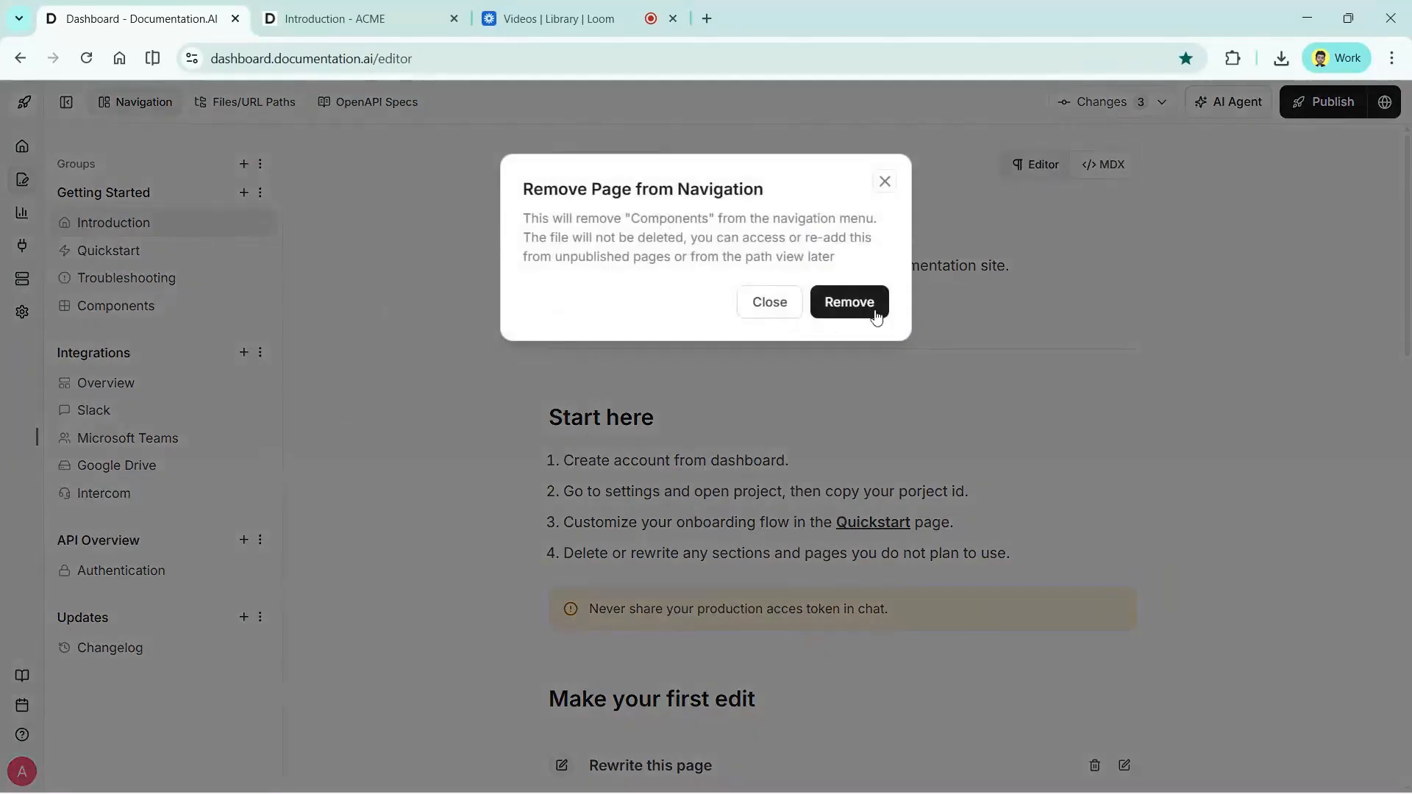
{"action": "left_click", "coordinate": [866, 319]}
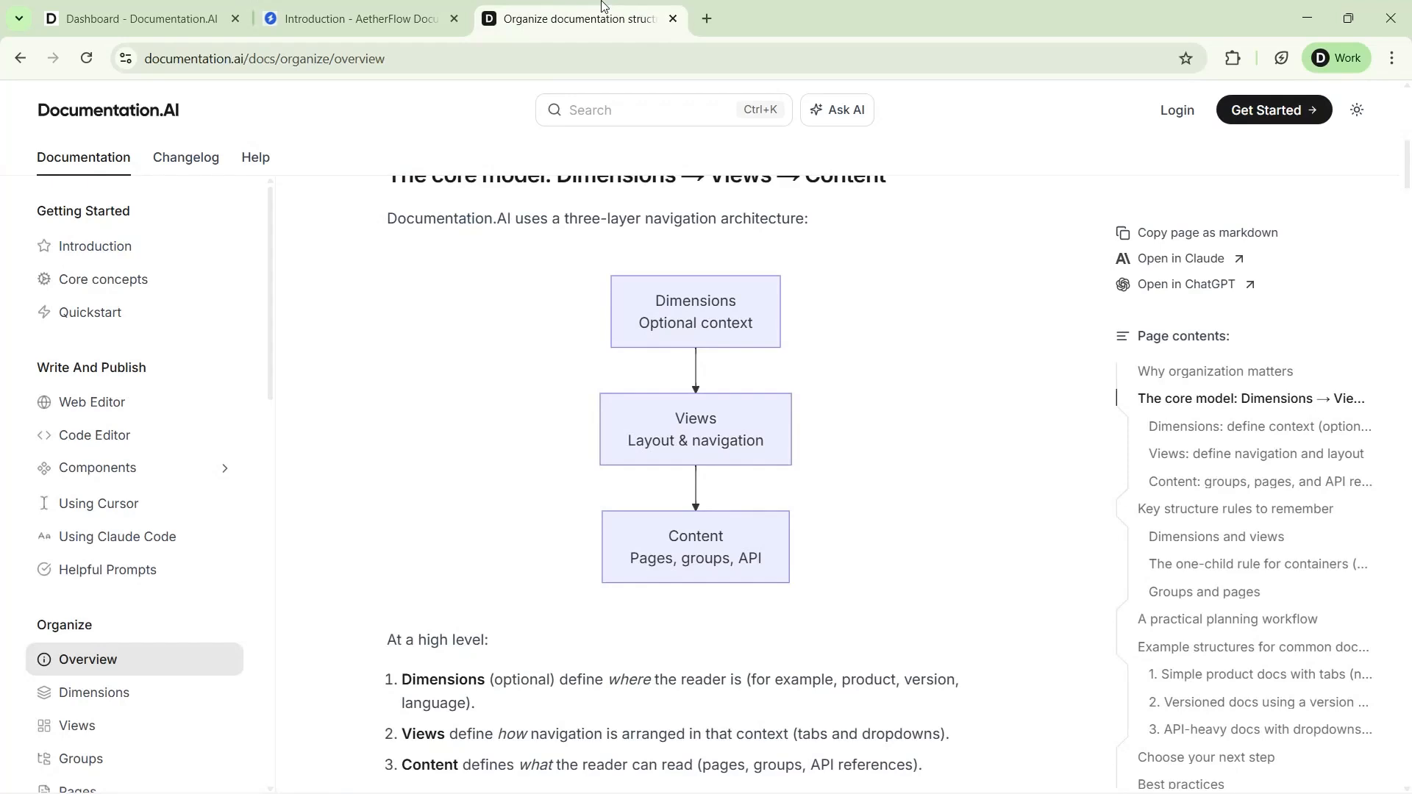
- Study the Dimensions, Views and Content layers in the core model diagram of the Documentation.AI organization overview
{"action": "mouse_move", "coordinate": [576, 272]}
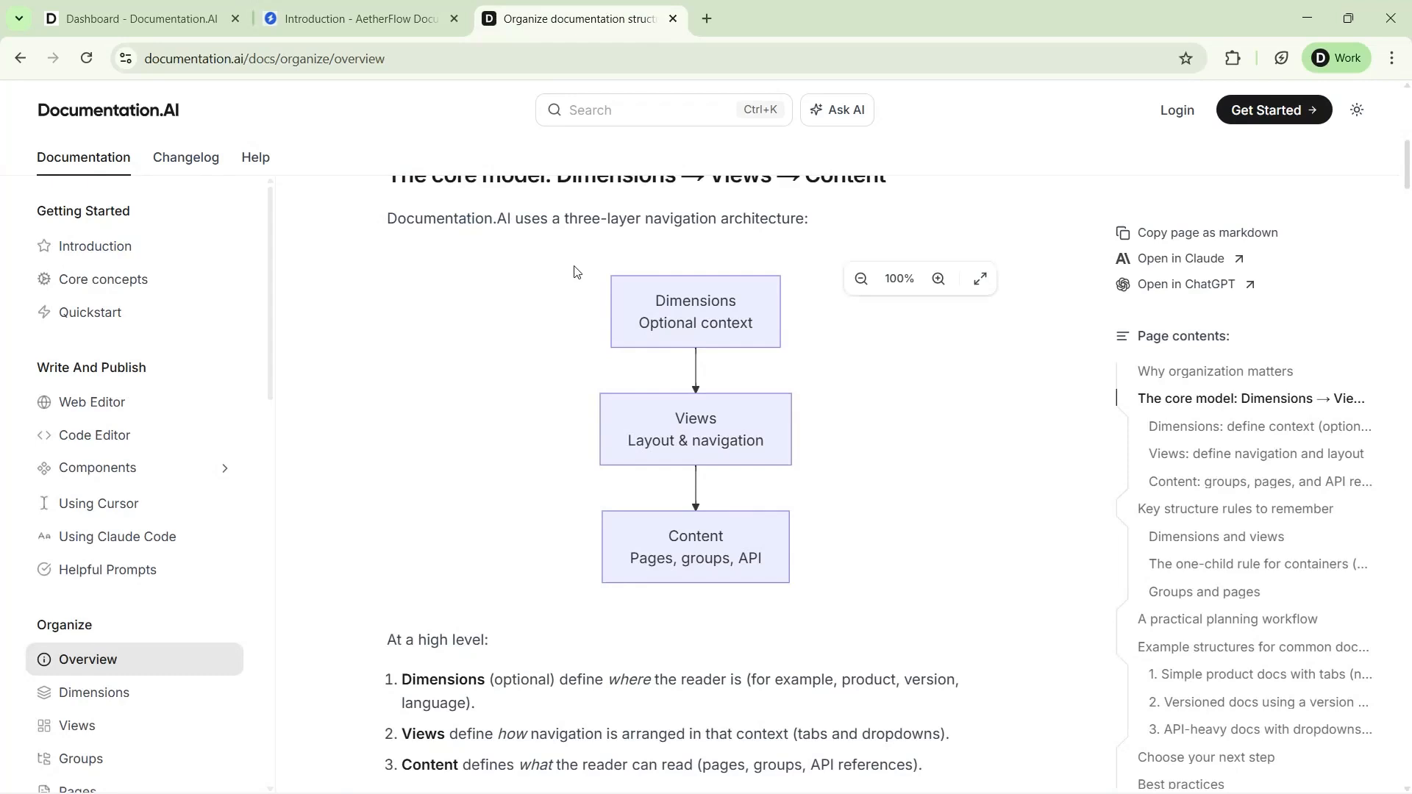
{"action": "double_click", "coordinate": [706, 301]}
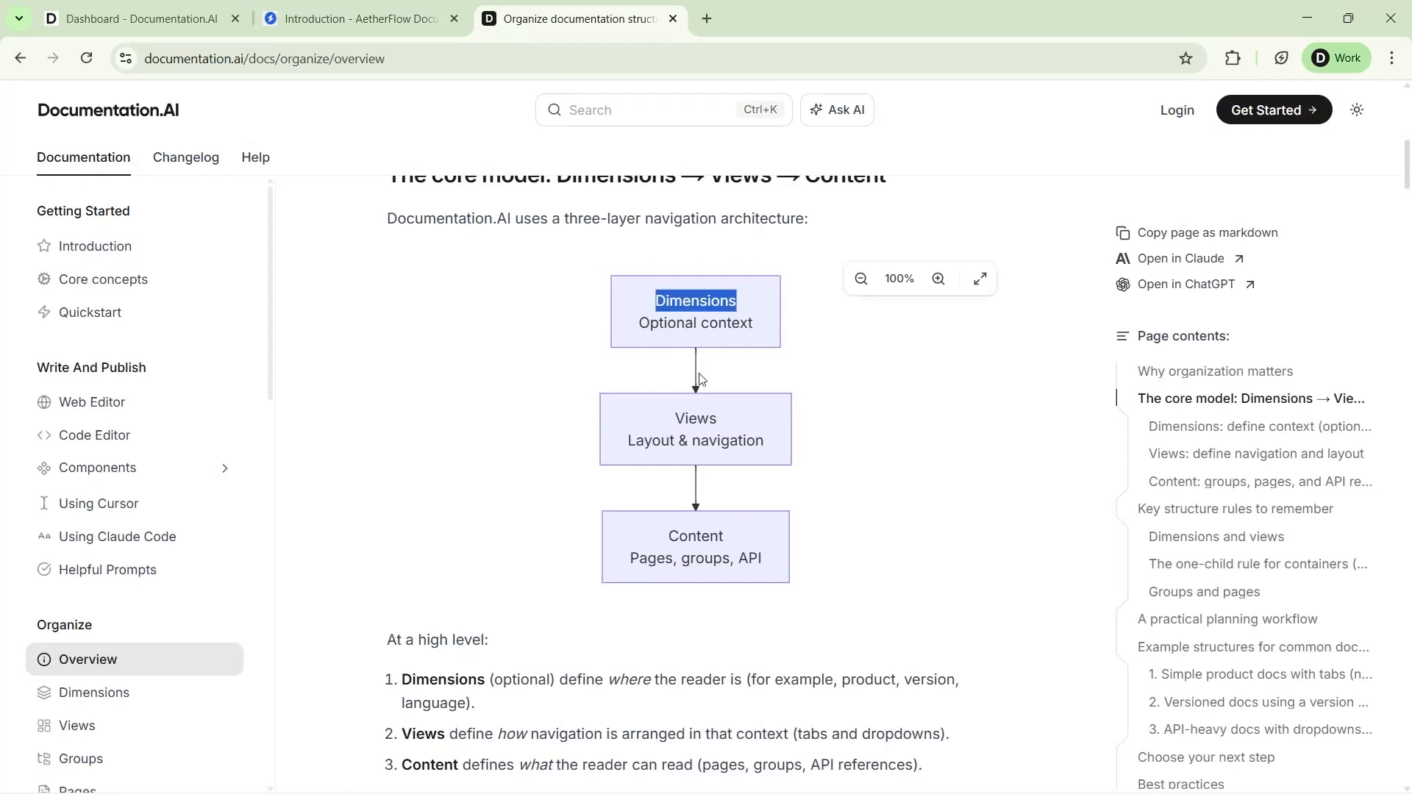
{"action": "left_click", "coordinate": [698, 417]}
{"action": "double_click", "coordinate": [699, 417]}
{"action": "double_click", "coordinate": [706, 531]}
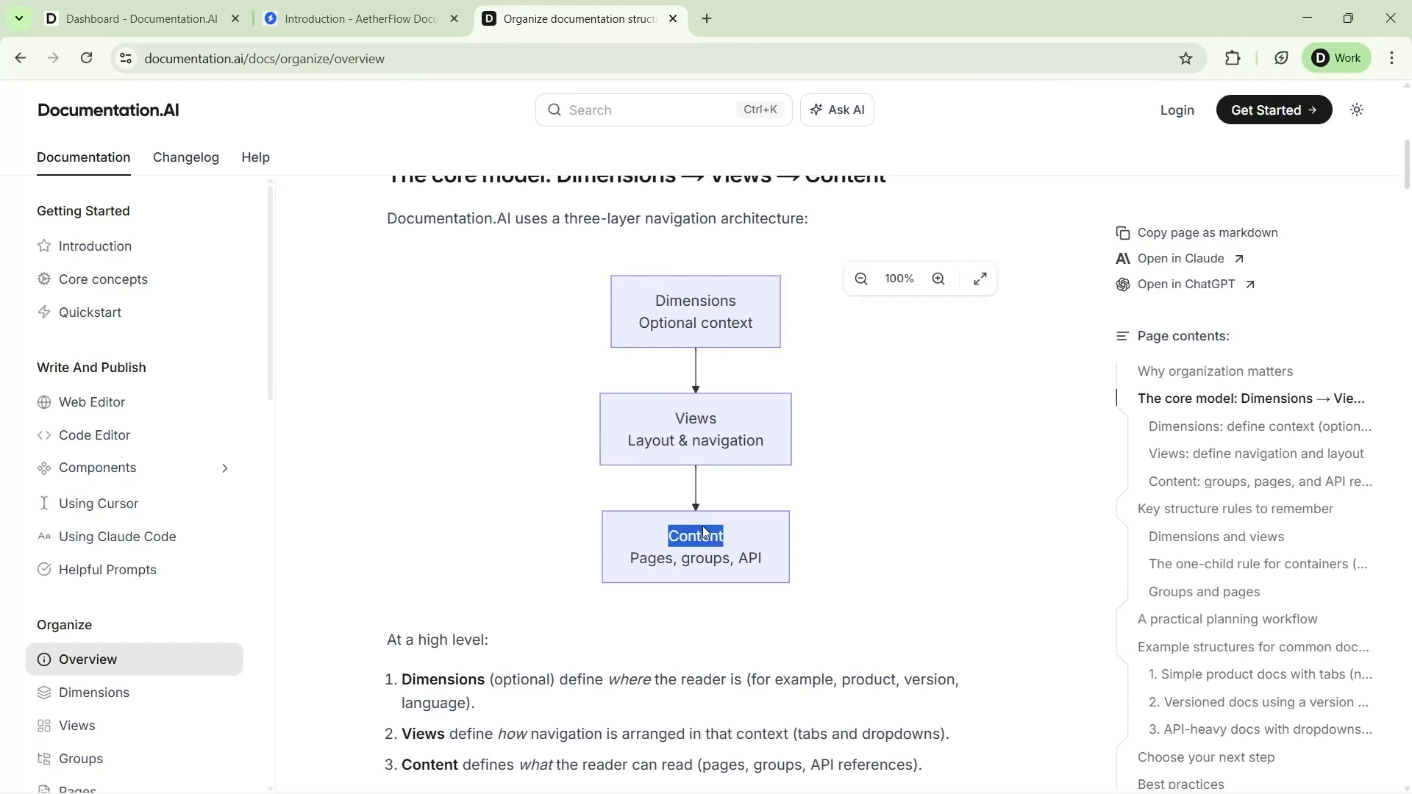
{"action": "left_click", "coordinate": [576, 375]}
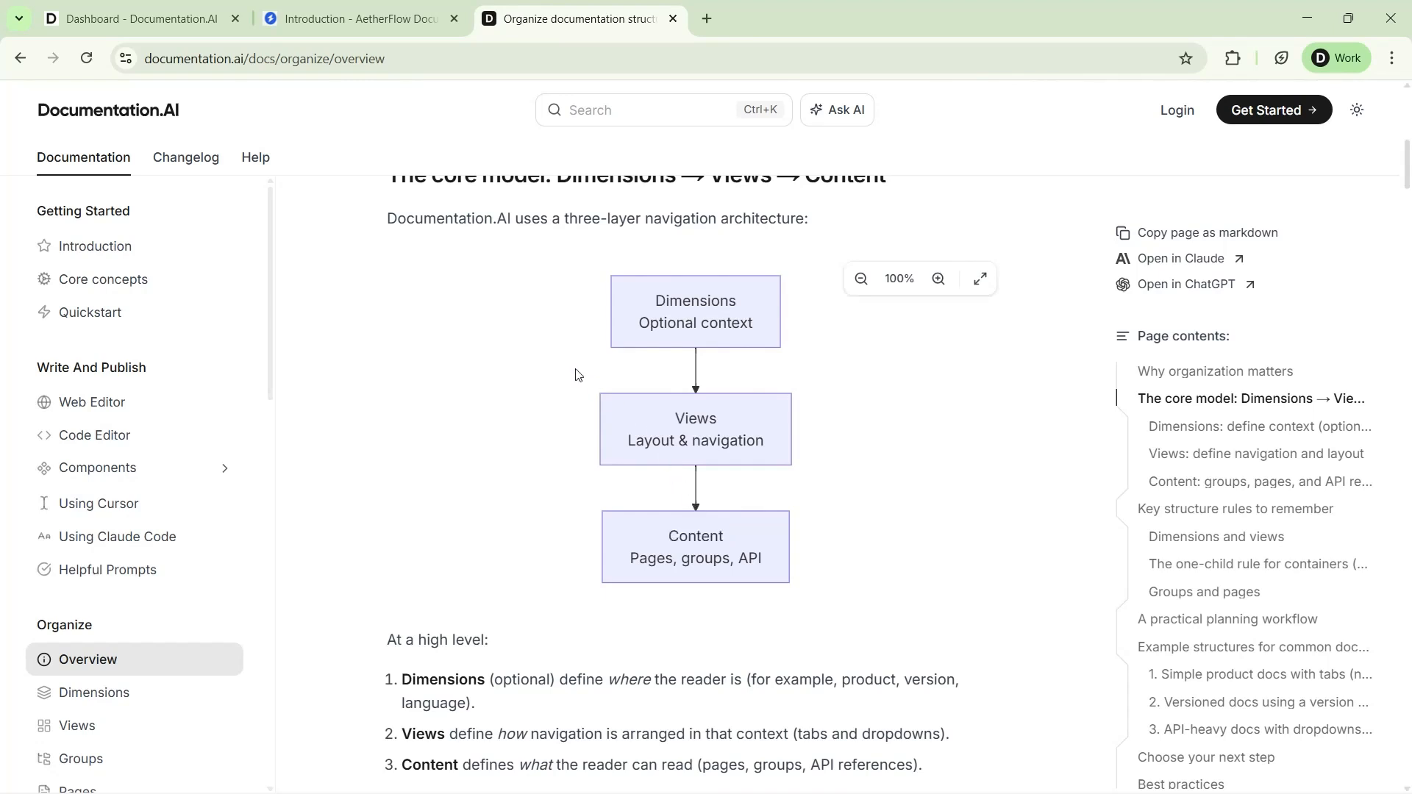
- Switch to the AetherFlow site and examine its product, version and language choices and its sidebar groups
{"action": "left_click", "coordinate": [460, 10]}
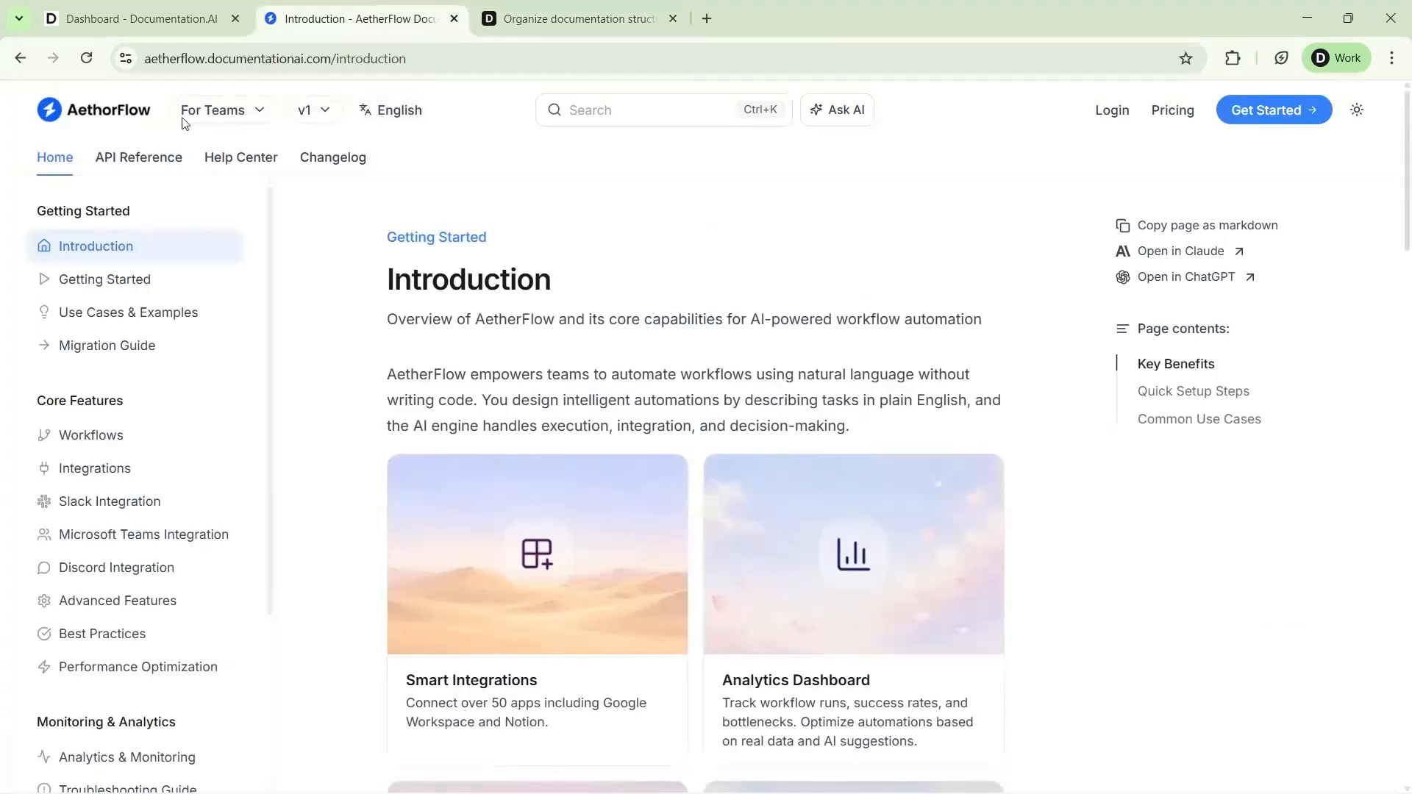
{"action": "left_click", "coordinate": [256, 116]}
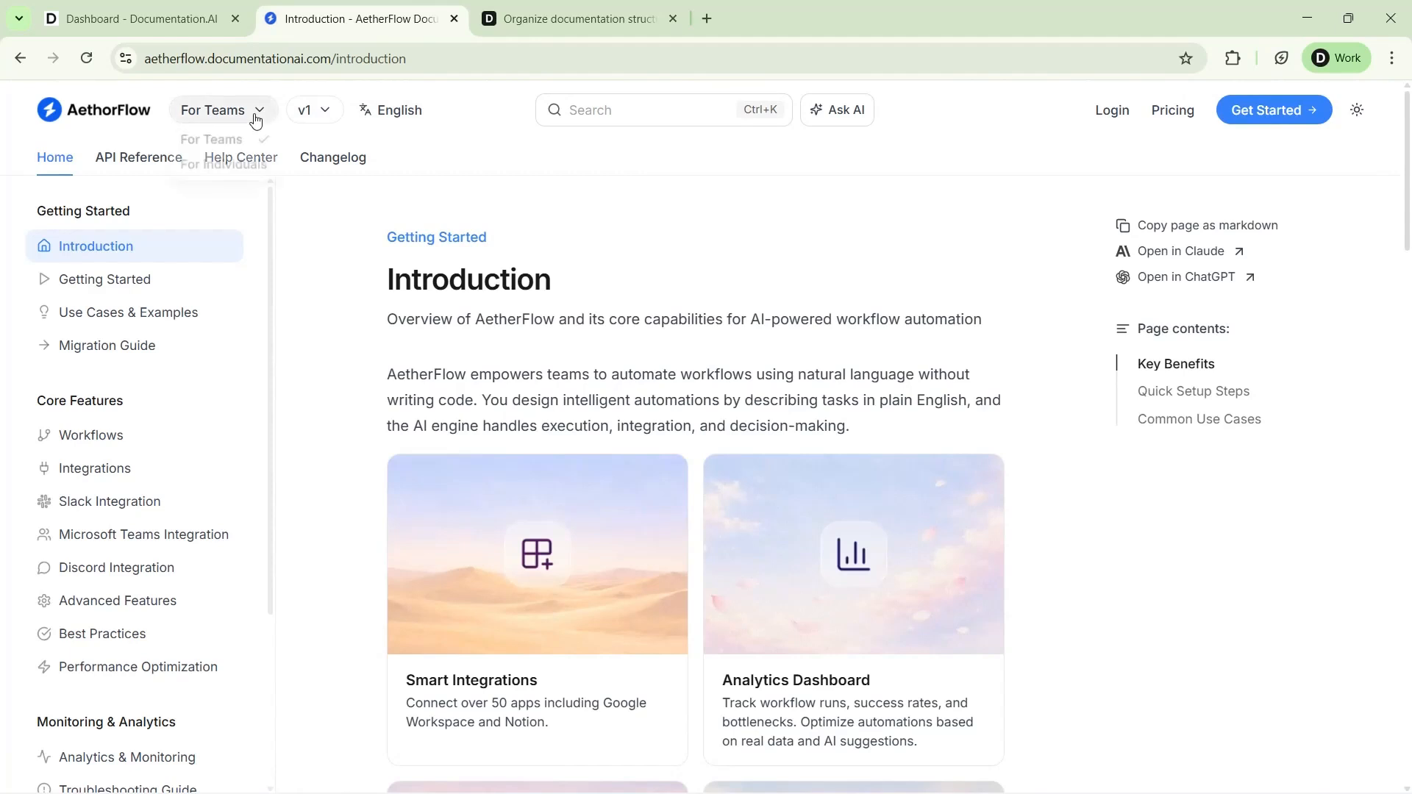
{"action": "left_click", "coordinate": [302, 110]}
{"action": "left_click", "coordinate": [302, 111]}
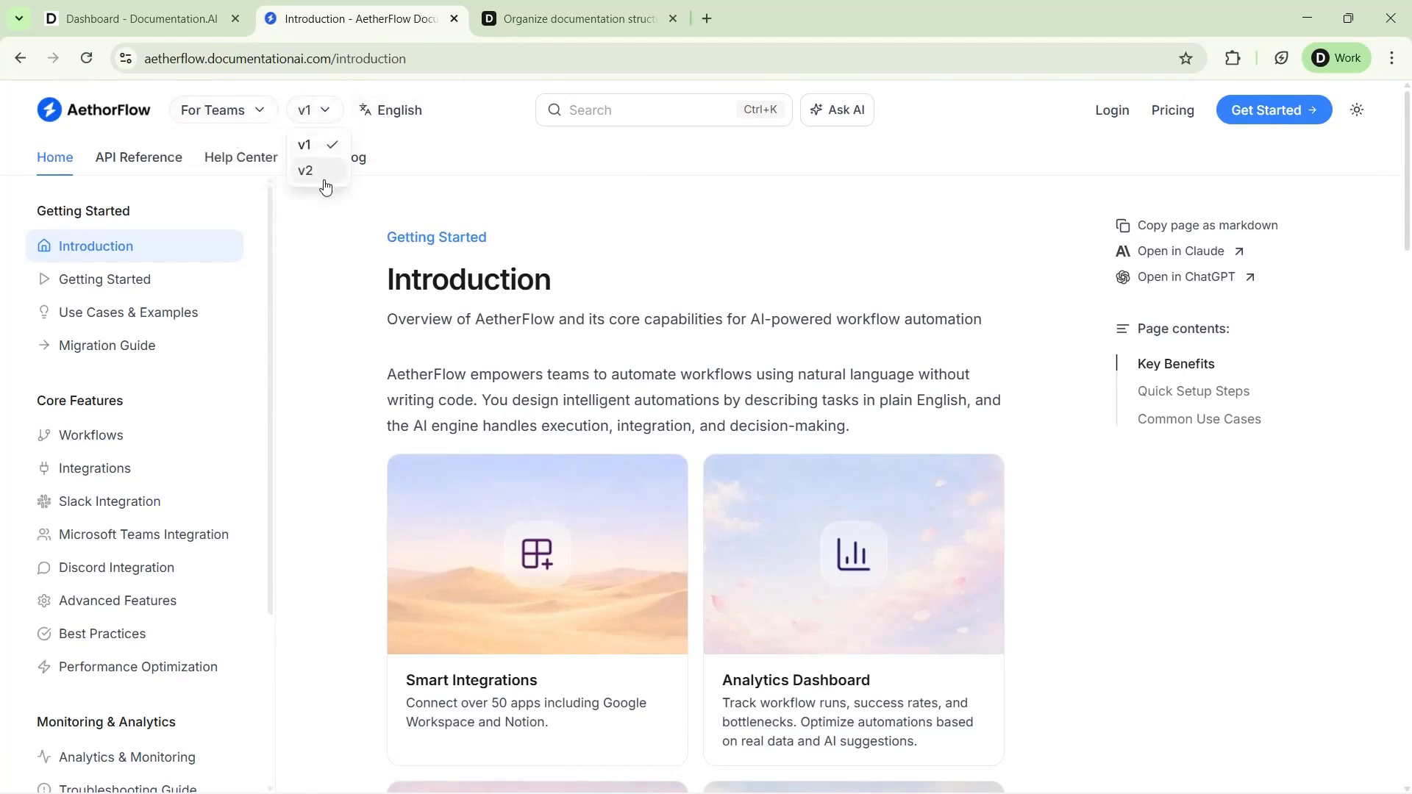
{"action": "left_click", "coordinate": [395, 116]}
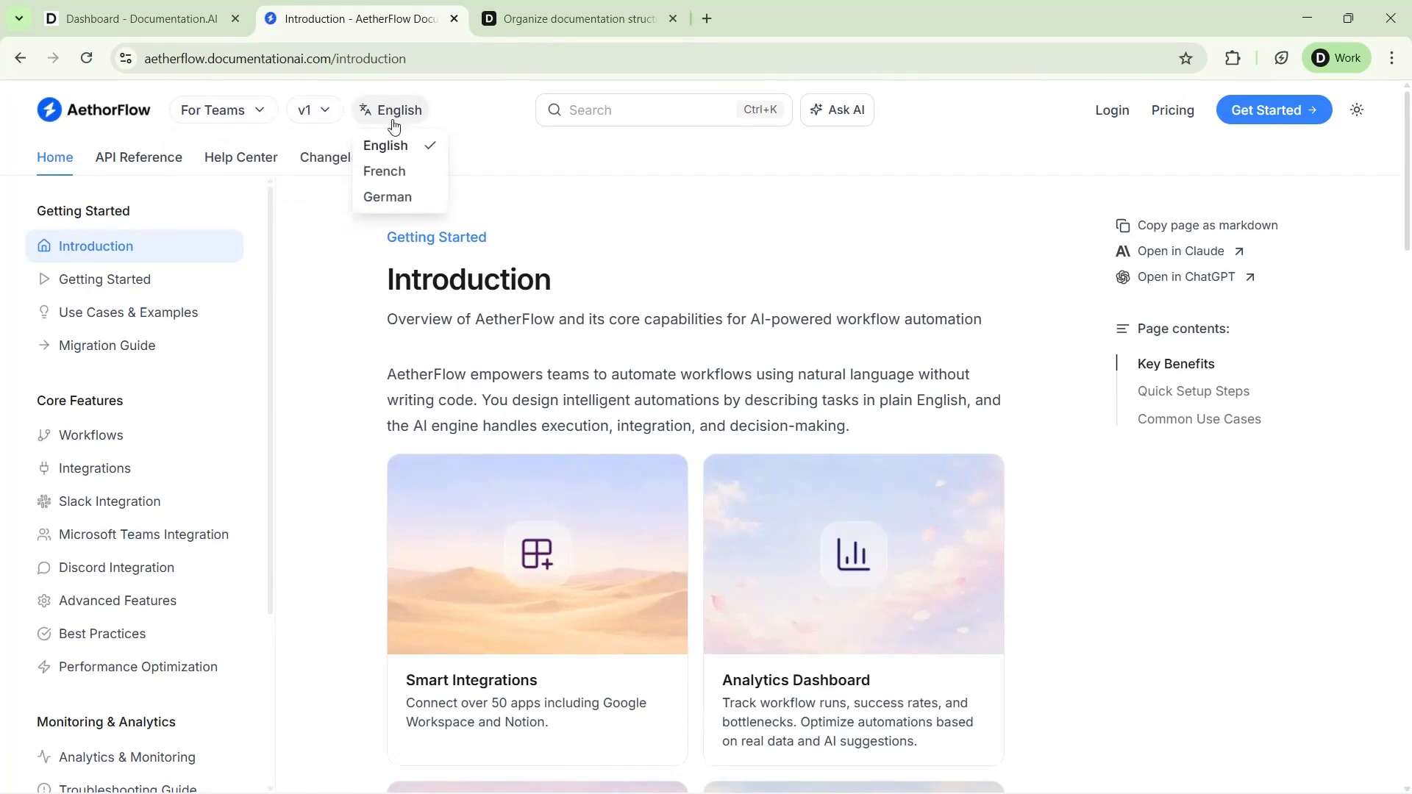
{"action": "left_click", "coordinate": [336, 251]}
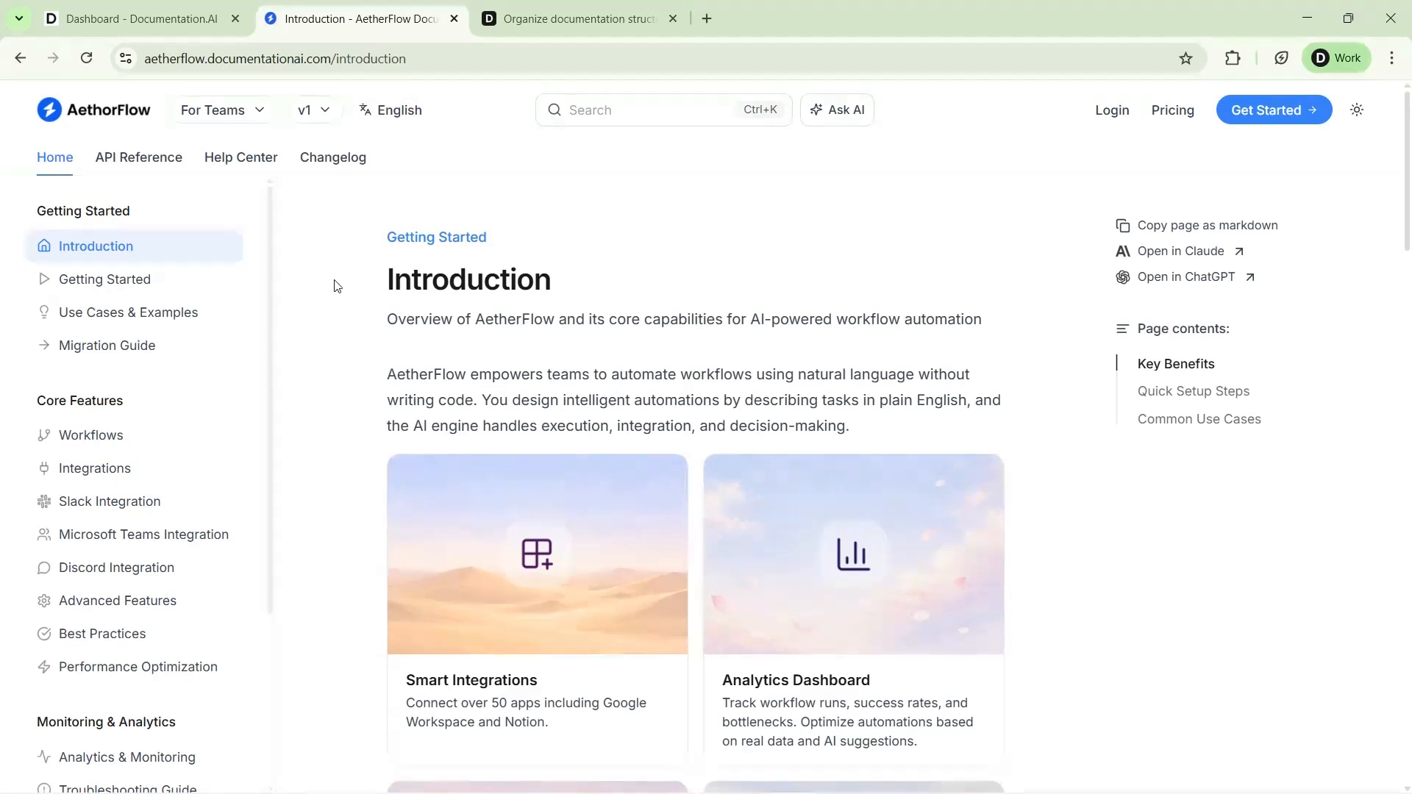
{"action": "scroll", "coordinate": [94, 442], "scroll_direction": "down", "scroll_amount": 3}
{"action": "scroll", "coordinate": [94, 495], "scroll_direction": "up", "scroll_amount": 3}
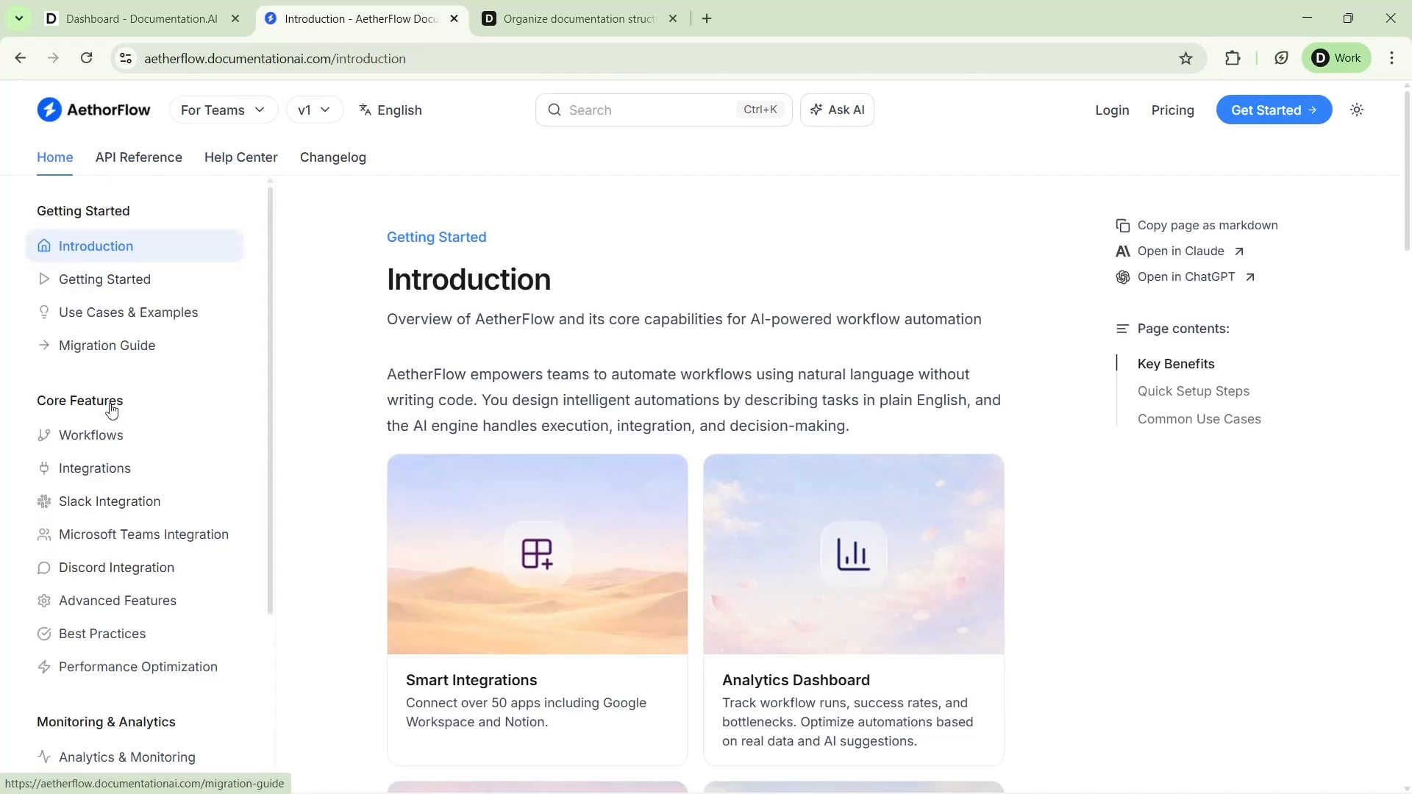
- Revisit the core model diagram in the Documentation.AI docs, and switch to the AetherFlow project in the dashboard editor
{"action": "left_click", "coordinate": [576, 18]}
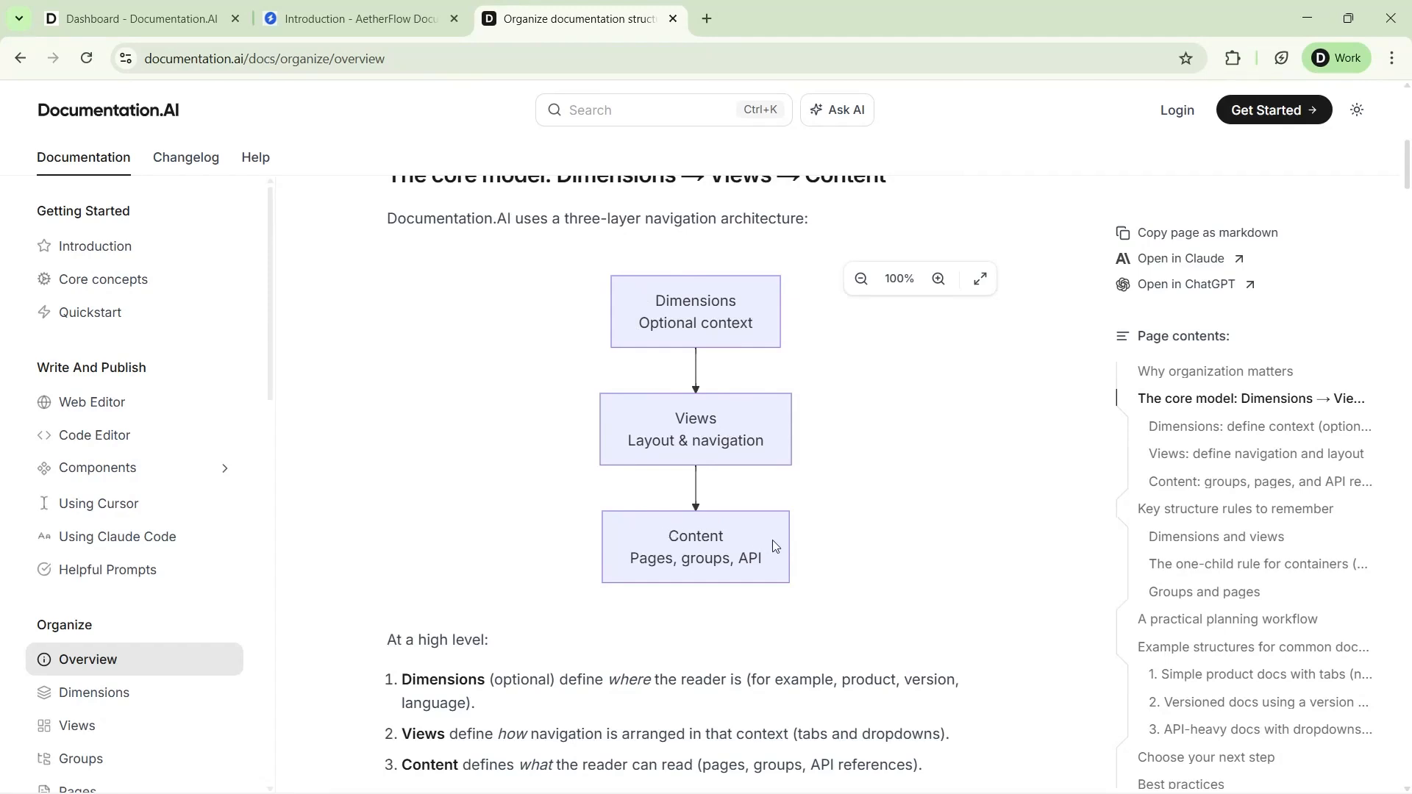
{"action": "left_click", "coordinate": [134, 10]}
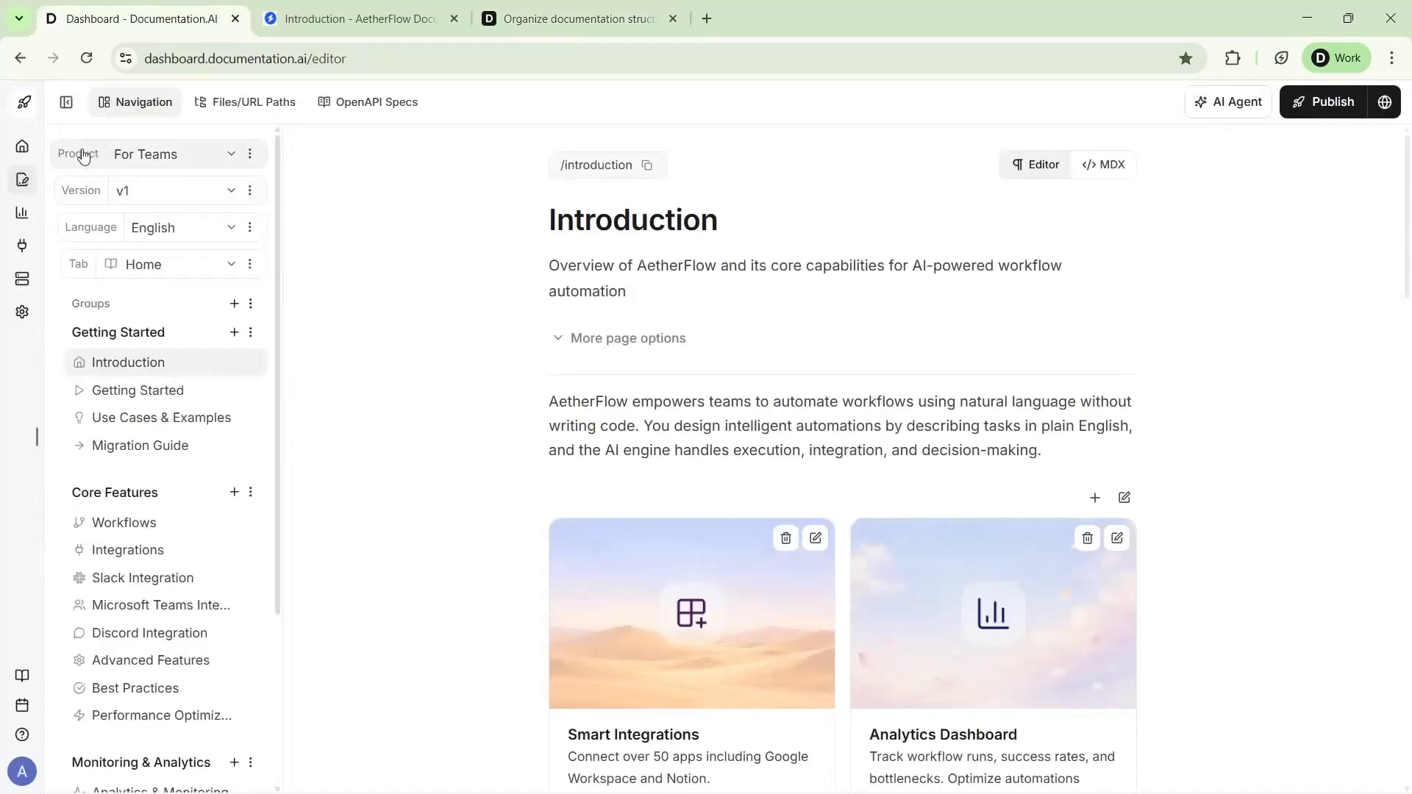
- Compare the v2 and v1 navigation structures of the For Teams product in the editor, ending on v1
{"action": "left_click", "coordinate": [192, 196]}
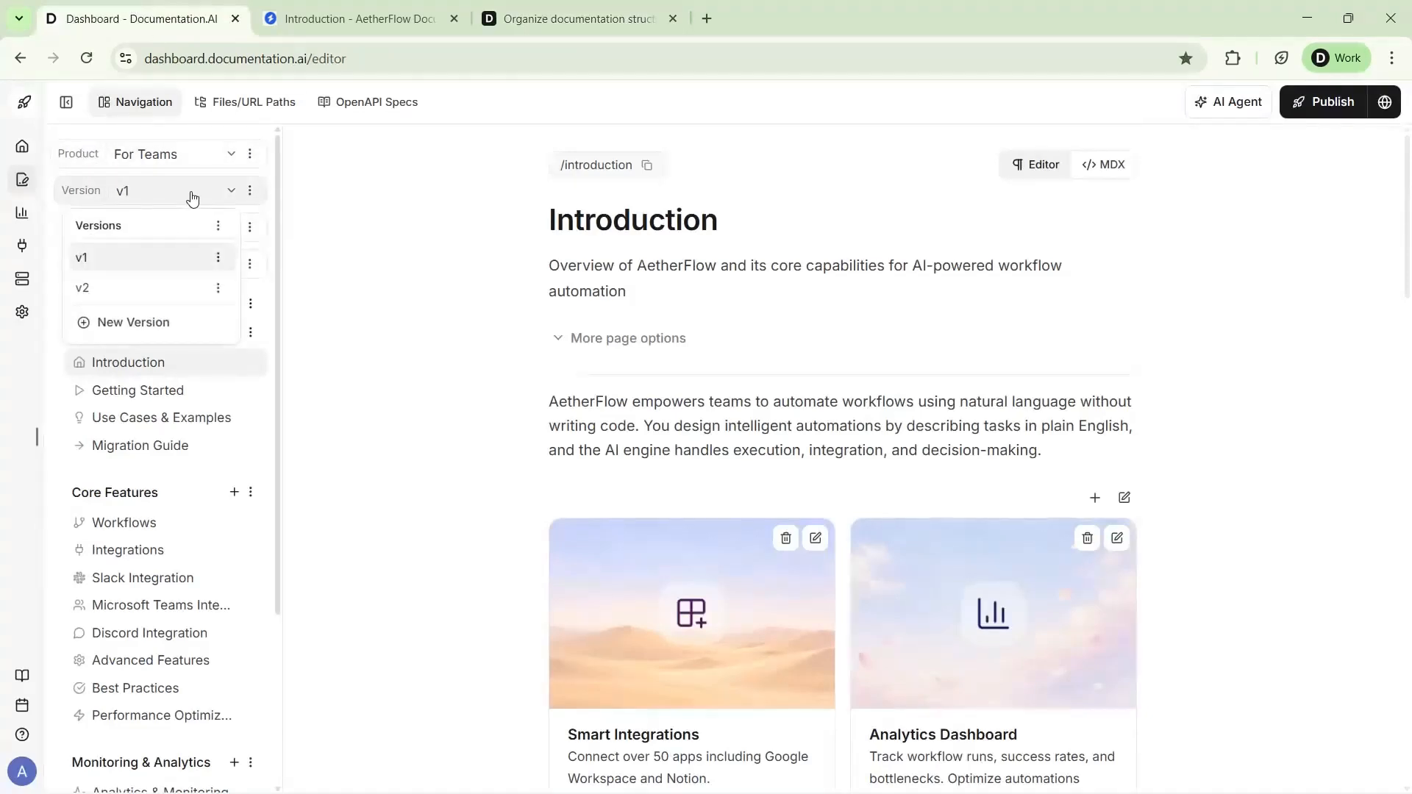
{"action": "left_click", "coordinate": [167, 287]}
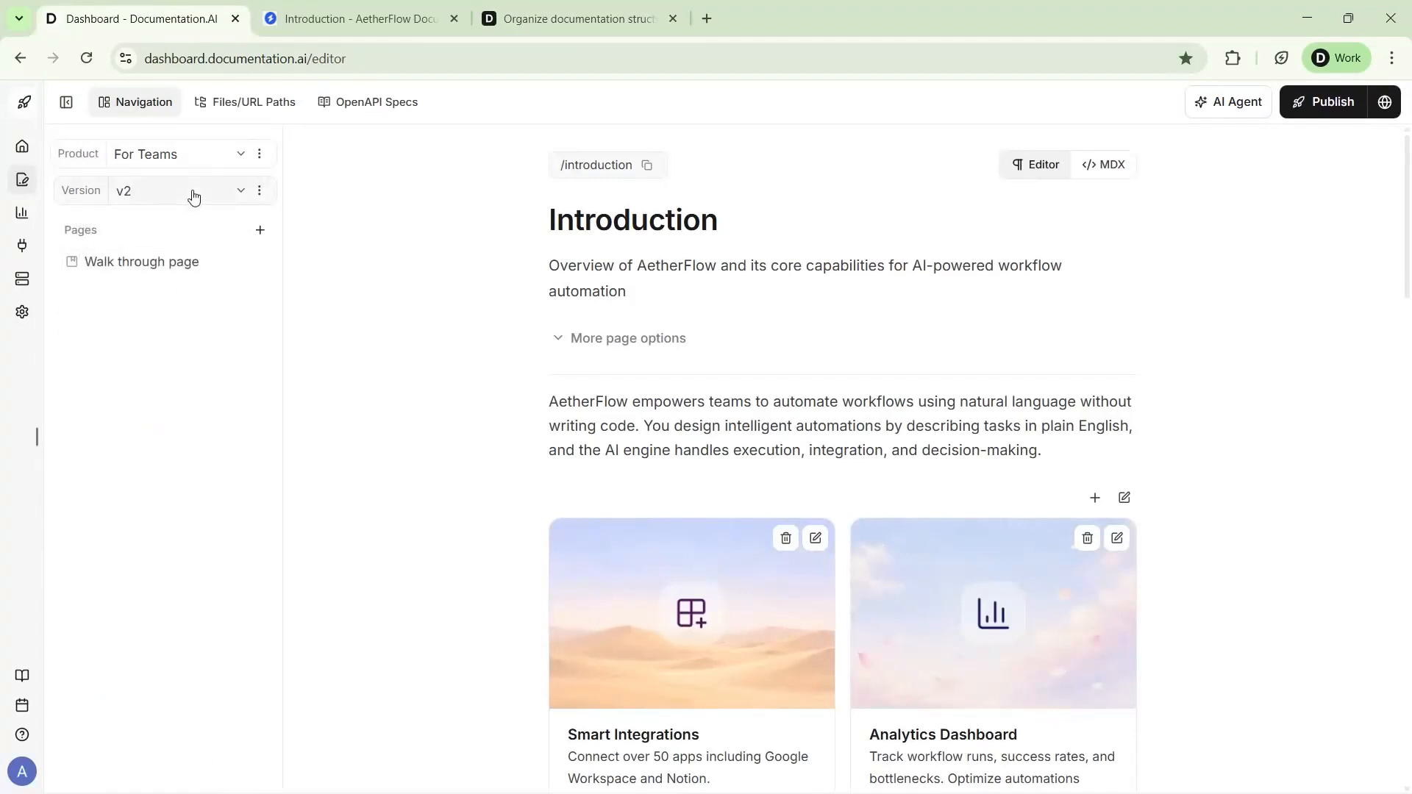
{"action": "left_click", "coordinate": [193, 197]}
{"action": "left_click", "coordinate": [167, 259]}
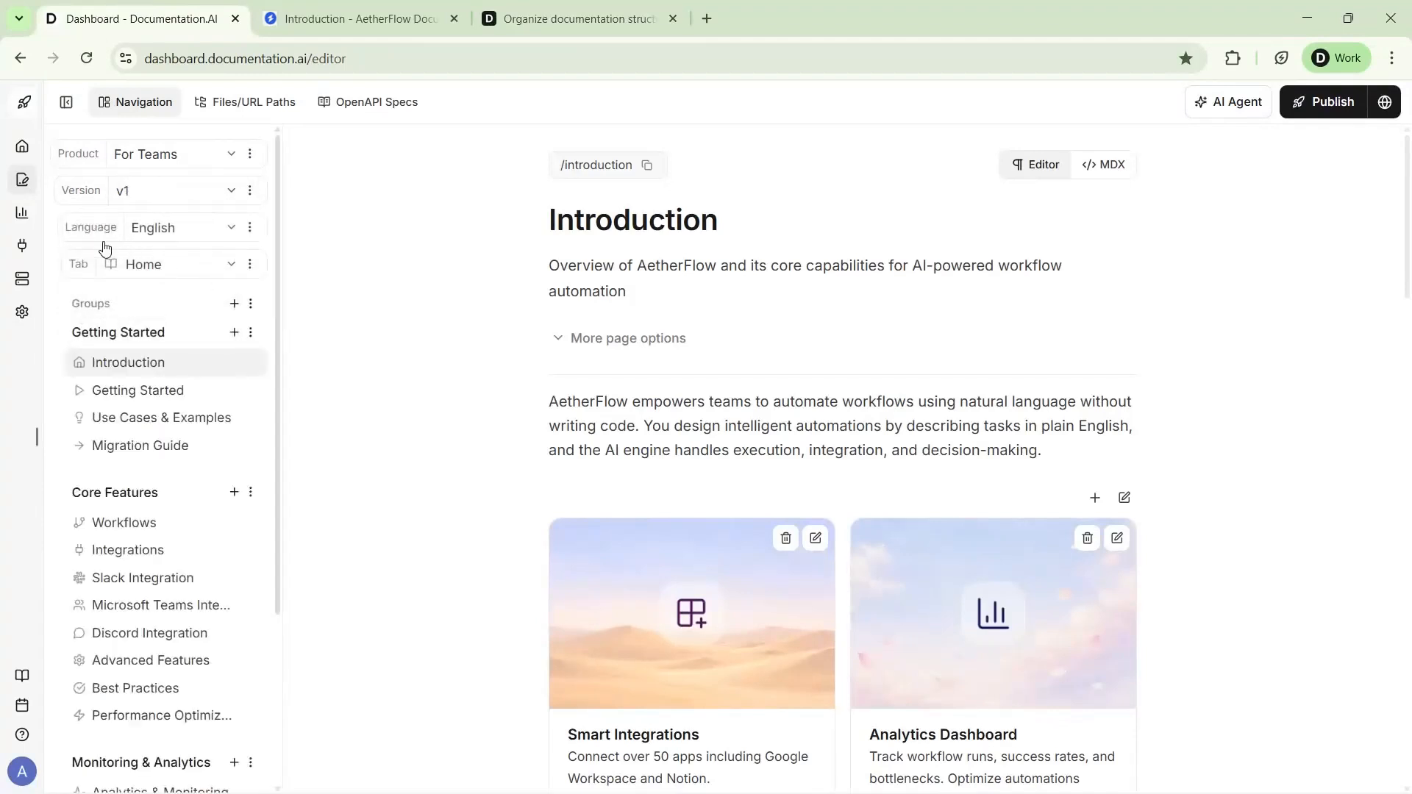
- Switch to the published AetherFlow site and view version v2 of its documentation, then return to v1
{"action": "key", "text": "ctrl+Tab"}
{"action": "left_click", "coordinate": [303, 111]}
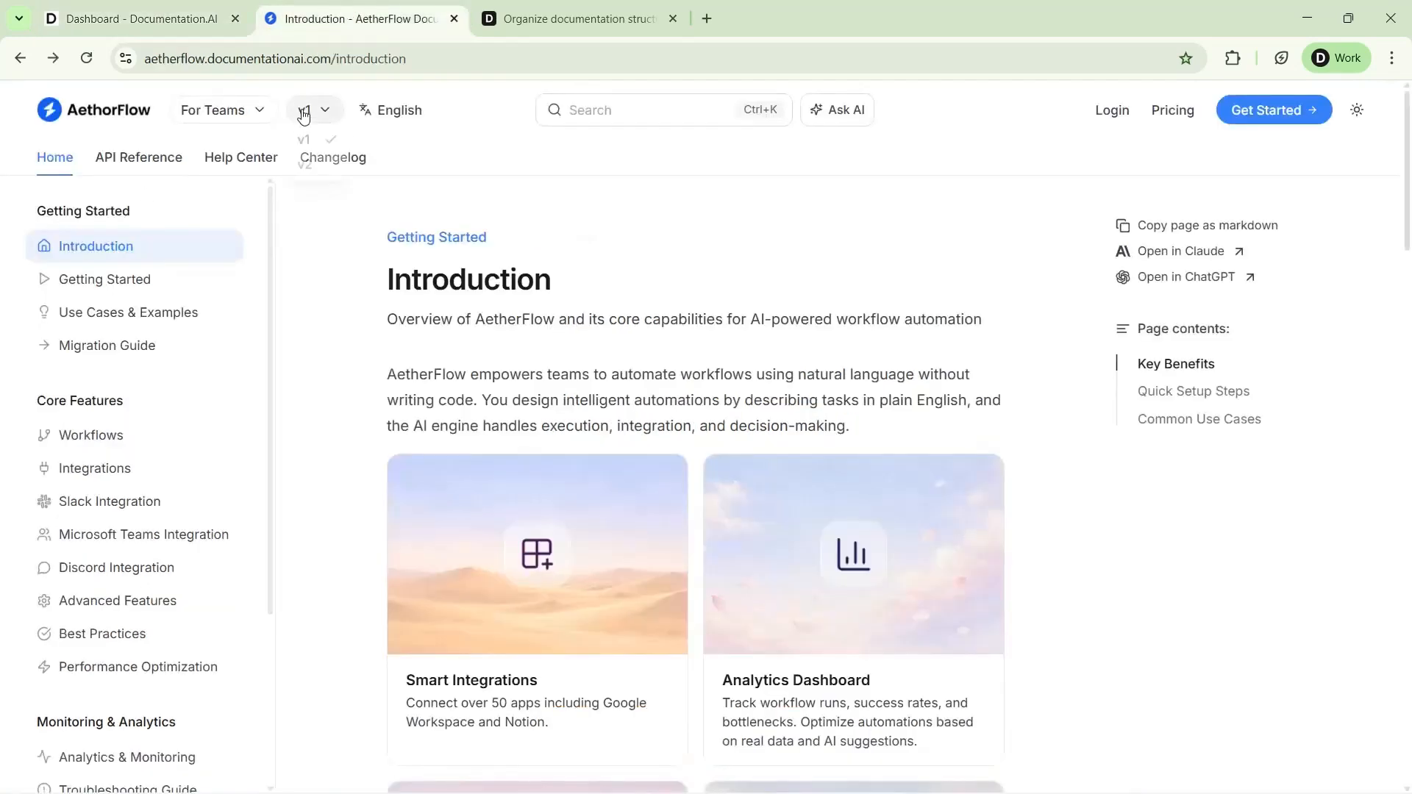
{"action": "left_click", "coordinate": [314, 178]}
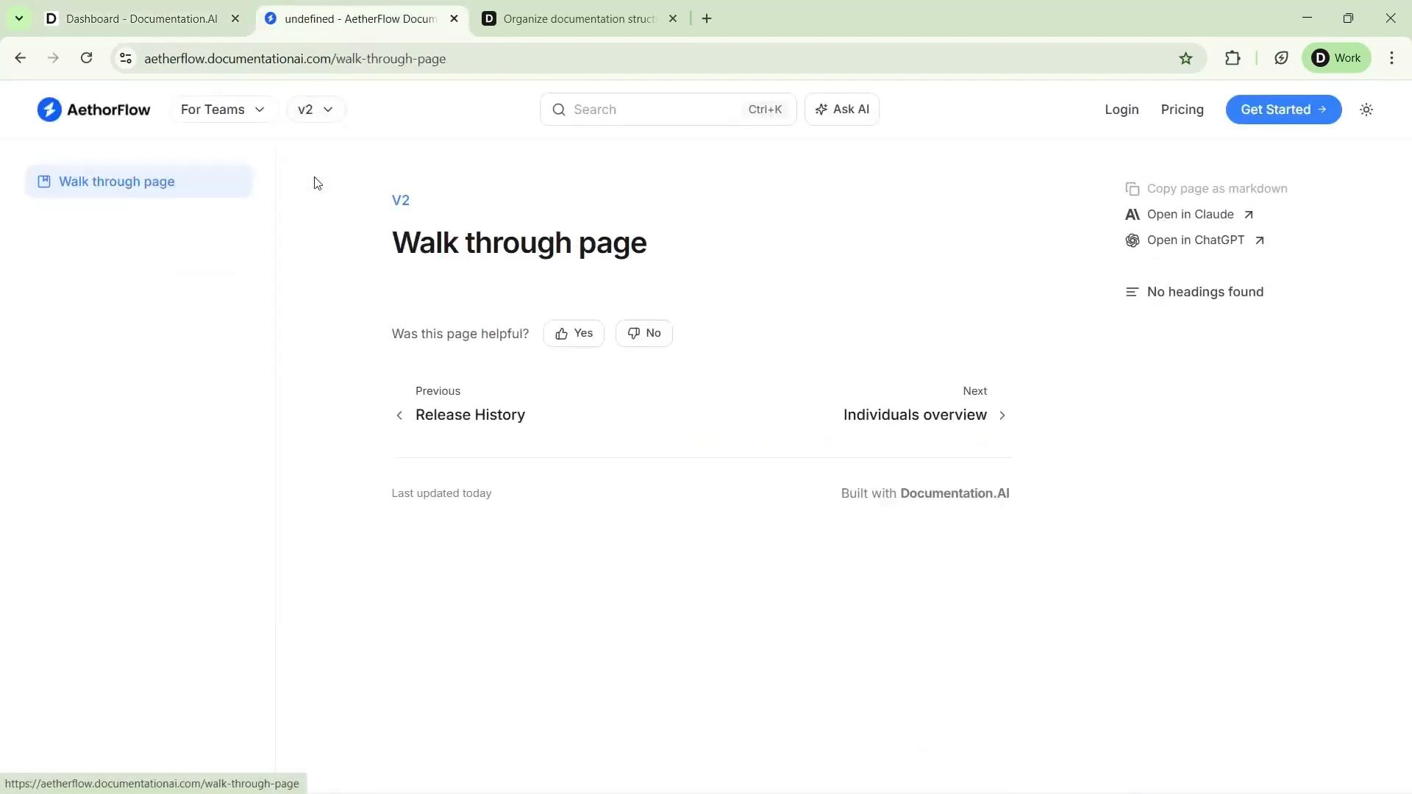
{"action": "left_click", "coordinate": [315, 116]}
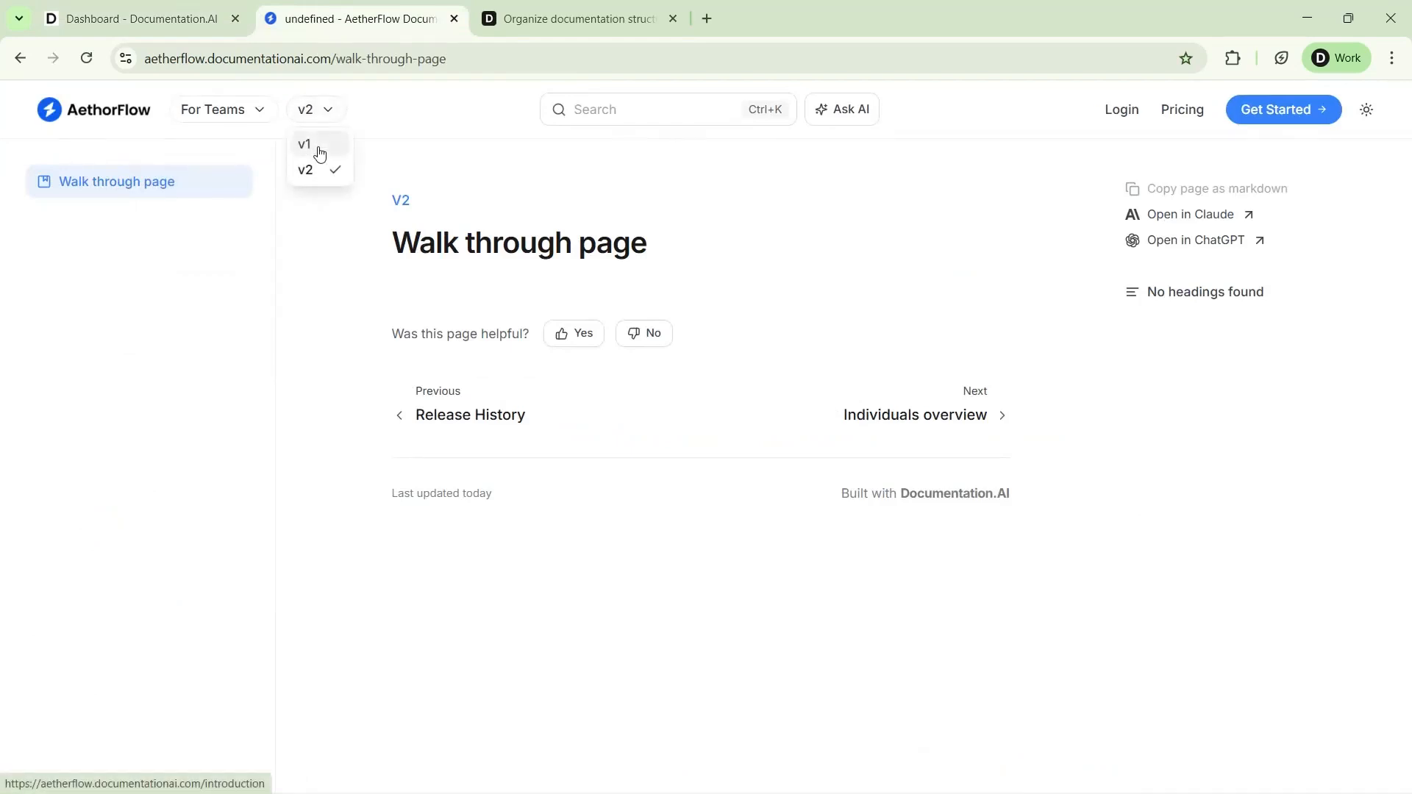
{"action": "left_click", "coordinate": [318, 146]}
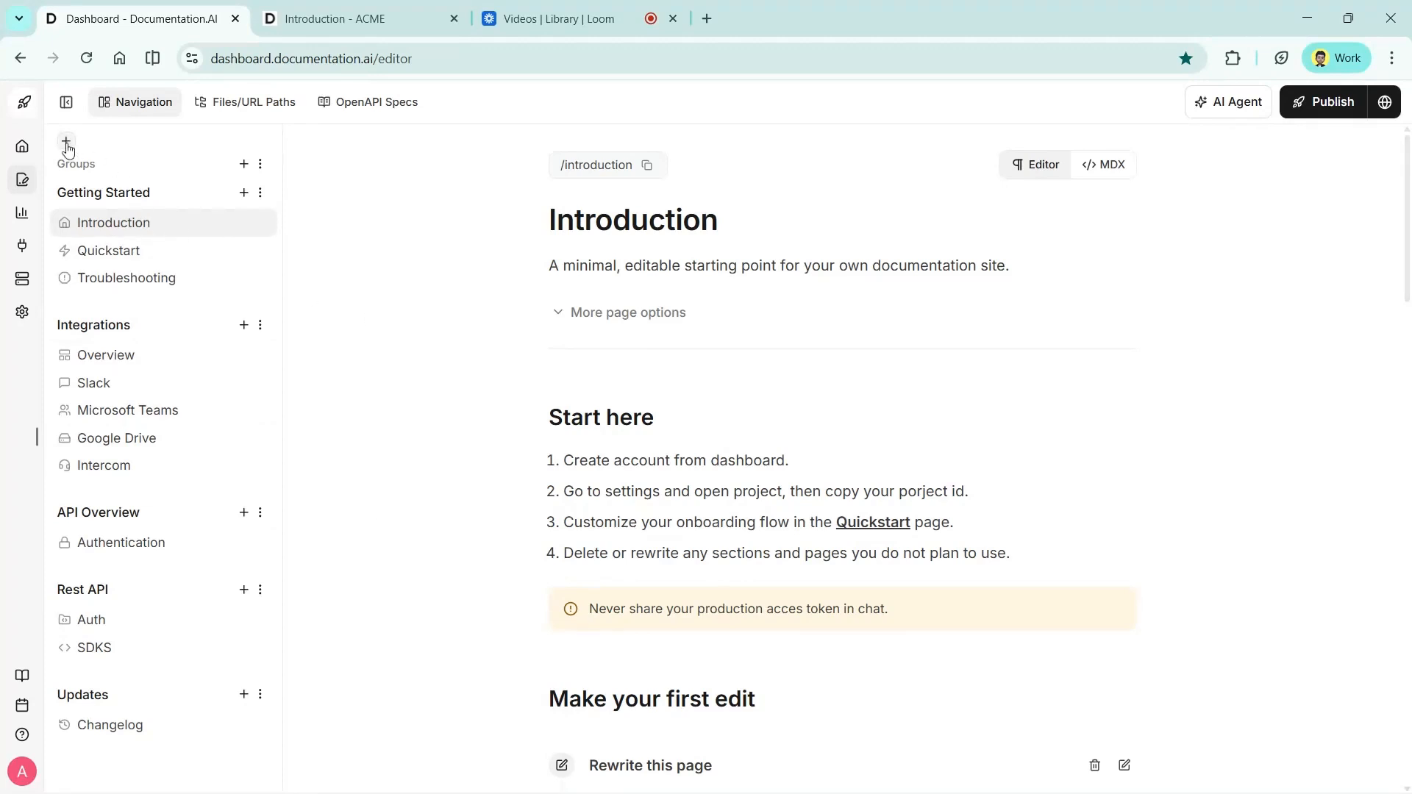
- Wrap the ACME project's existing navigation groups under a new documentation tab named Guides
{"action": "left_click", "coordinate": [66, 142]}
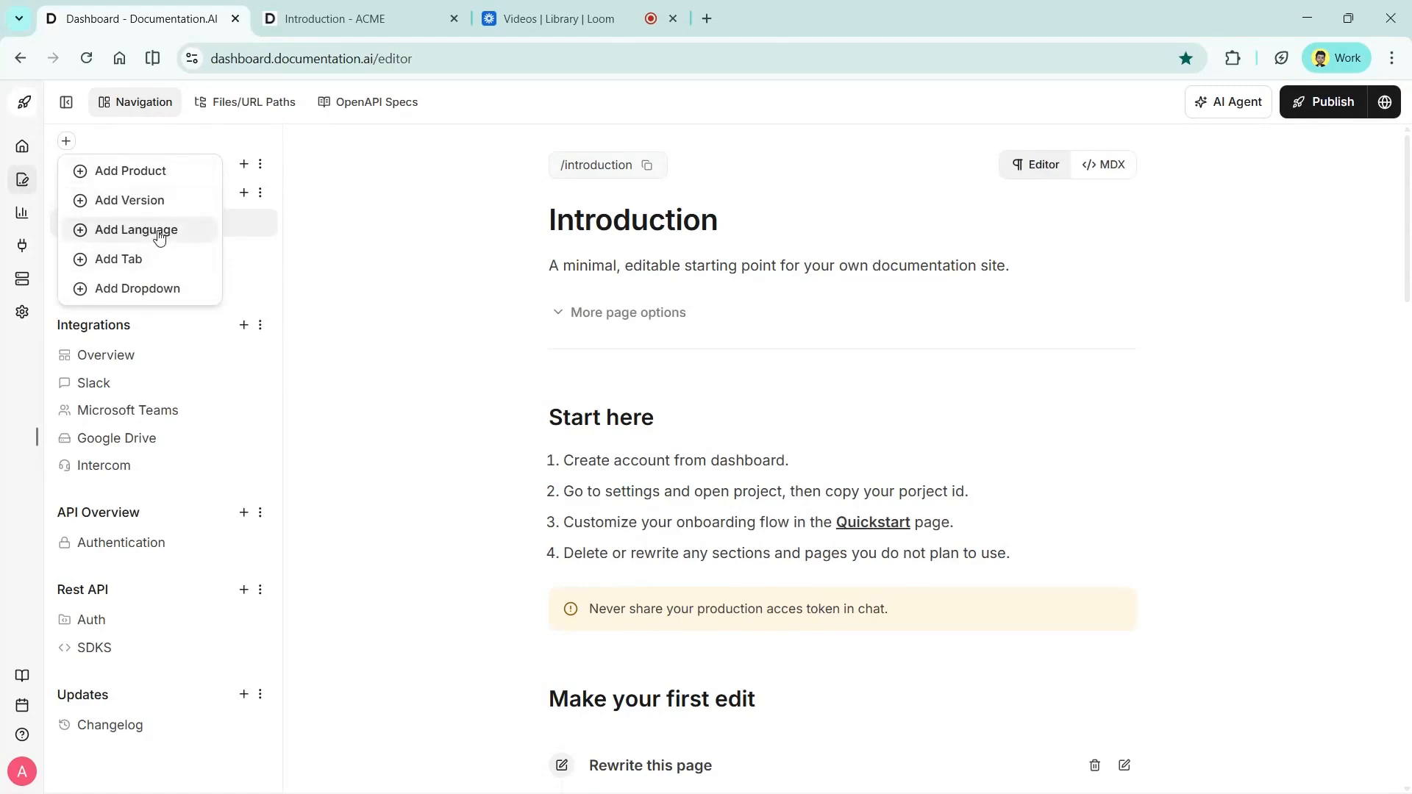
{"action": "left_click", "coordinate": [167, 258]}
{"action": "type", "text": "Guides"}
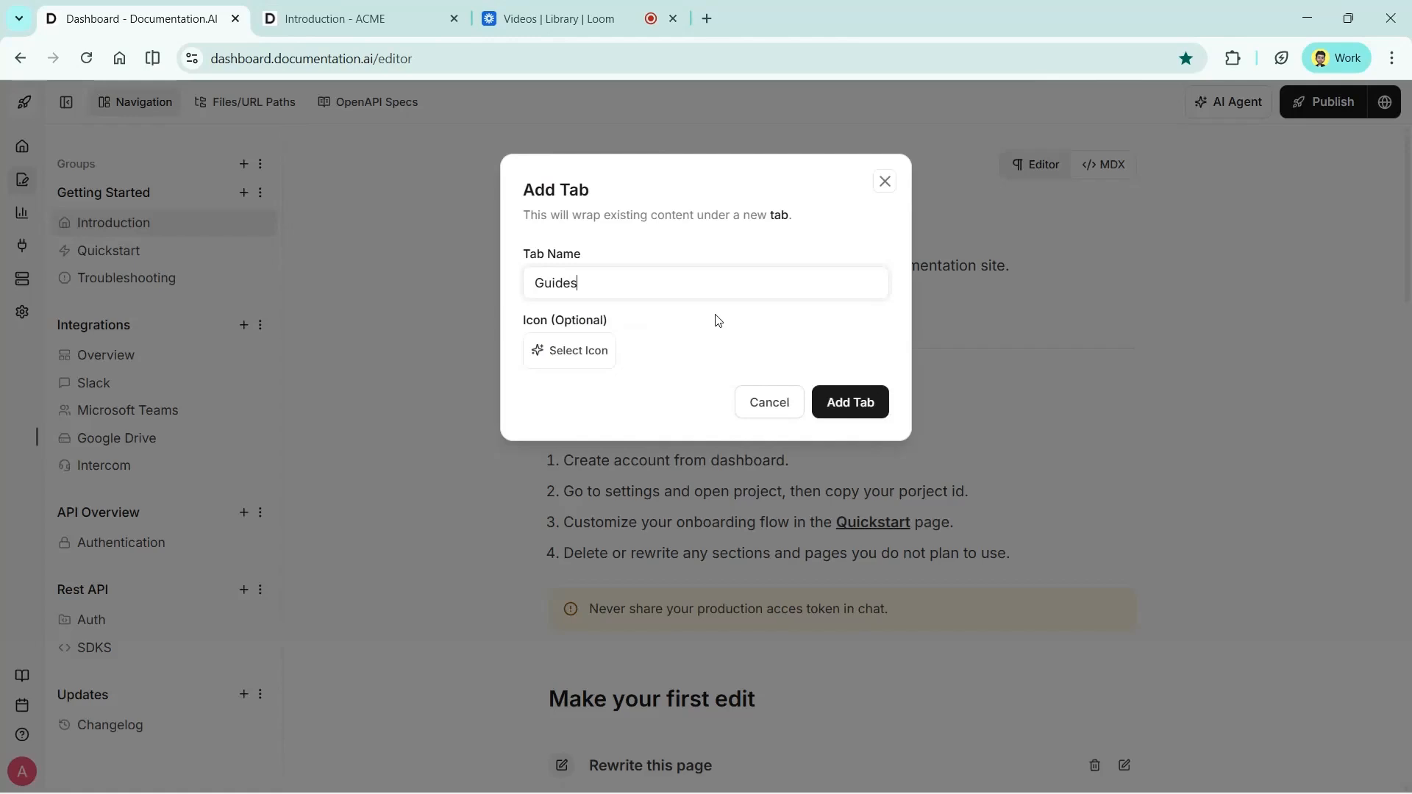
{"action": "left_click", "coordinate": [848, 403]}
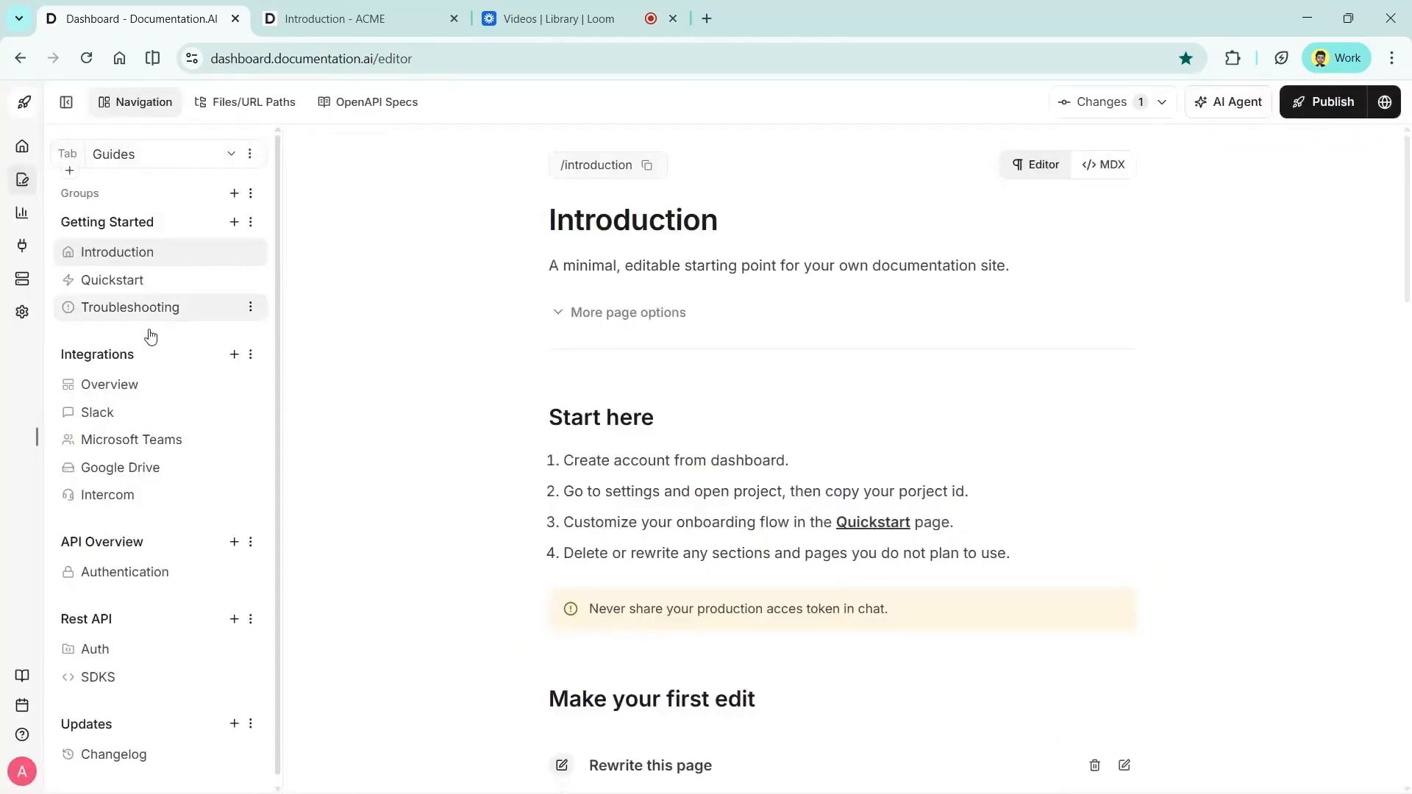
- Create a second documentation tab named API Reference alongside Guides
{"action": "left_click", "coordinate": [155, 153]}
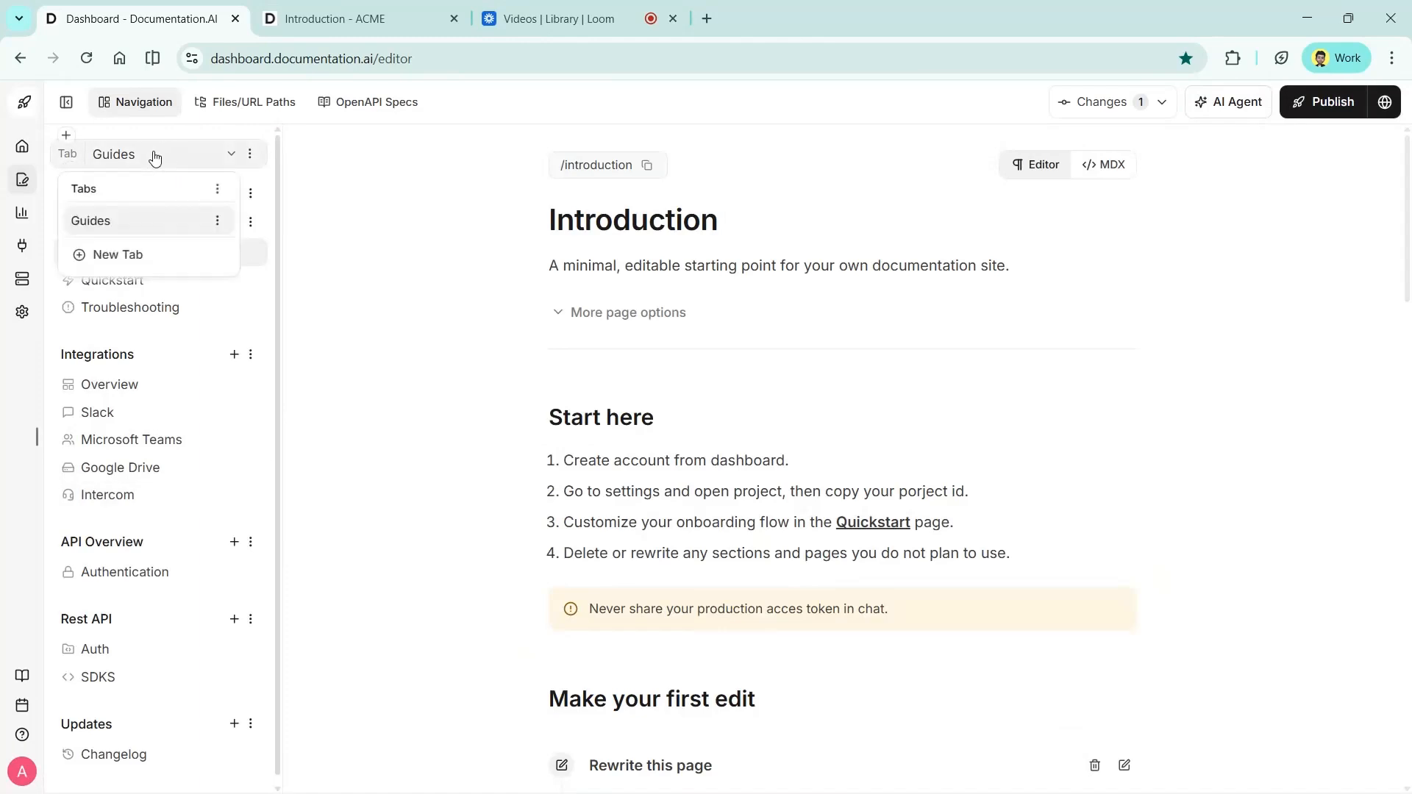
{"action": "left_click", "coordinate": [125, 256]}
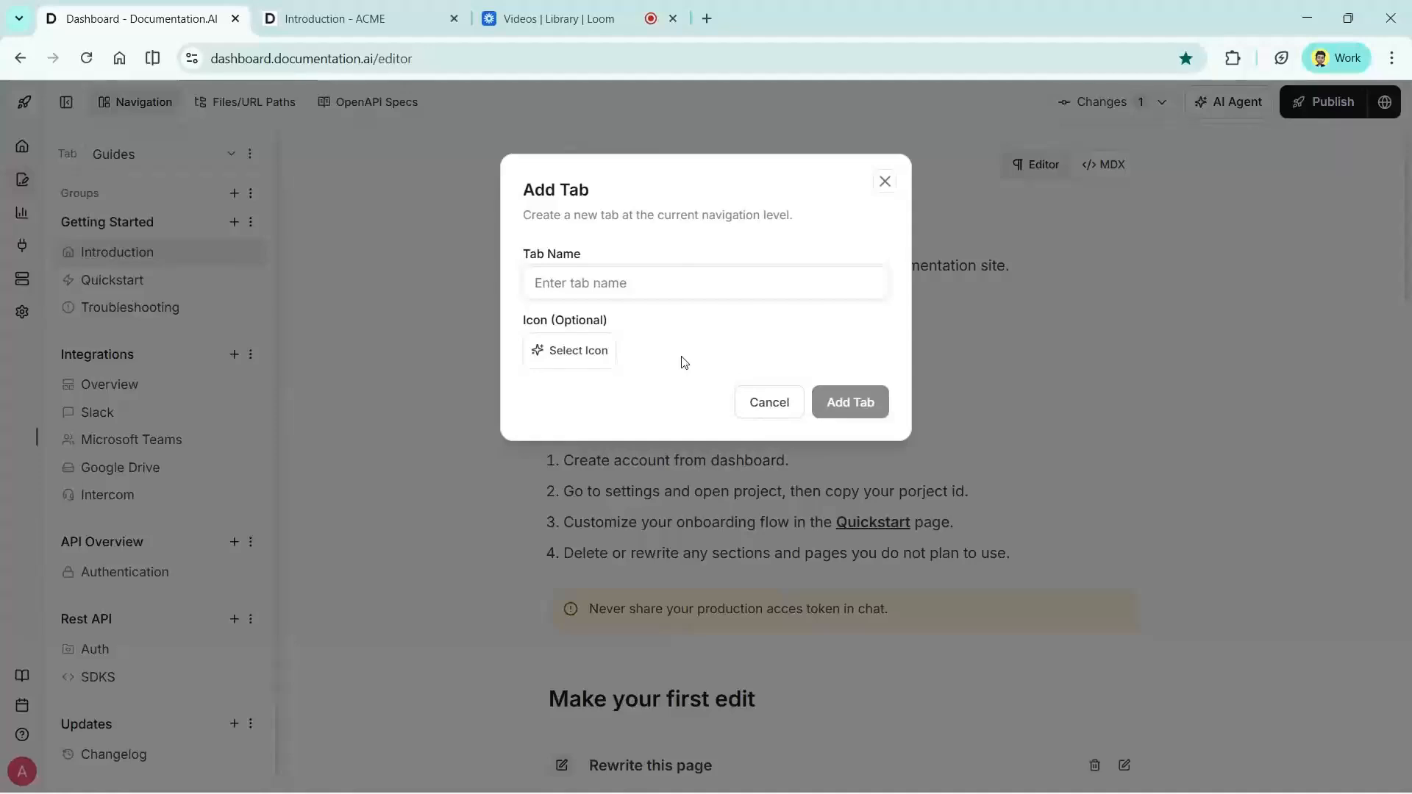
{"action": "type", "text": "API Reference"}
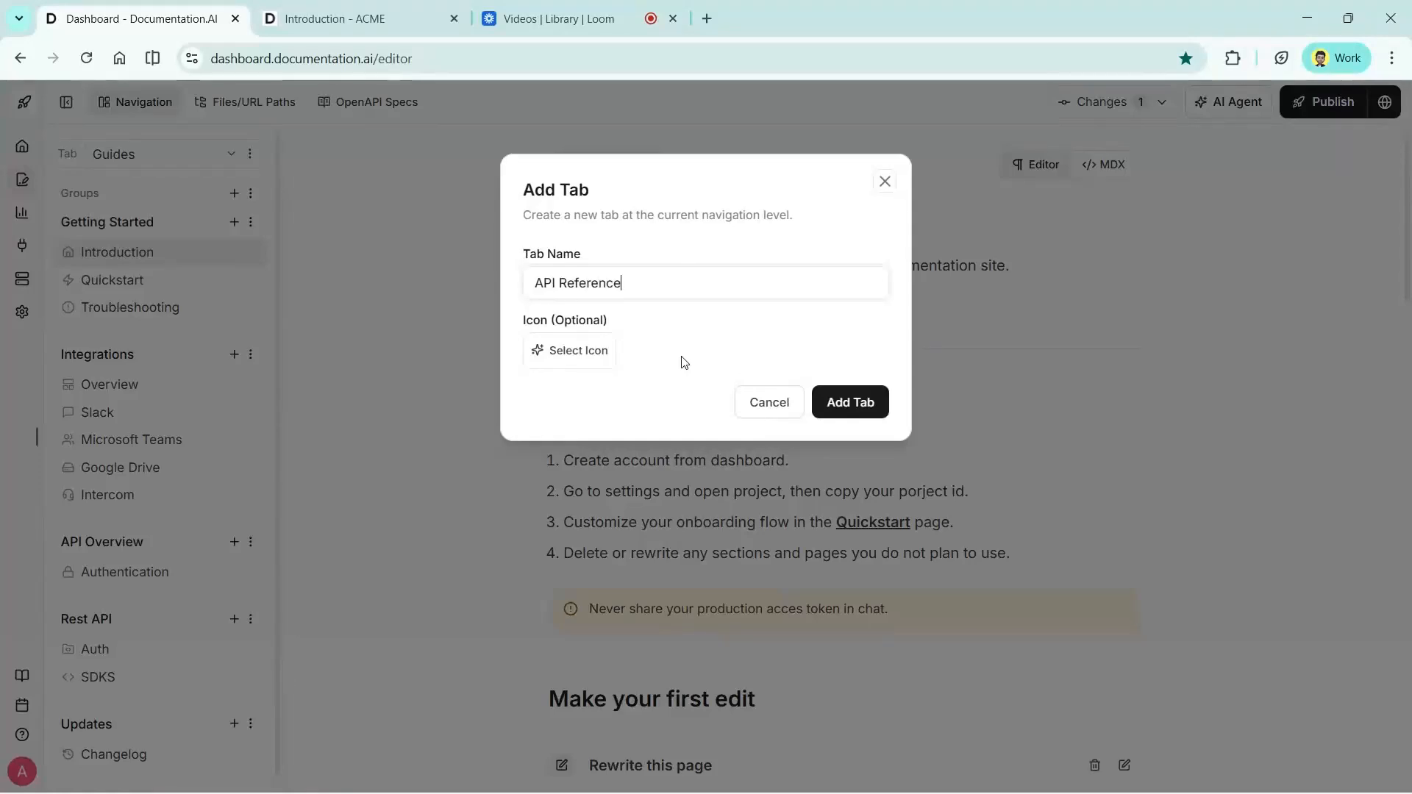
{"action": "key", "text": "Return"}
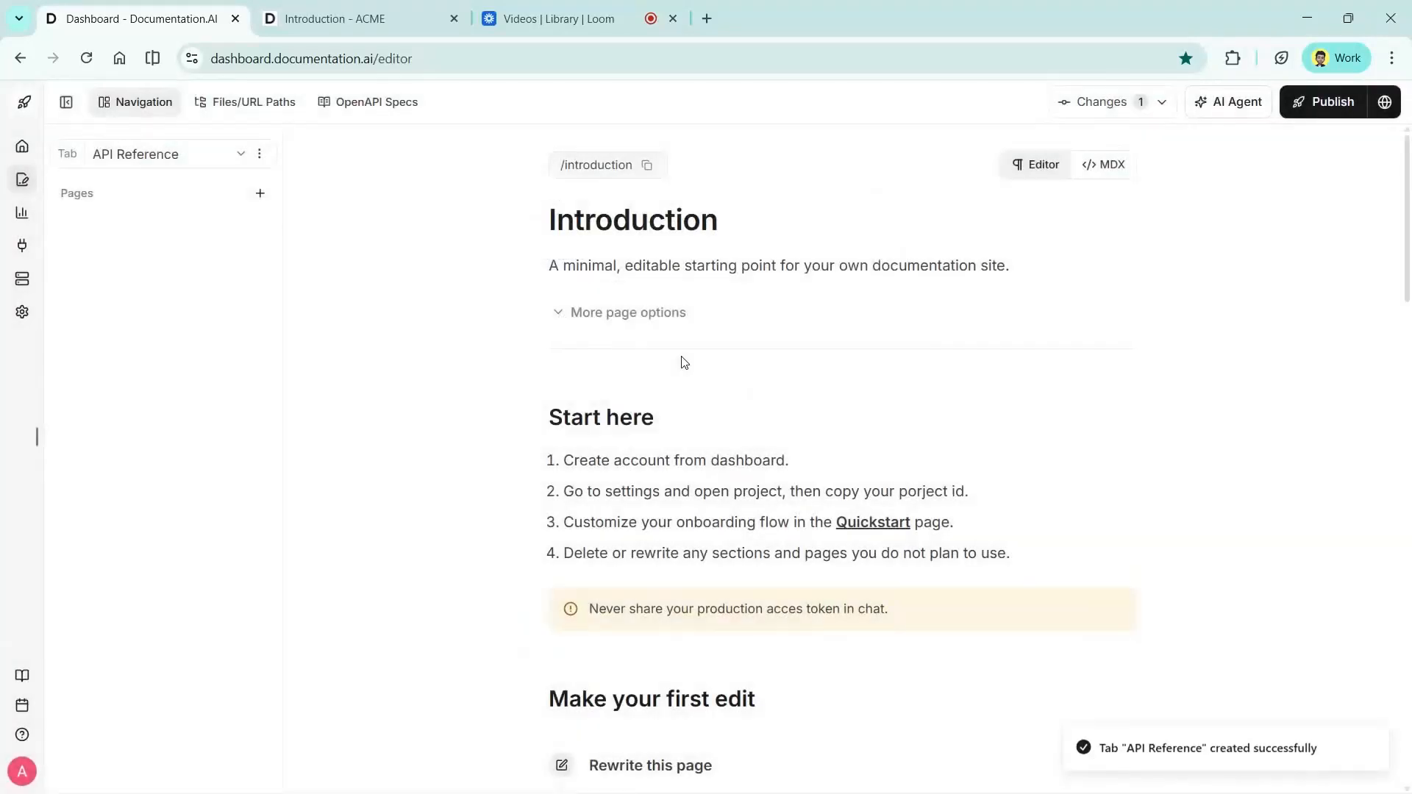
- Return to the Guides navigation and move its API Overview group to API Reference
{"action": "left_click", "coordinate": [230, 153]}
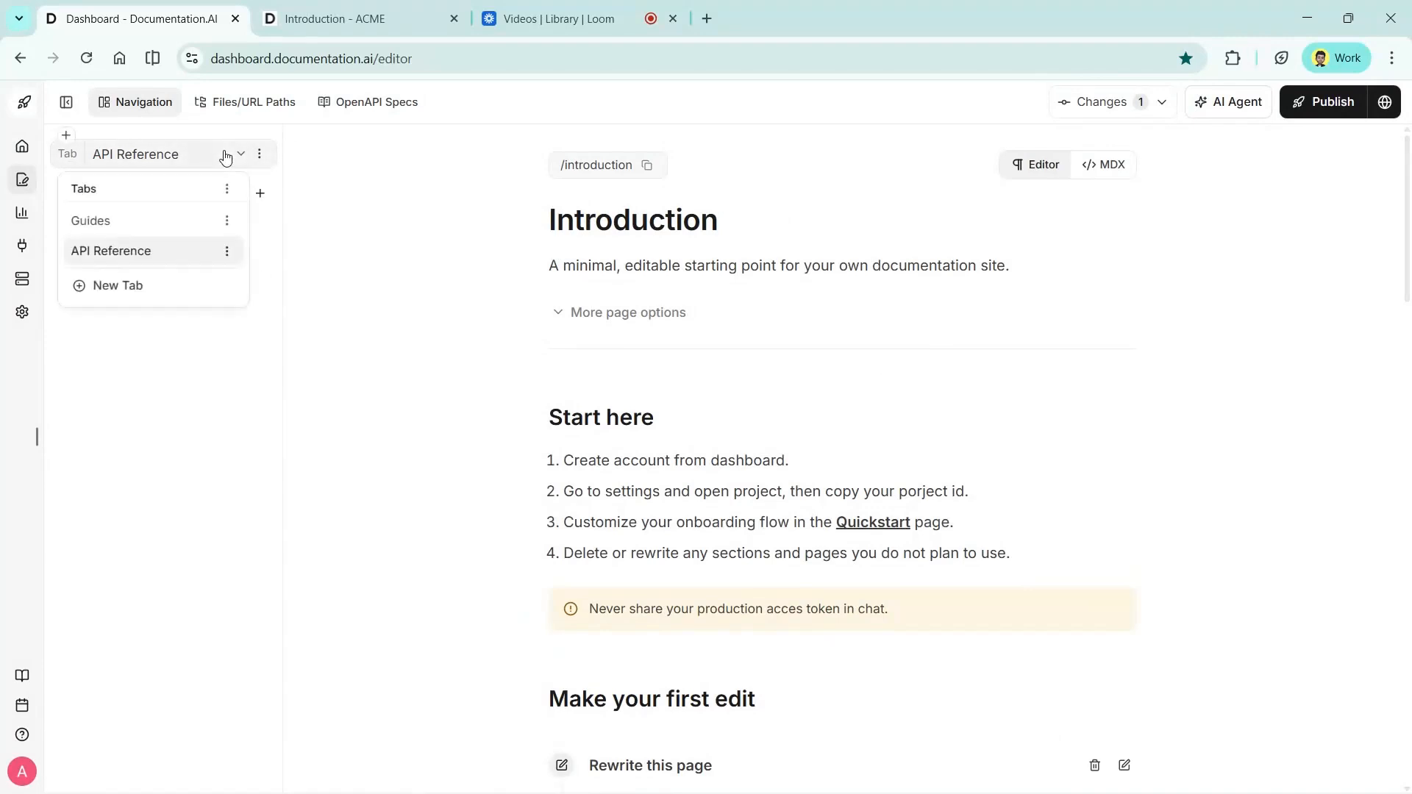
{"action": "left_click", "coordinate": [153, 231]}
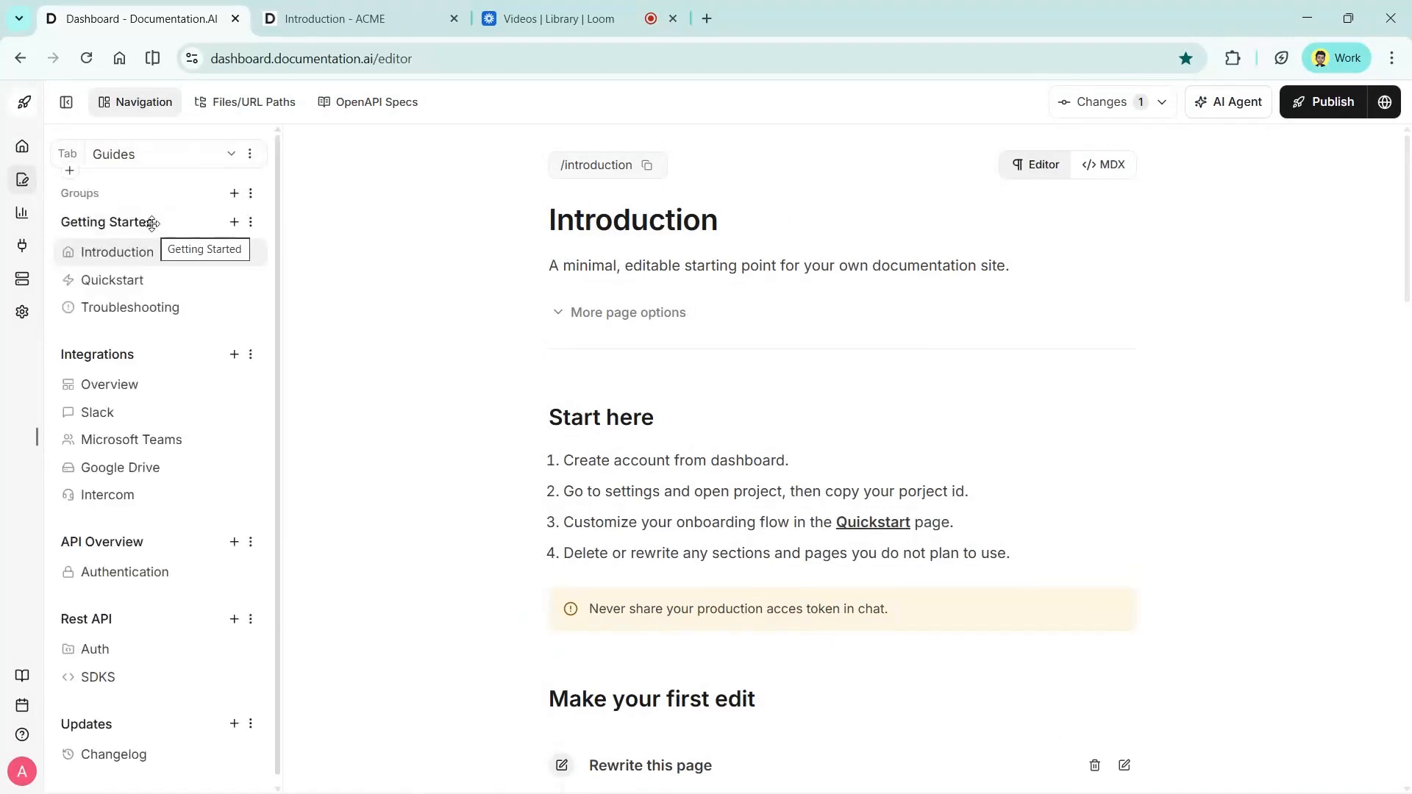
{"action": "left_click", "coordinate": [250, 542]}
{"action": "left_click", "coordinate": [317, 607]}
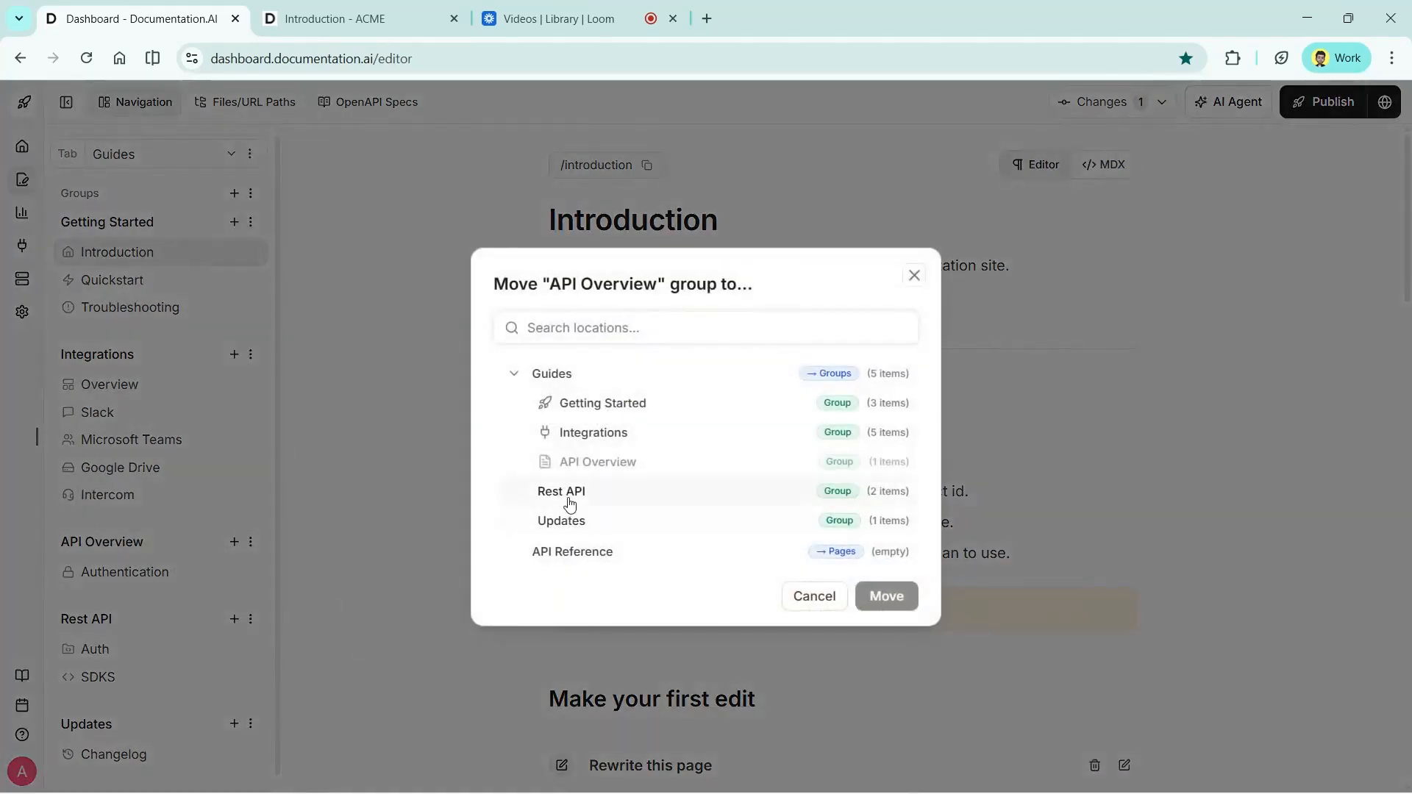
{"action": "left_click", "coordinate": [519, 374]}
{"action": "left_click", "coordinate": [581, 482]}
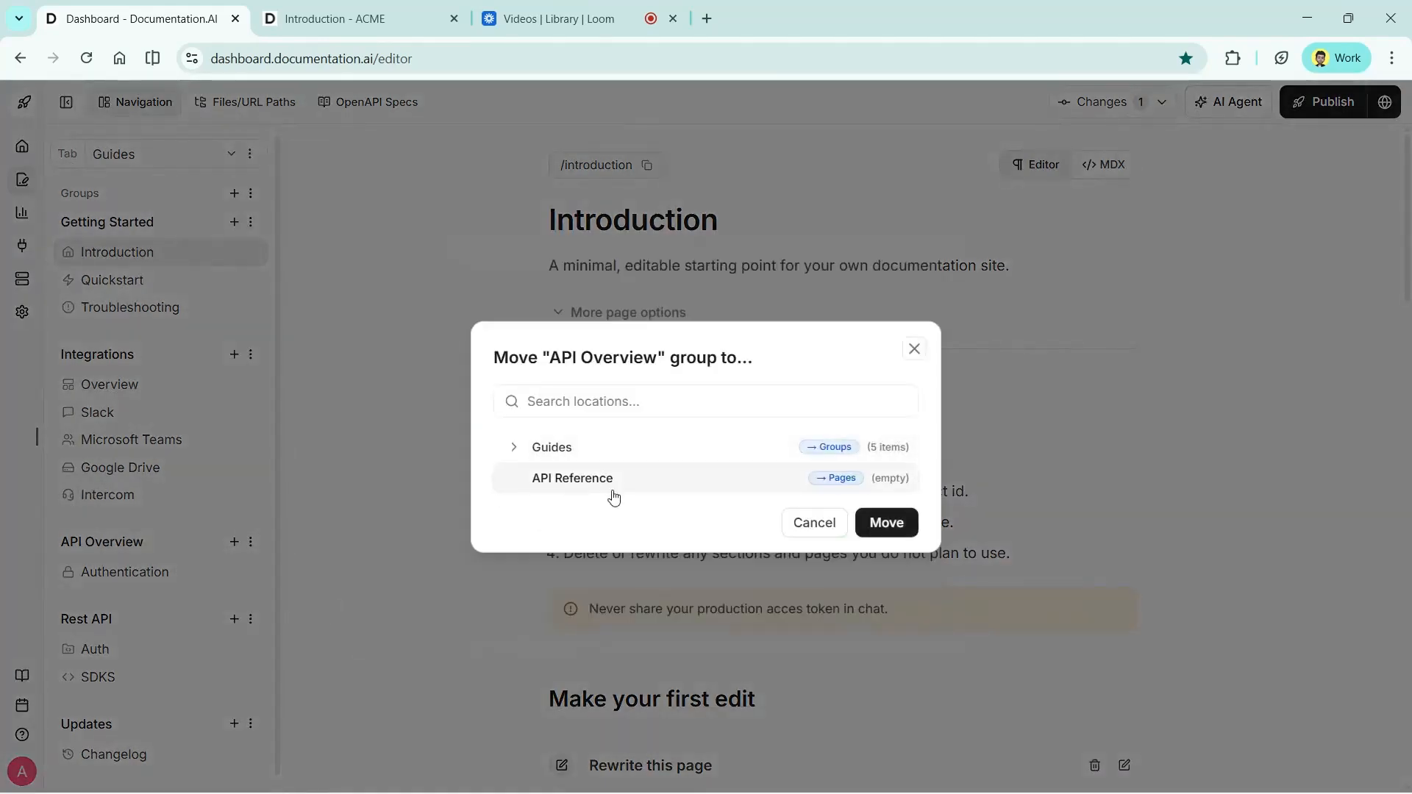
{"action": "left_click", "coordinate": [885, 524]}
- Move the Rest API group from Guides to API Reference
{"action": "left_click", "coordinate": [261, 543]}
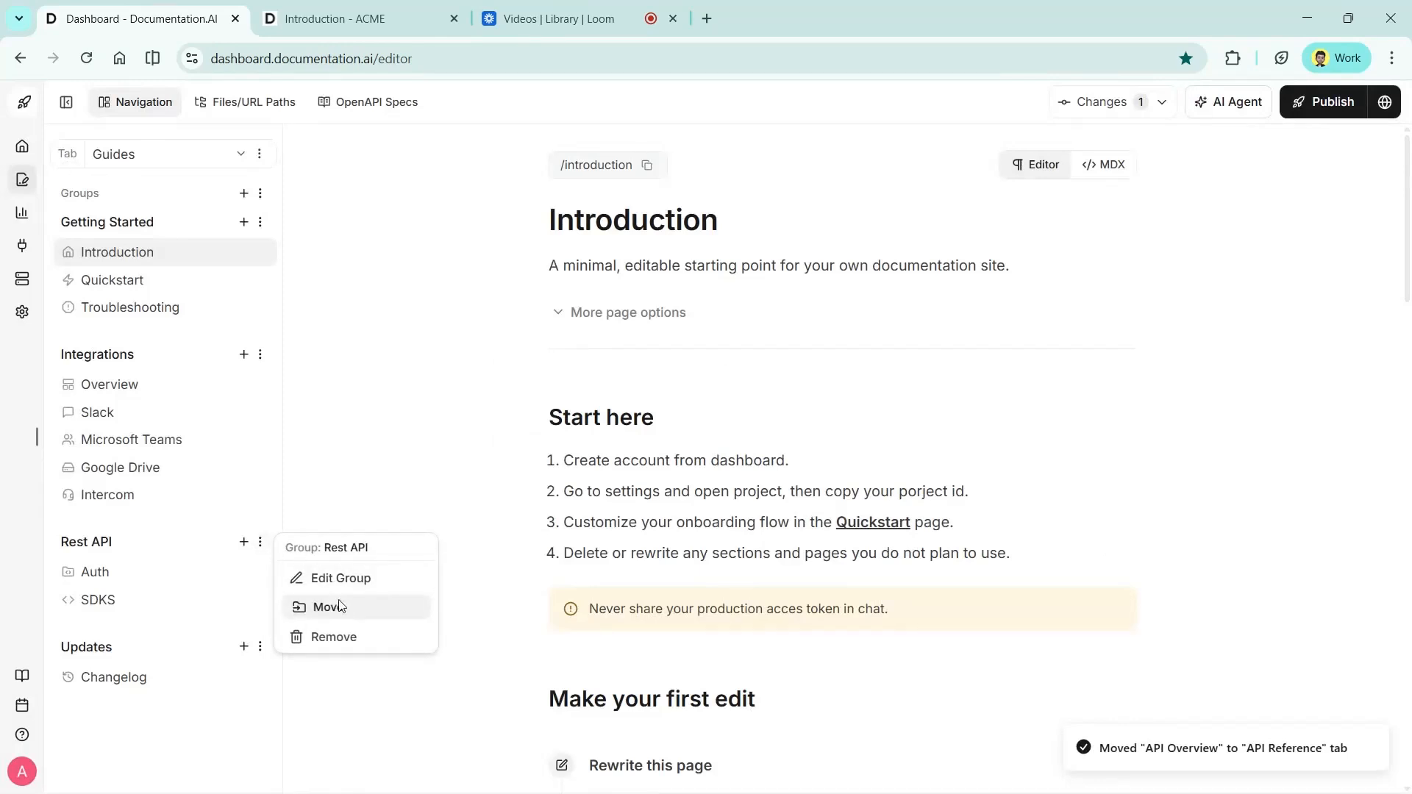
{"action": "left_click", "coordinate": [321, 606]}
{"action": "left_click", "coordinate": [605, 523]}
{"action": "left_click", "coordinate": [893, 597]}
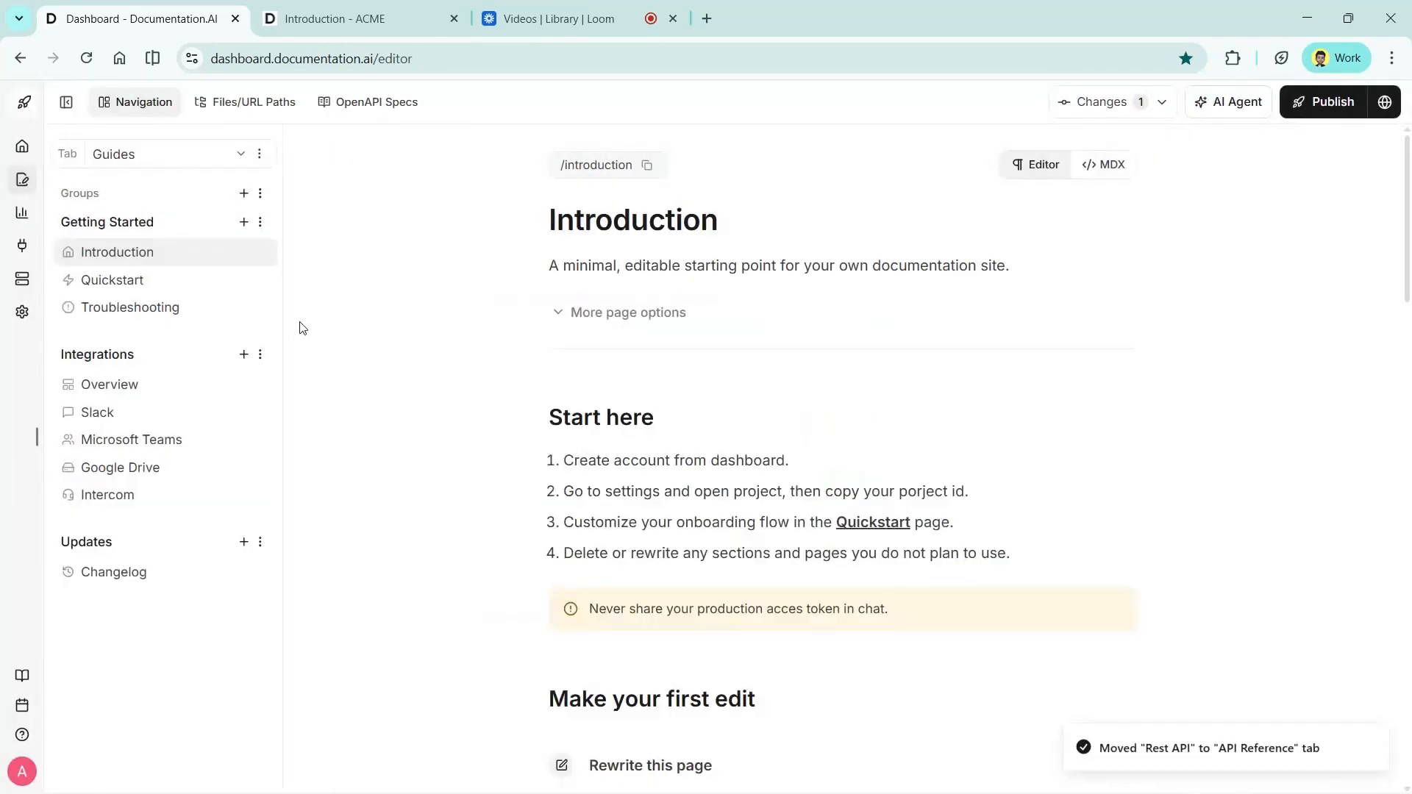
- Publish the navigation changes and check the Guides and API Reference sections on the live ACME site
{"action": "left_click", "coordinate": [1301, 105]}
{"action": "key", "text": "ctrl+Tab"}
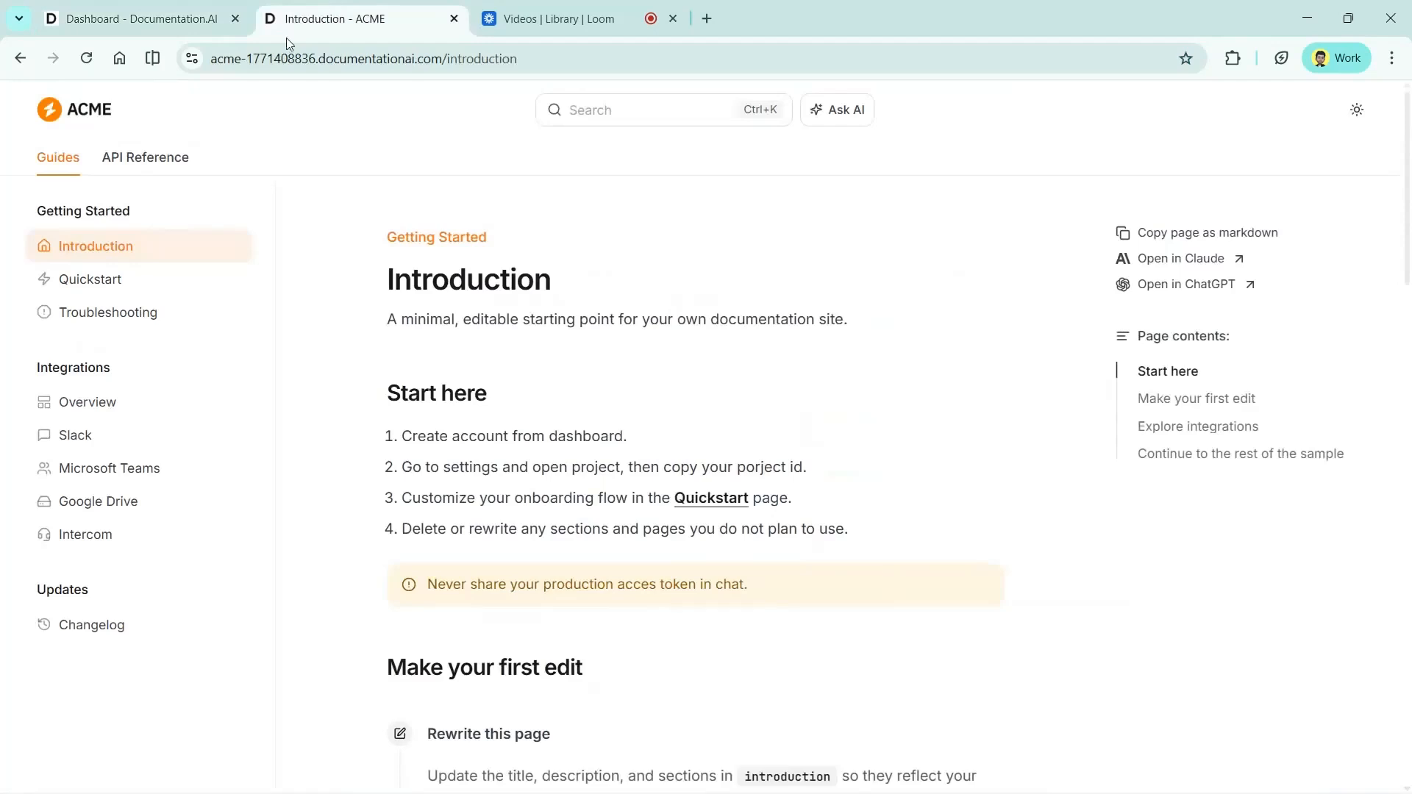
{"action": "left_click", "coordinate": [110, 161]}
{"action": "left_click", "coordinate": [70, 160]}
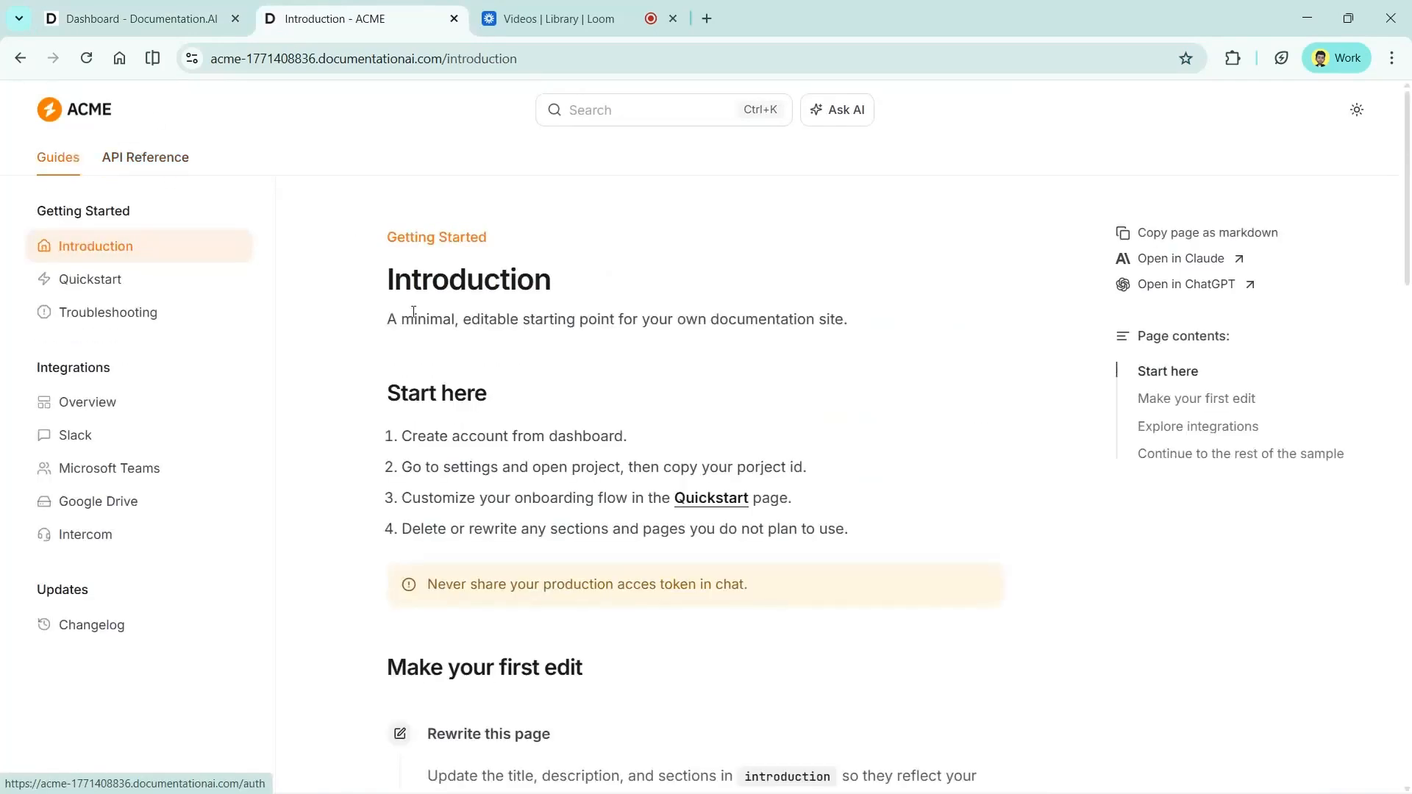
{"action": "left_click", "coordinate": [158, 10]}
{"action": "left_click", "coordinate": [298, 19]}
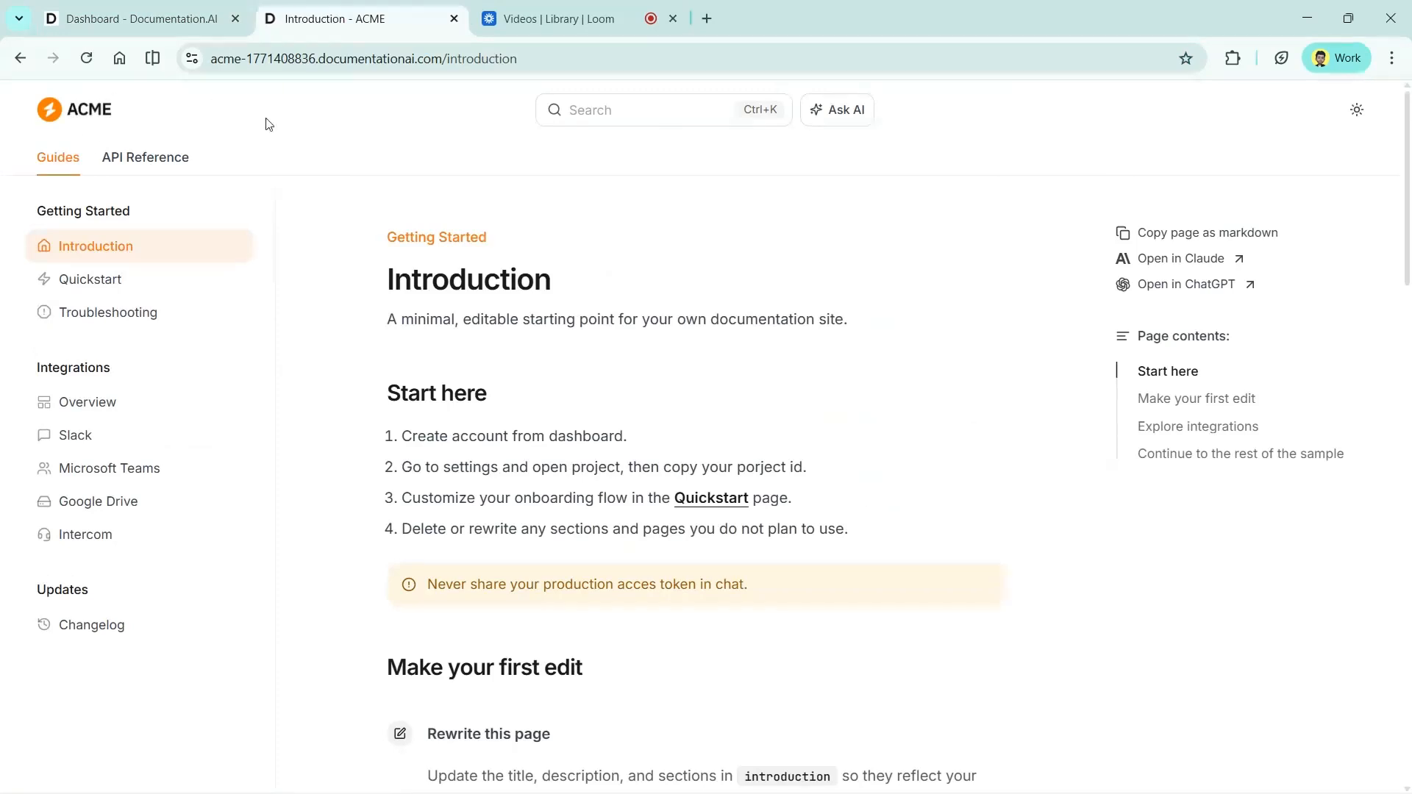
- Back in the dashboard editor, add a parent product named Acme Alpha around the existing Guides and API Reference content
{"action": "left_click", "coordinate": [159, 7]}
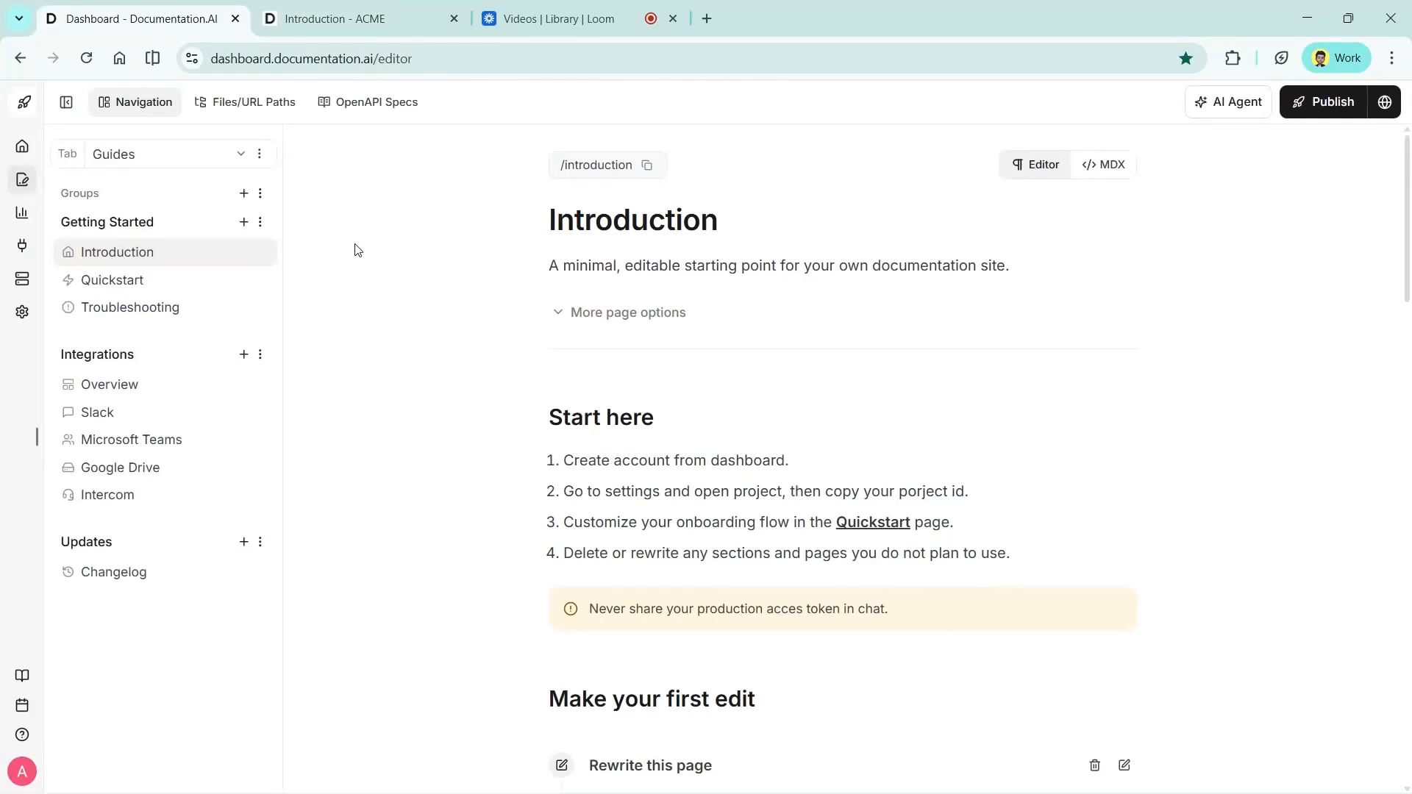
{"action": "mouse_move", "coordinate": [71, 138]}
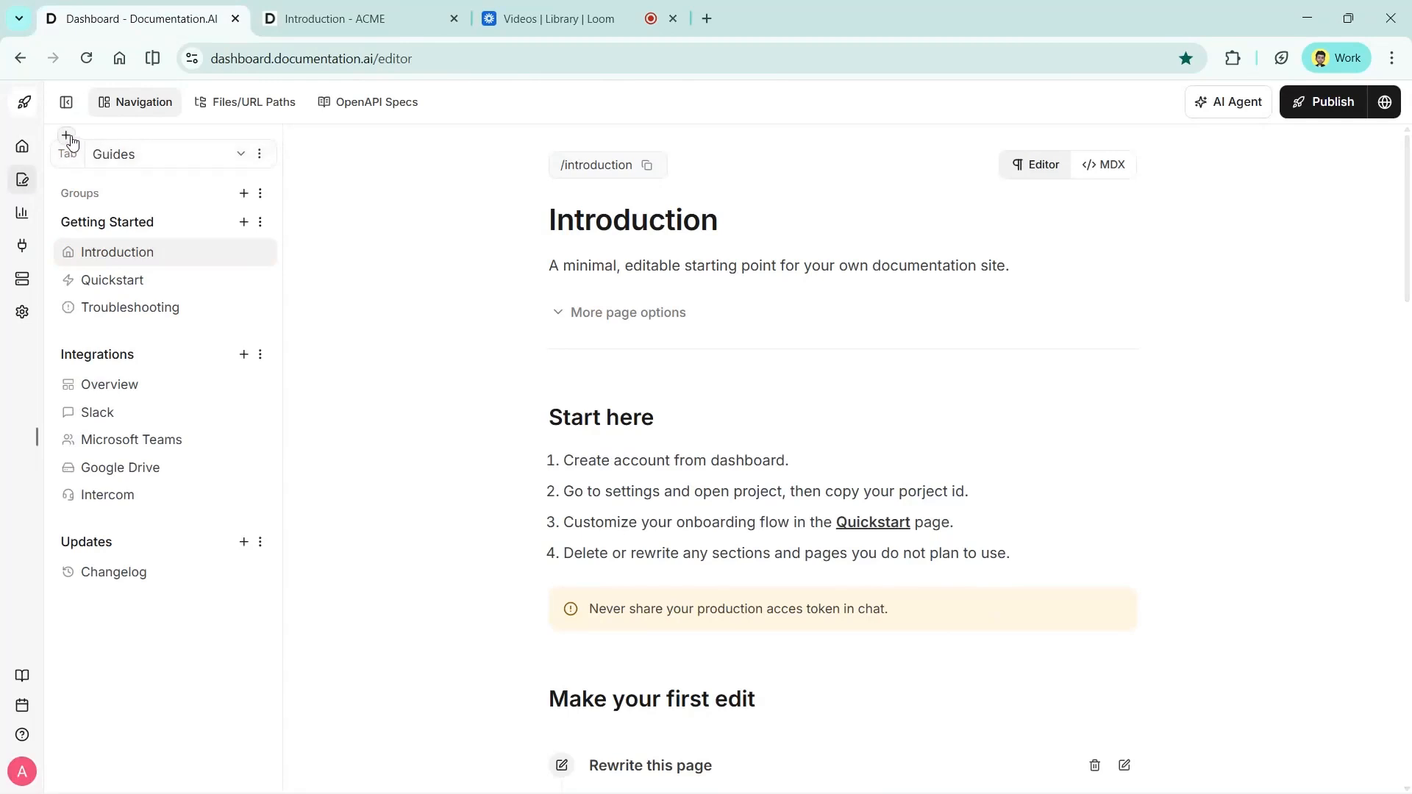
{"action": "left_click", "coordinate": [68, 137]}
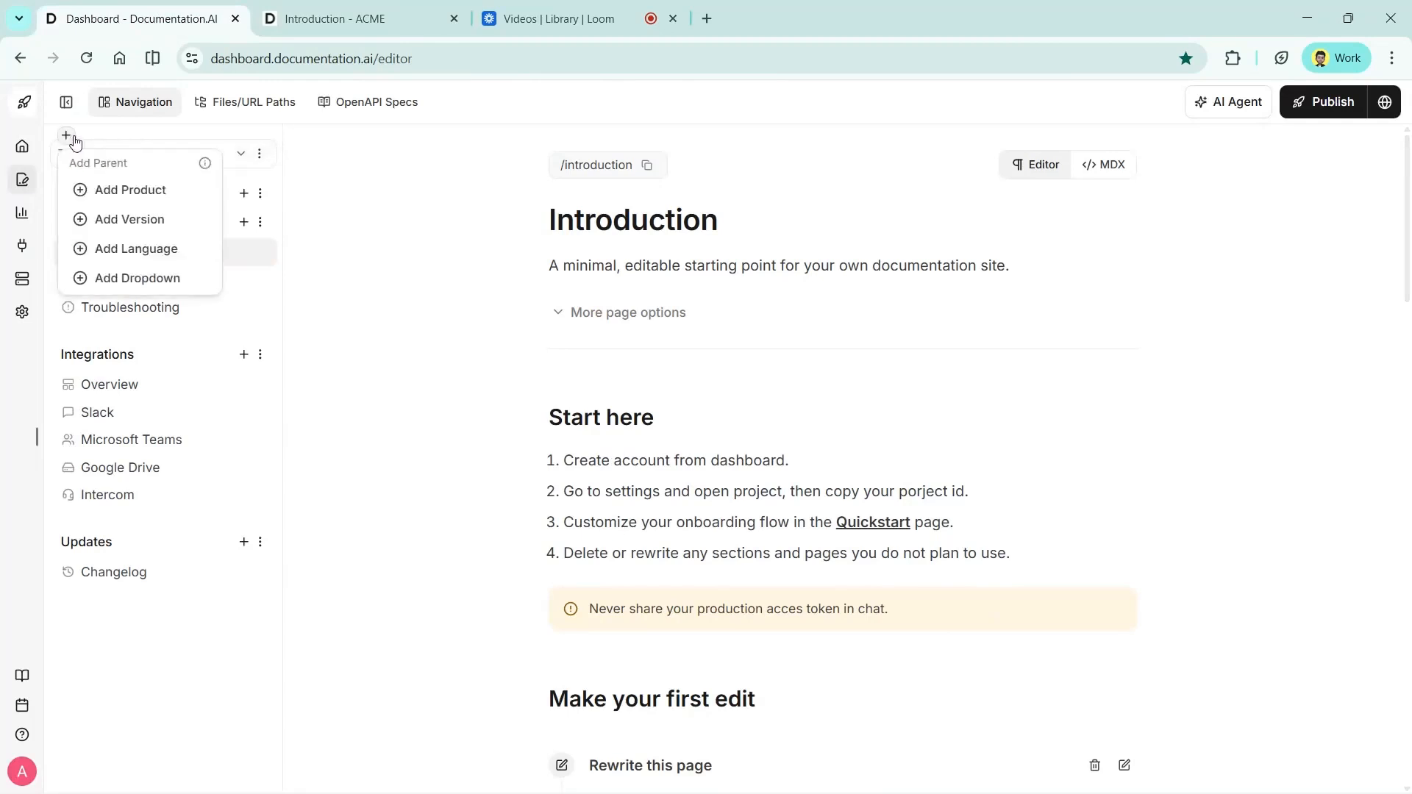
{"action": "left_click", "coordinate": [132, 191]}
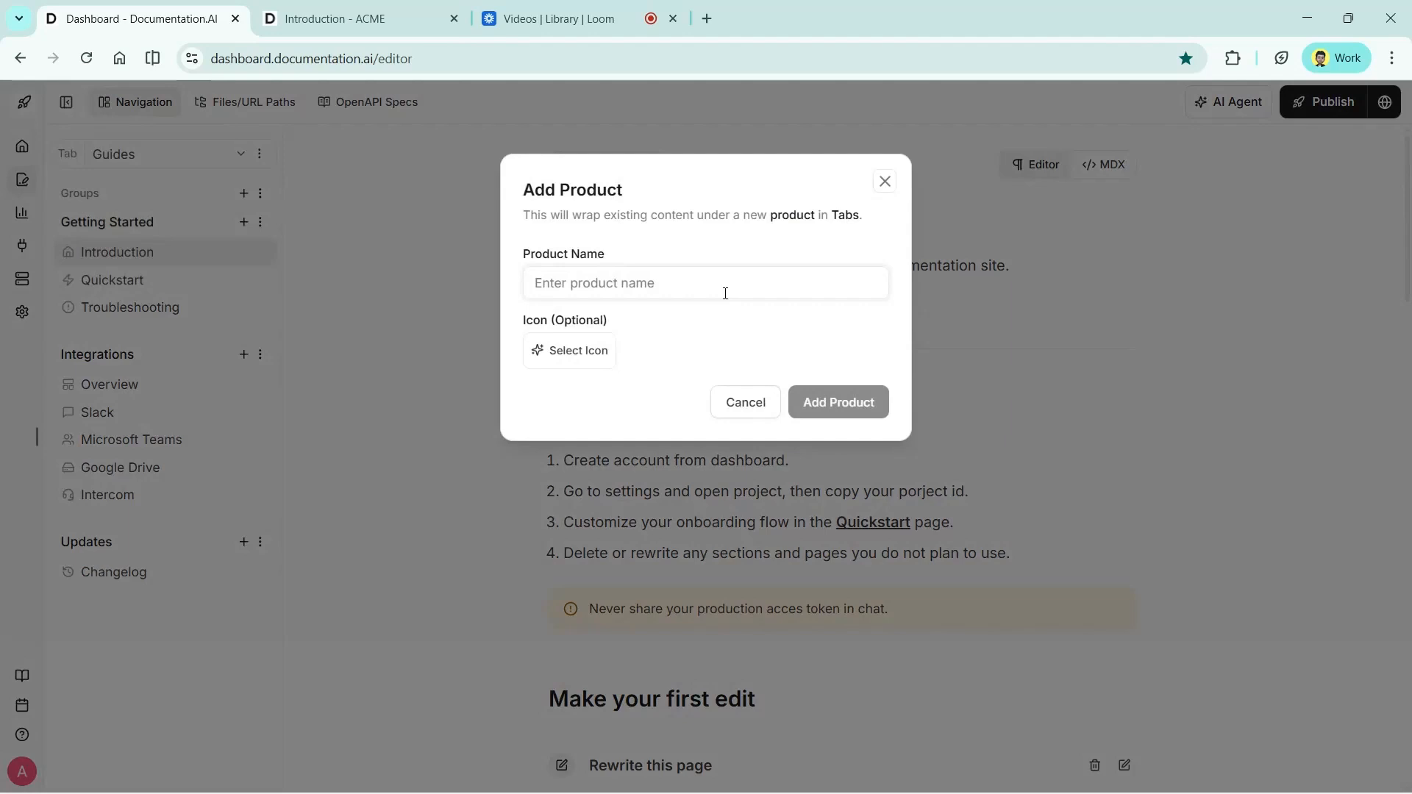
{"action": "type", "text": "Acme Alpha"}
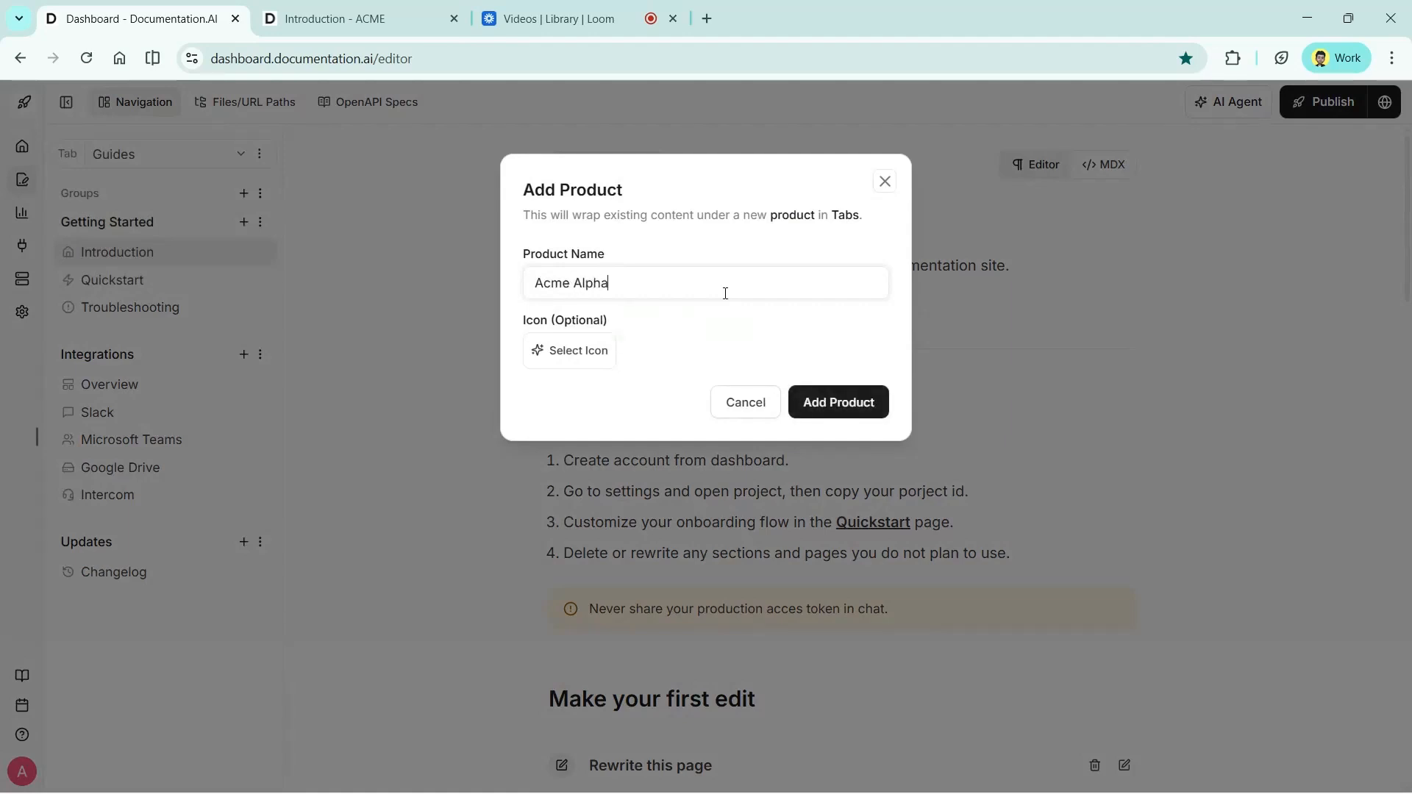
{"action": "key", "text": "Return"}
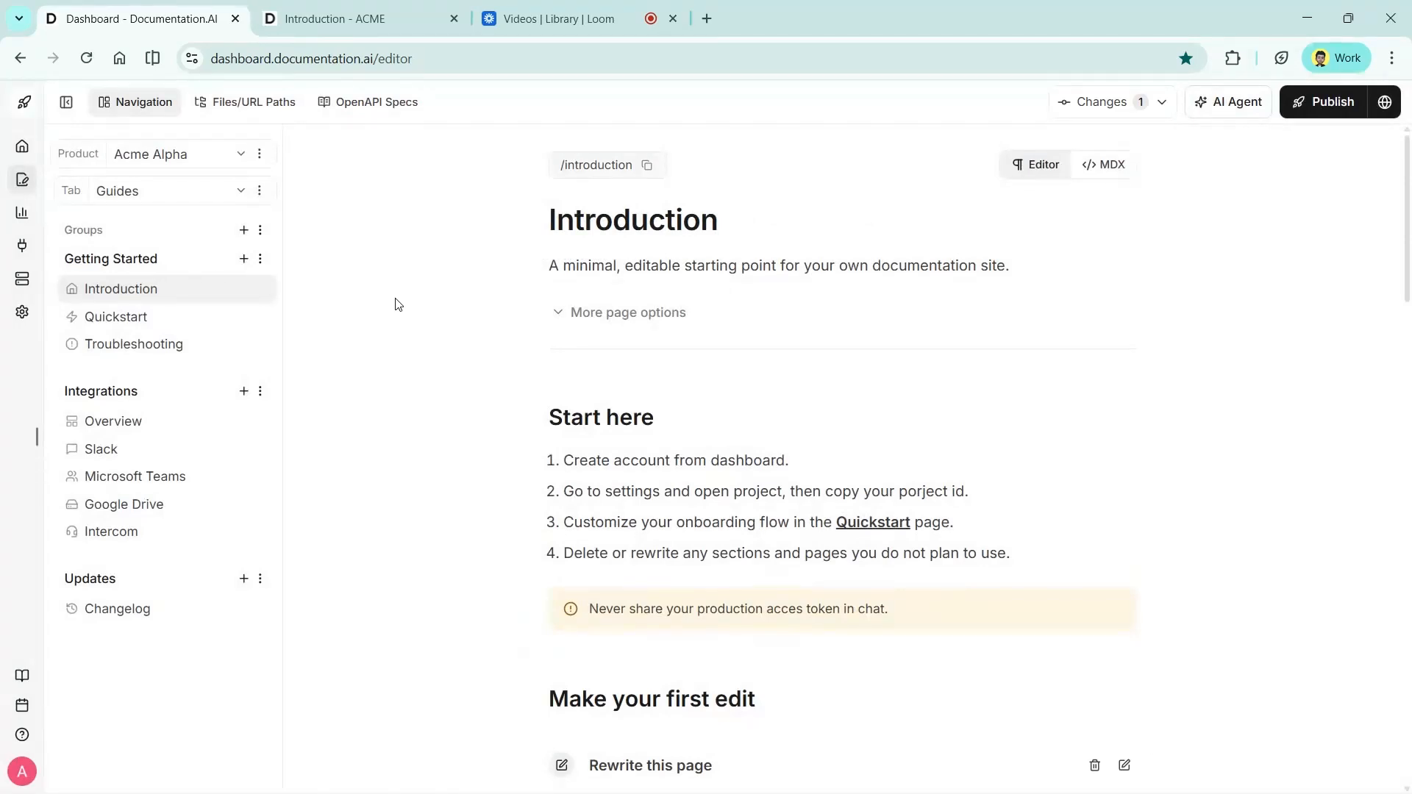
- Create a second product named Acme Beta at the same navigation level as Acme Alpha
{"action": "left_click", "coordinate": [149, 155]}
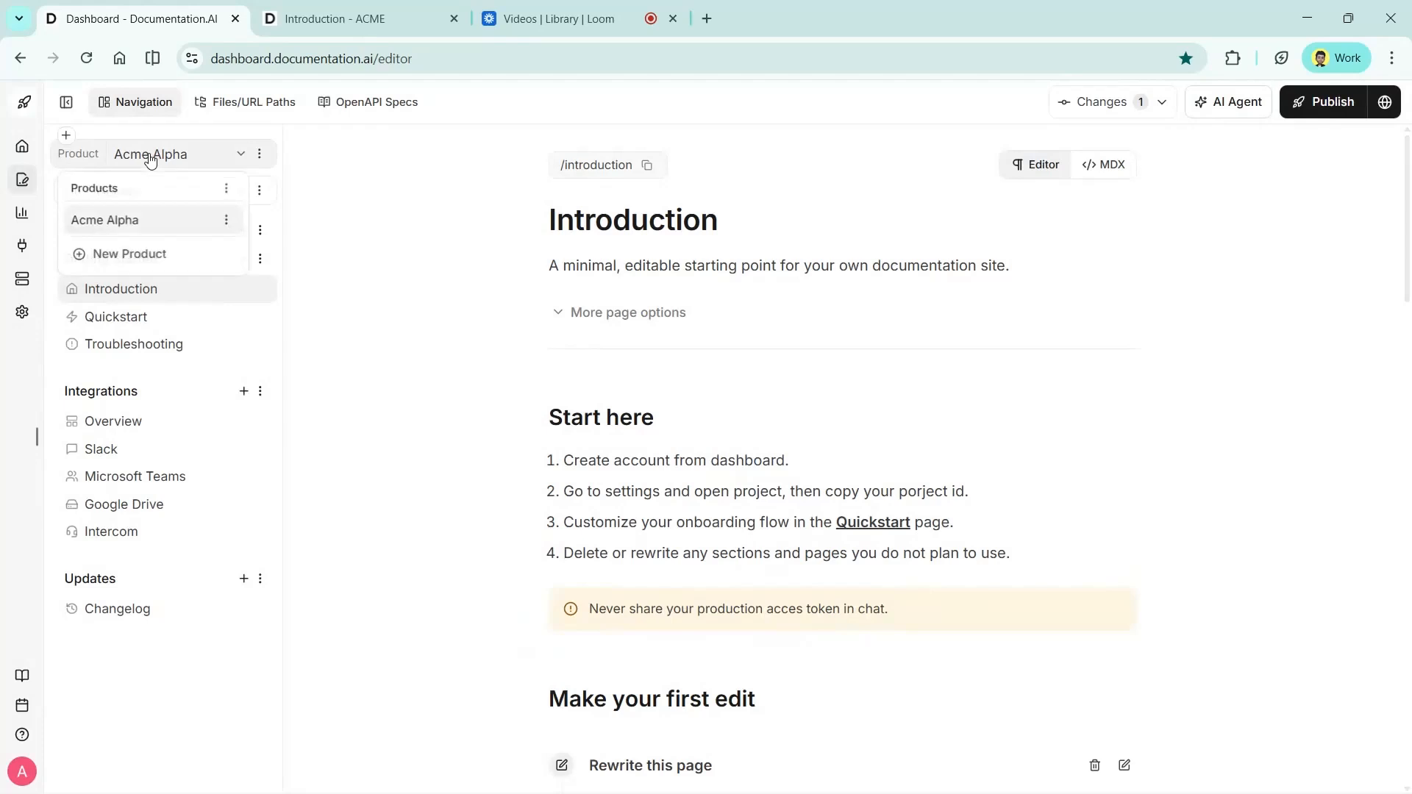
{"action": "left_click", "coordinate": [135, 250]}
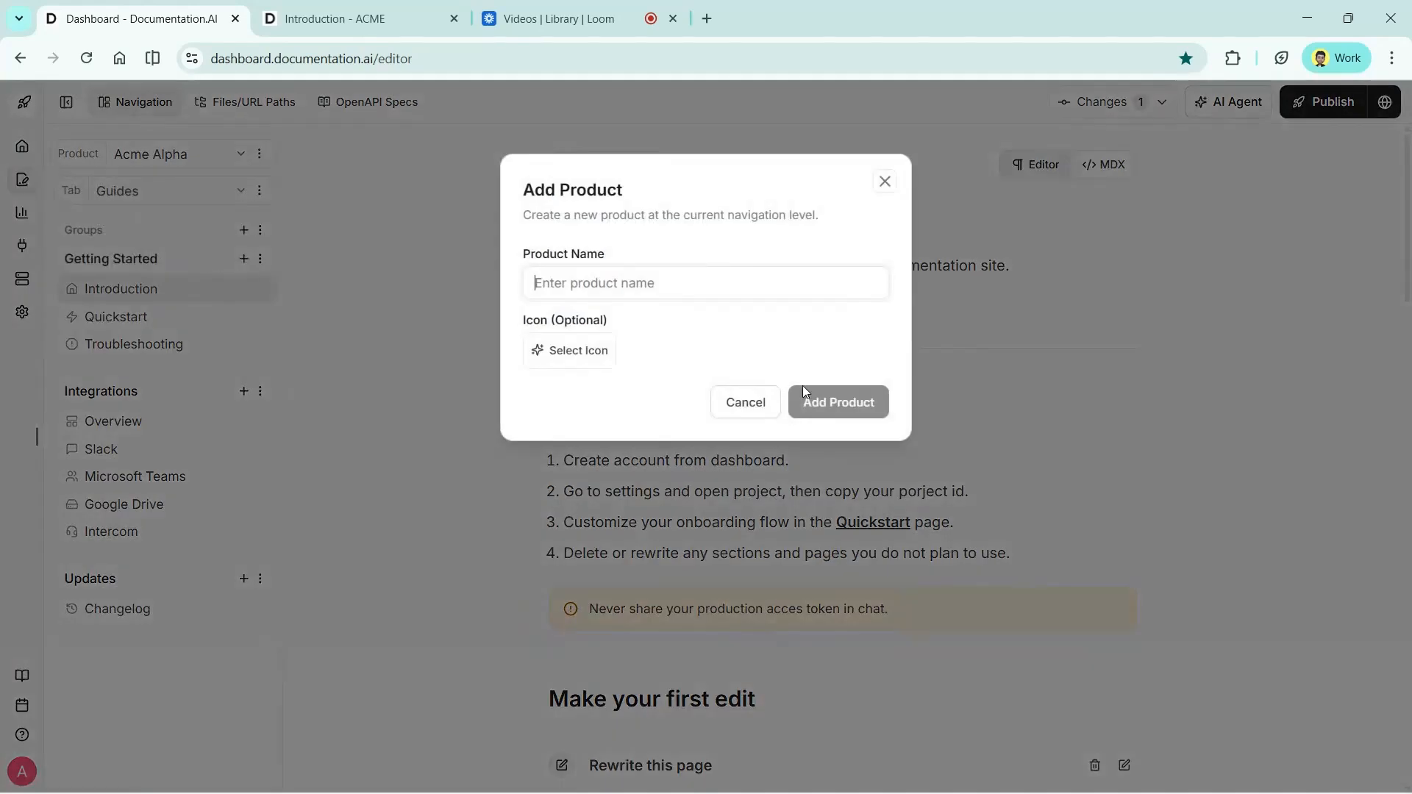
{"action": "type", "text": "Acme Beta"}
{"action": "left_click", "coordinate": [804, 396]}
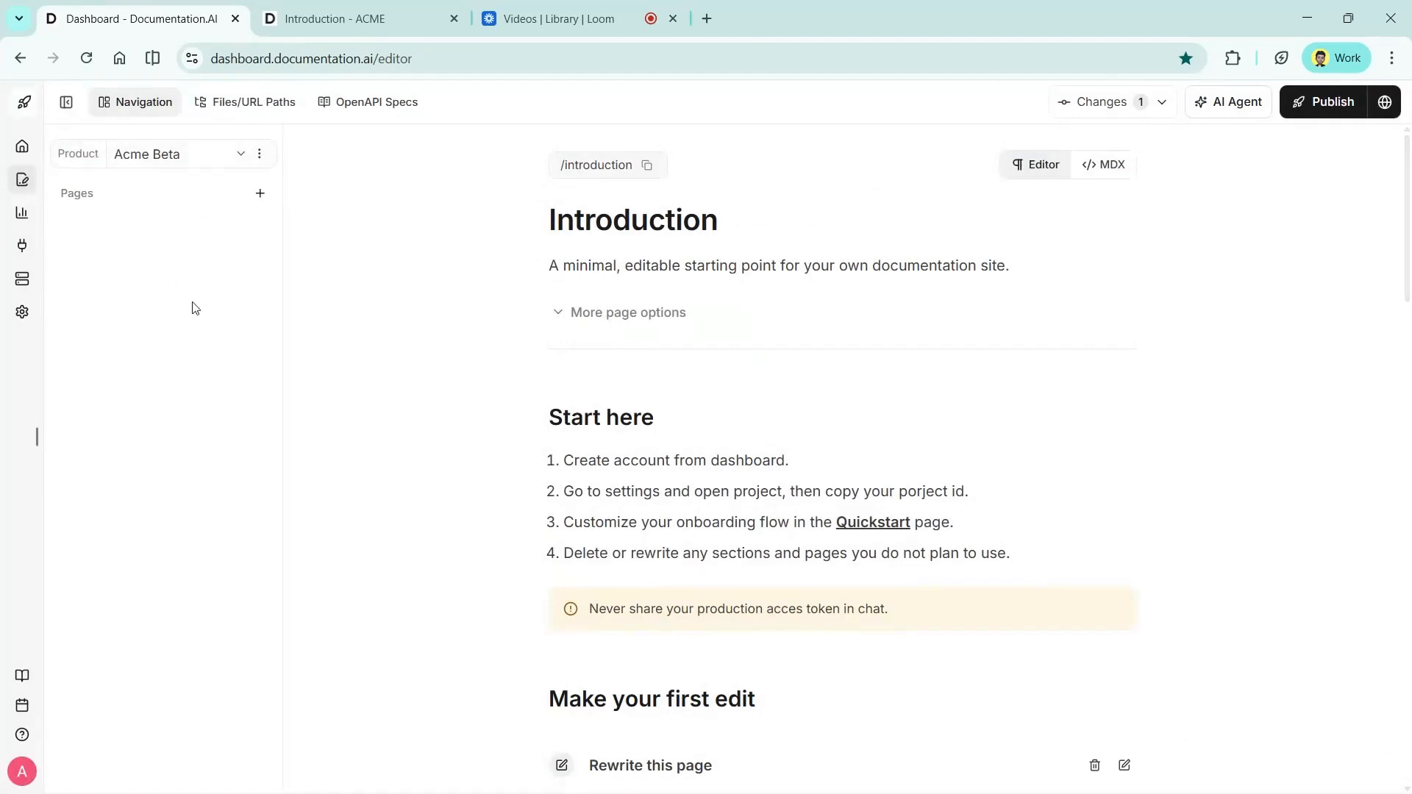
- Switch the editor back to Acme Alpha and view its API Reference section on the live ACME site
{"action": "left_click", "coordinate": [181, 151]}
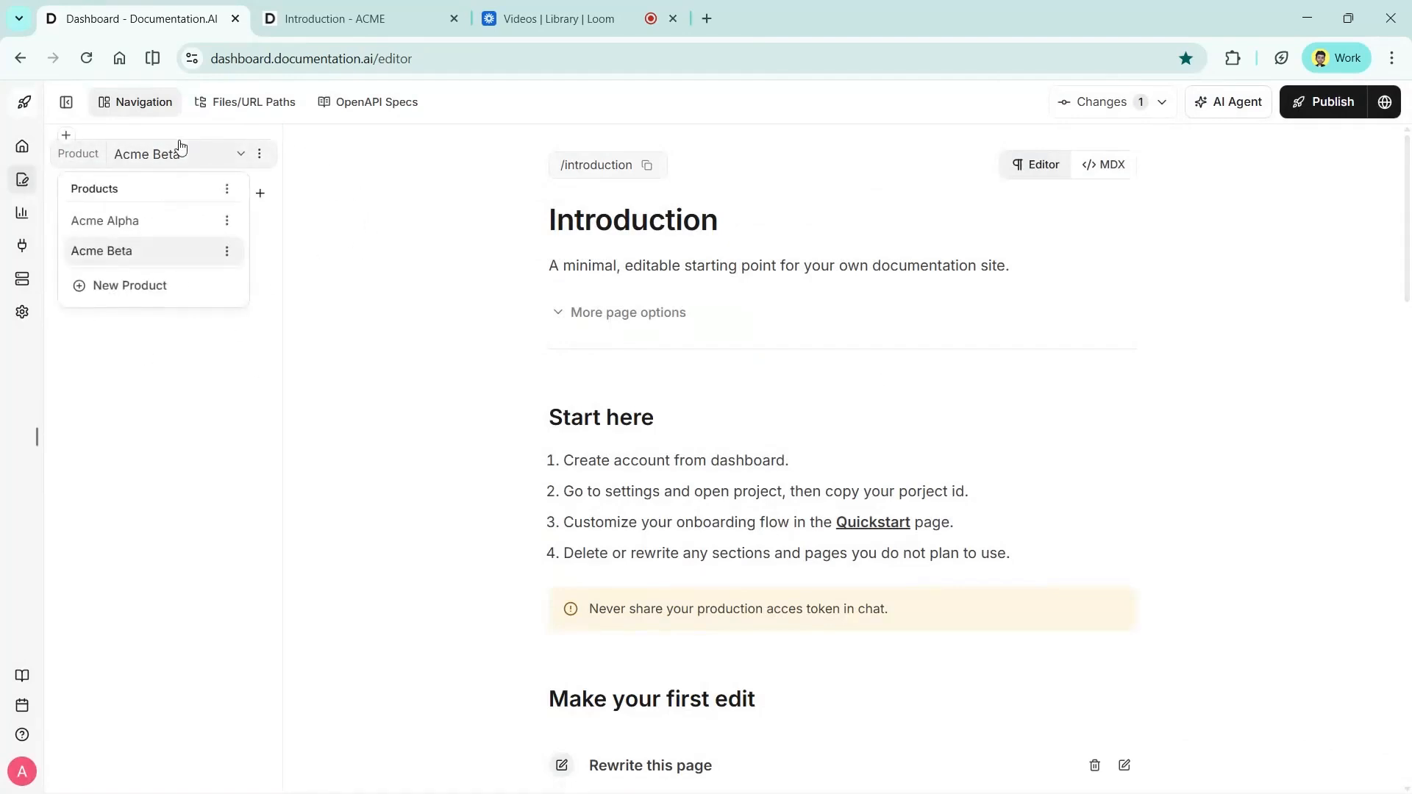
{"action": "left_click", "coordinate": [158, 222]}
{"action": "left_click", "coordinate": [346, 18]}
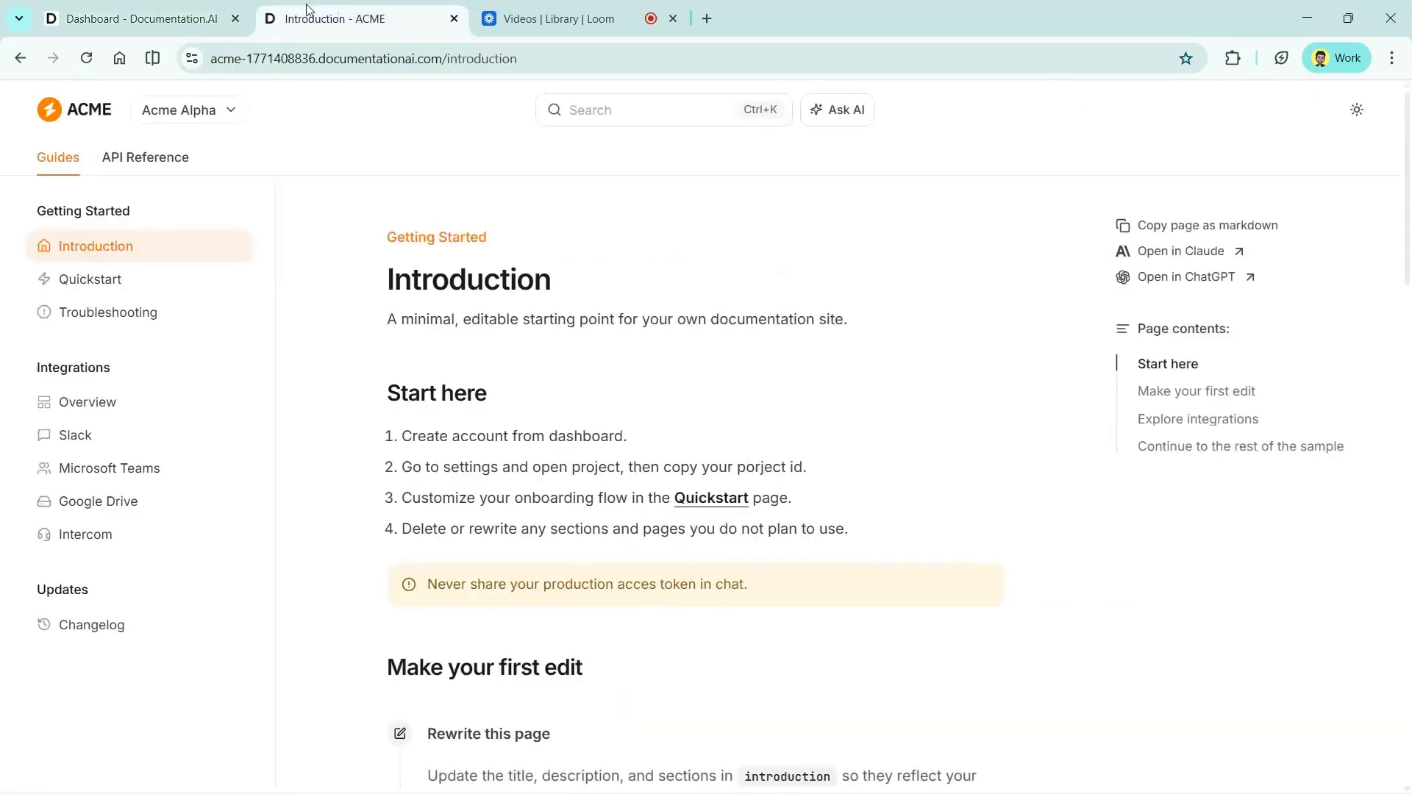
{"action": "left_click", "coordinate": [165, 151]}
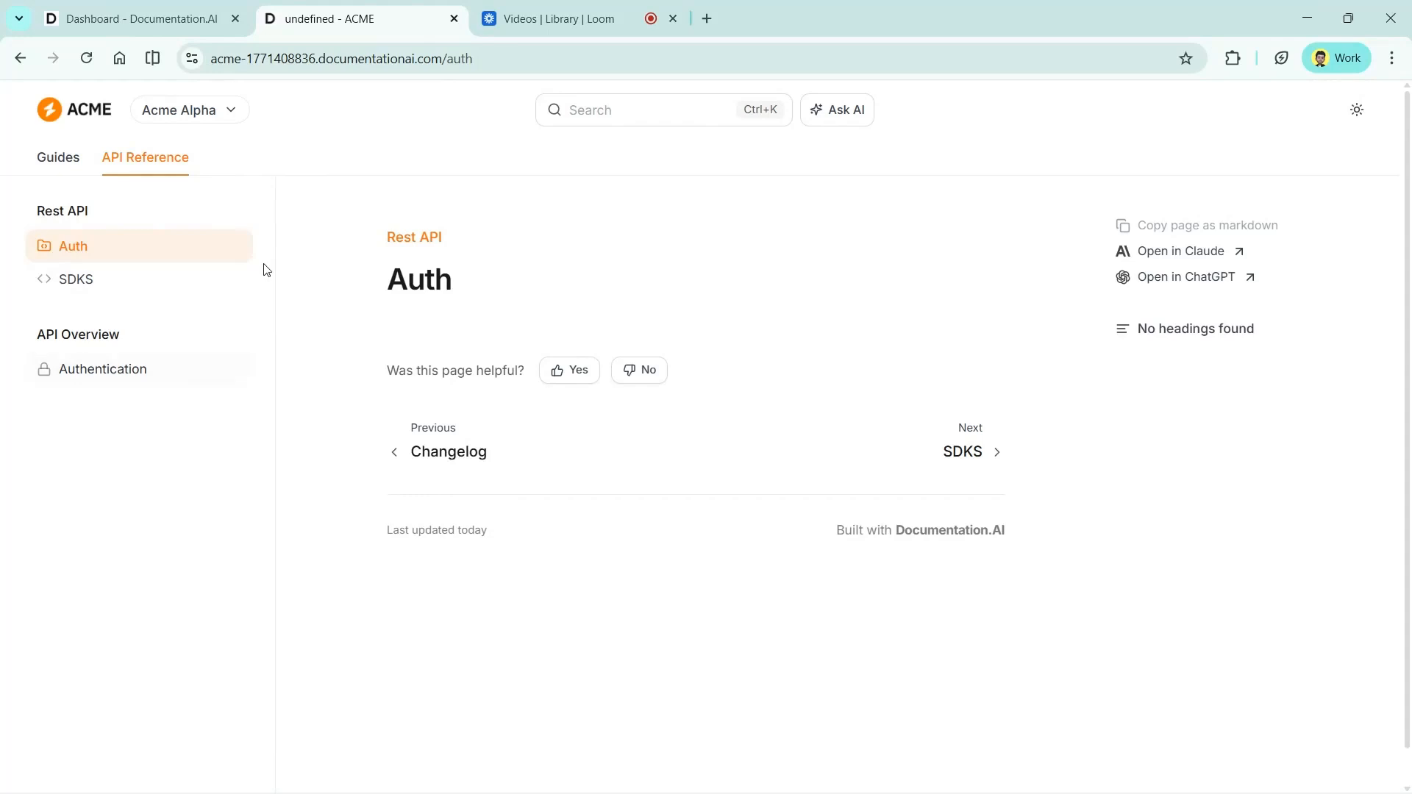
- Back in the dashboard editor, add a dropdown named Accounts under the API Reference tab, around its existing groups
{"action": "left_click", "coordinate": [157, 18]}
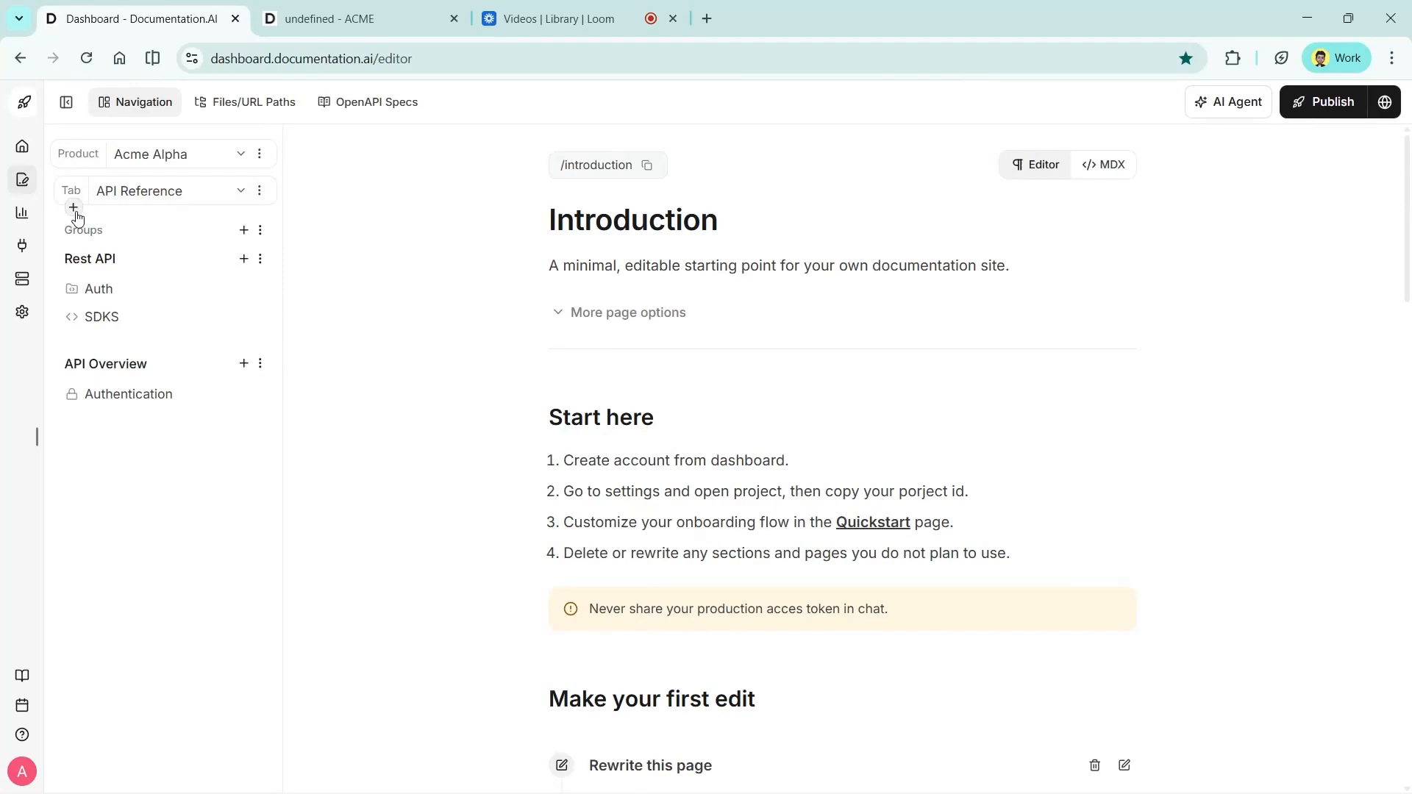
{"action": "left_click", "coordinate": [73, 207]}
{"action": "type", "text": "A"}
{"action": "key", "text": "BackSpace"}
{"action": "type", "text": "Accounts"}
{"action": "key", "text": "Return"}
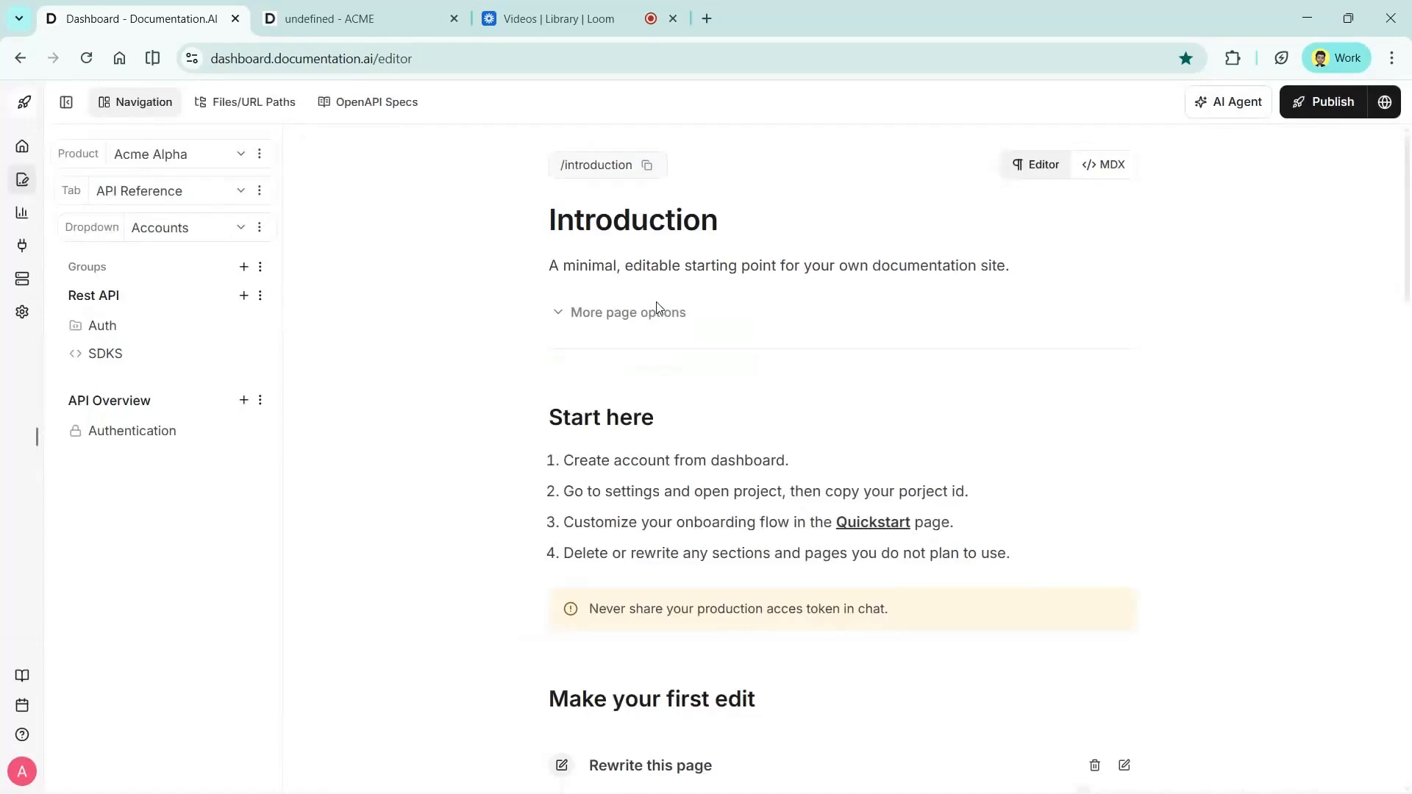
- Create a second dropdown named Payments at the same navigation level as Accounts
{"action": "left_click", "coordinate": [176, 233]}
{"action": "left_click", "coordinate": [161, 327]}
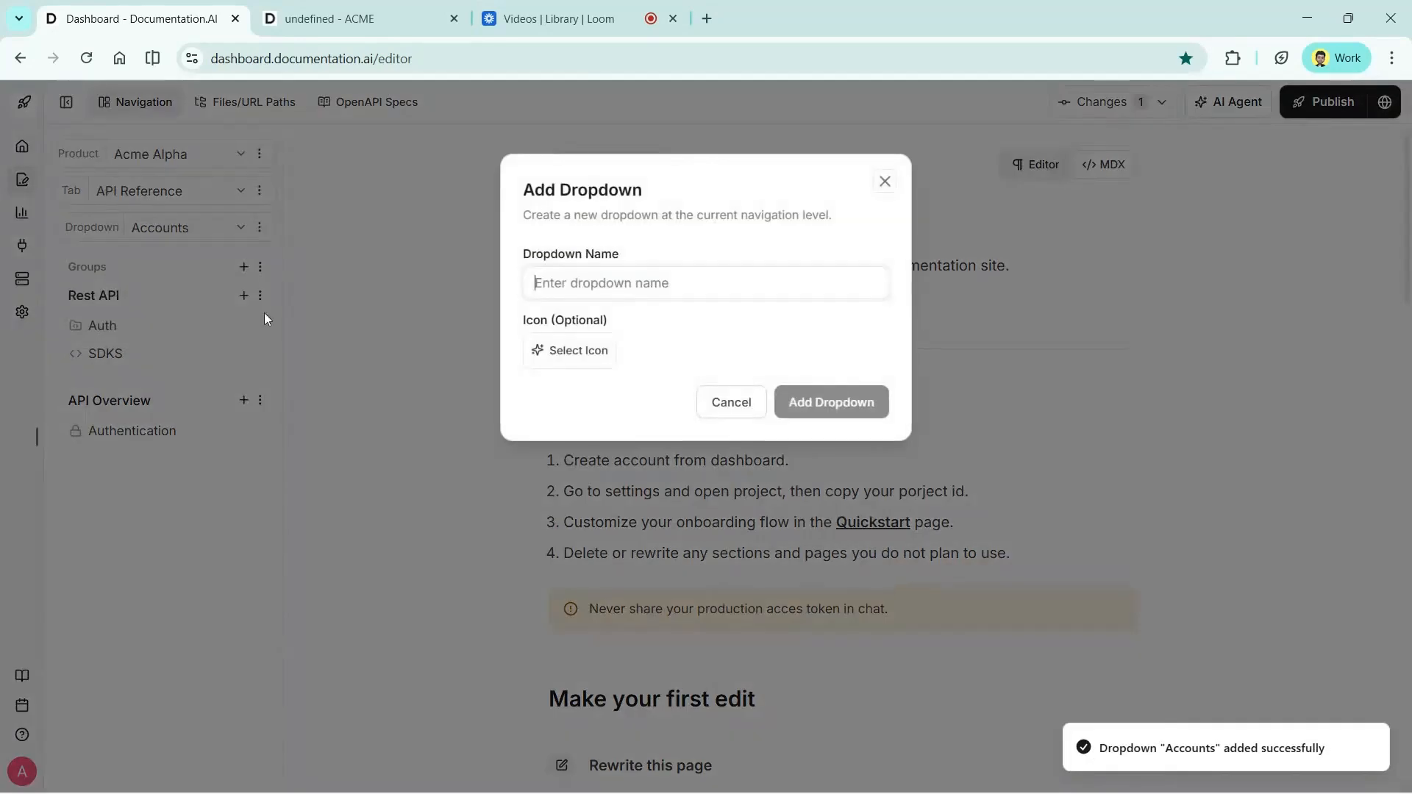
{"action": "type", "text": "Payment"}
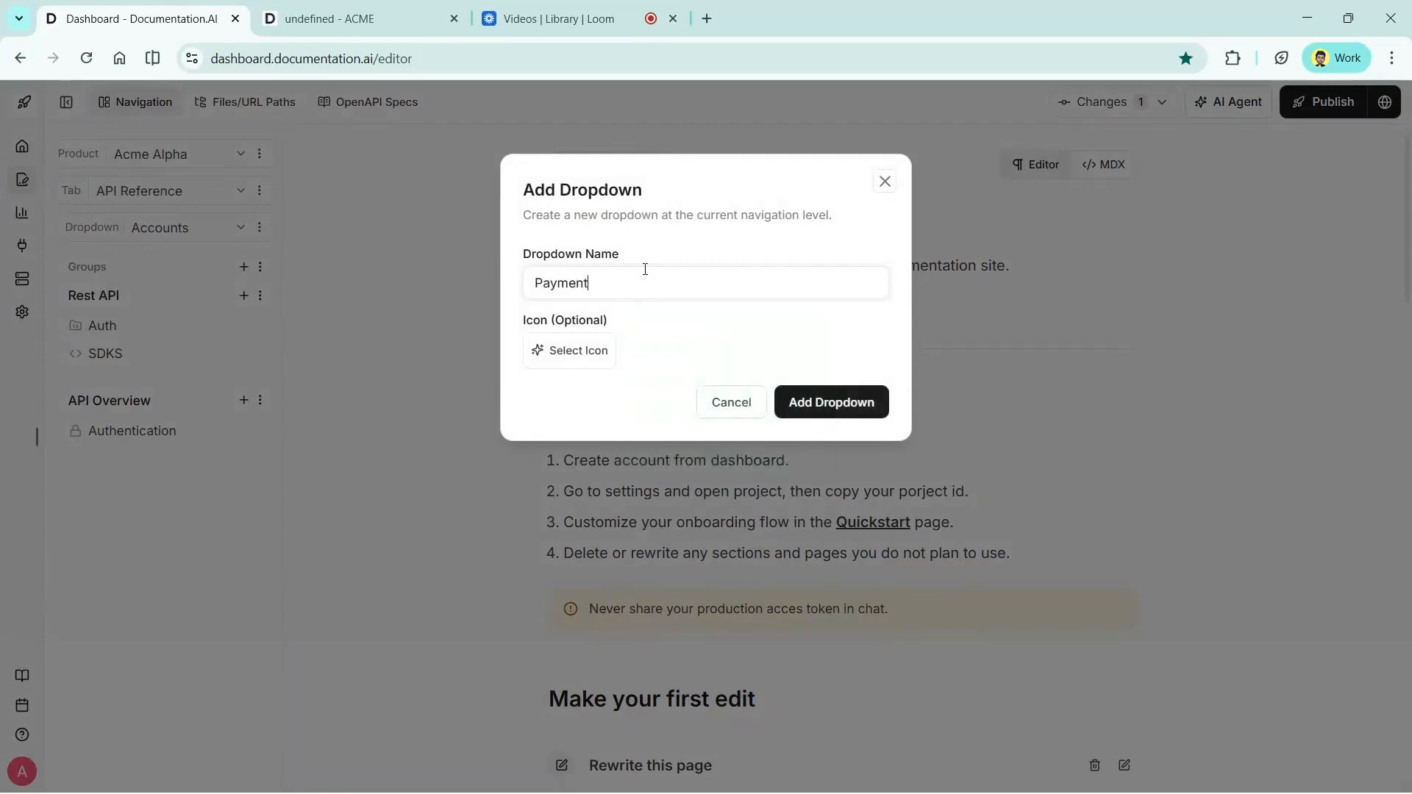
{"action": "type", "text": "s"}
{"action": "key", "text": "Return"}
- Move the Rest API group from the Accounts dropdown into Payments, and switch the editor to the Payments dropdown
{"action": "left_click", "coordinate": [207, 232]}
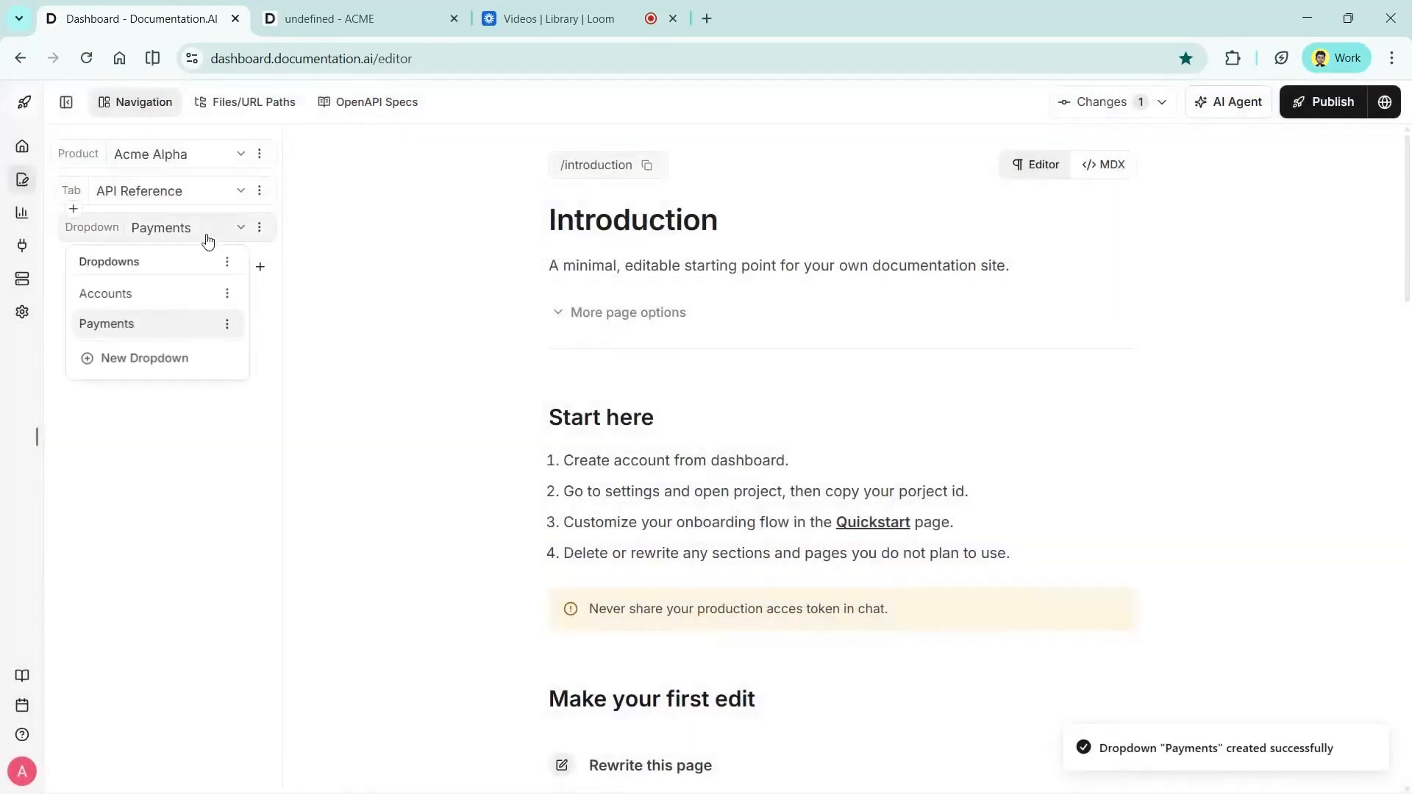
{"action": "left_click", "coordinate": [176, 307]}
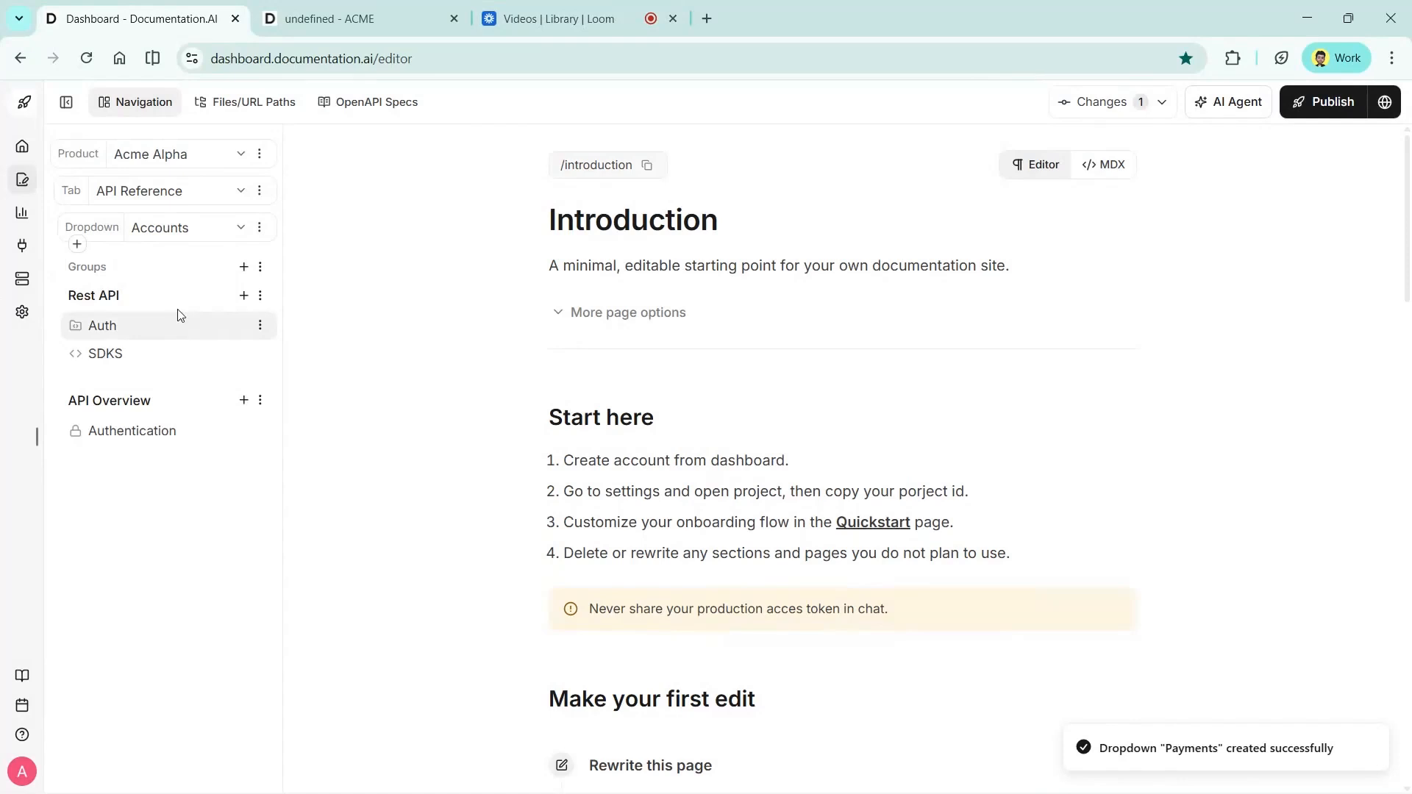
{"action": "left_click", "coordinate": [261, 297]}
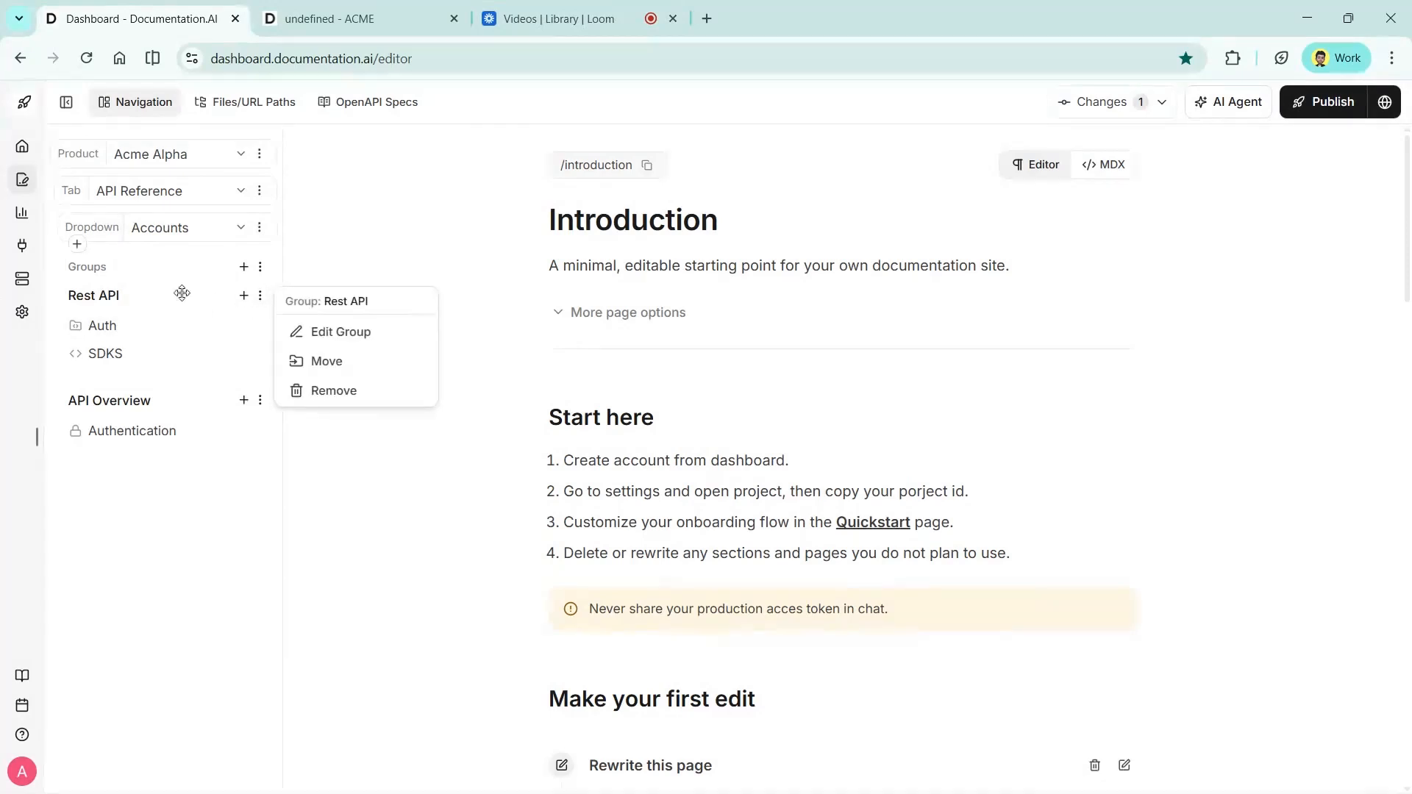
{"action": "left_click", "coordinate": [346, 357]}
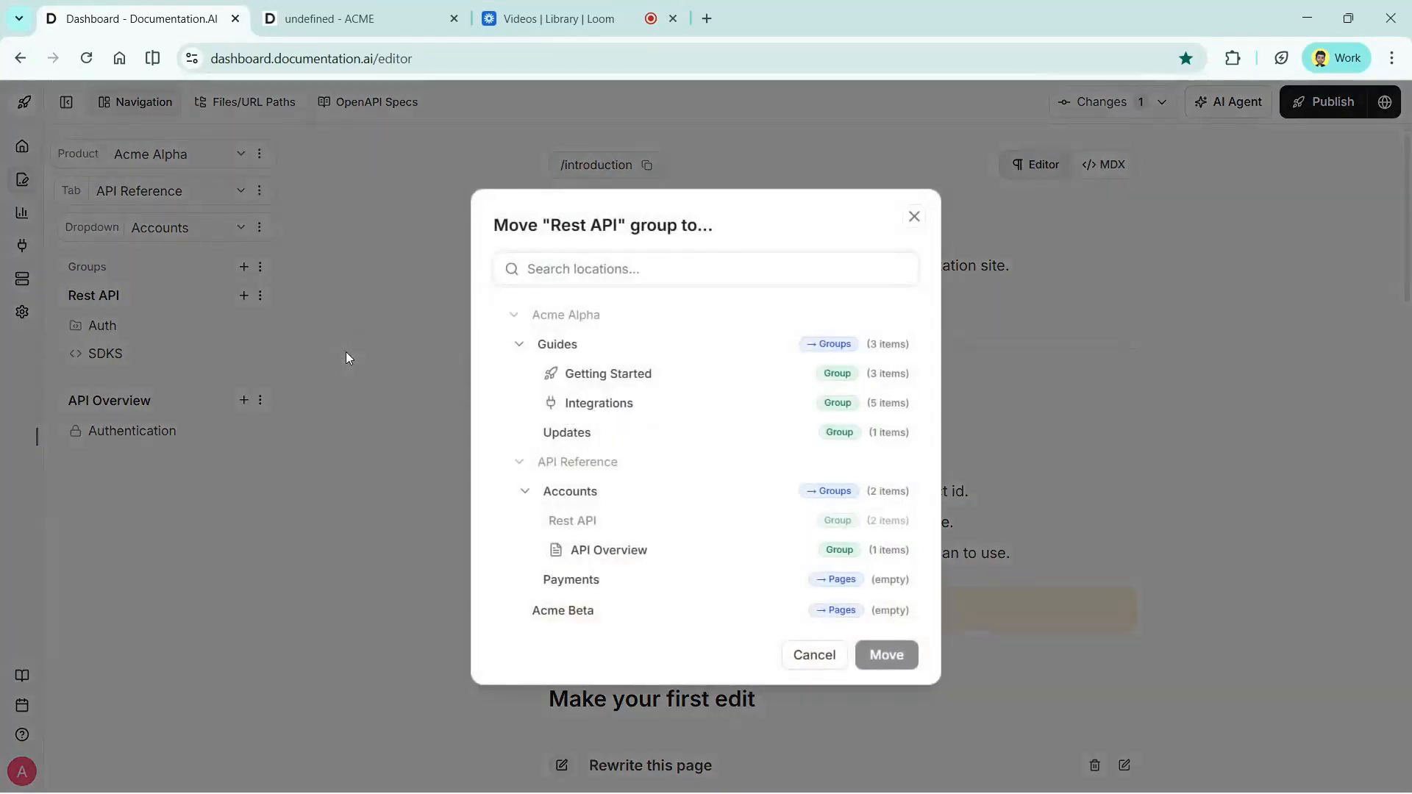
{"action": "left_click", "coordinate": [570, 580]}
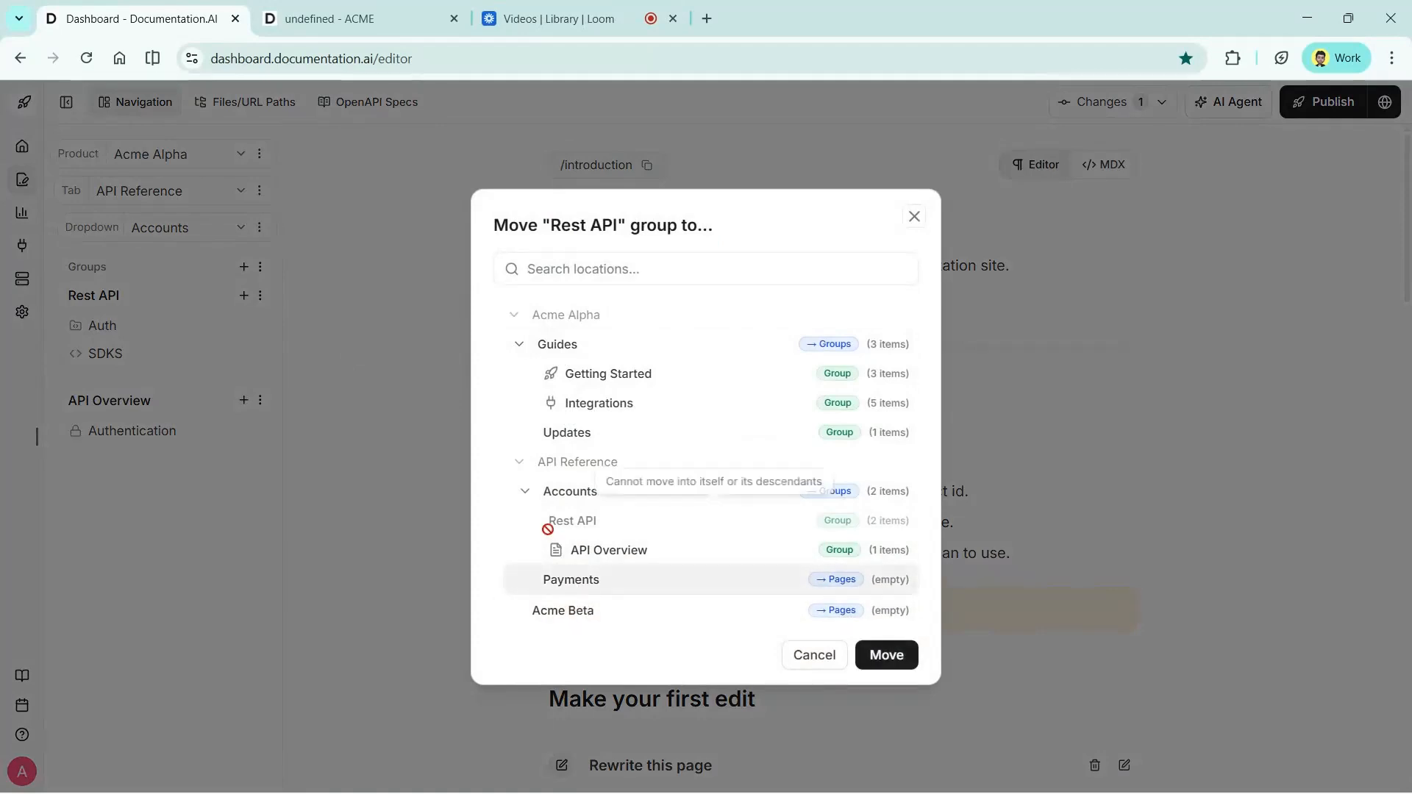
{"action": "left_click", "coordinate": [877, 657]}
{"action": "left_click", "coordinate": [243, 229]}
{"action": "left_click", "coordinate": [158, 321]}
- On the live ACME site, open the API Reference section and switch between the Accounts and Payments dropdowns to check their pages
{"action": "left_click", "coordinate": [360, 18]}
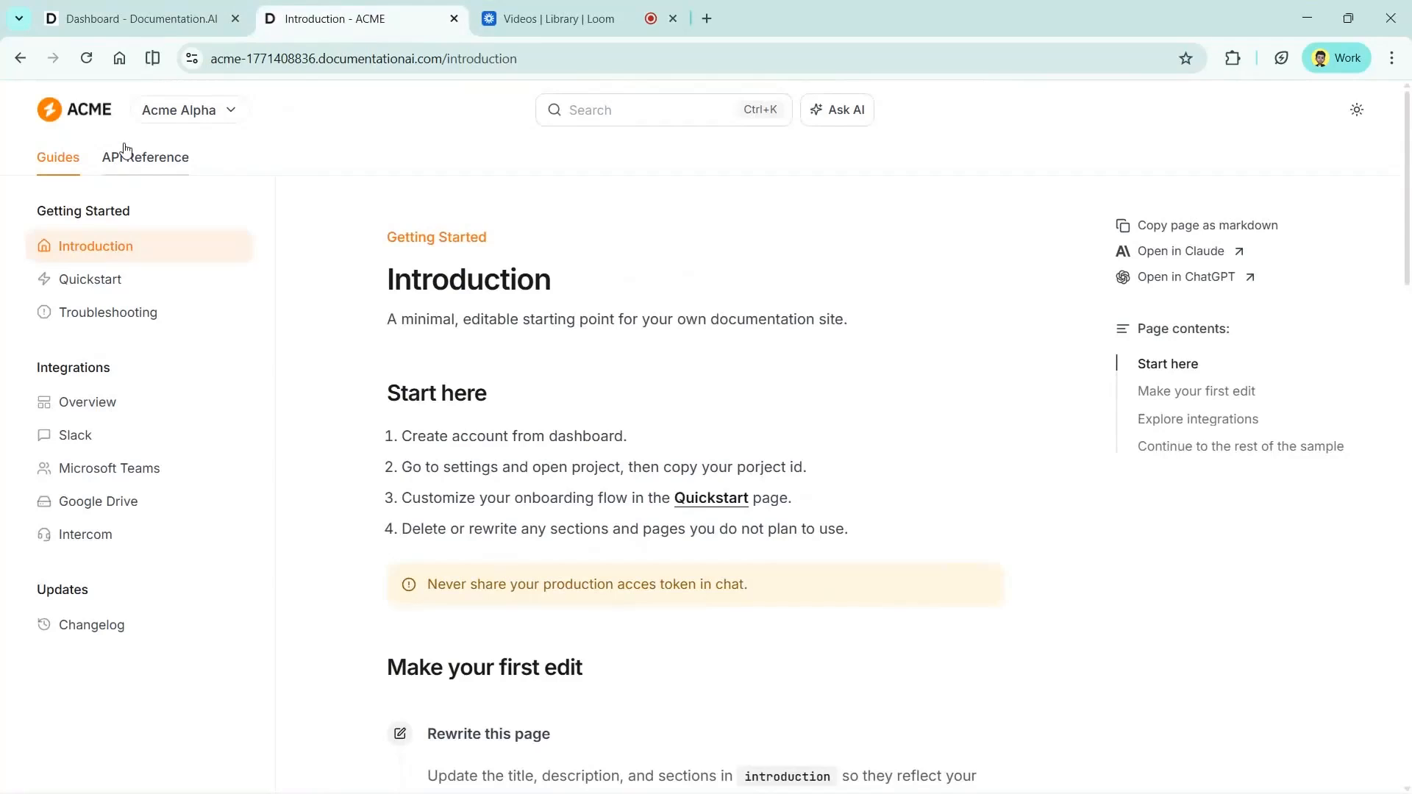
{"action": "left_click", "coordinate": [144, 156]}
{"action": "left_click", "coordinate": [126, 219]}
{"action": "left_click", "coordinate": [116, 300]}
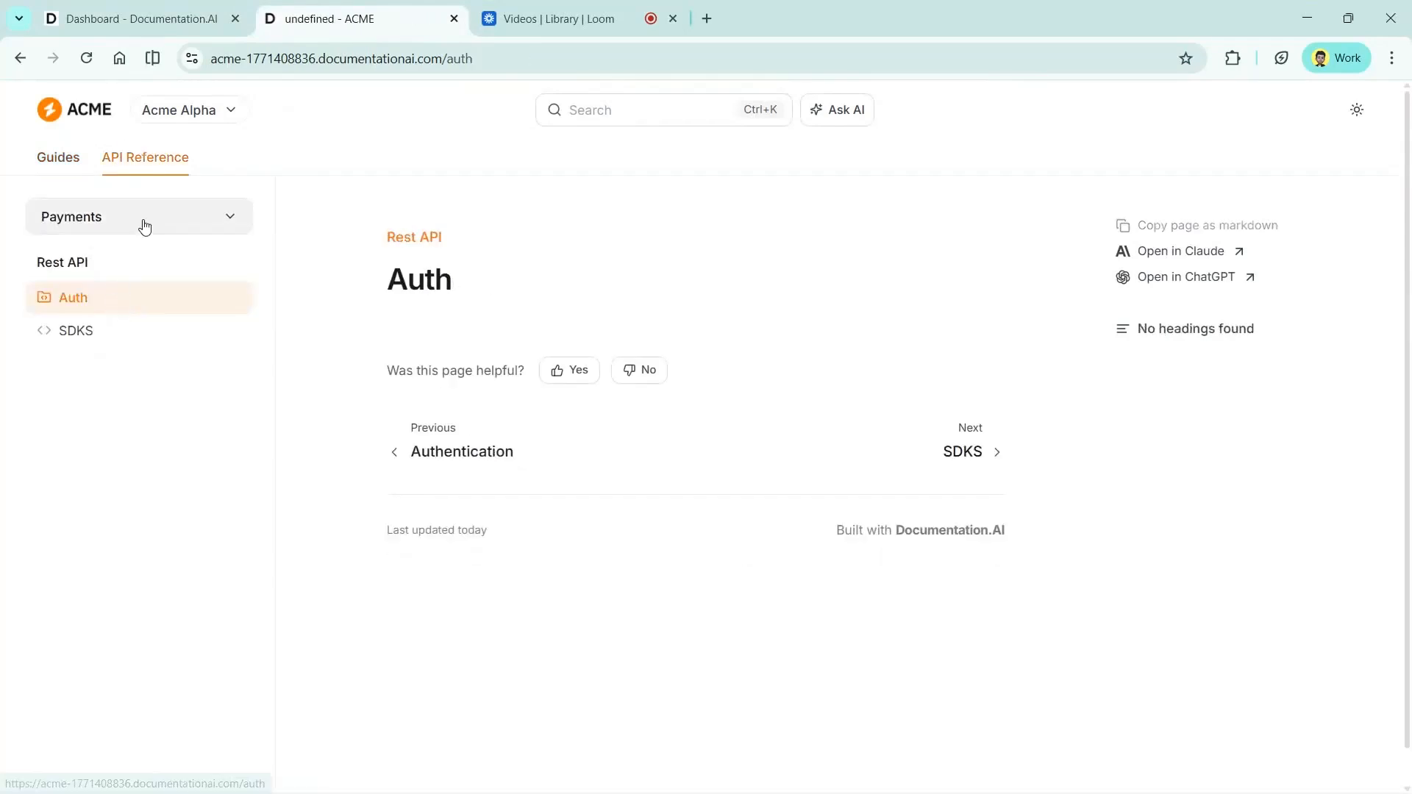
{"action": "left_click", "coordinate": [142, 220]}
{"action": "left_click", "coordinate": [110, 267]}
{"action": "left_click", "coordinate": [220, 216]}
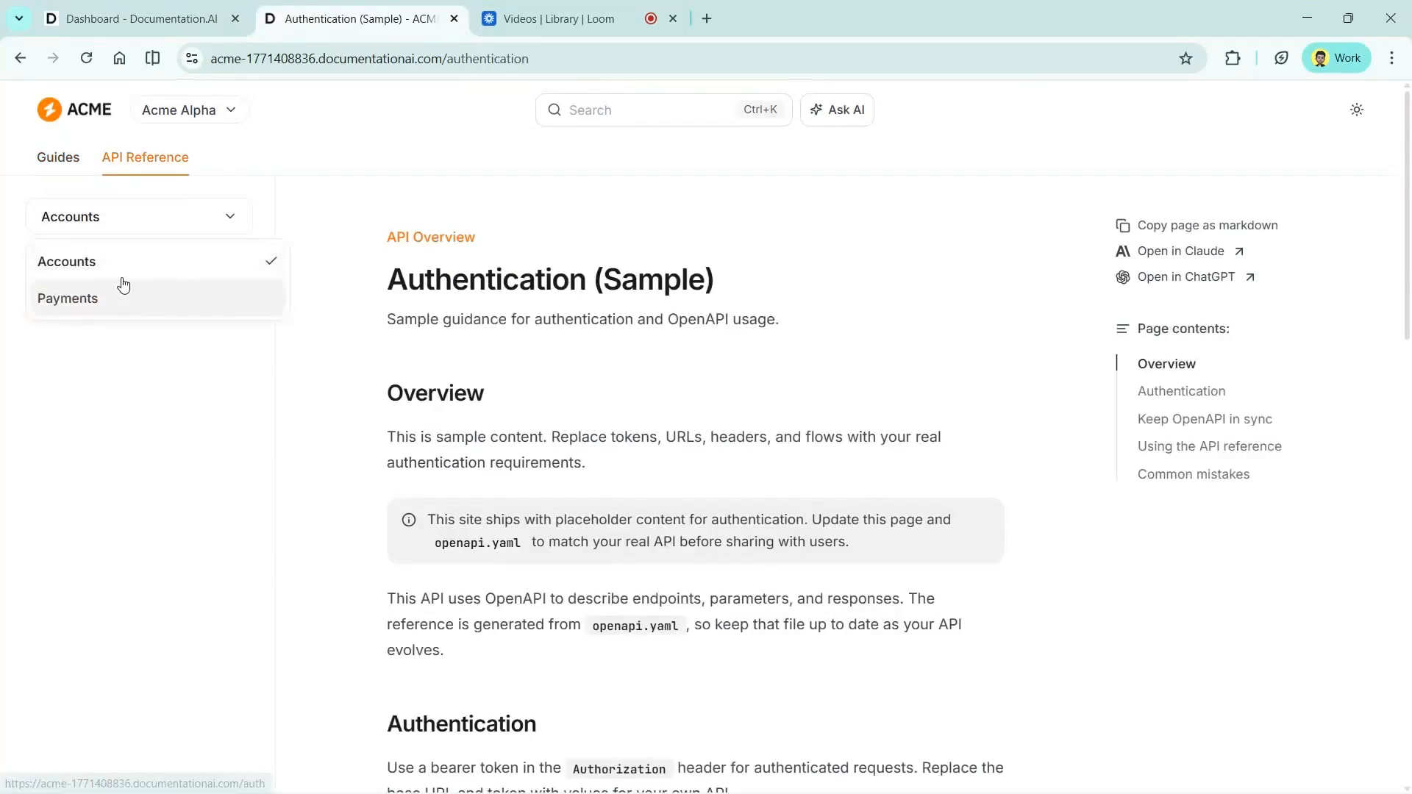
{"action": "left_click", "coordinate": [131, 295]}
- In the dashboard editor, ask the AI Agent: "Update the Introduction page to mention and link to all new available Integrations pages."
{"action": "left_click", "coordinate": [140, 18]}
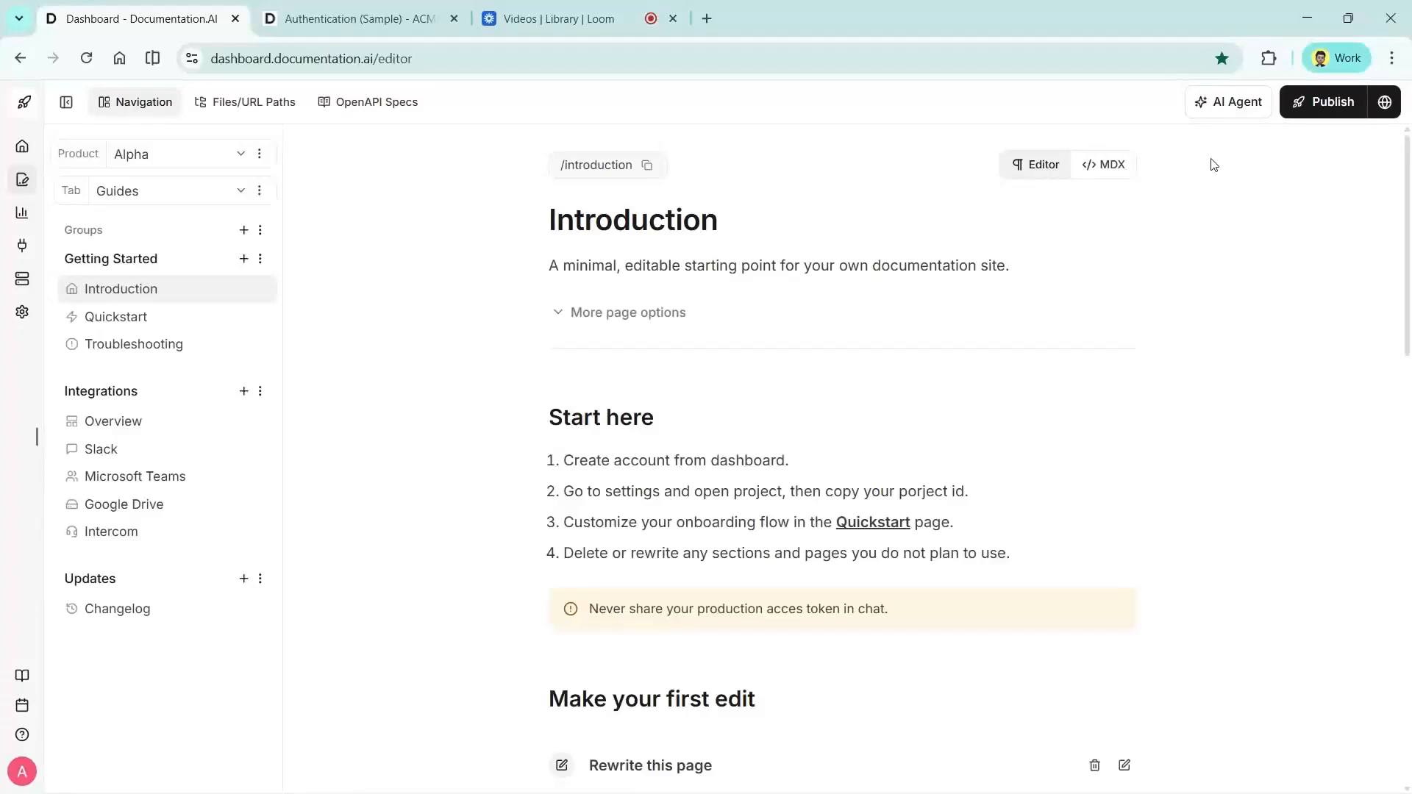
{"action": "left_click", "coordinate": [1228, 103]}
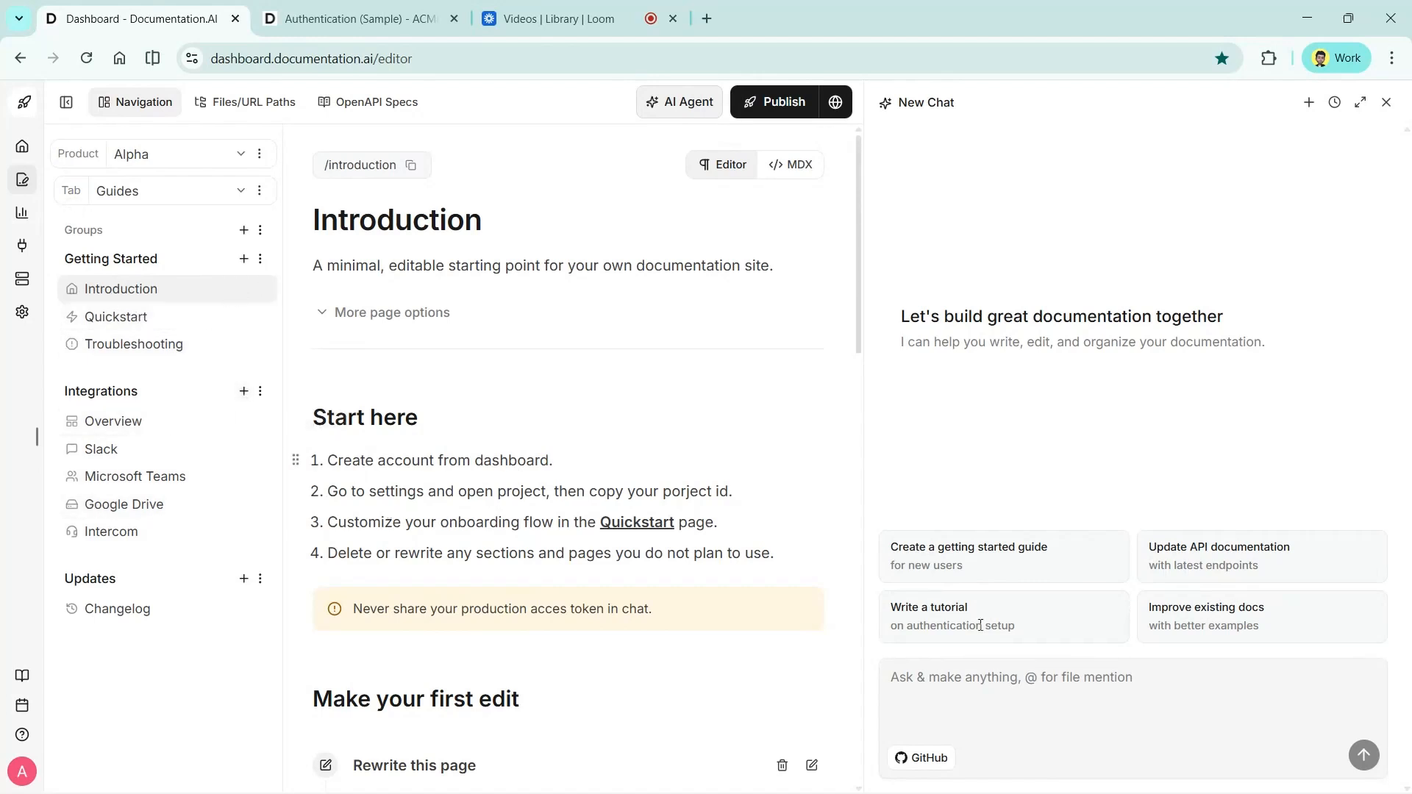
{"action": "left_click", "coordinate": [1218, 678]}
{"action": "type", "text": "Update the Introduction page to mention and link to all new available Integrations pages."}
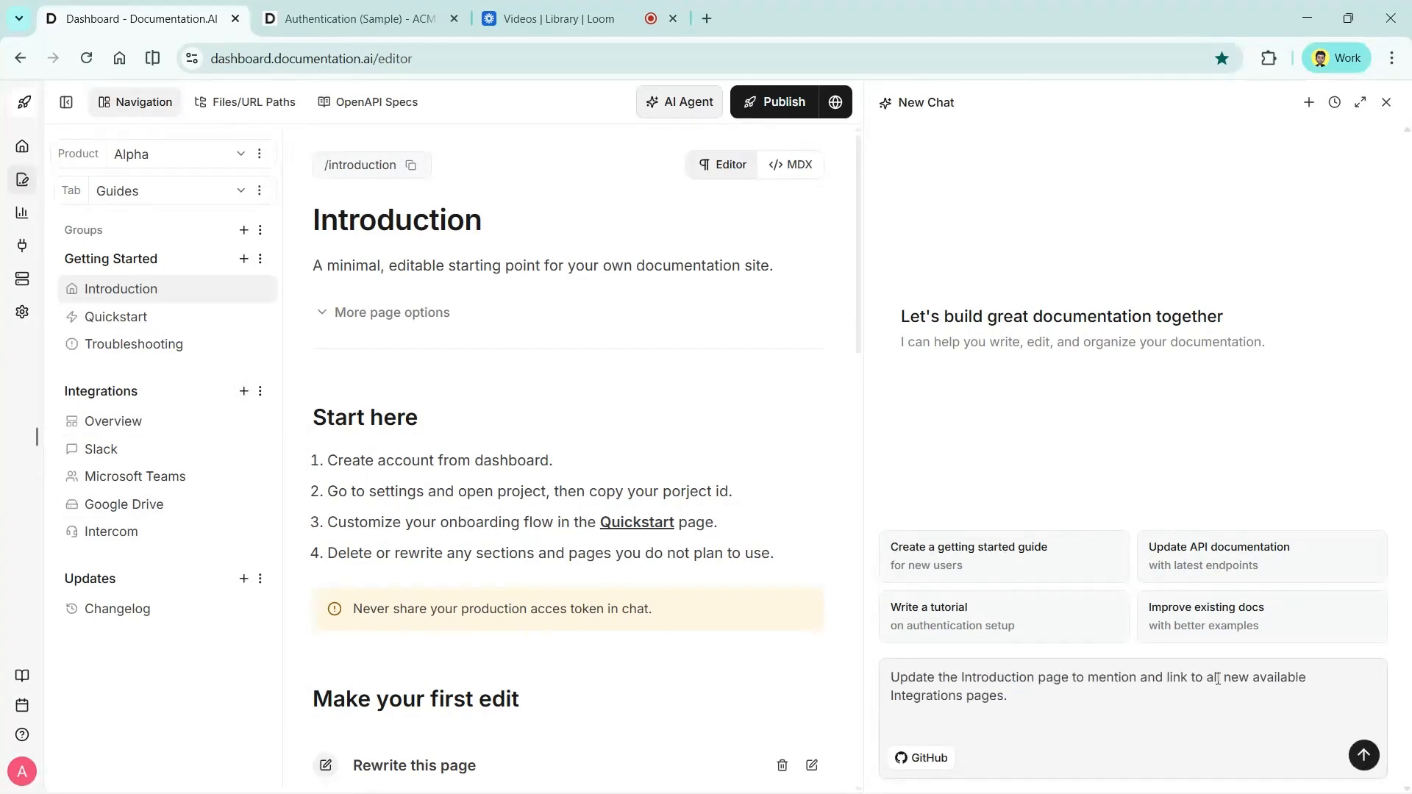
{"action": "left_click", "coordinate": [1364, 755]}
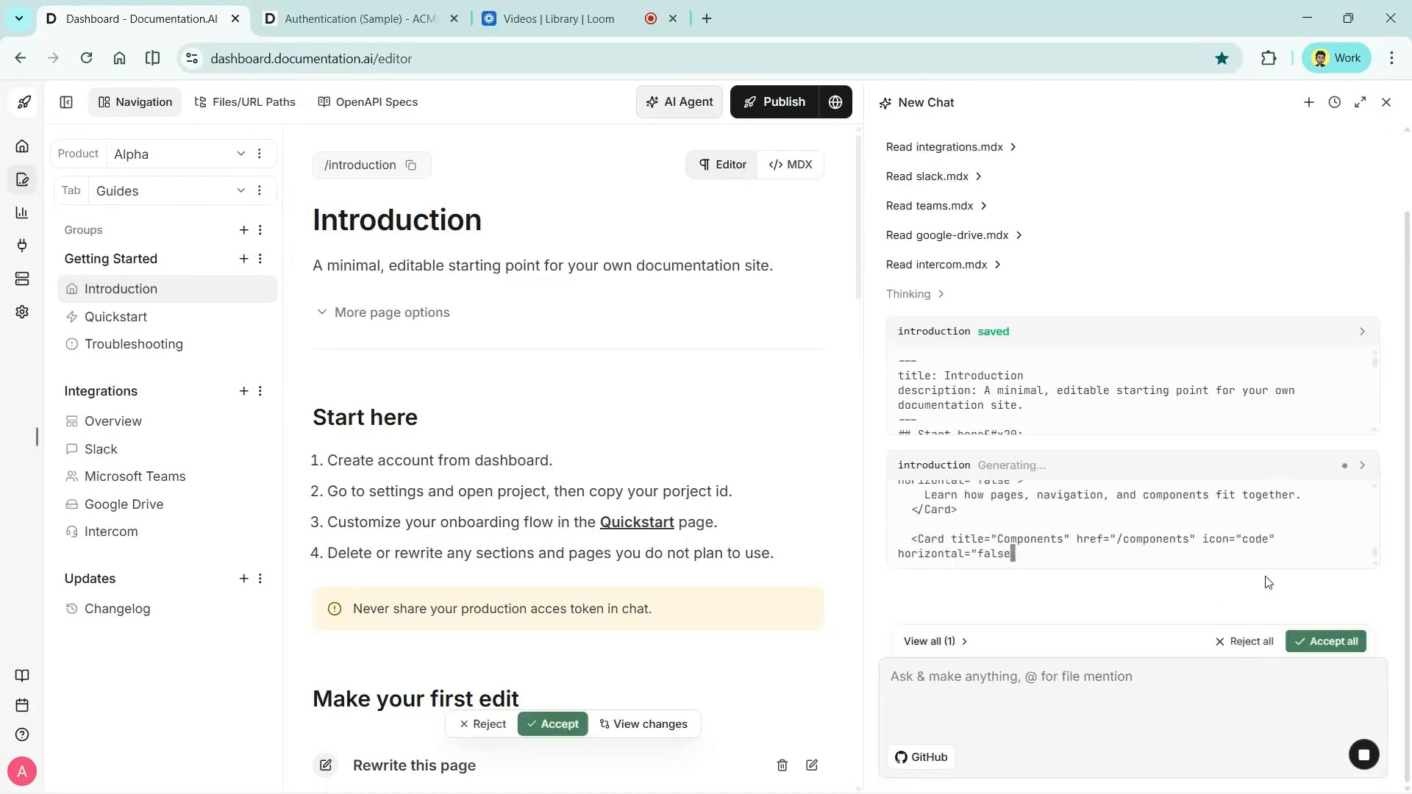
- Review the agent's summary and its proposed Introduction changes in the MDX source, and return to the visual view
{"action": "scroll", "coordinate": [1191, 477], "scroll_direction": "up", "scroll_amount": 5}
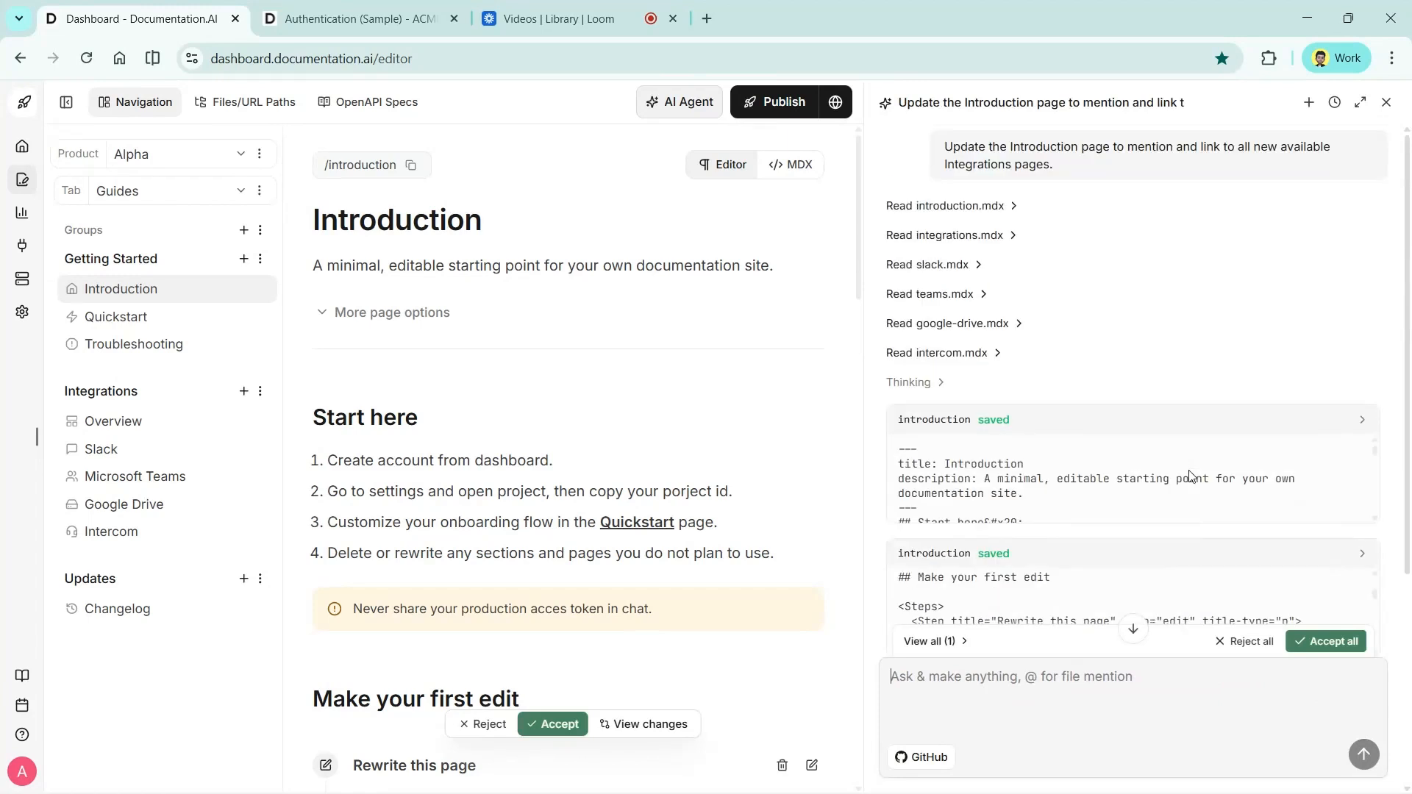
{"action": "scroll", "coordinate": [1004, 471], "scroll_direction": "down", "scroll_amount": 10}
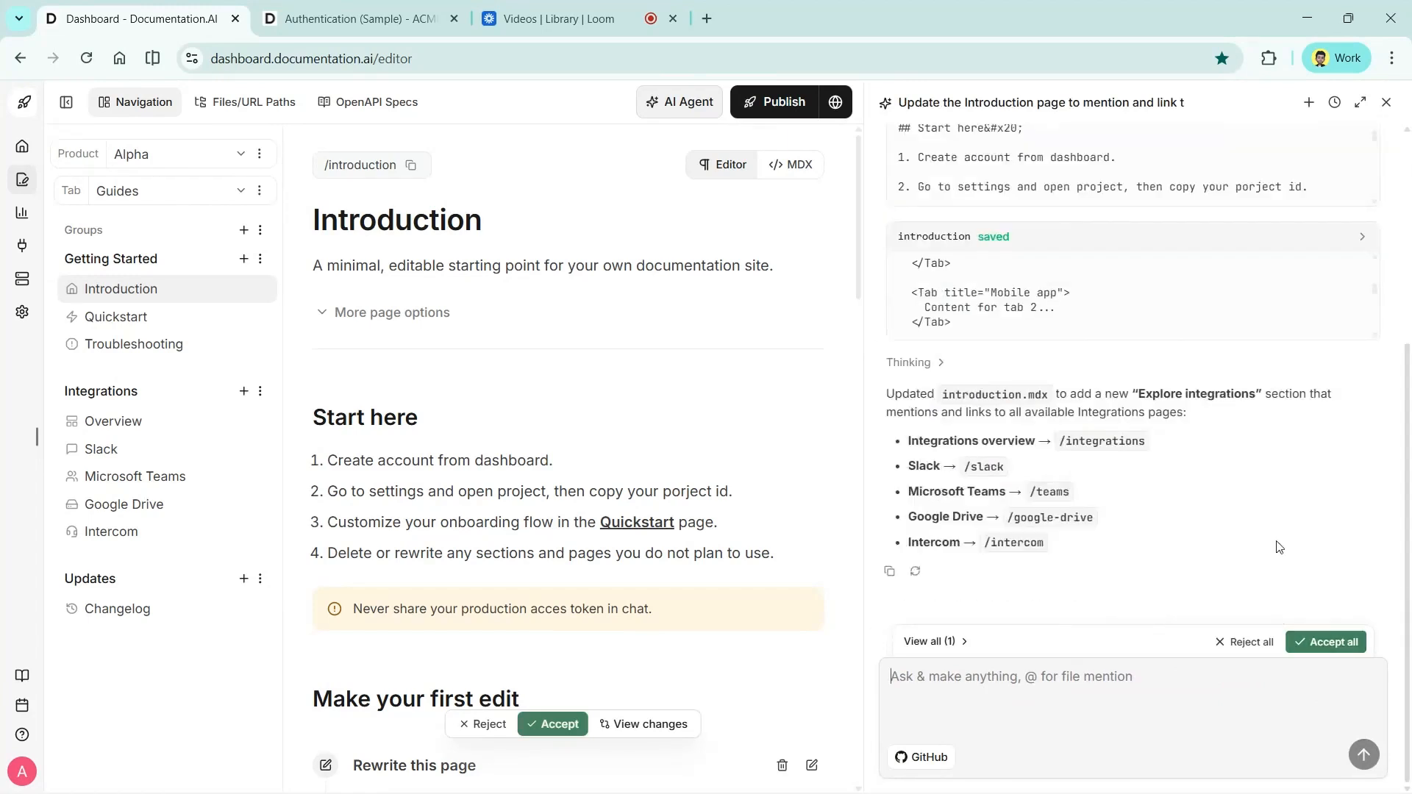
{"action": "left_click", "coordinate": [941, 643]}
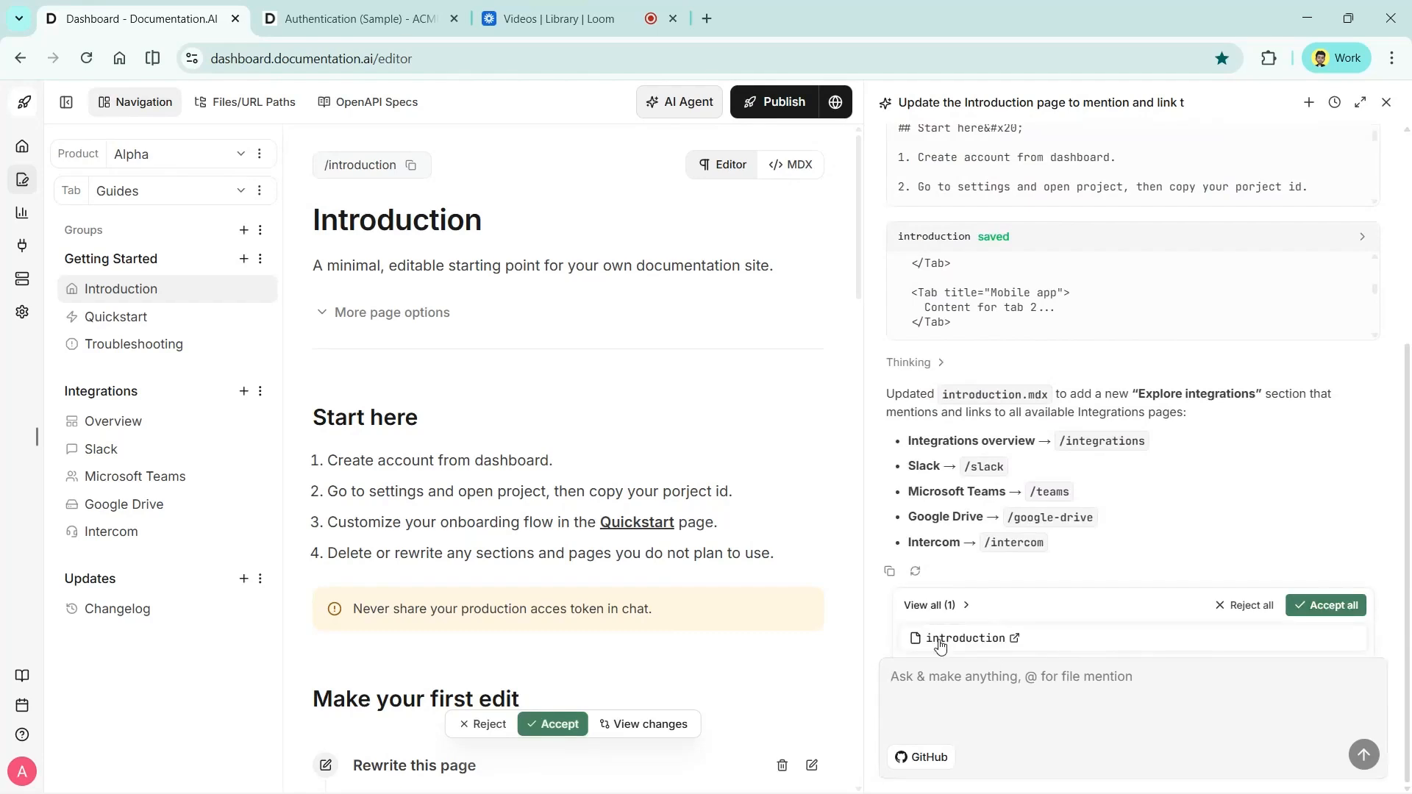
{"action": "left_click", "coordinate": [641, 726]}
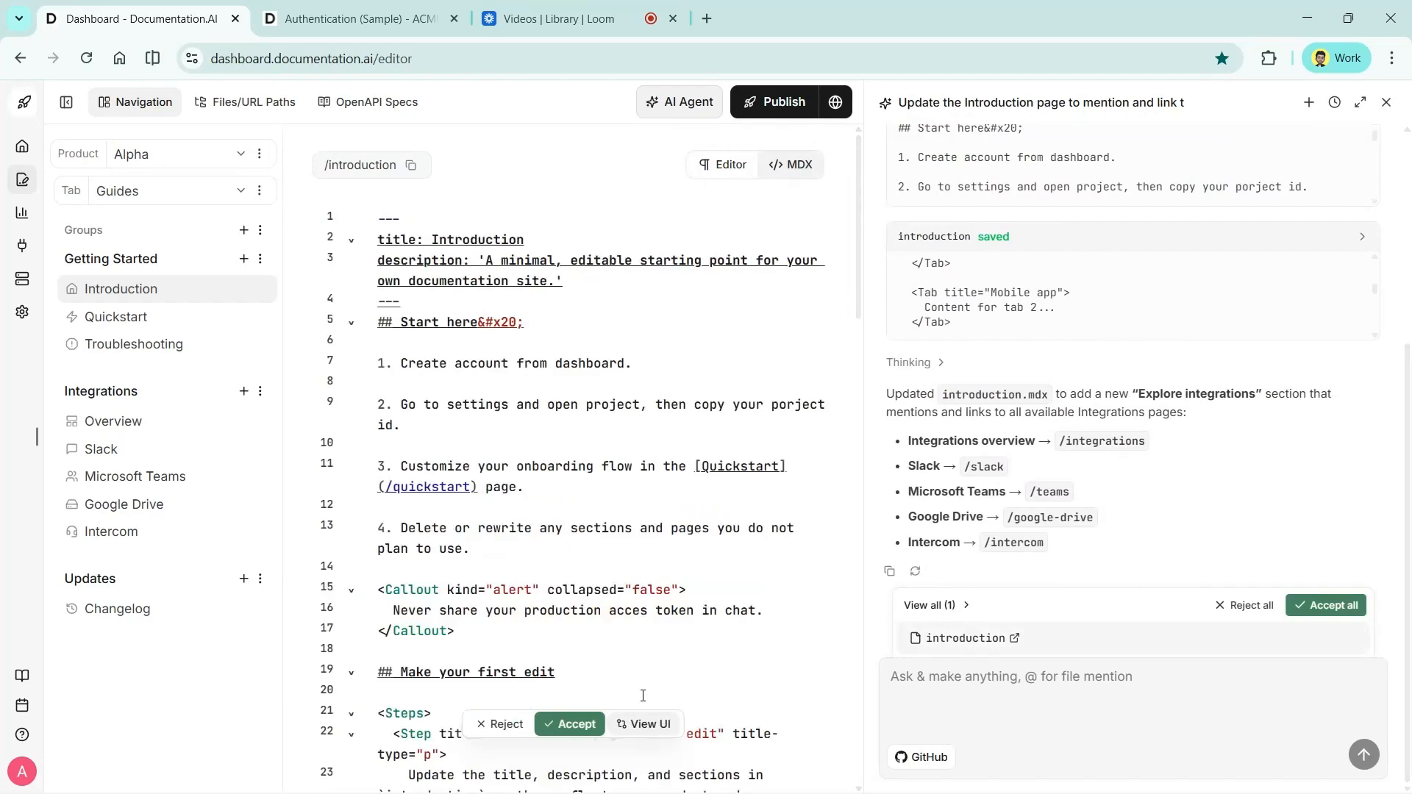
{"action": "scroll", "coordinate": [675, 525], "scroll_direction": "down", "scroll_amount": 5}
{"action": "scroll", "coordinate": [675, 543], "scroll_direction": "up", "scroll_amount": 5}
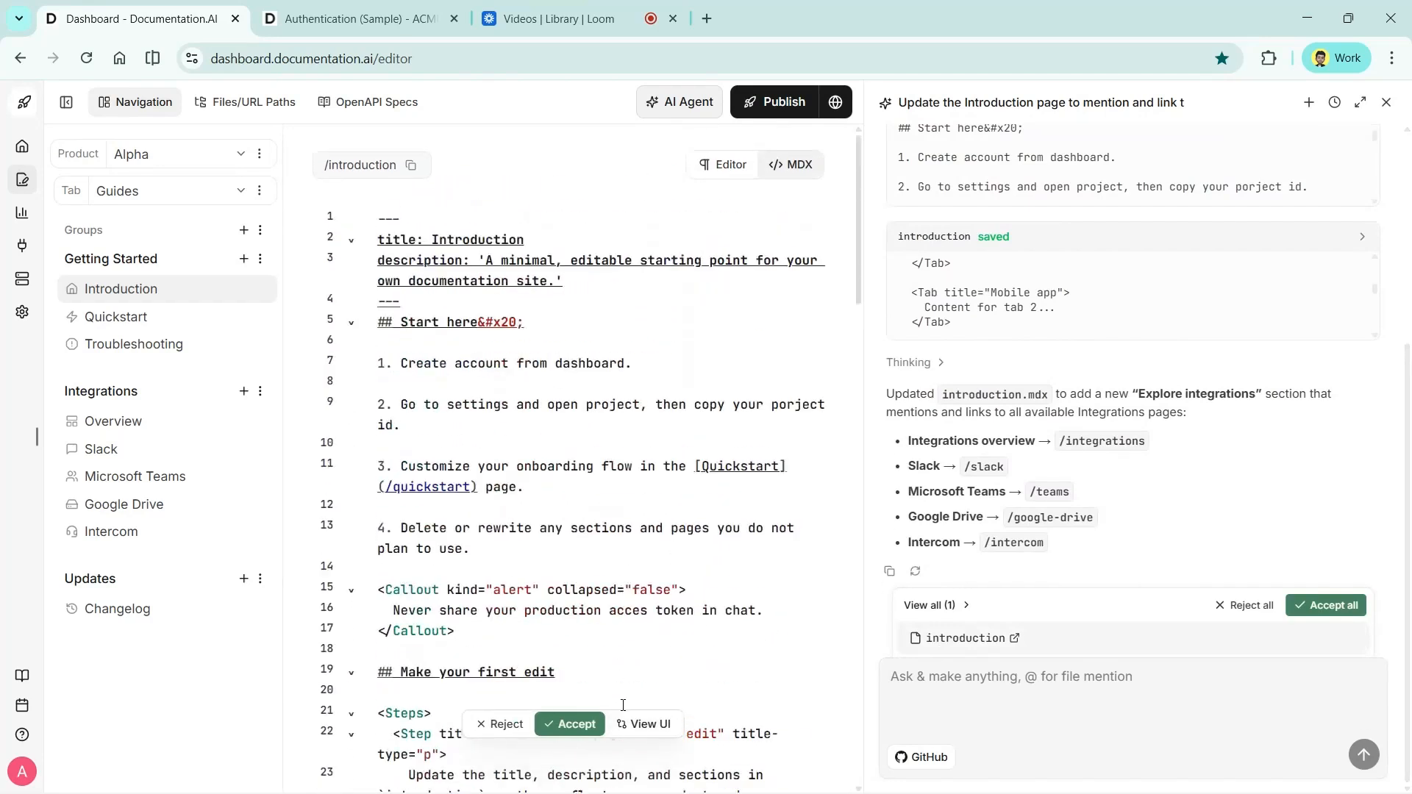
{"action": "left_click", "coordinate": [657, 728]}
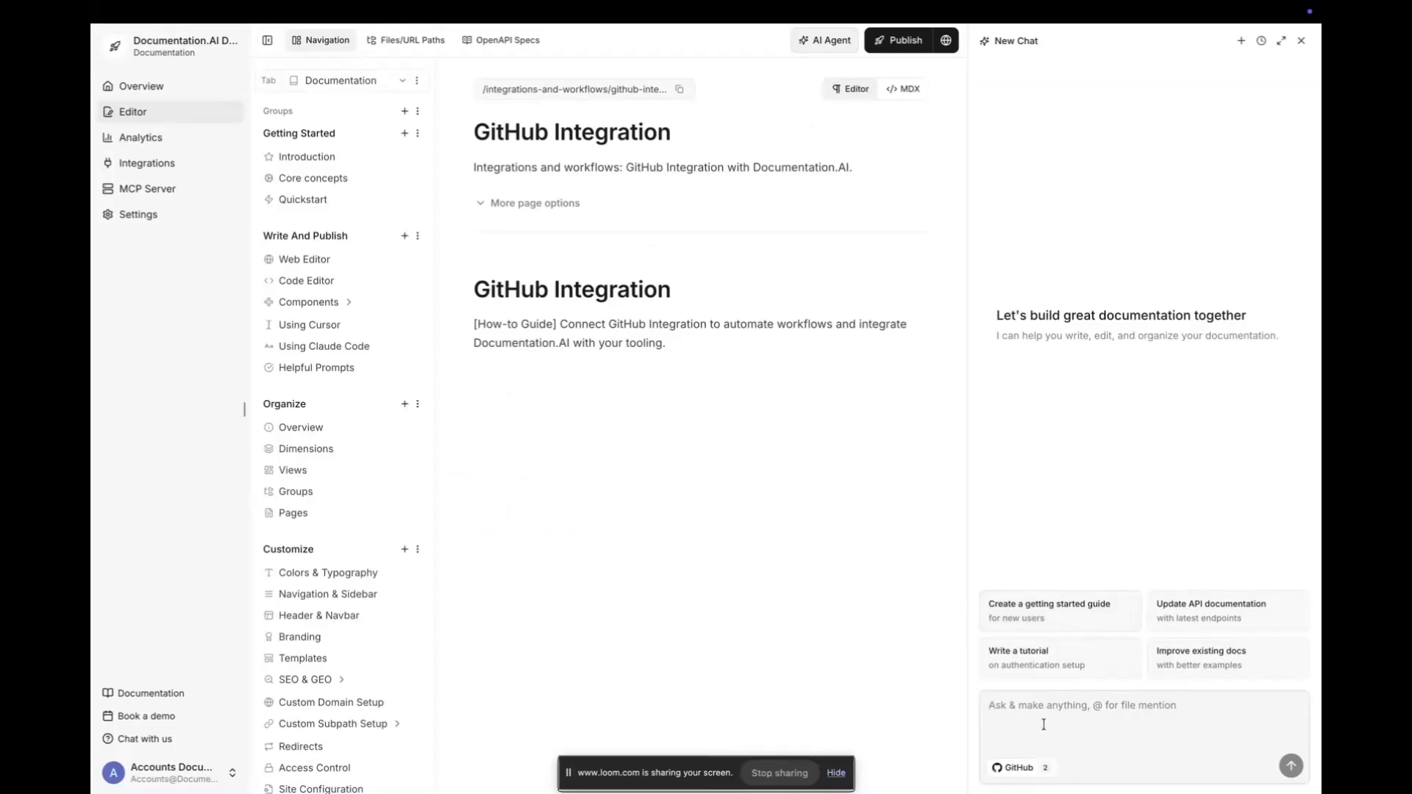
- Ask the AI Agent to check the last 10 commits in app and dashboard for needed docs updates; widen the chat and collapse the main sidebar
{"action": "type", "text": "i want you to check the last 10 commits in app and dashboard and let me know if we need to update our docs?"}
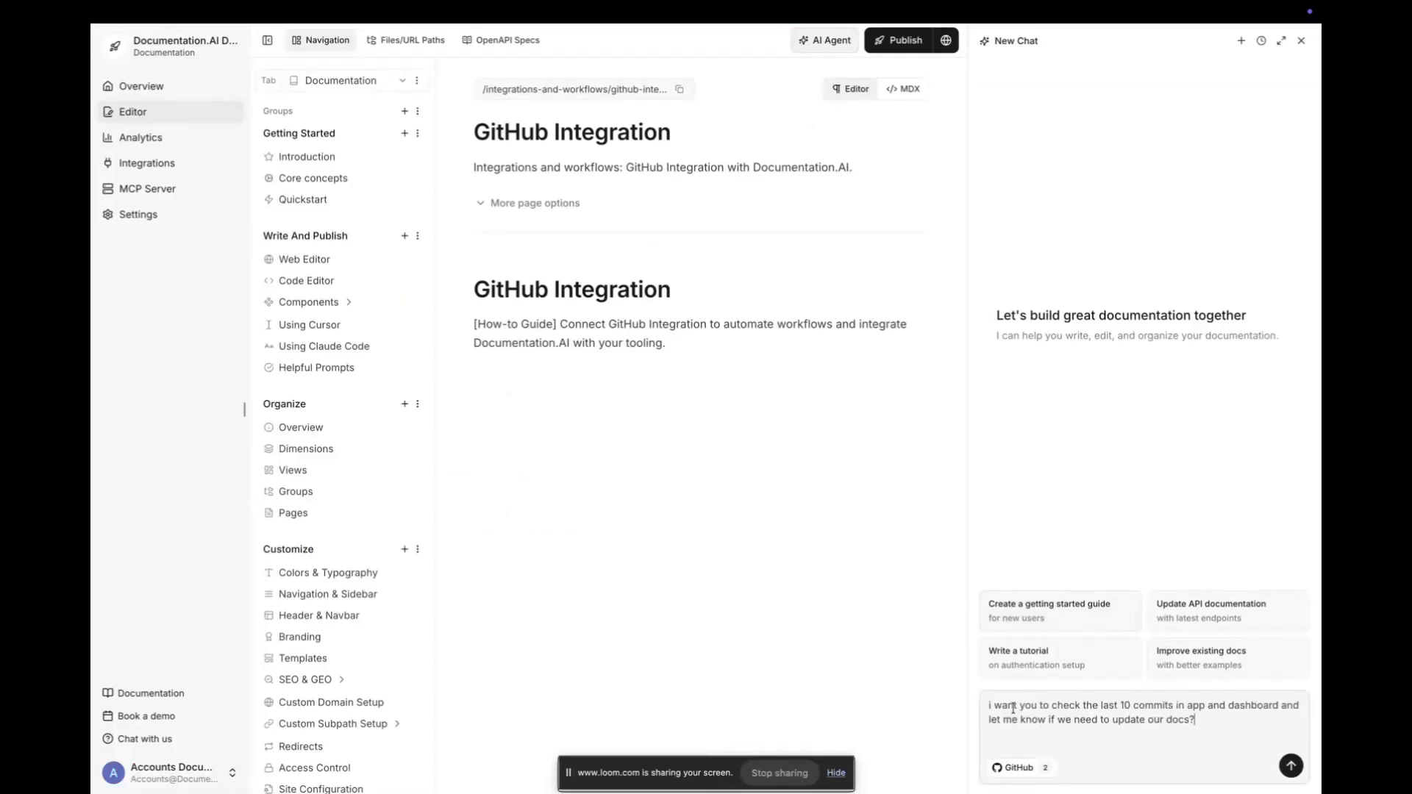
{"action": "left_click", "coordinate": [1290, 766]}
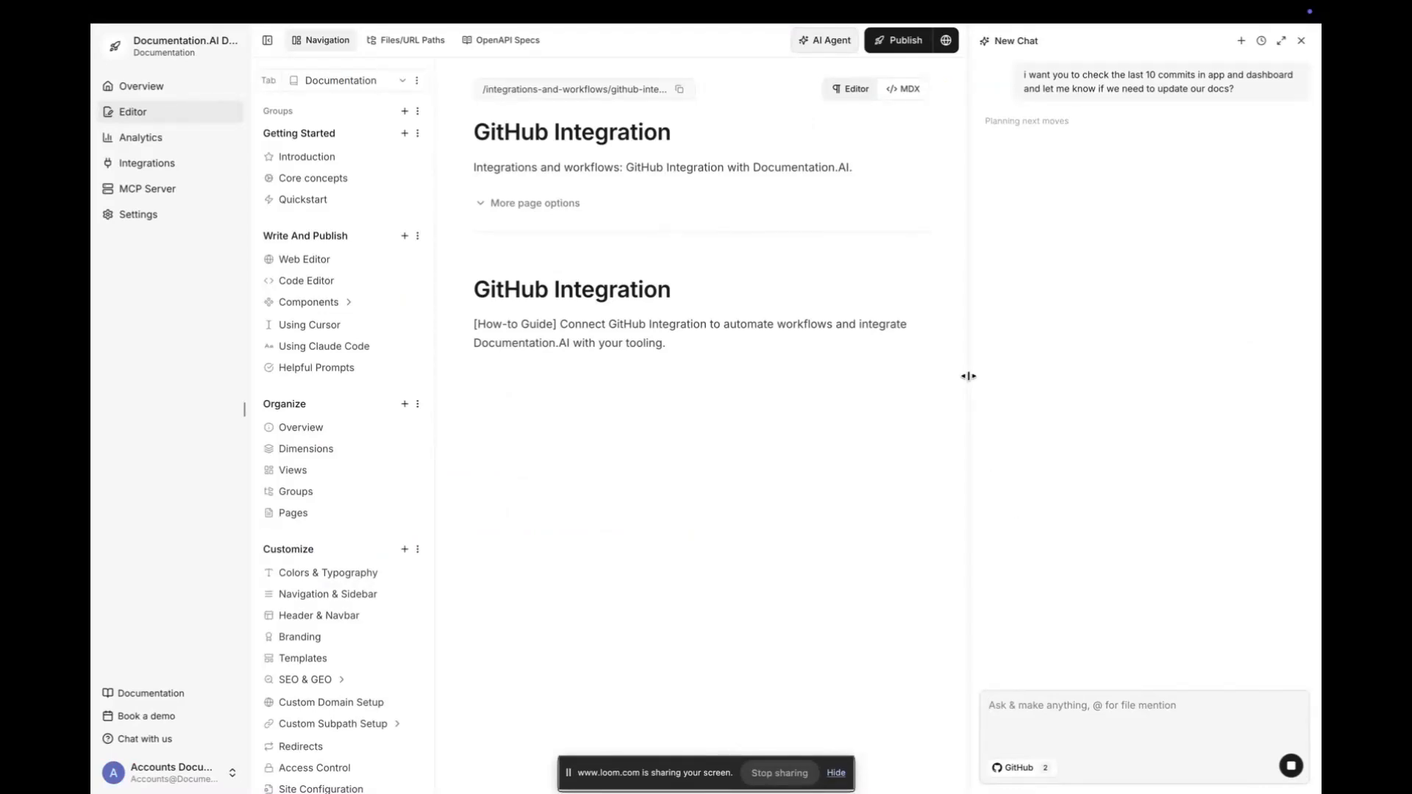
{"action": "left_click_drag", "start_coordinate": [967, 381], "coordinate": [925, 381]}
{"action": "left_click", "coordinate": [245, 410]}
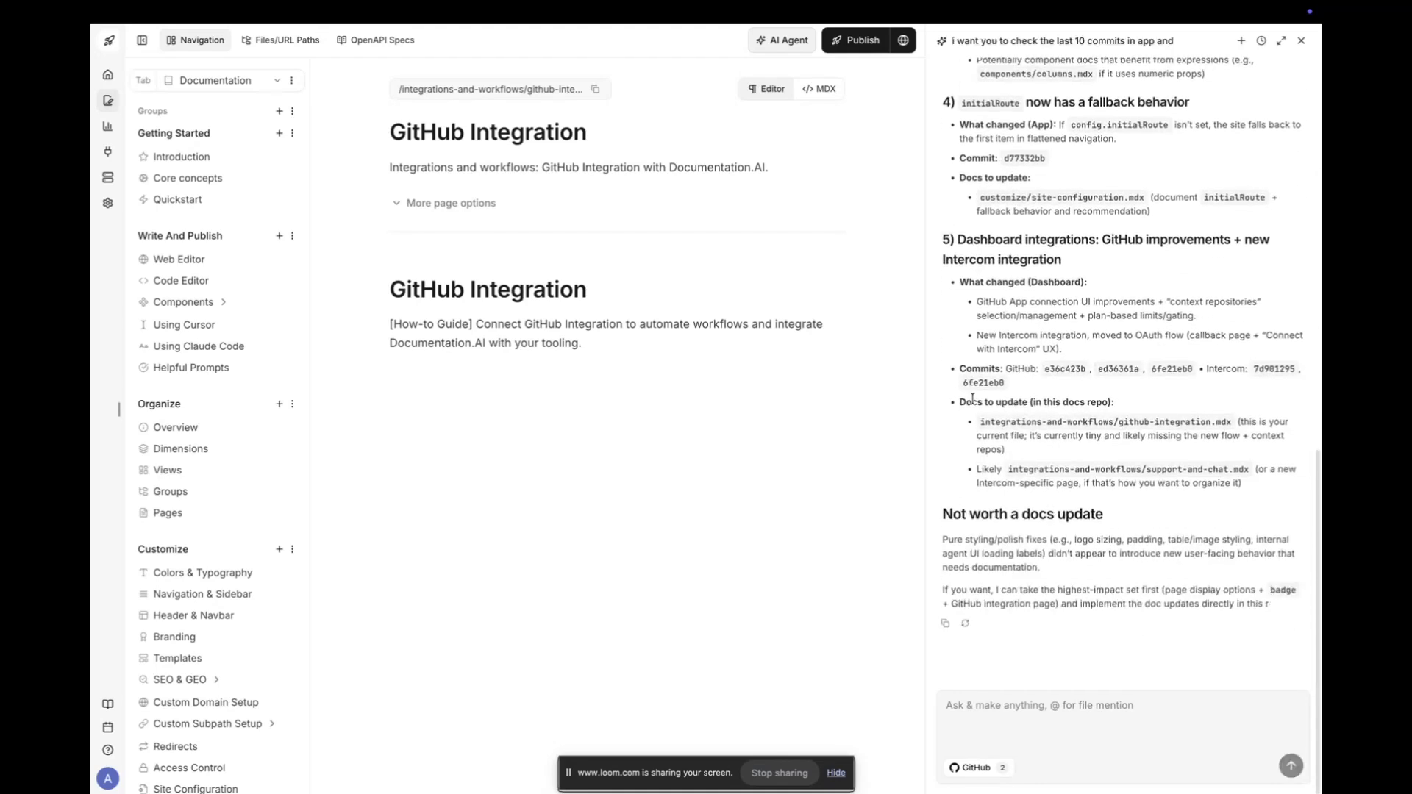
- Ask the agent to update the GitHub integration page and whether the dashboard has related changes, and look over the rewritten page
{"action": "type", "text": "lets update the github integration page. do we have any change"}
{"action": "type", "text": "s regarding this in dashboarrd?"}
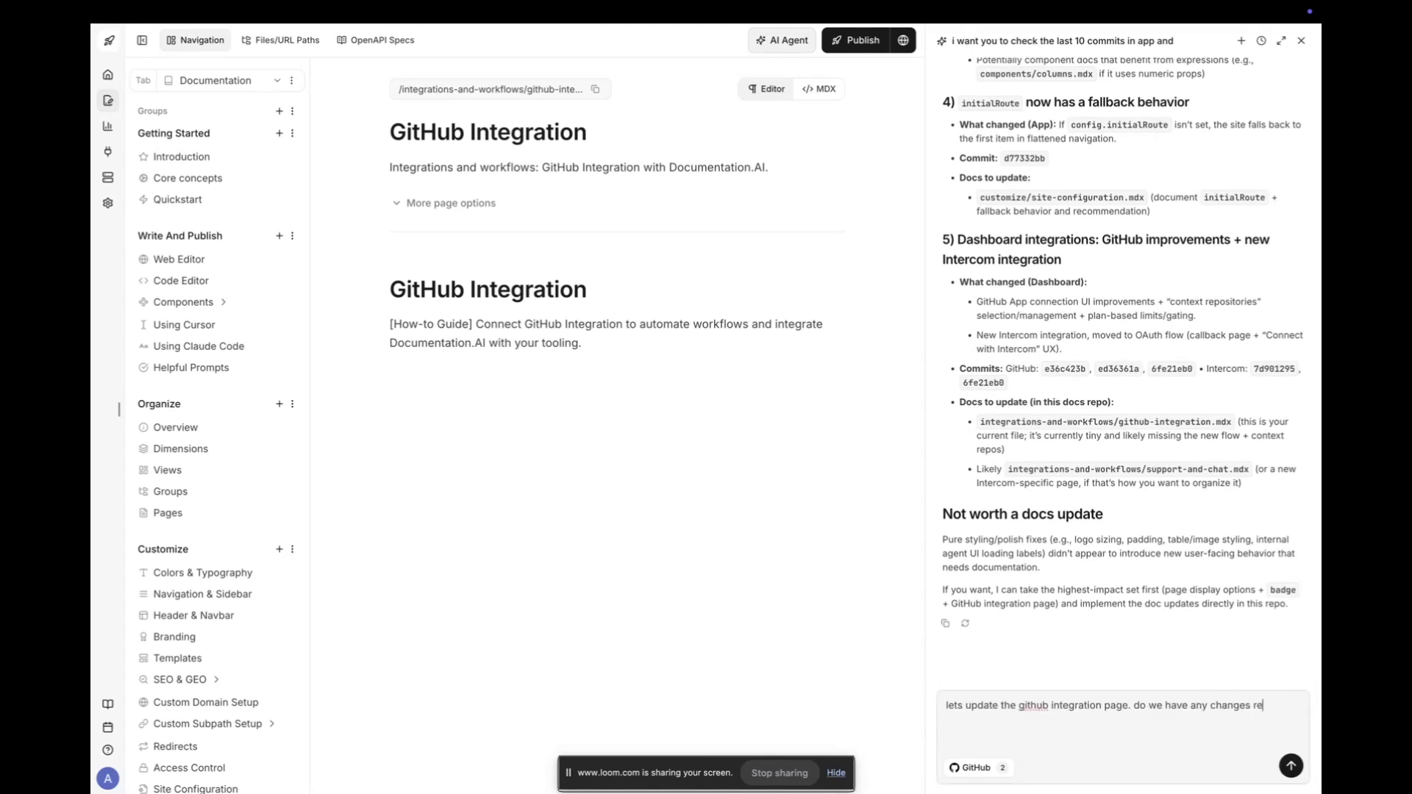
{"action": "key", "text": "Return"}
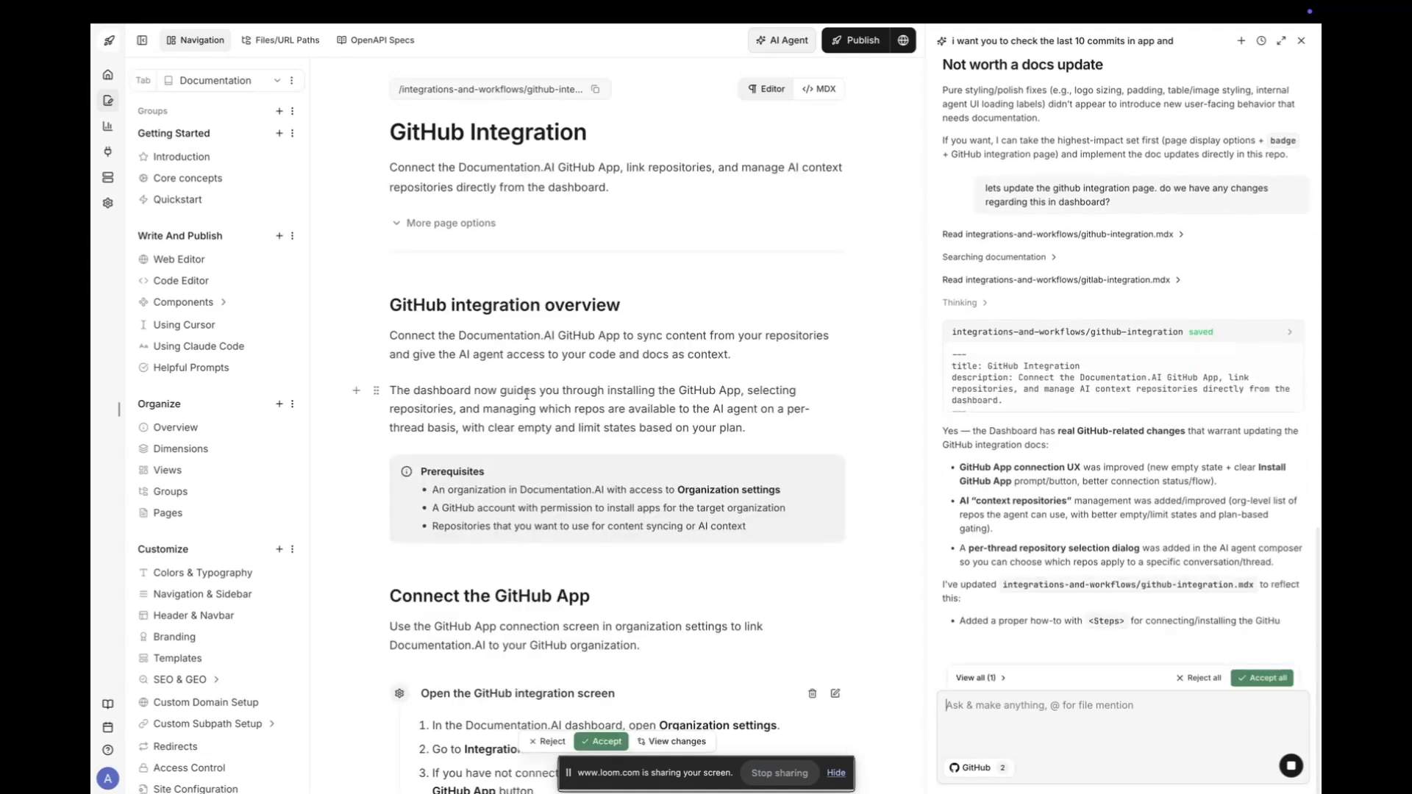
{"action": "scroll", "coordinate": [1070, 490], "scroll_direction": "up", "scroll_amount": 1}
{"action": "scroll", "coordinate": [1052, 377], "scroll_direction": "down", "scroll_amount": 1}
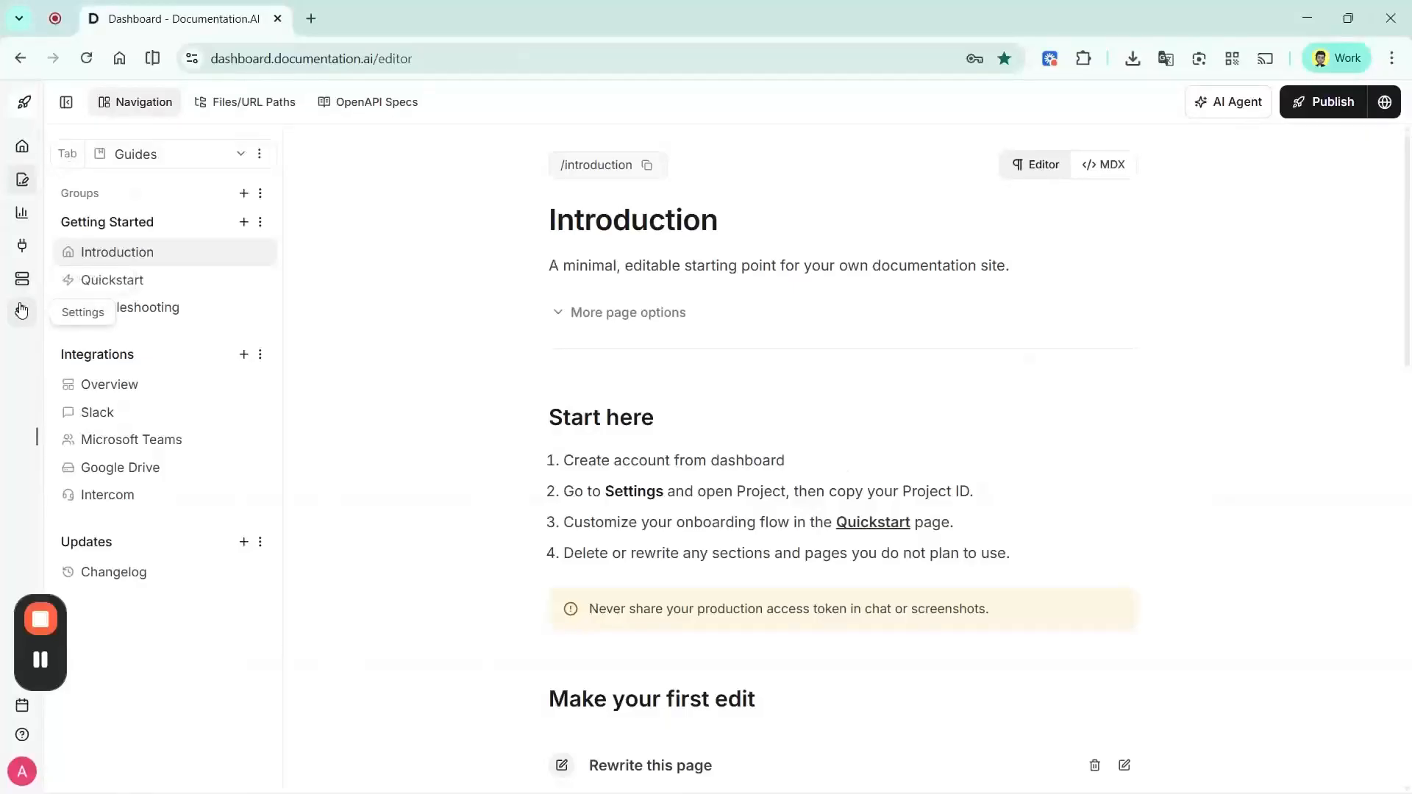
- In the Acme documentation's access control settings, set authentication to Private with the Password method, enter an access password and save
{"action": "left_click", "coordinate": [21, 311]}
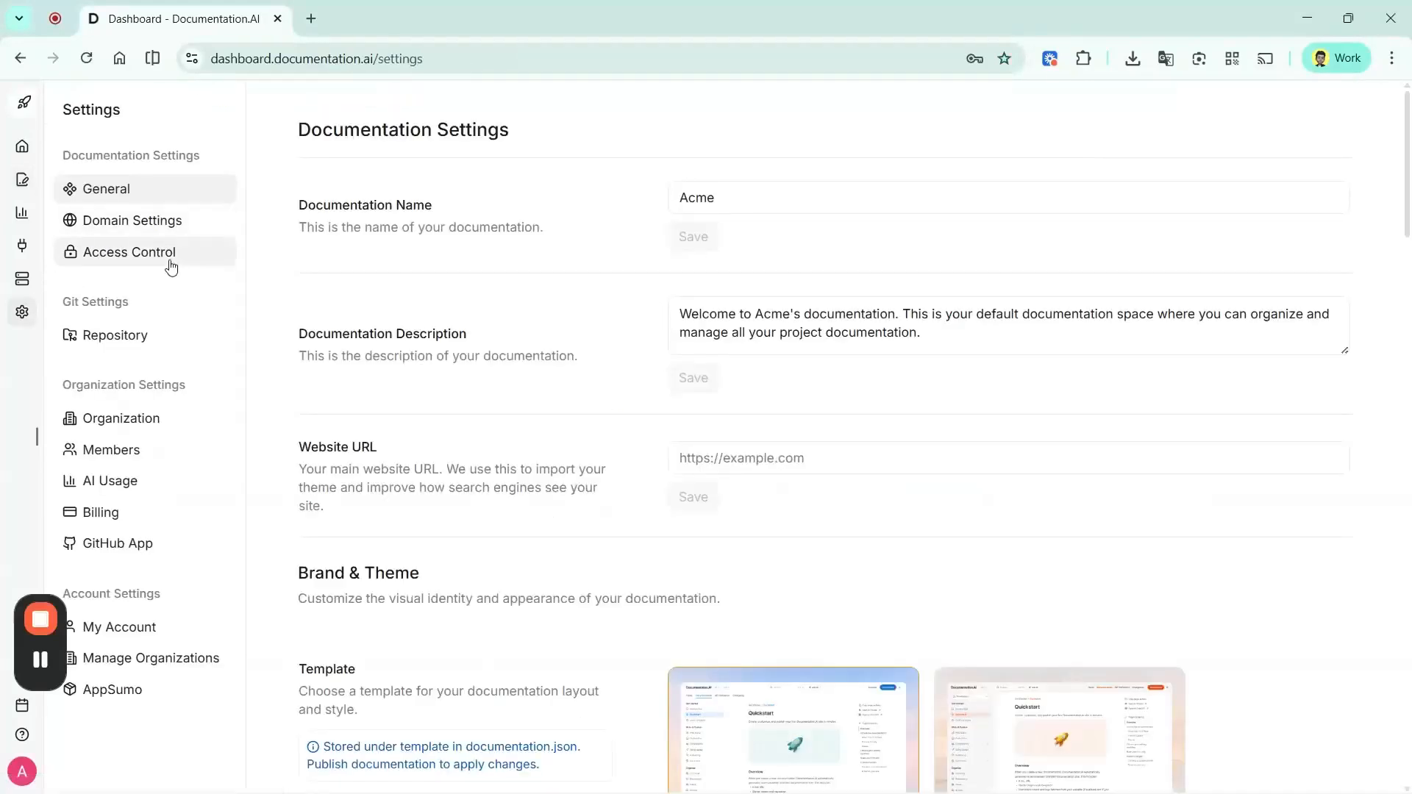
{"action": "left_click", "coordinate": [129, 252]}
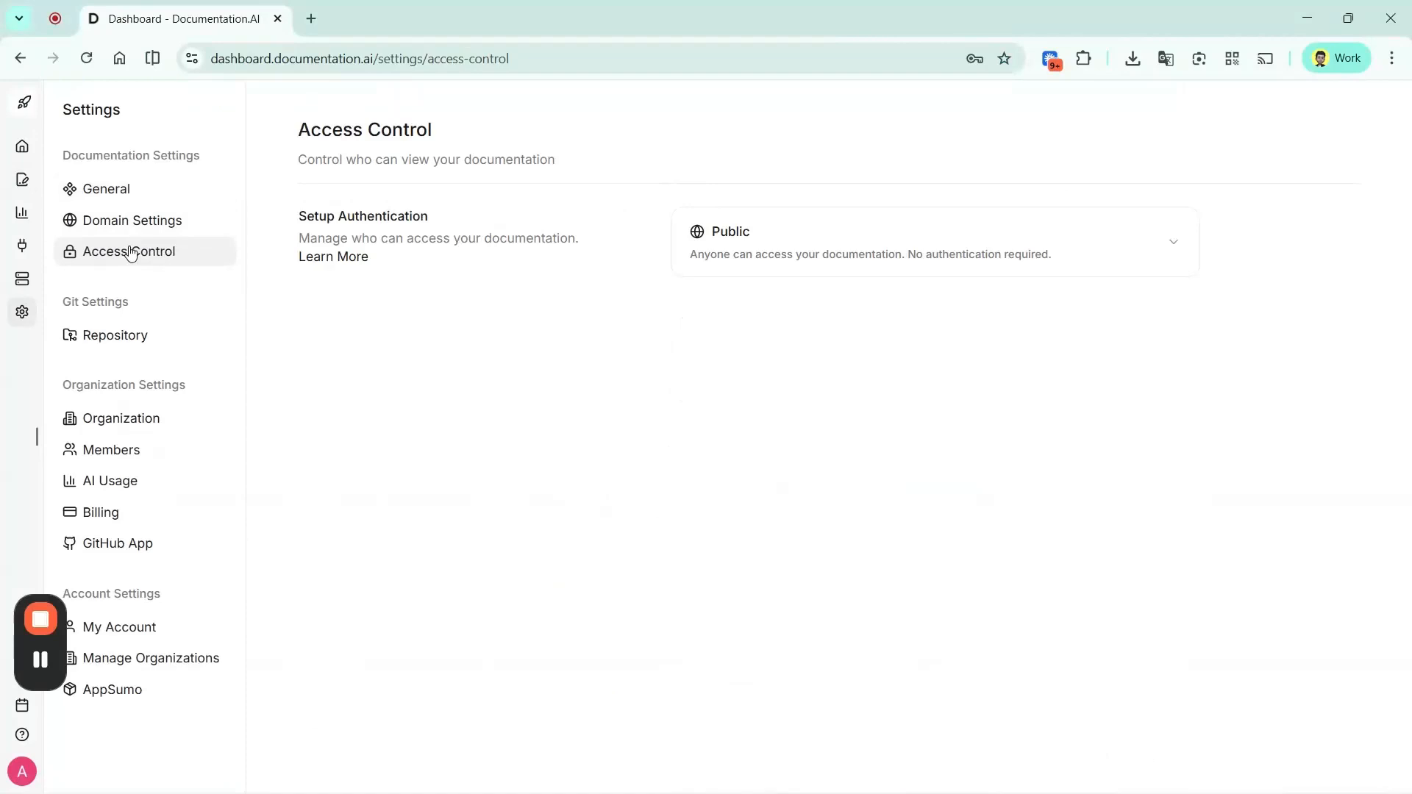
{"action": "left_click", "coordinate": [812, 233]}
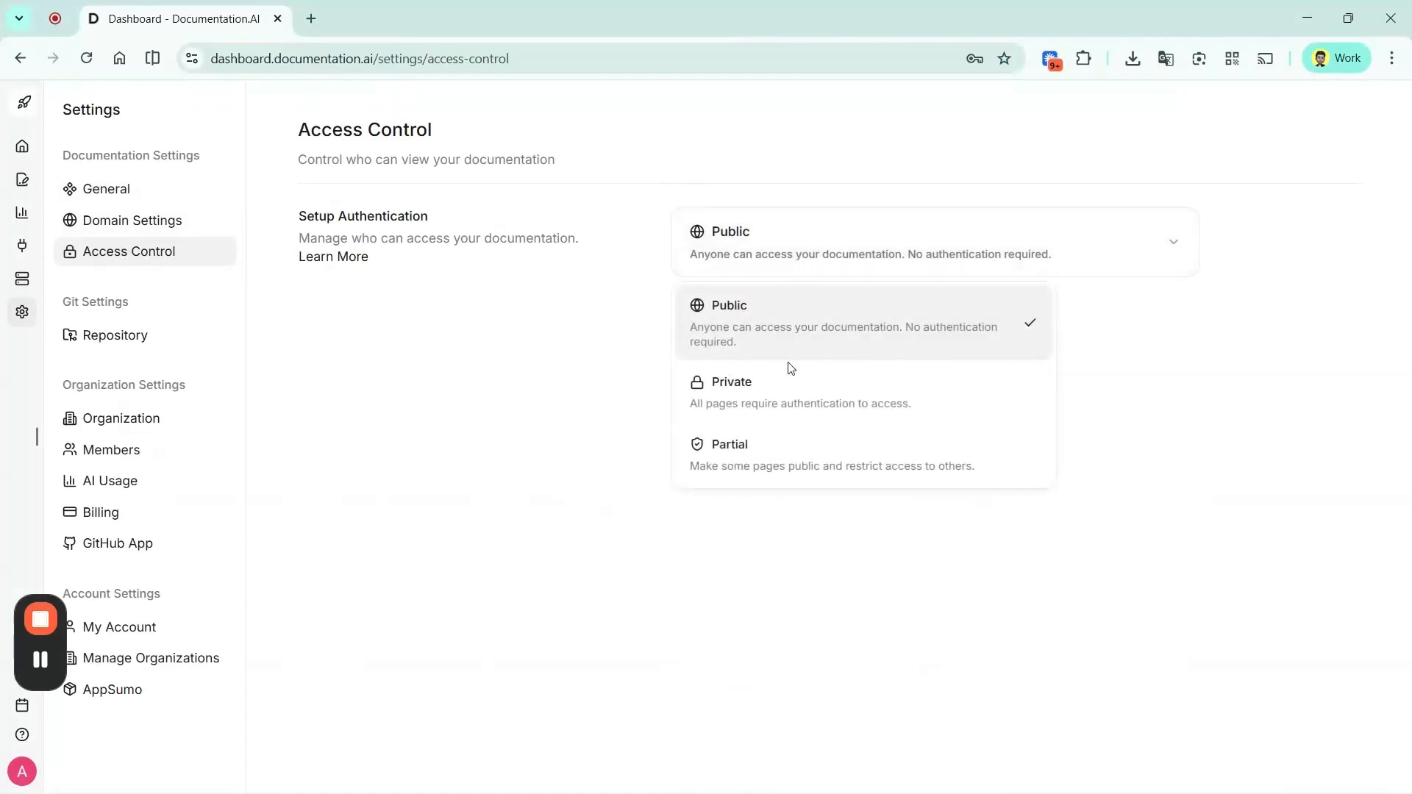
{"action": "left_click", "coordinate": [788, 372]}
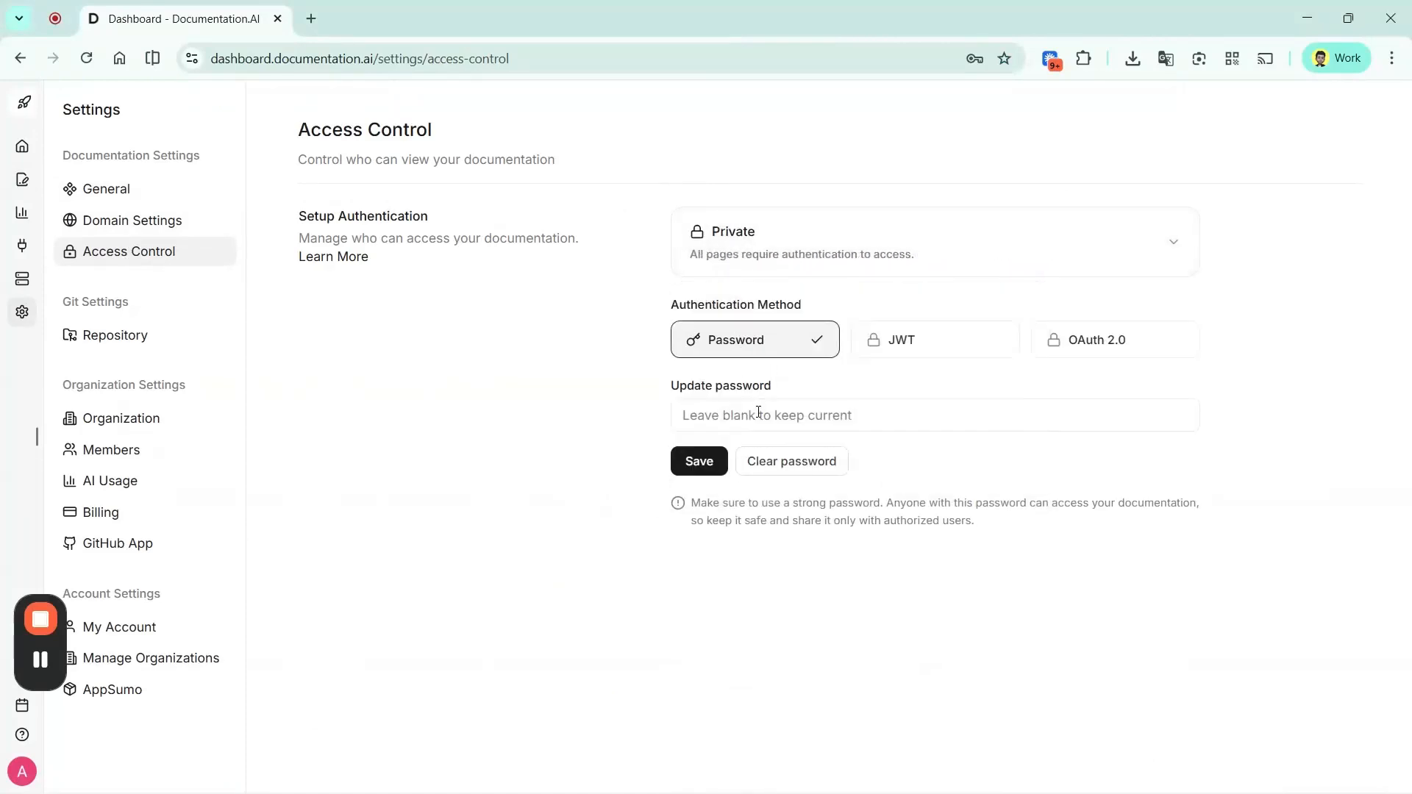
{"action": "type", "text": "••••••••"}
{"action": "key", "text": "Return"}
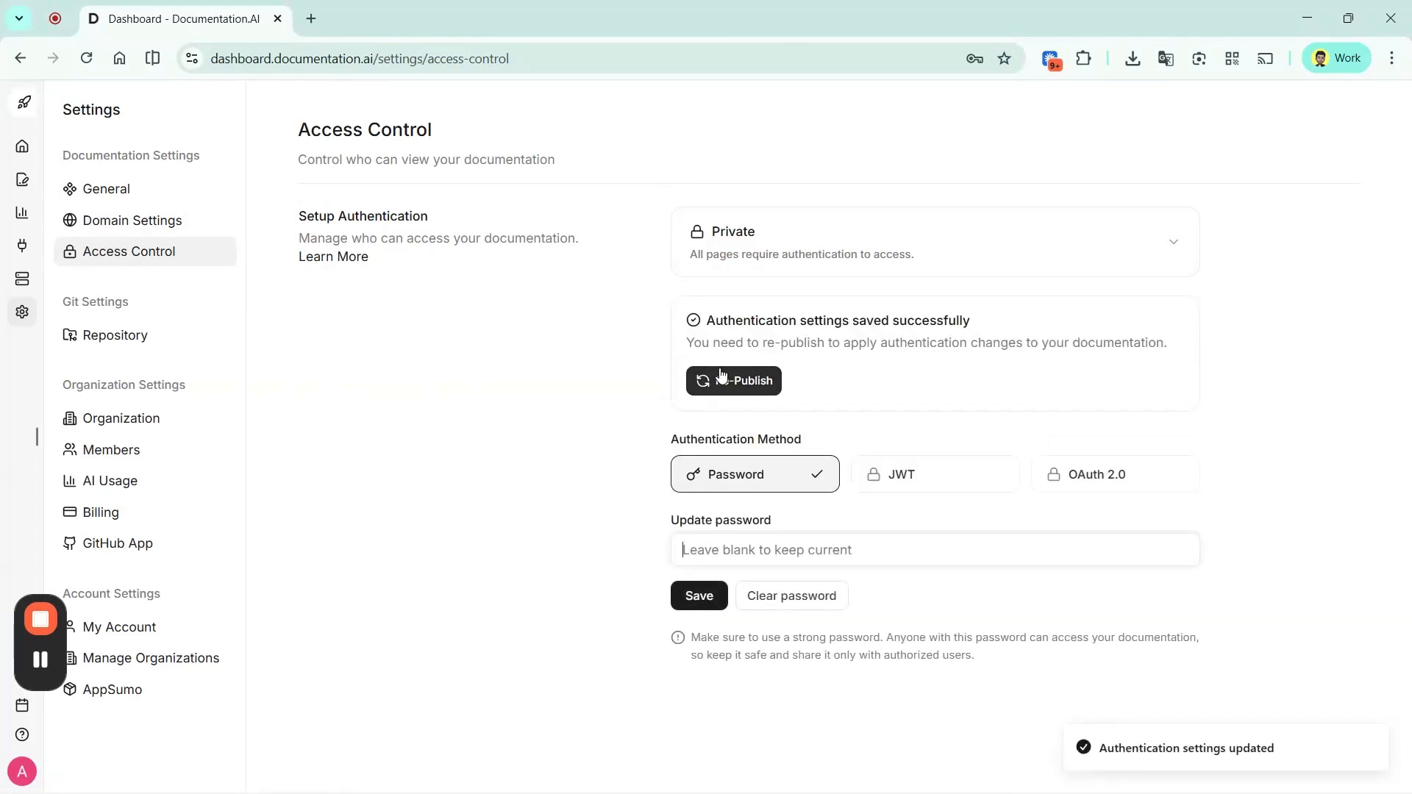
- Re-publish the documentation to apply the authentication change, and open the live ACME site in an Incognito window
{"action": "left_click", "coordinate": [723, 379]}
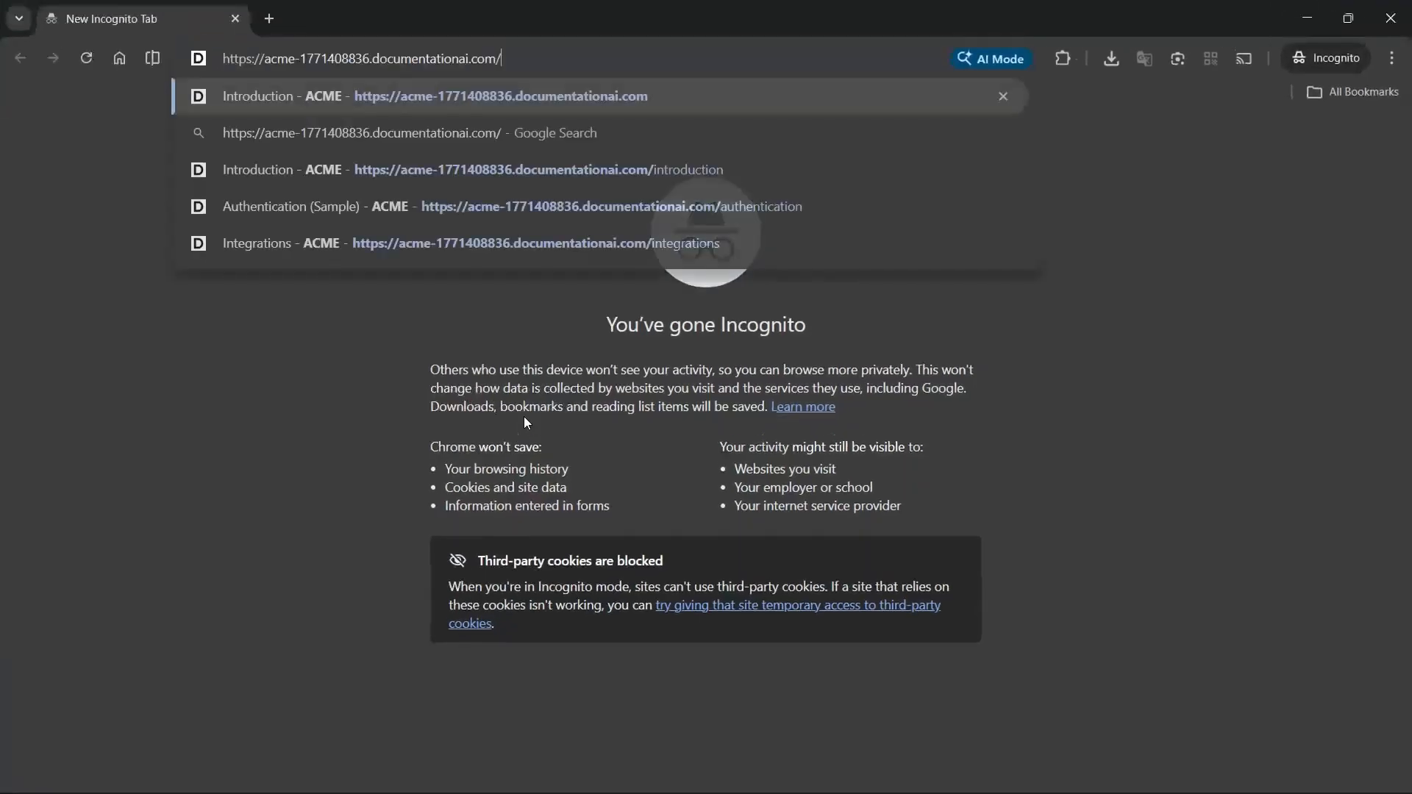
{"action": "key", "text": "Return"}
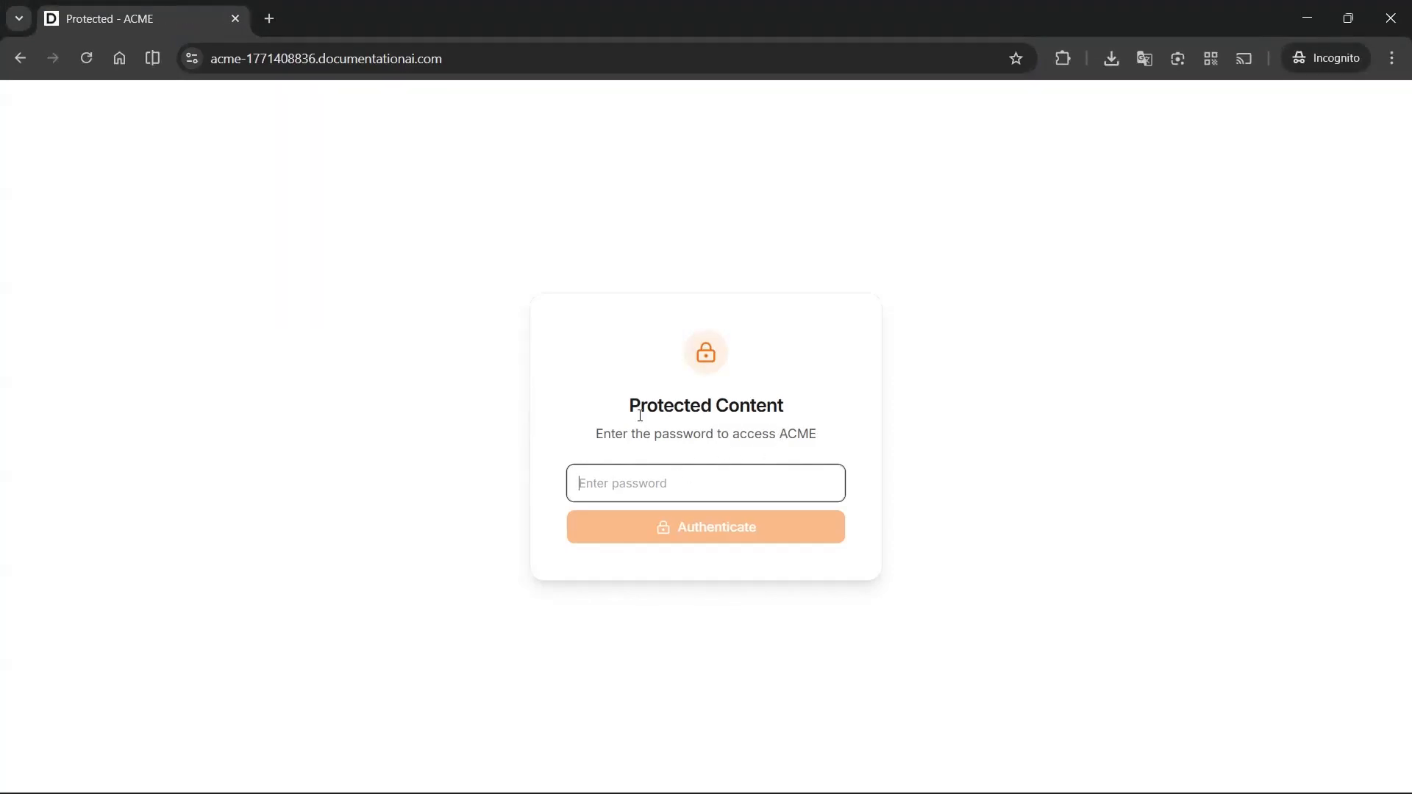
{"action": "left_click_drag", "start_coordinate": [640, 415], "coordinate": [831, 471]}
{"action": "left_click", "coordinate": [777, 481]}
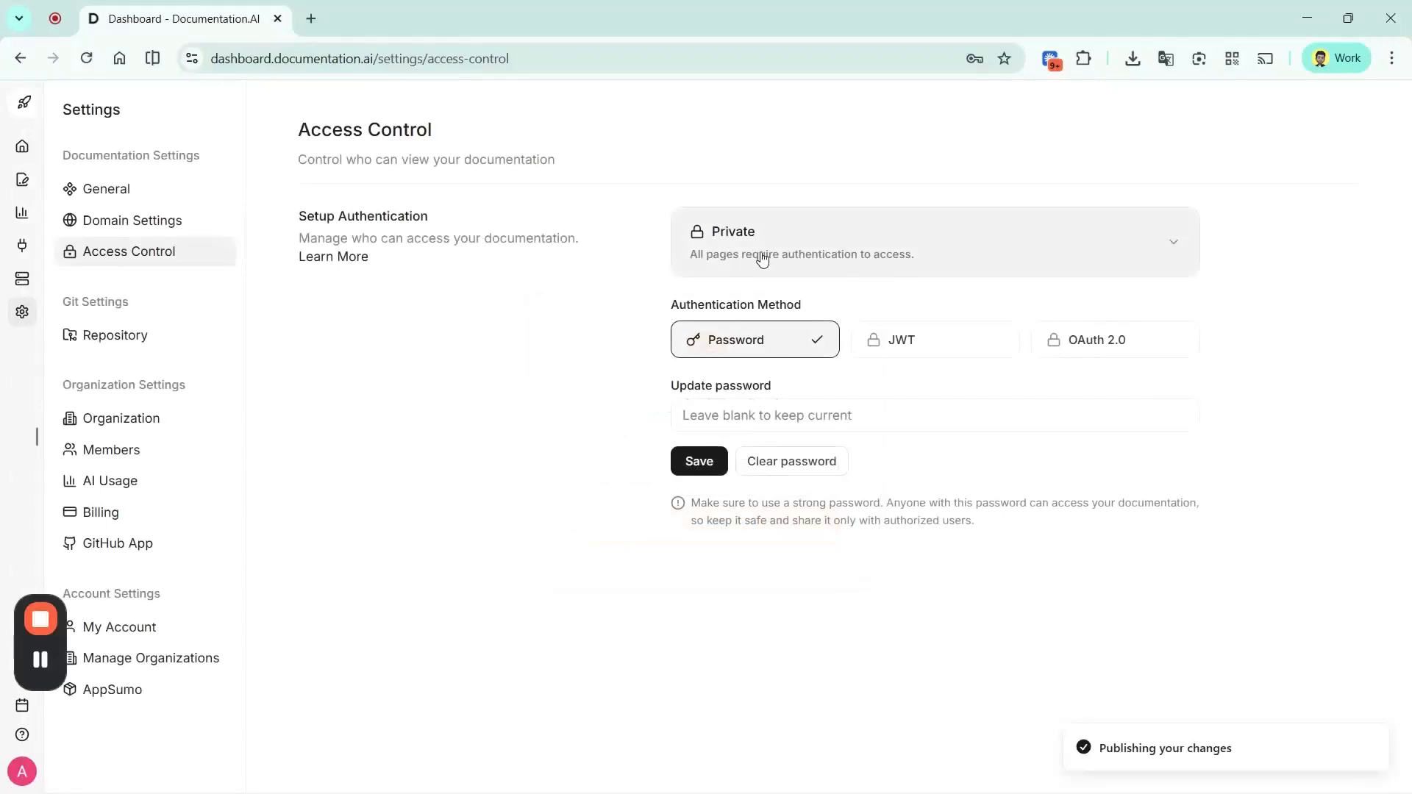
- Switch the documentation's access control to Partial with the Password method, enter an access password and save
{"action": "left_click", "coordinate": [763, 257]}
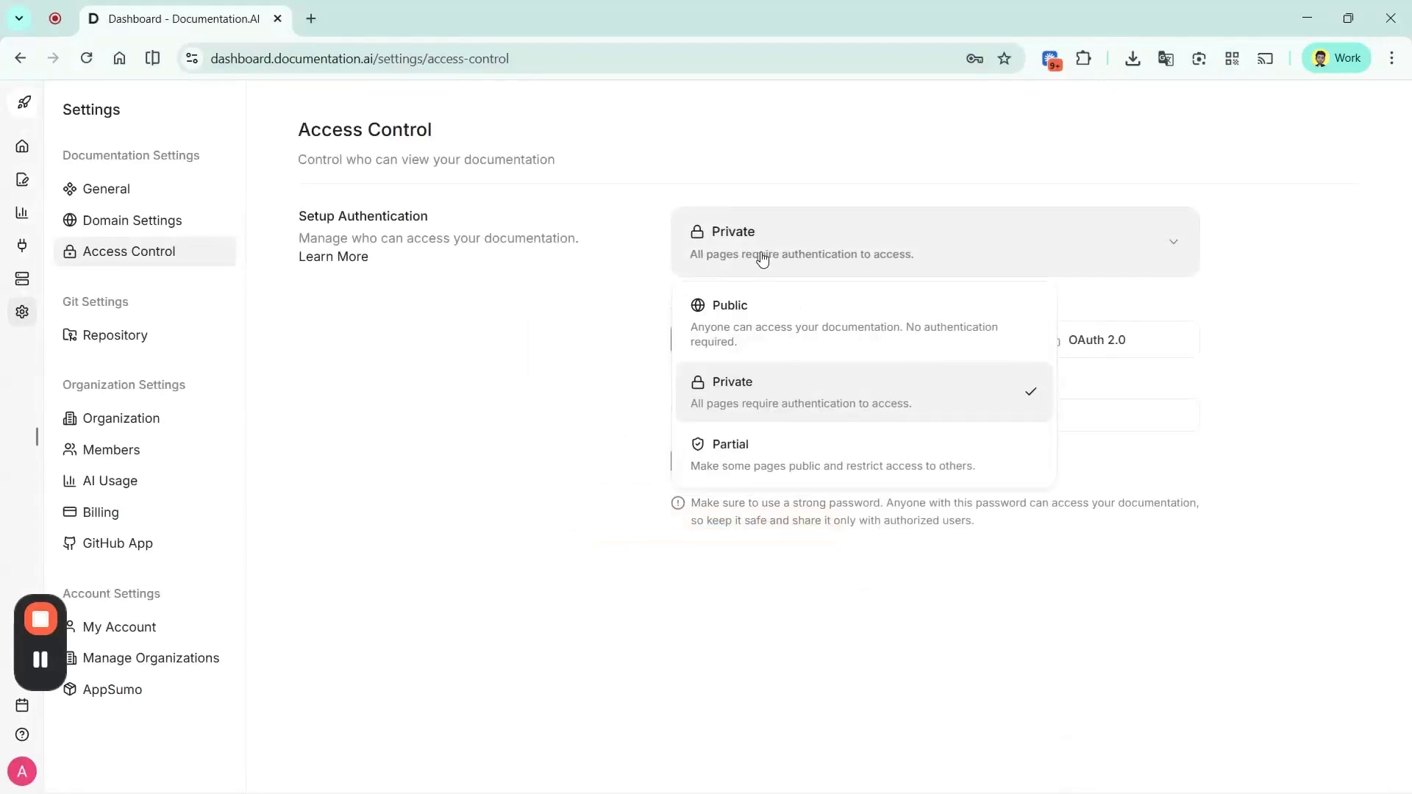
{"action": "left_click", "coordinate": [748, 471]}
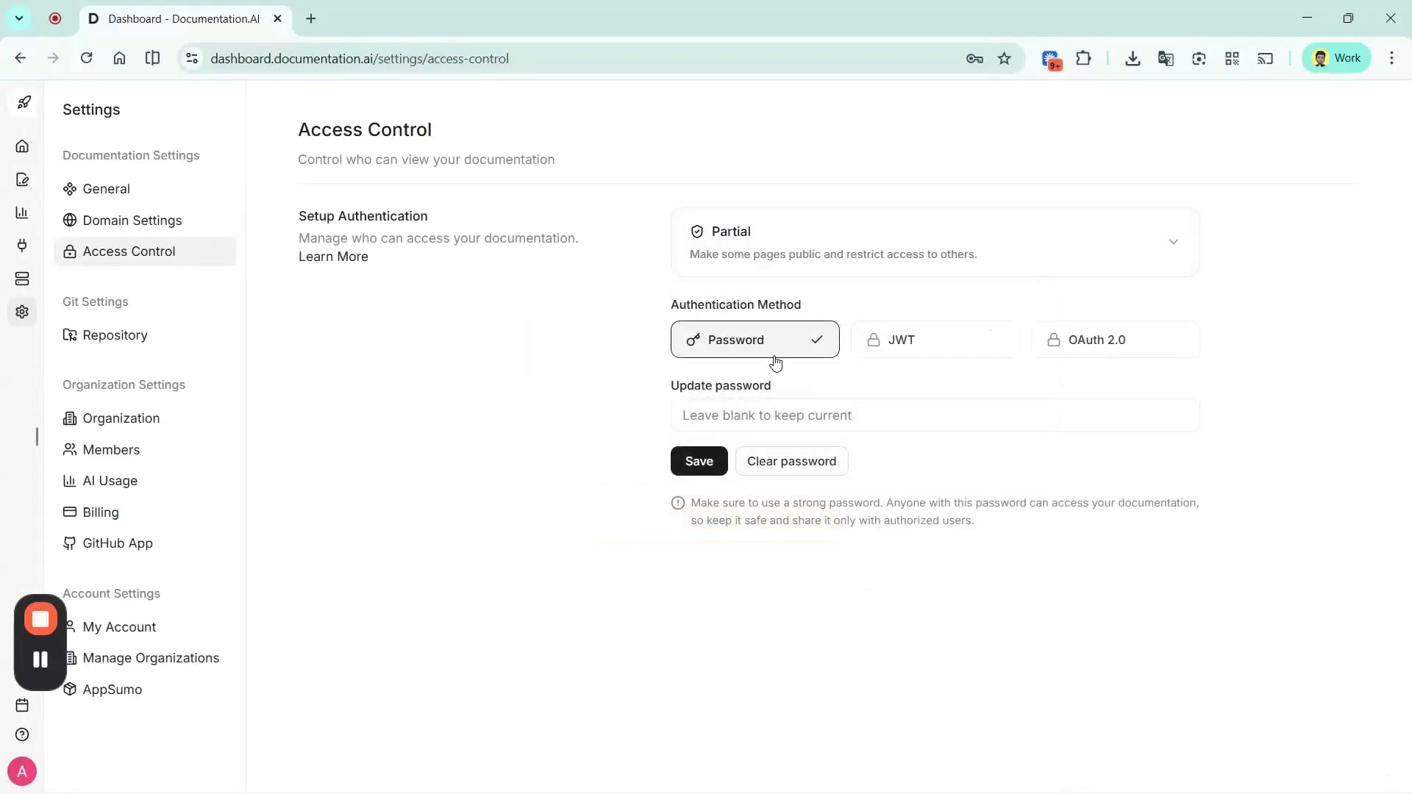
{"action": "type", "text": "a"}
{"action": "type", "text": "•••••••"}
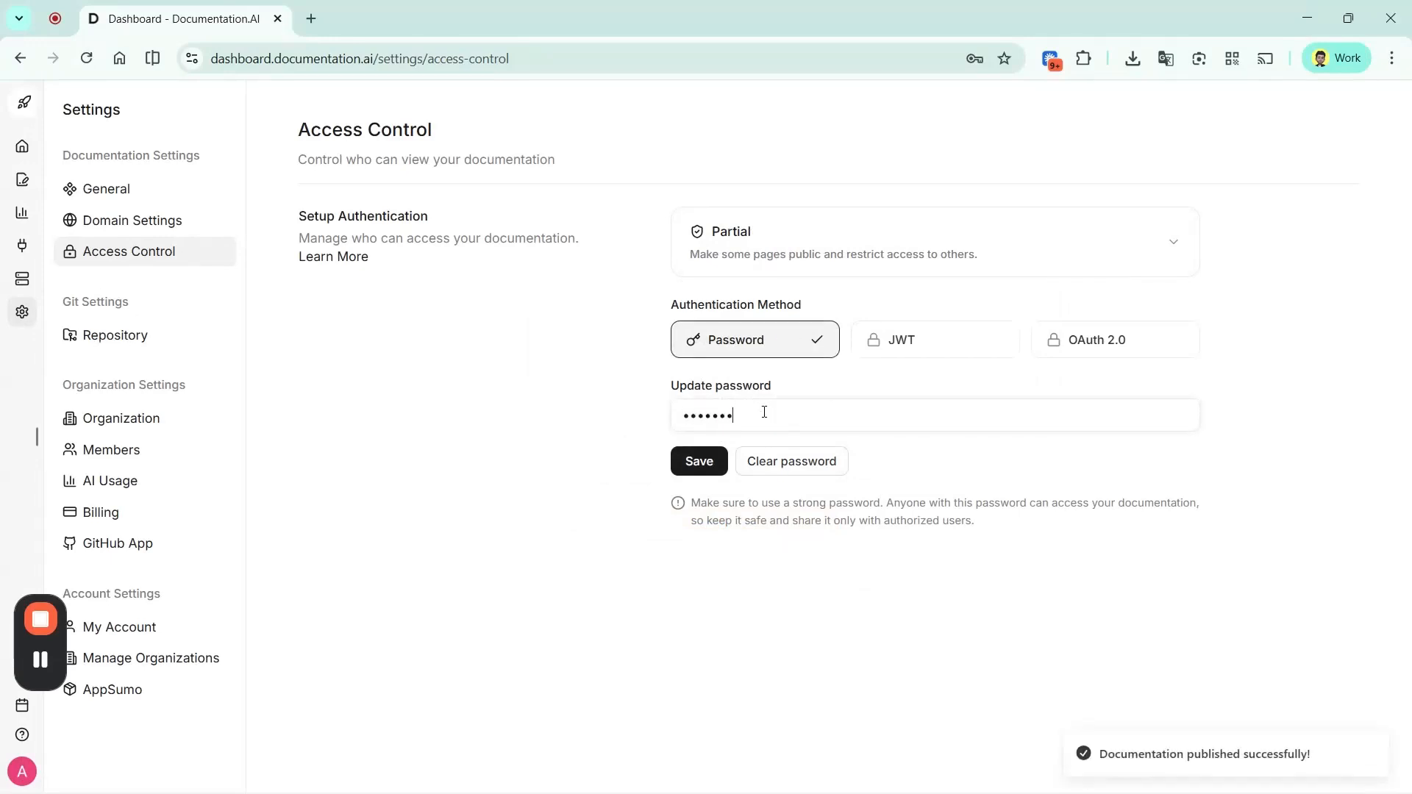
{"action": "key", "text": "Return"}
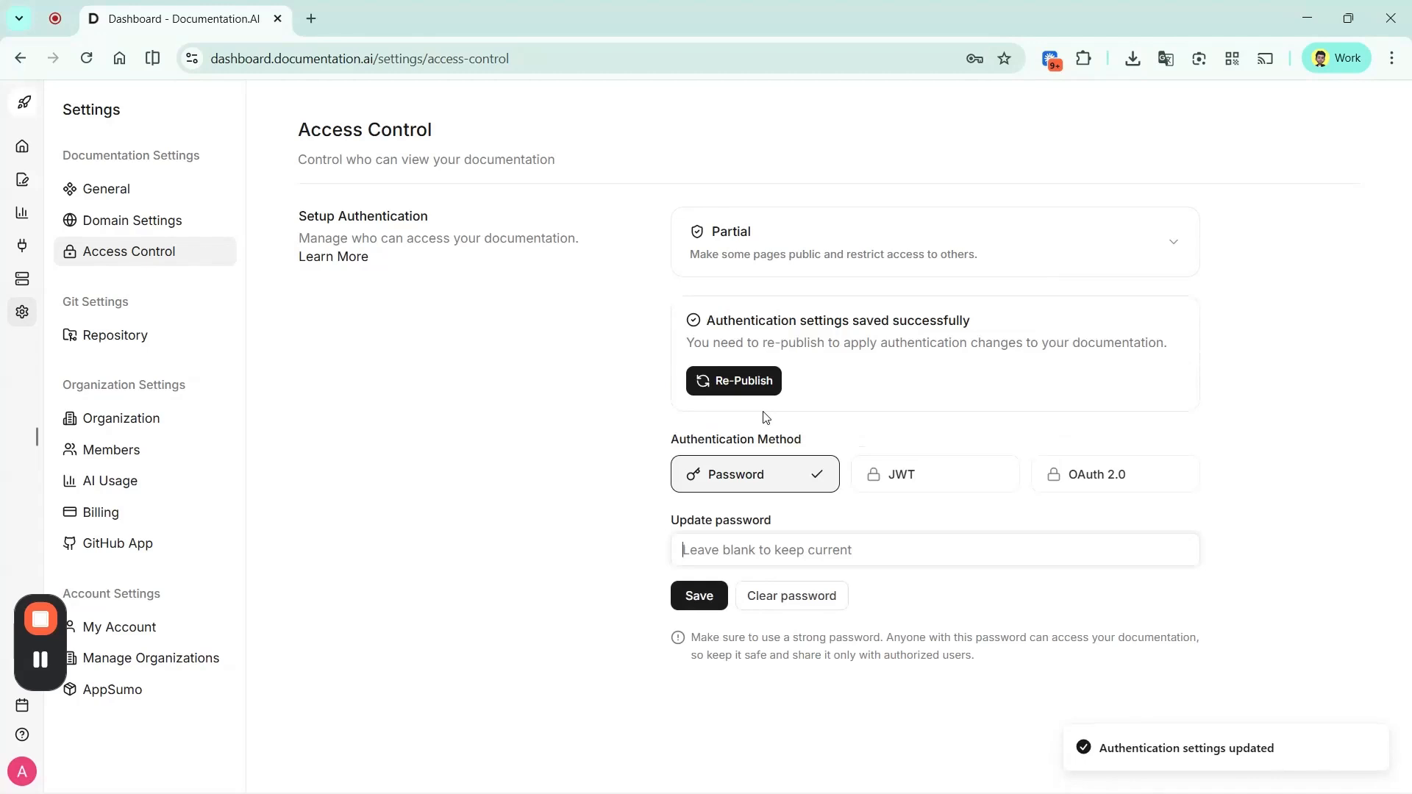
- In the editor, set the Guides tab's authentication to Public, and check the API Reference tab's visibility before returning to Guides
{"action": "left_click", "coordinate": [20, 188]}
{"action": "left_click", "coordinate": [214, 155]}
{"action": "left_click", "coordinate": [200, 222]}
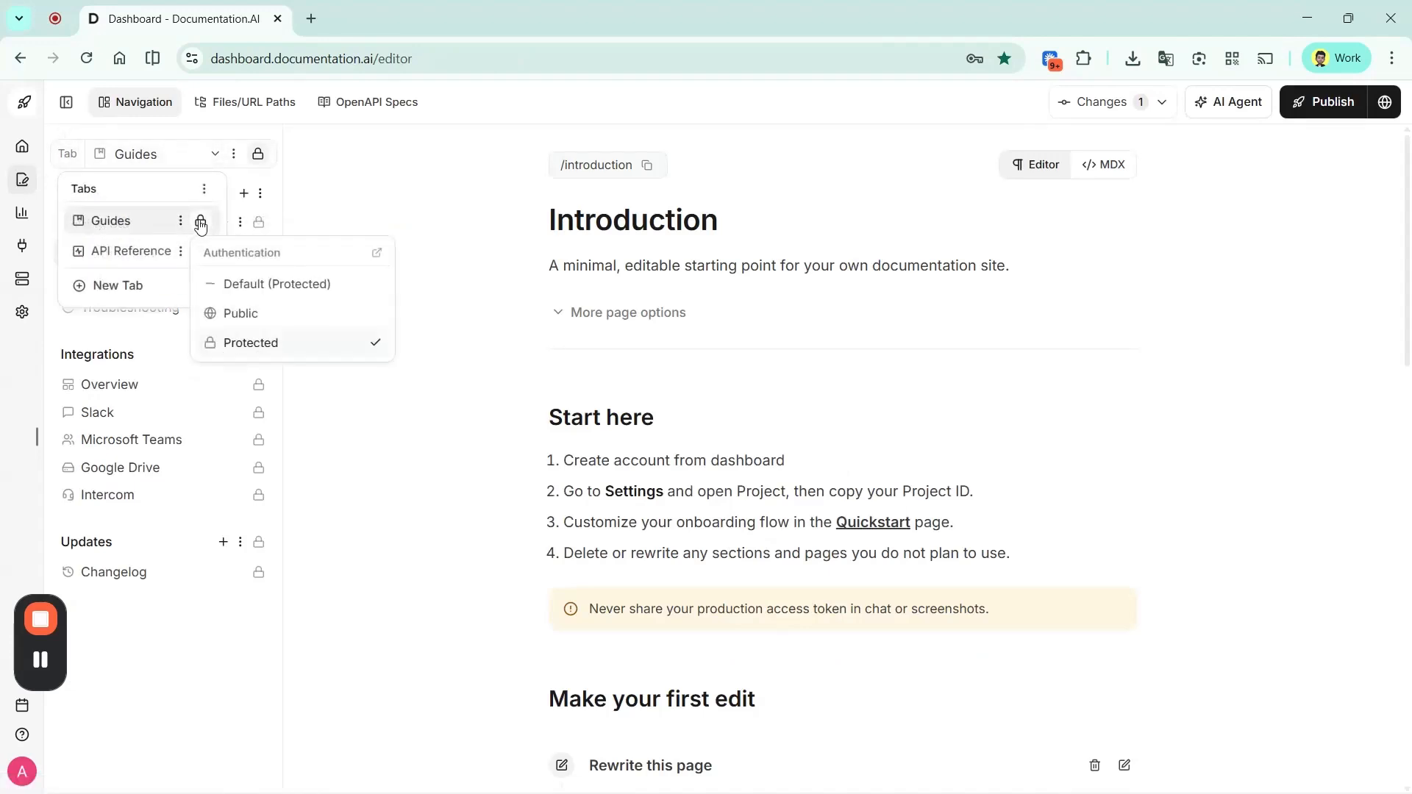
{"action": "left_click", "coordinate": [245, 316]}
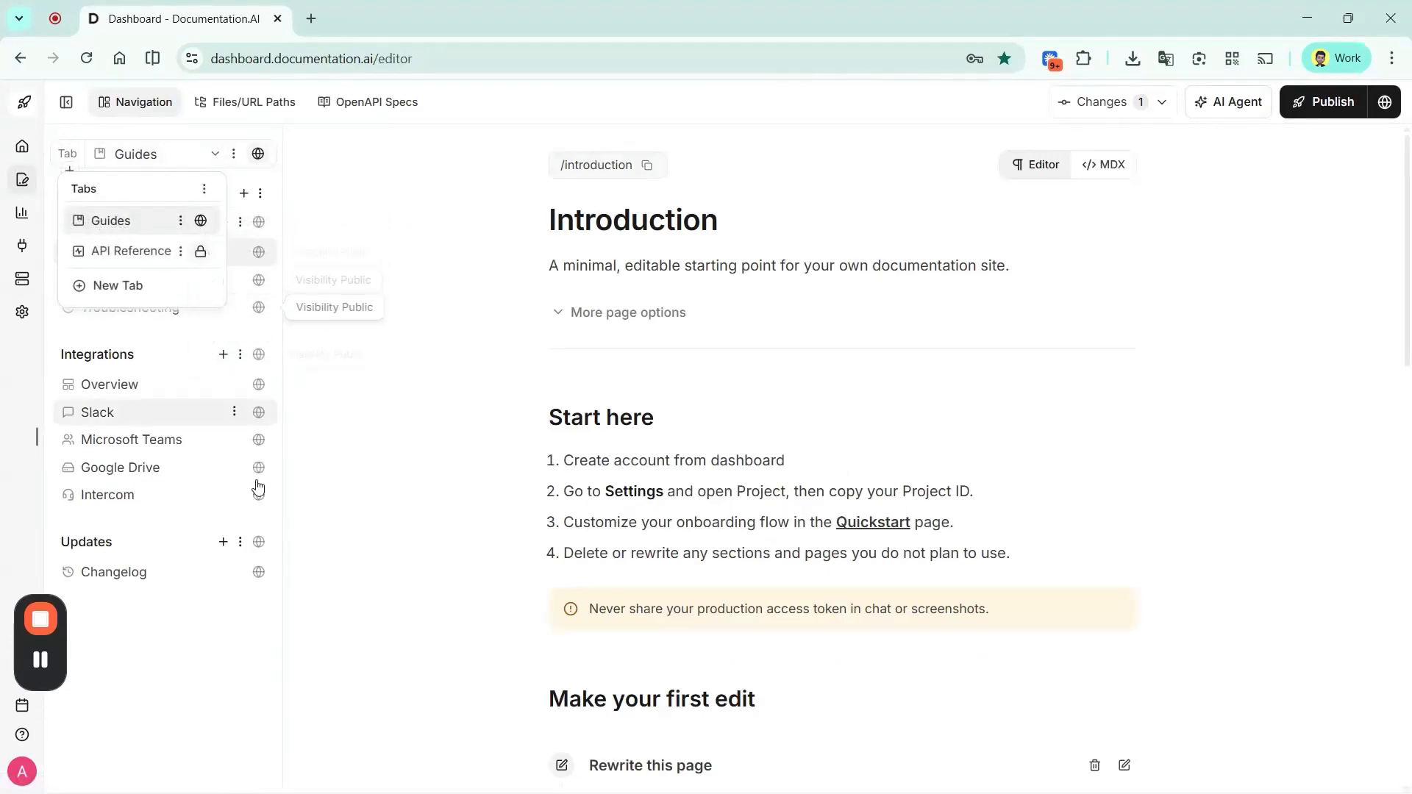
{"action": "left_click", "coordinate": [145, 254]}
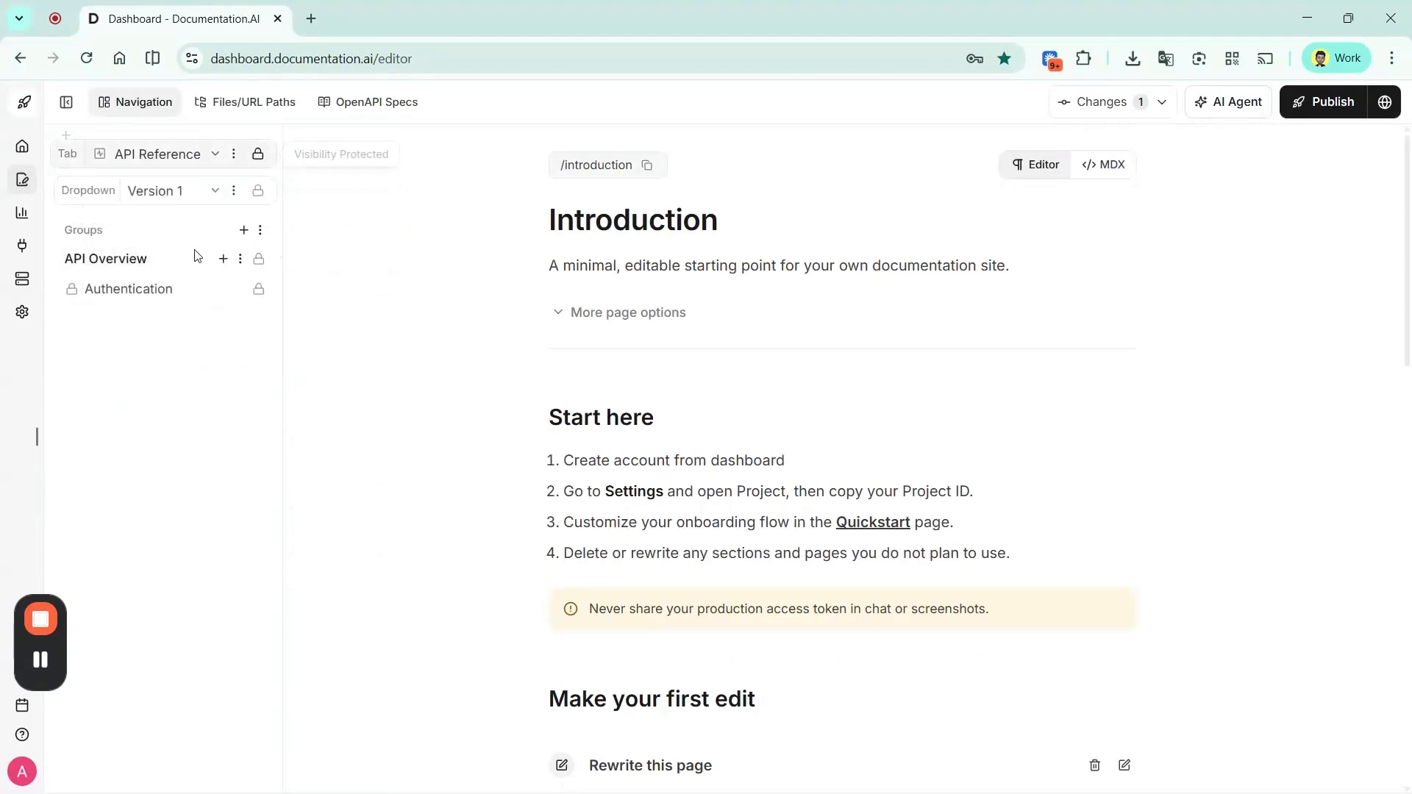
{"action": "left_click", "coordinate": [161, 163]}
{"action": "left_click", "coordinate": [124, 222]}
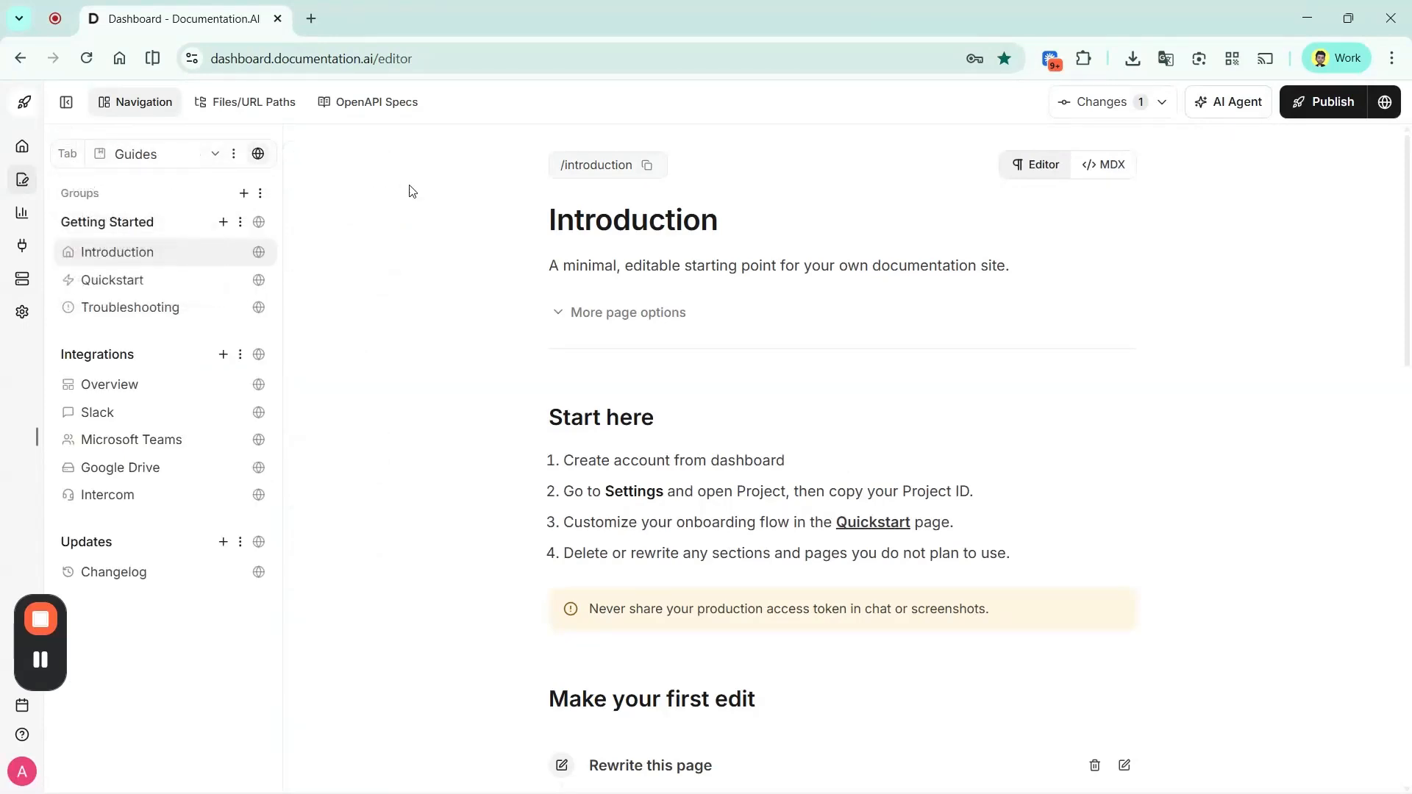
- Publish the documentation and open acme-1771408836.documentationai.com in an Incognito window
{"action": "left_click", "coordinate": [1322, 100]}
{"action": "key", "text": "ctrl+shift+n"}
{"action": "type", "text": "https://acme-1771408836.documentationai.com"}
{"action": "key", "text": "Return"}
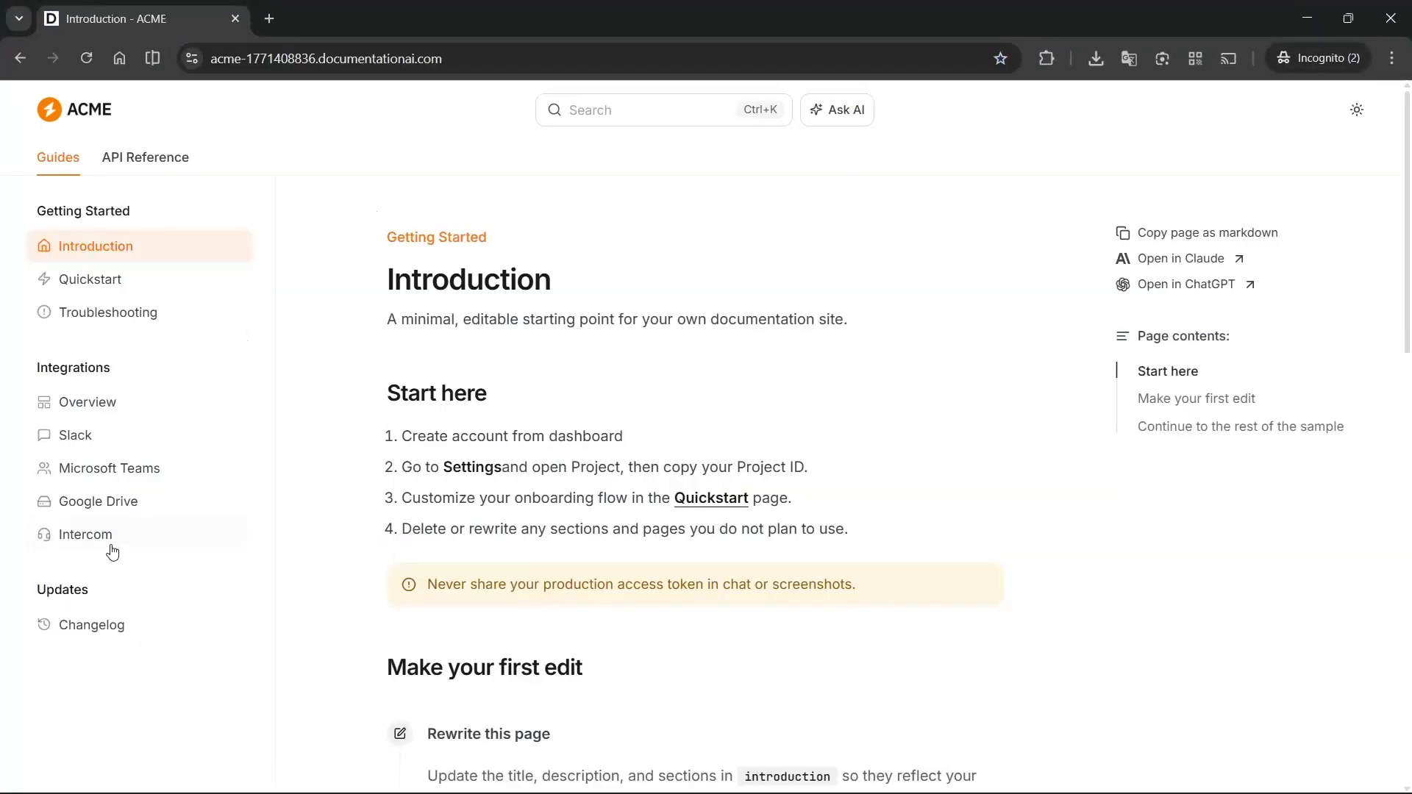
- Open the API Reference on the live site, authenticate with the access password and return to the Guides
{"action": "left_click", "coordinate": [155, 162]}
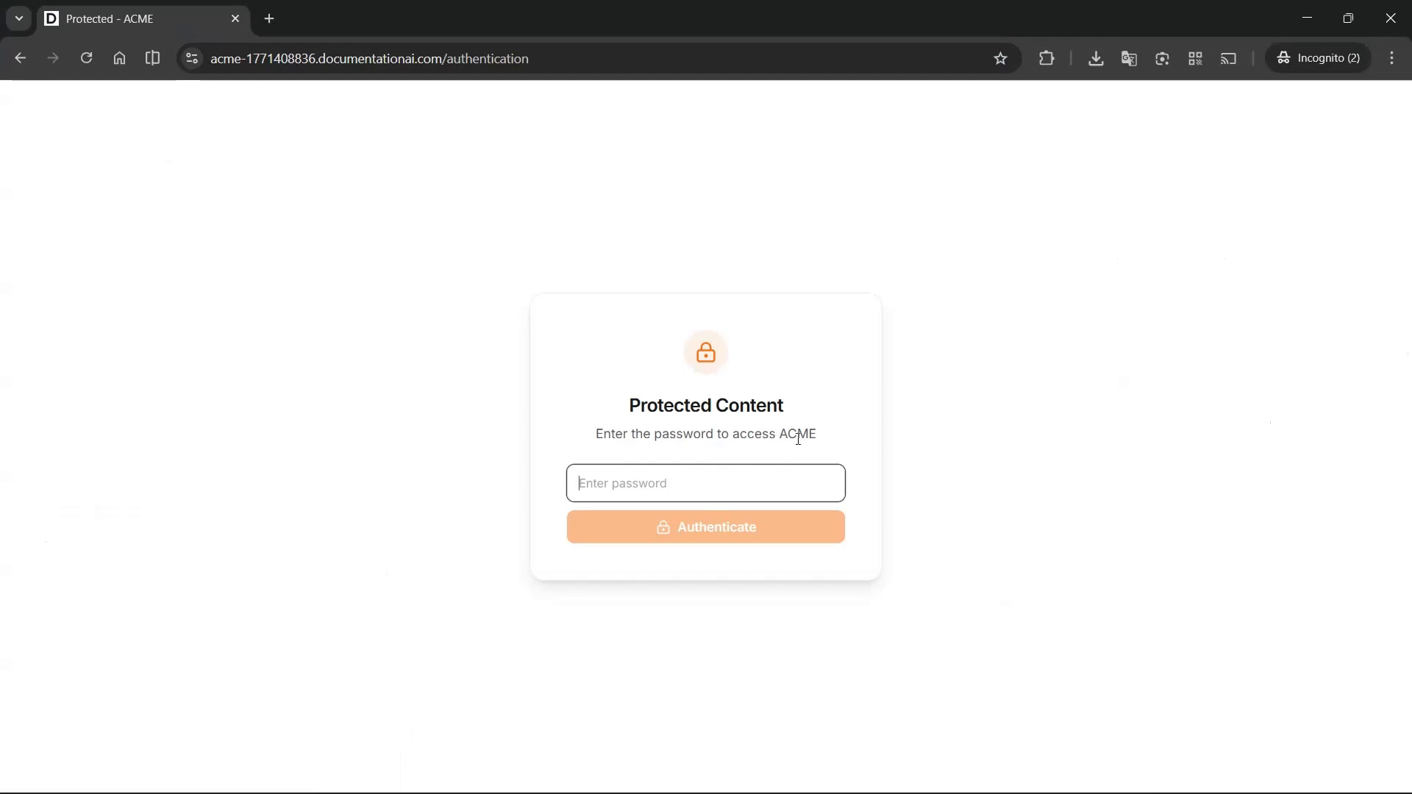
{"action": "type", "text": "••••••••"}
{"action": "key", "text": "Return"}
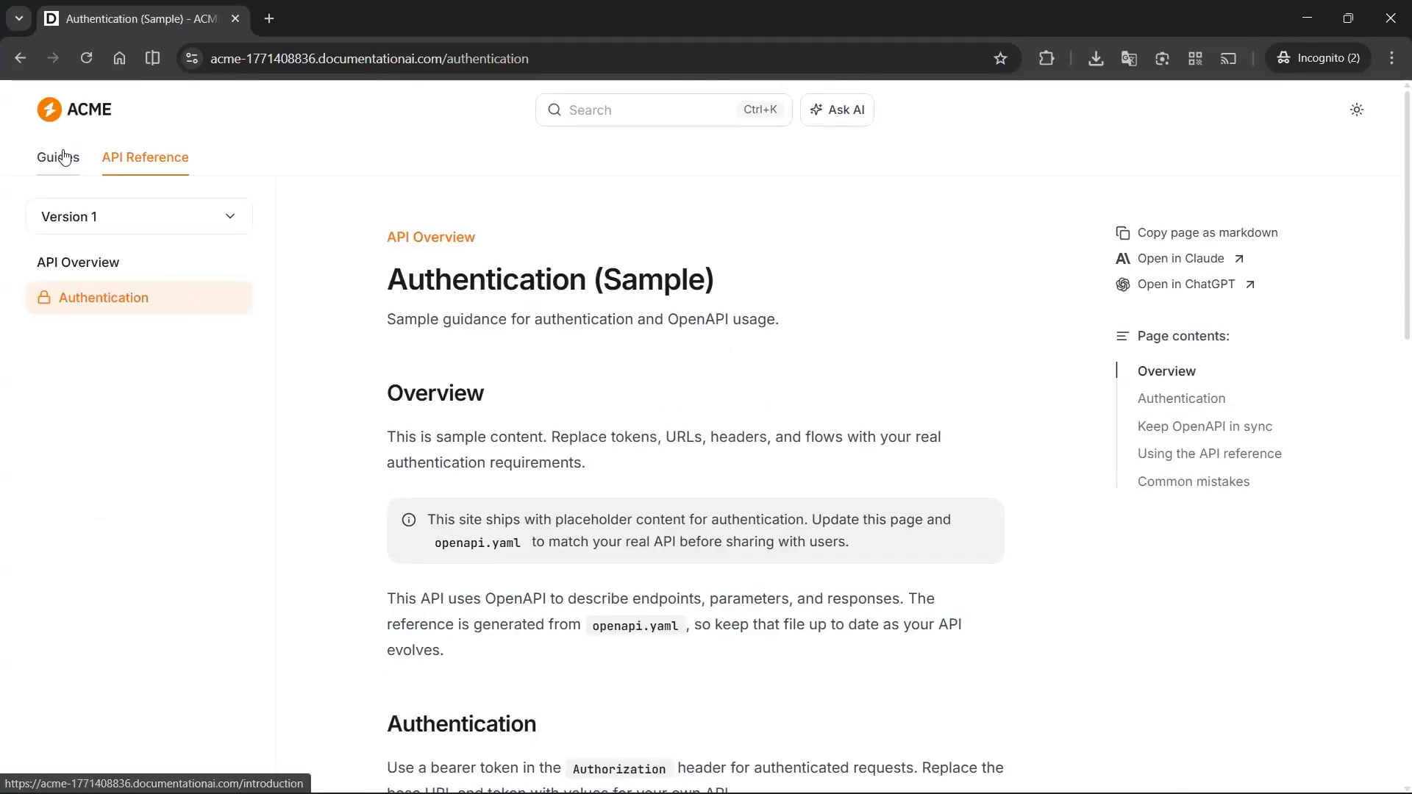
{"action": "left_click", "coordinate": [64, 156]}
- In the general documentation settings, try both Brand & Theme templates and select Atlas
{"action": "left_click", "coordinate": [26, 312]}
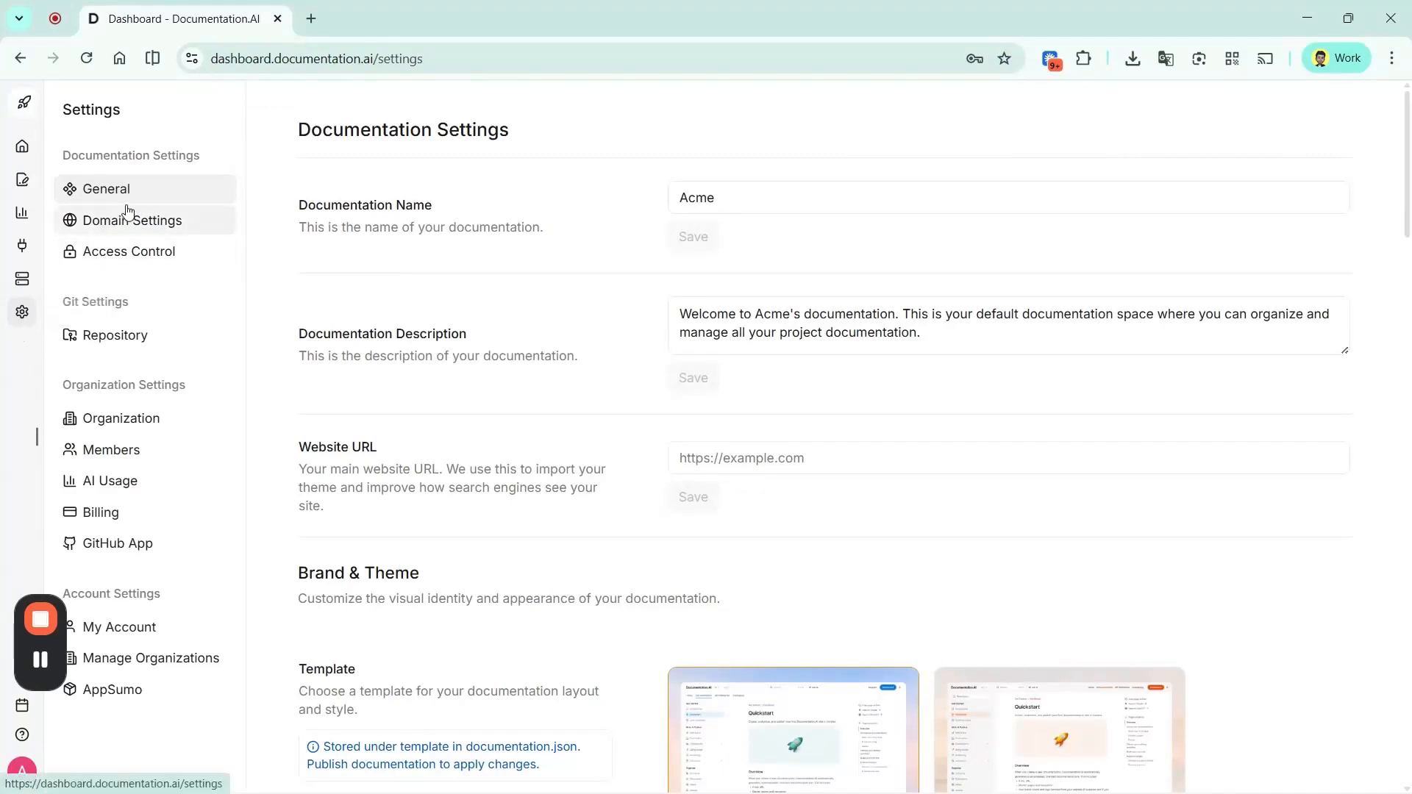
{"action": "scroll", "coordinate": [588, 464], "scroll_direction": "down", "scroll_amount": 4}
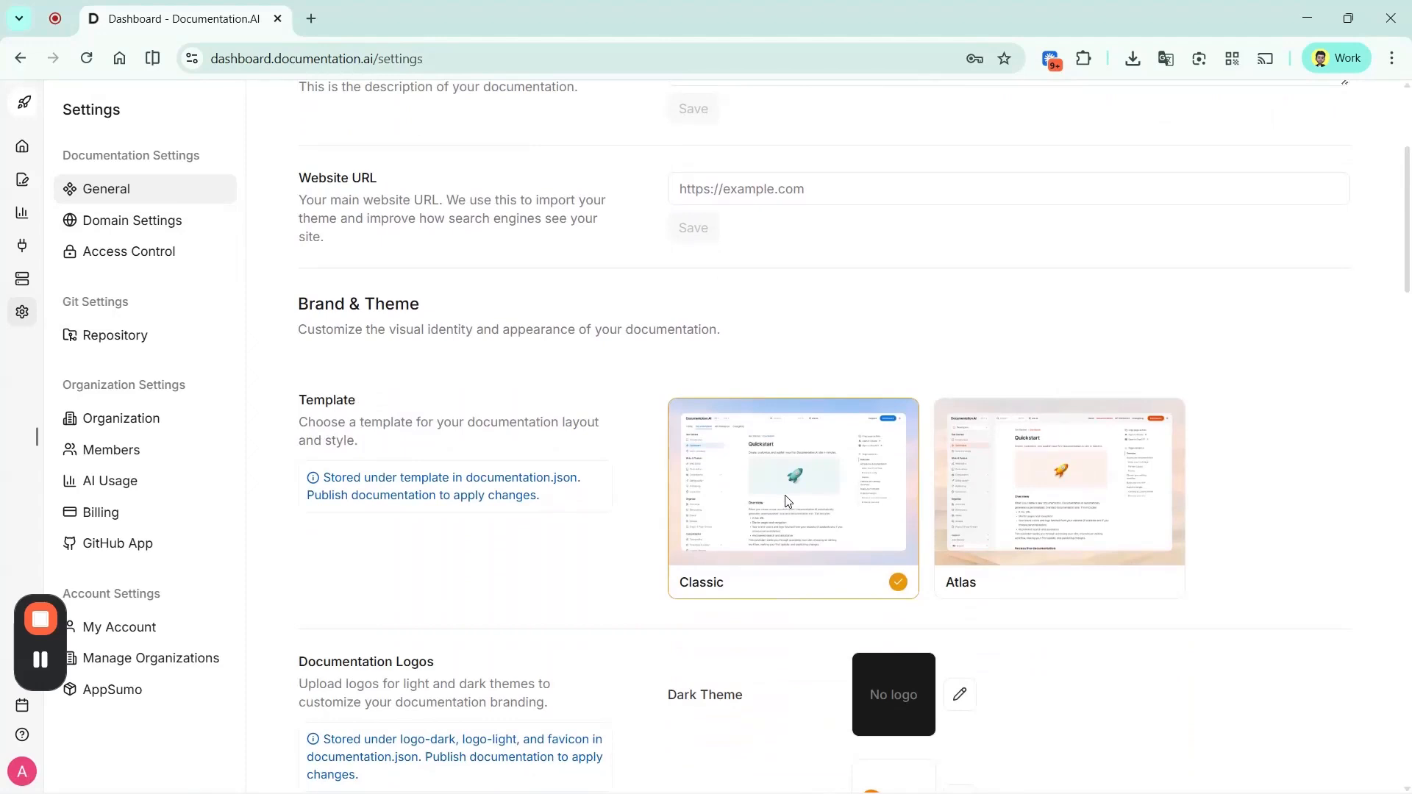
{"action": "left_click", "coordinate": [1064, 528]}
{"action": "left_click", "coordinate": [822, 541]}
{"action": "left_click", "coordinate": [998, 552]}
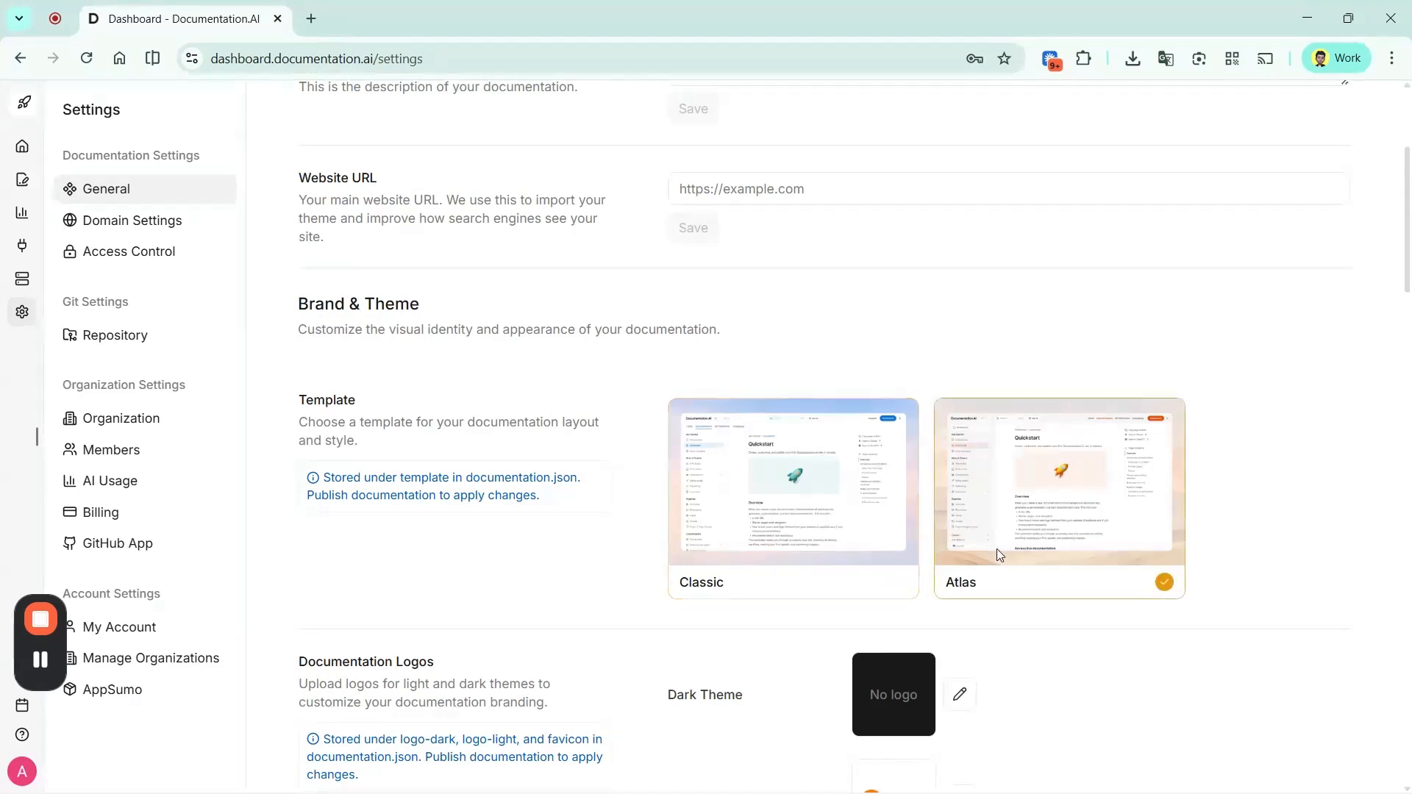
- Publish the documentation from the editor and browse acme-1771408836.documentationai.com in an Incognito window, opening the Quickstart page
{"action": "left_click", "coordinate": [22, 180]}
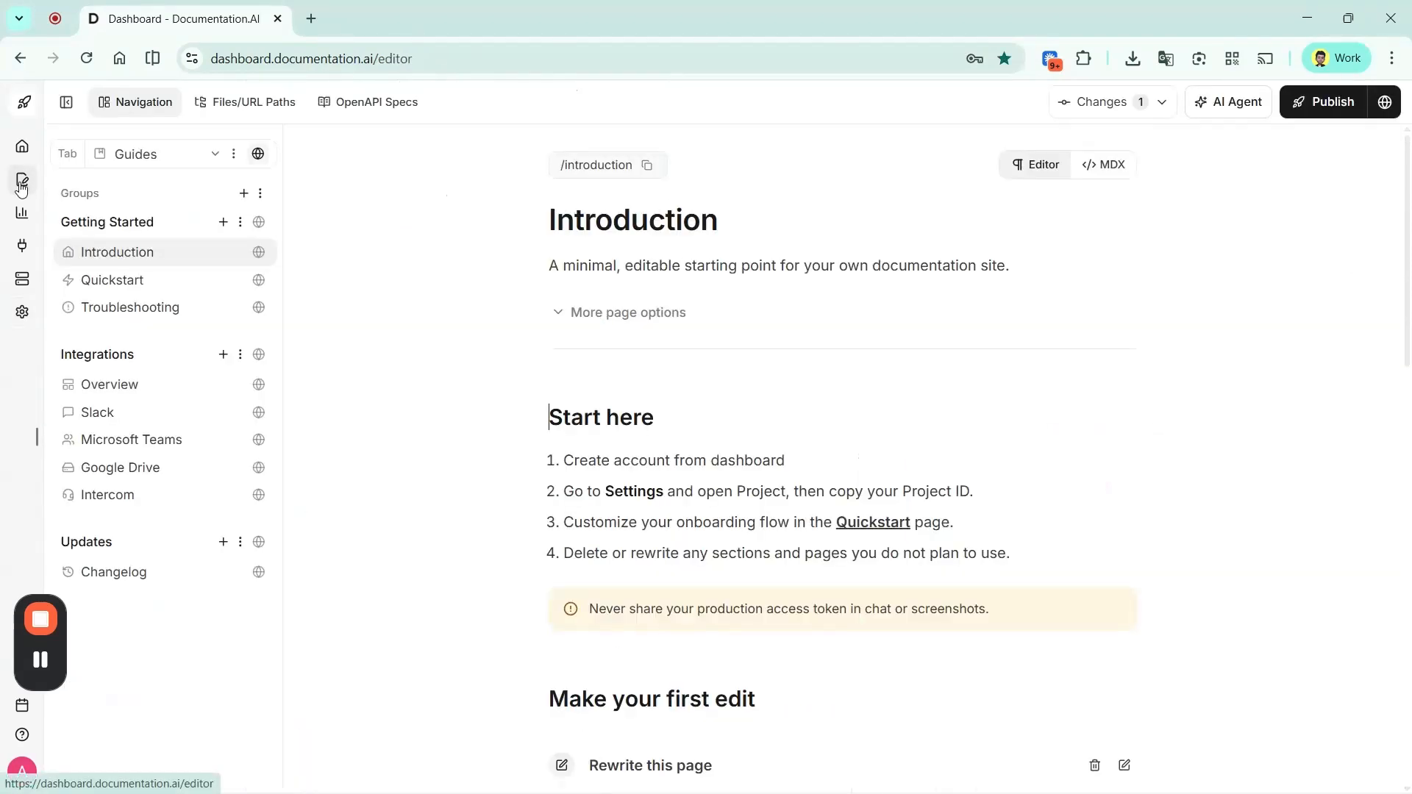
{"action": "left_click", "coordinate": [1291, 110]}
{"action": "key", "text": "ctrl+shift+n"}
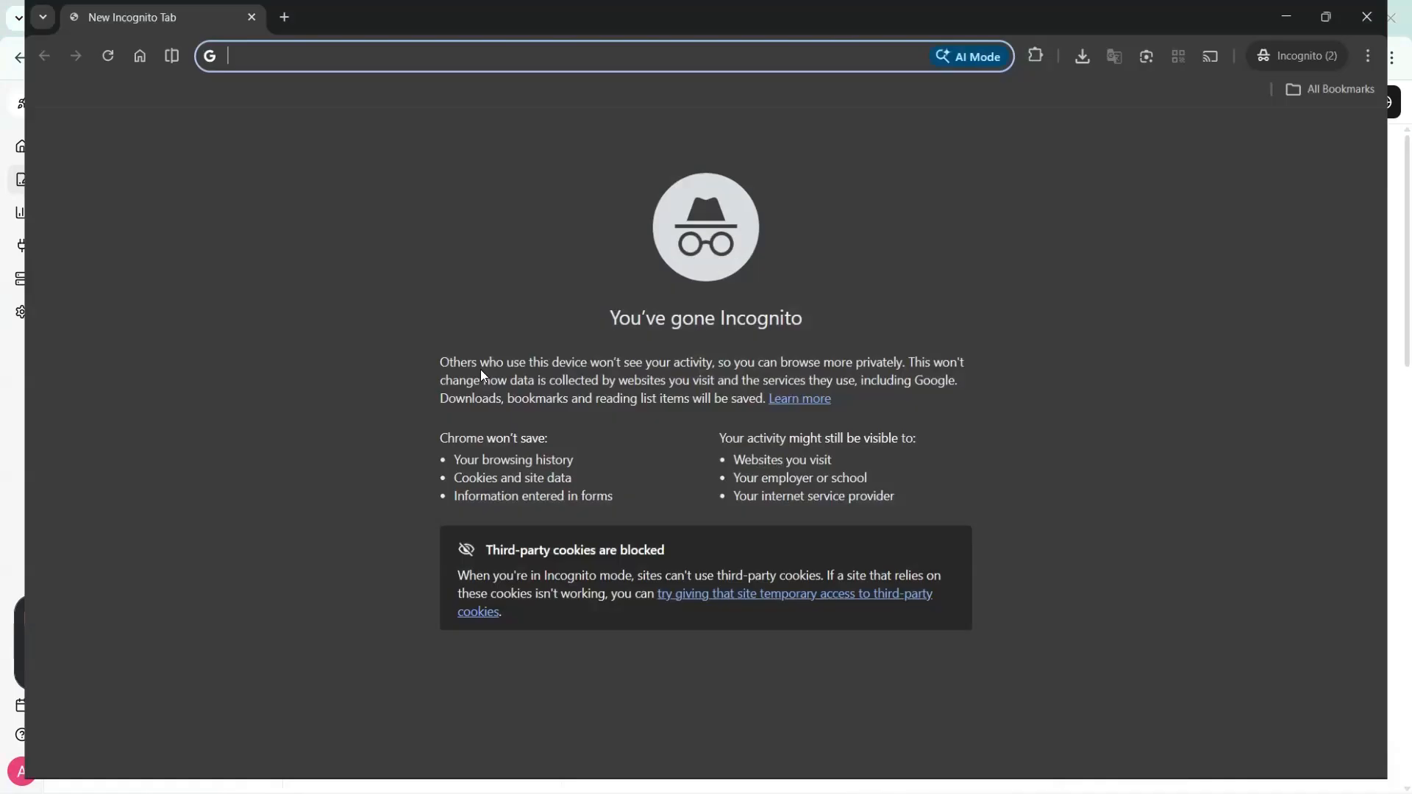
{"action": "type", "text": "acme-1771408836.documentationai.com"}
{"action": "key", "text": "Return"}
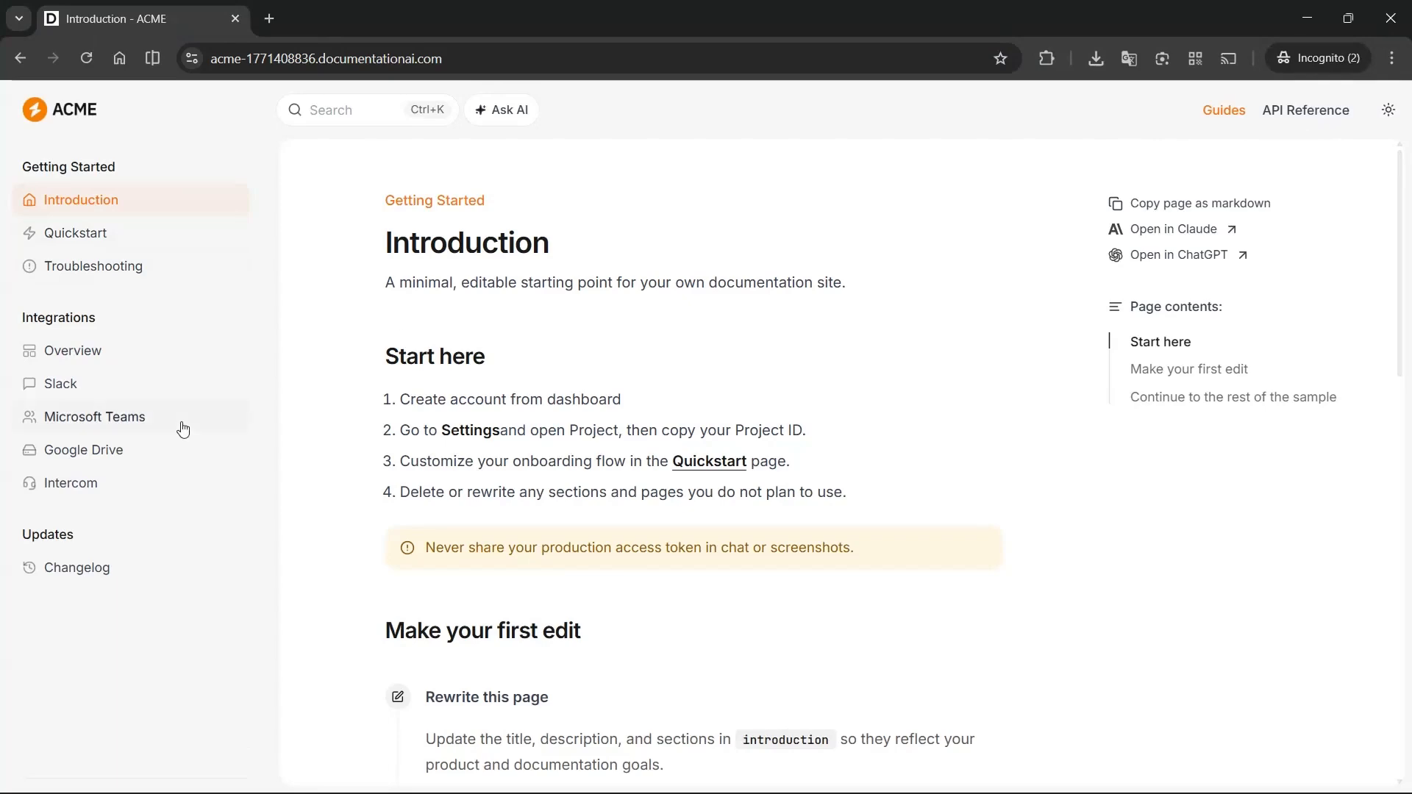
{"action": "left_click", "coordinate": [103, 243]}
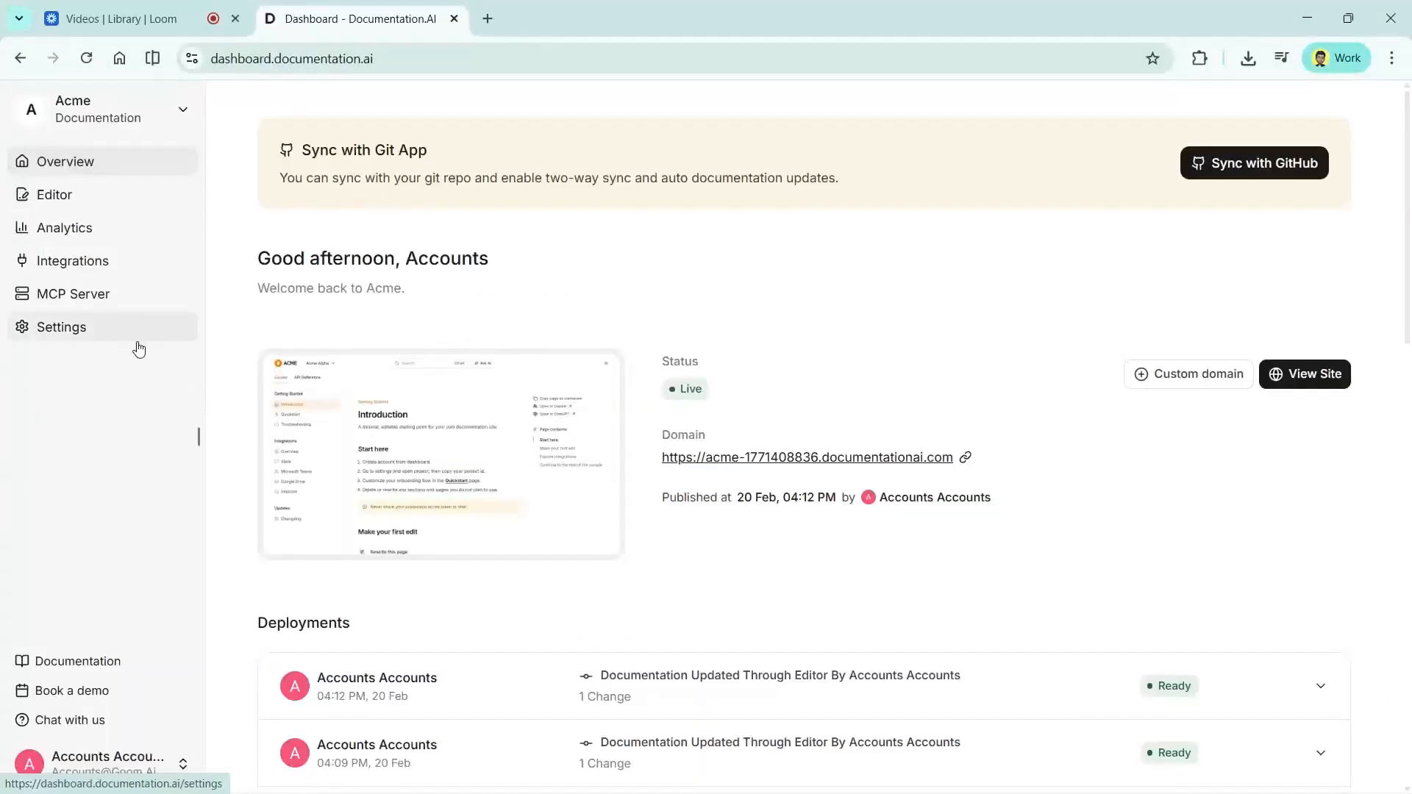
- In the documentation's domain settings, enter docs.acme.com as the custom domain
{"action": "left_click", "coordinate": [131, 336]}
{"action": "left_click", "coordinate": [200, 422]}
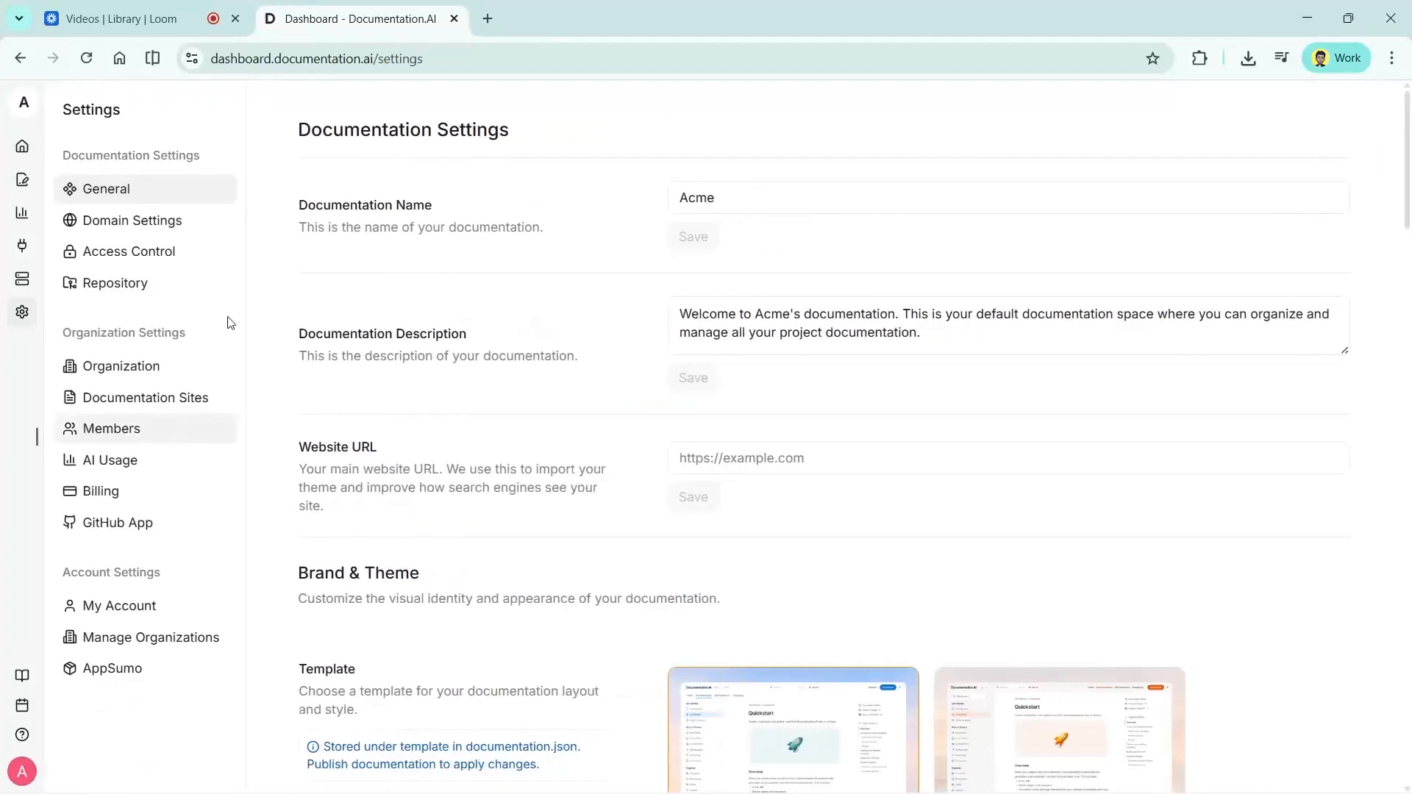
{"action": "left_click", "coordinate": [189, 233]}
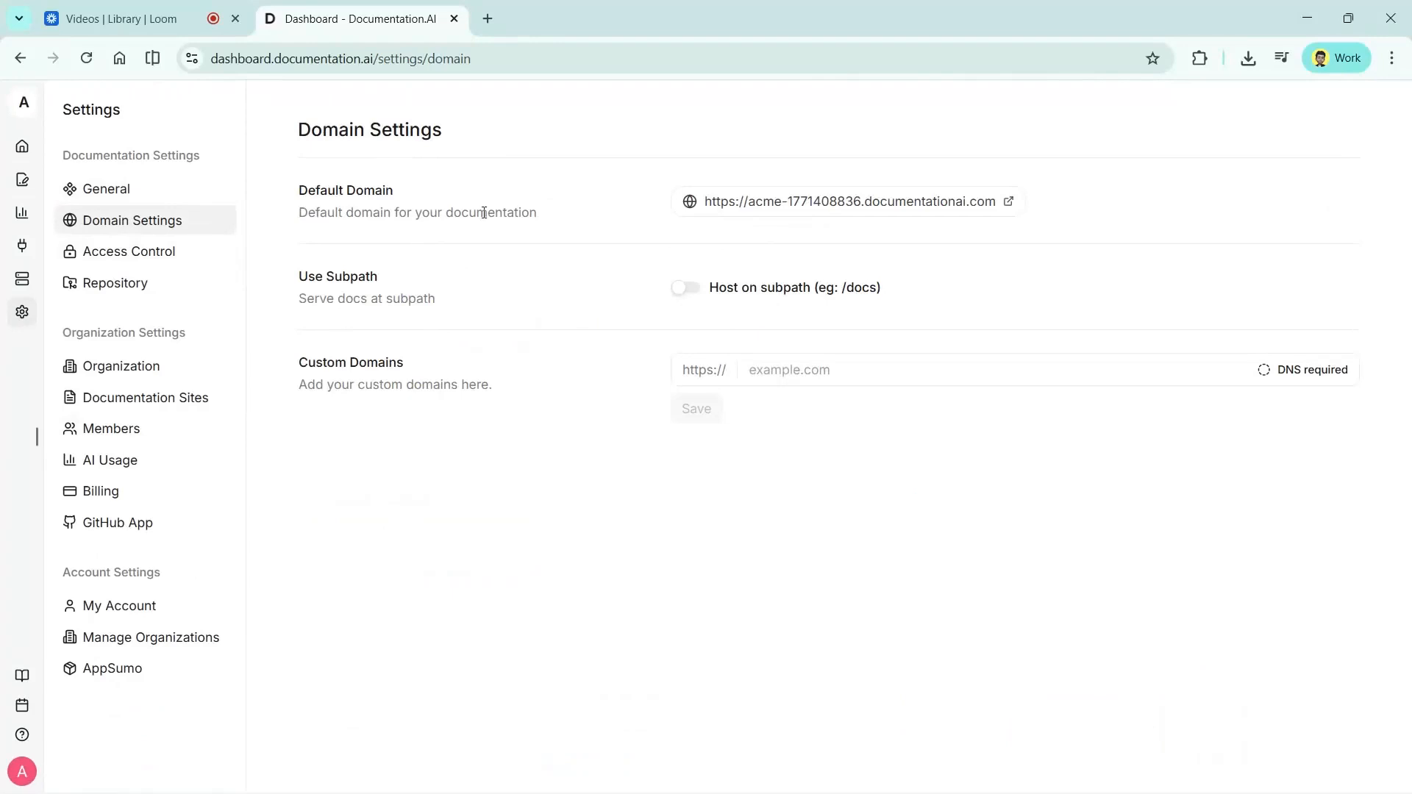
{"action": "left_click", "coordinate": [815, 370]}
{"action": "type", "text": "doc"}
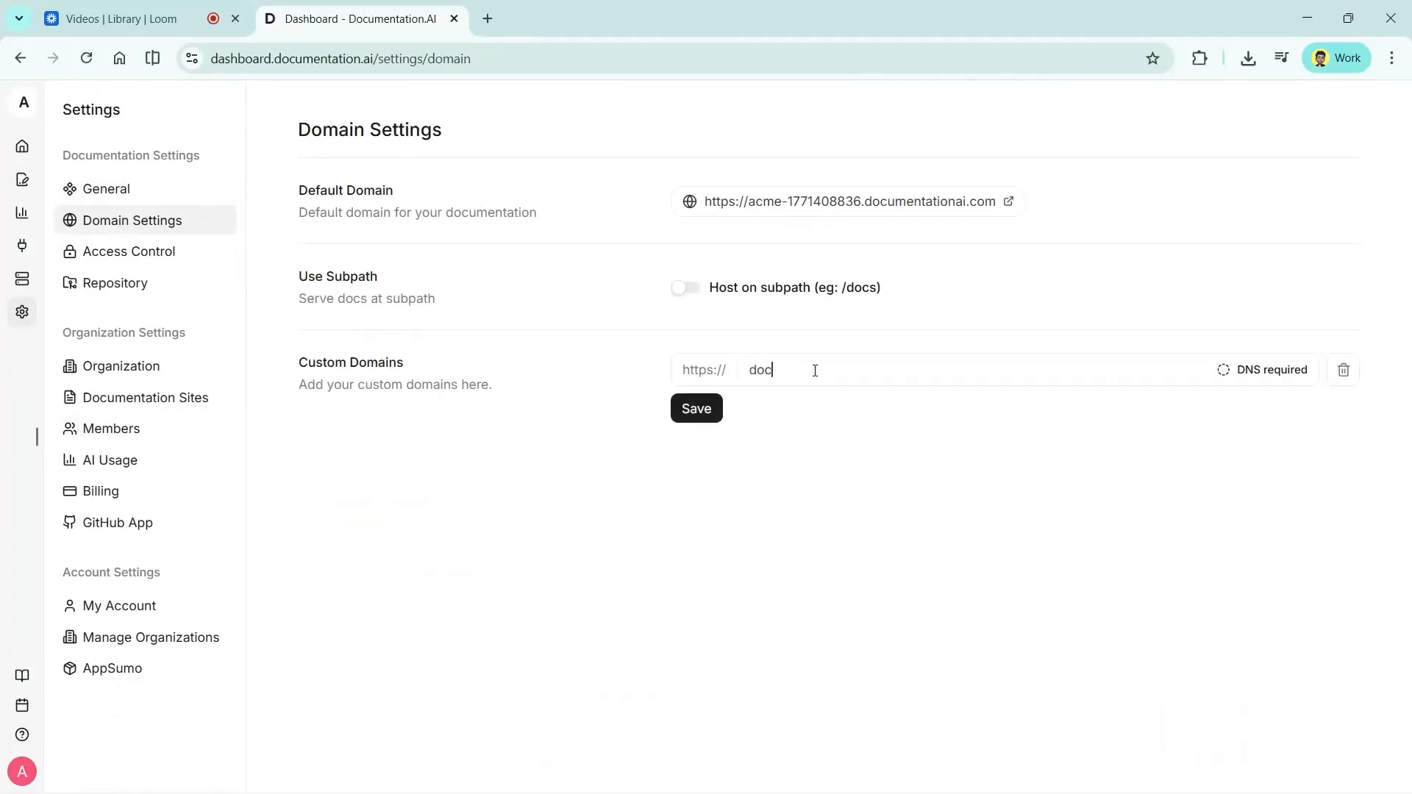
{"action": "type", "text": "s.acme.com"}
- Enable hosting on a subpath, enter the domain acme.com with the docs subpath, and save
{"action": "left_click", "coordinate": [690, 289]}
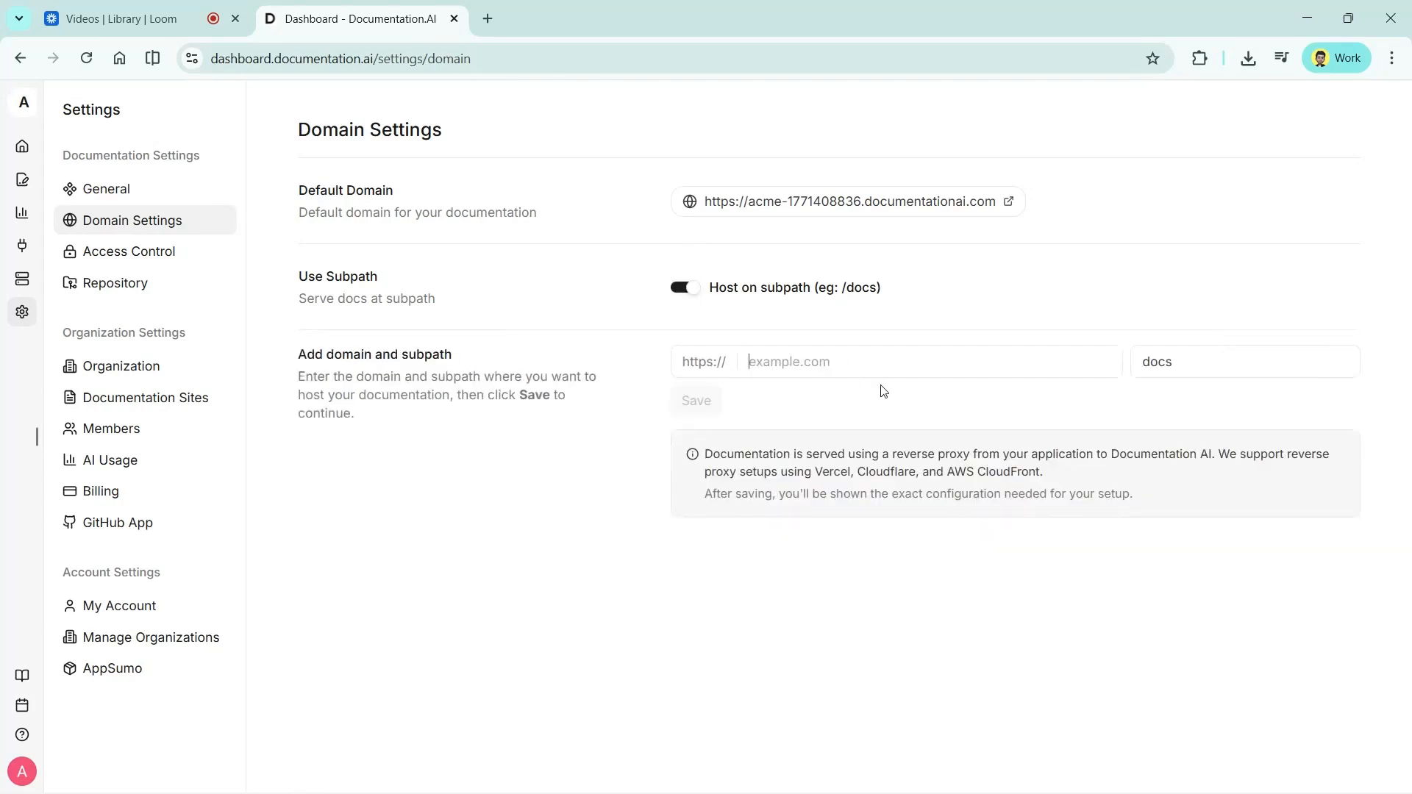
{"action": "type", "text": "acme.com"}
{"action": "key", "text": "Tab"}
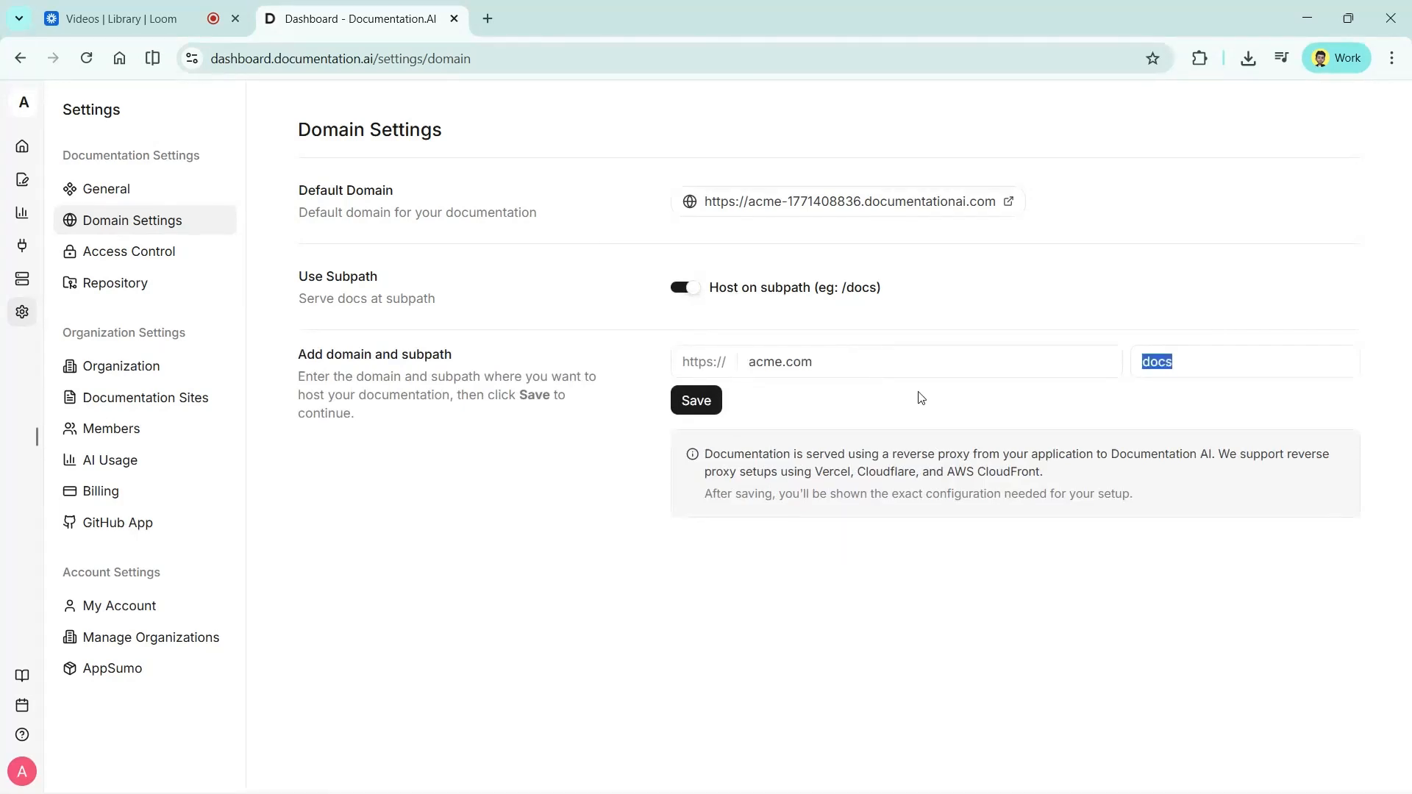
{"action": "left_click", "coordinate": [1235, 387]}
{"action": "left_click", "coordinate": [688, 409]}
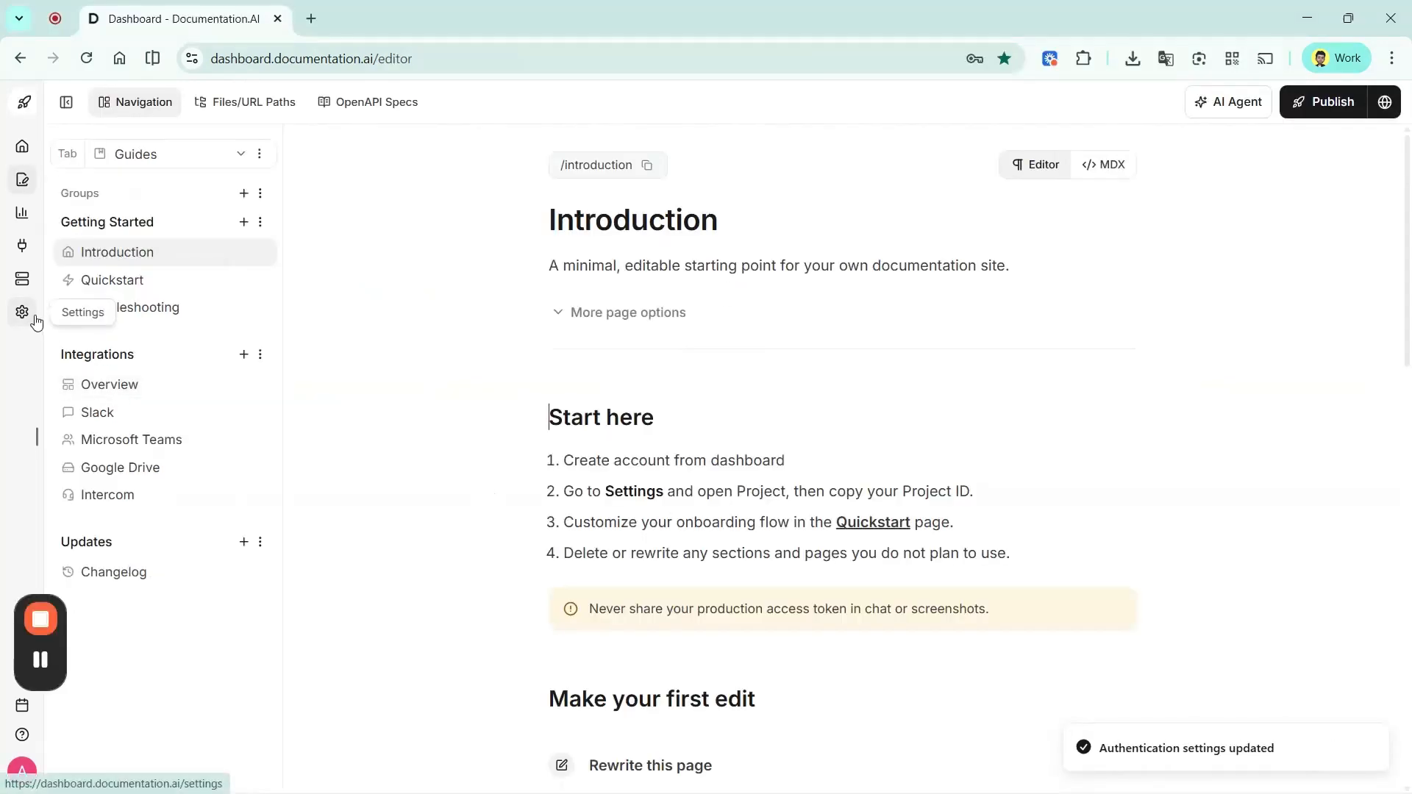
- Look through the general documentation settings, from the branding and navbar options to the SEO settings
{"action": "left_click", "coordinate": [34, 317]}
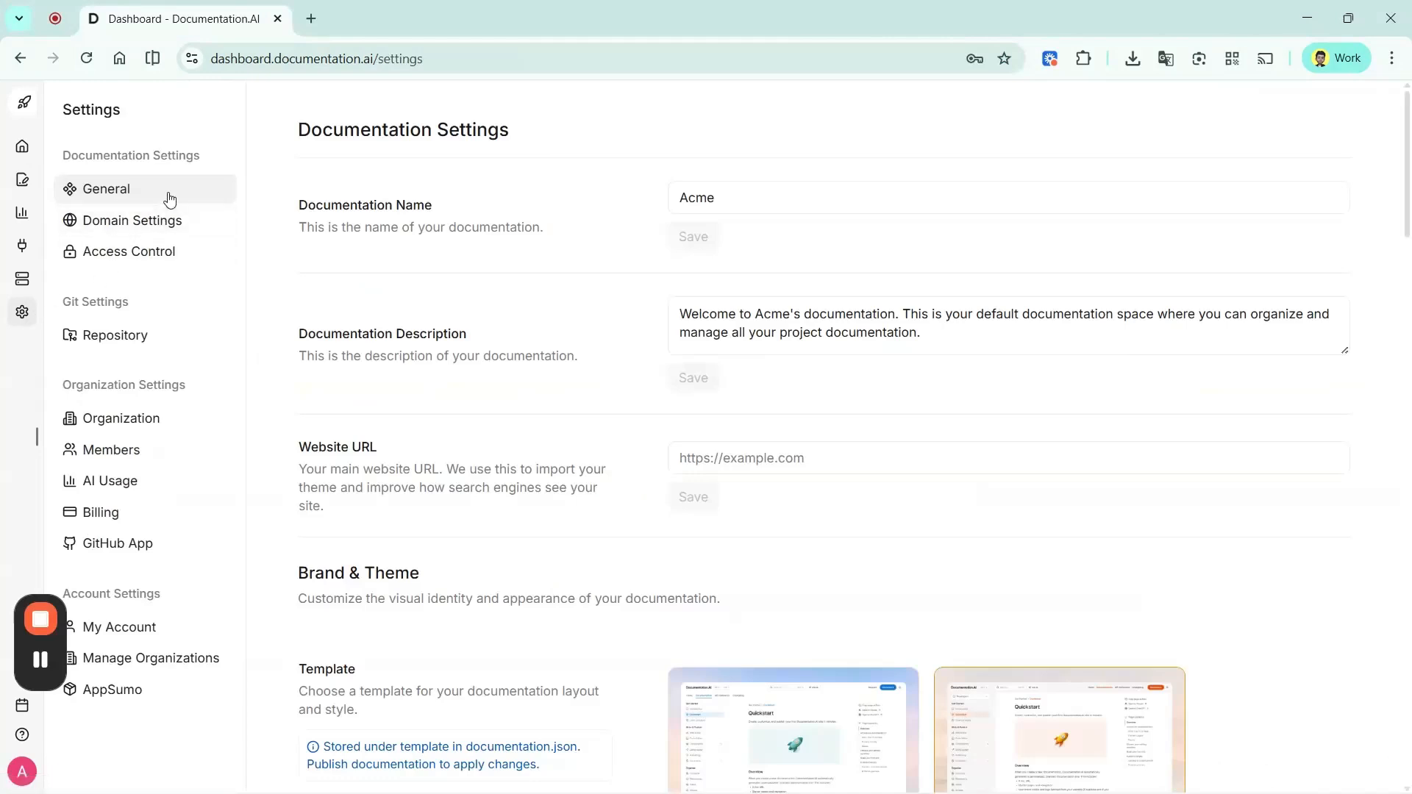
{"action": "scroll", "coordinate": [457, 348], "scroll_direction": "down", "scroll_amount": 7}
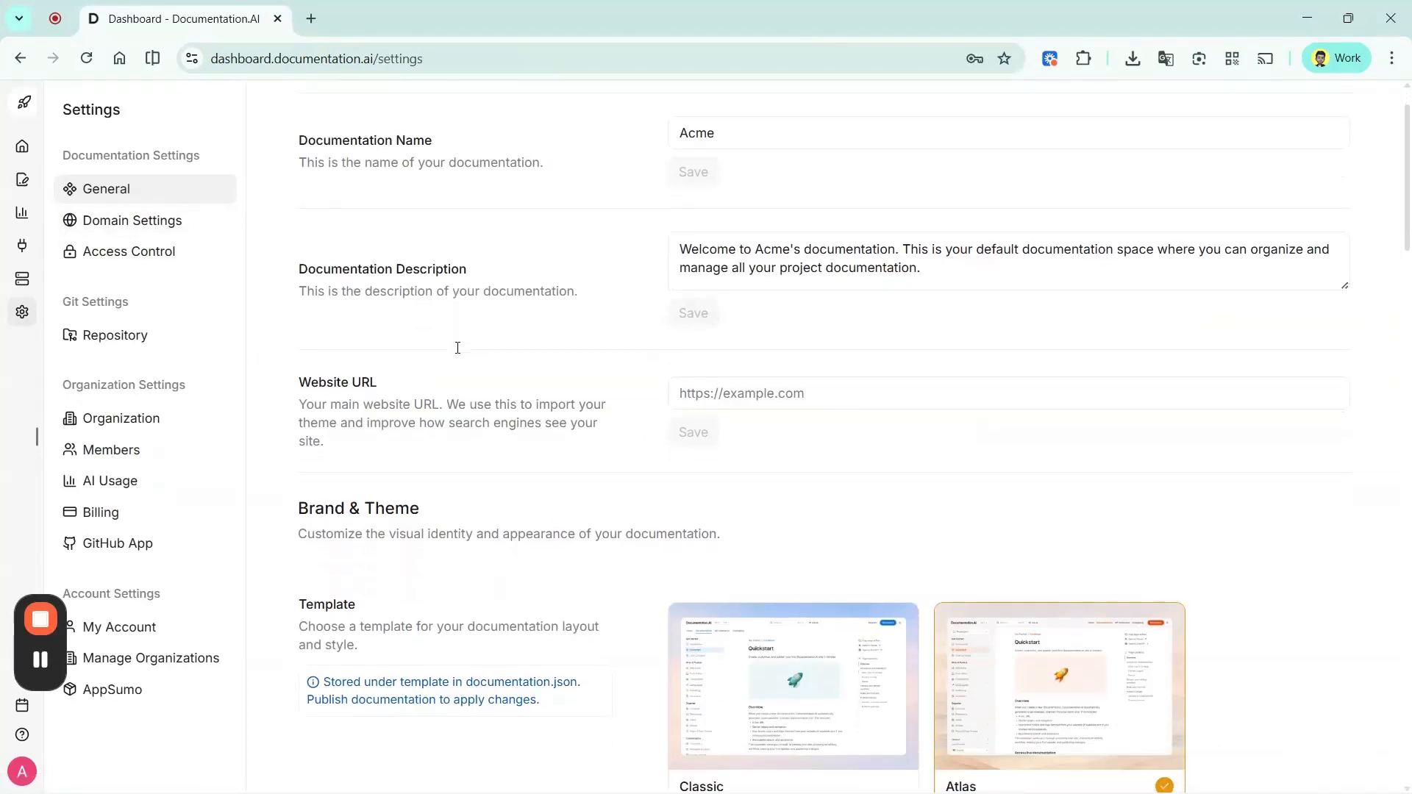
{"action": "scroll", "coordinate": [457, 348], "scroll_direction": "down", "scroll_amount": 10}
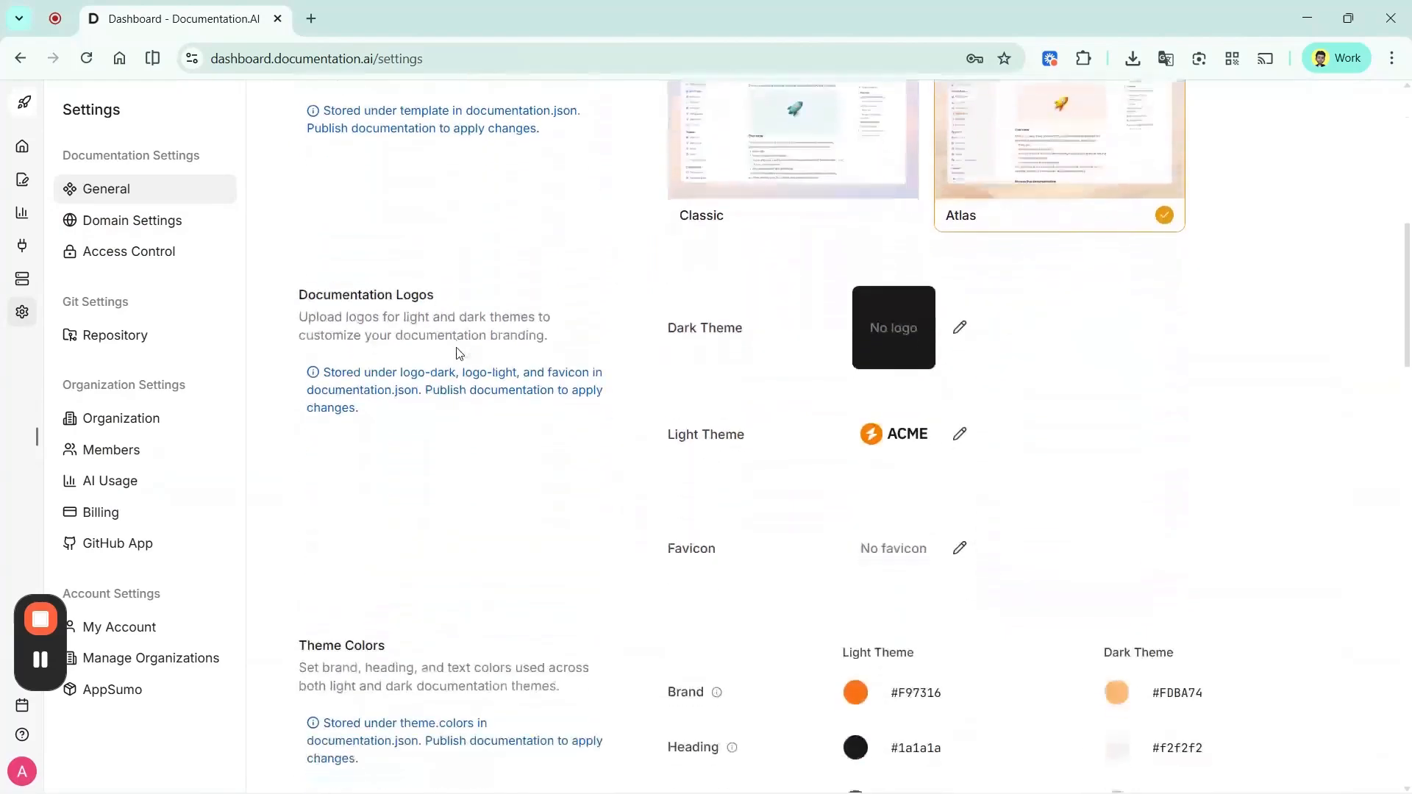
{"action": "scroll", "coordinate": [457, 348], "scroll_direction": "down", "scroll_amount": 10}
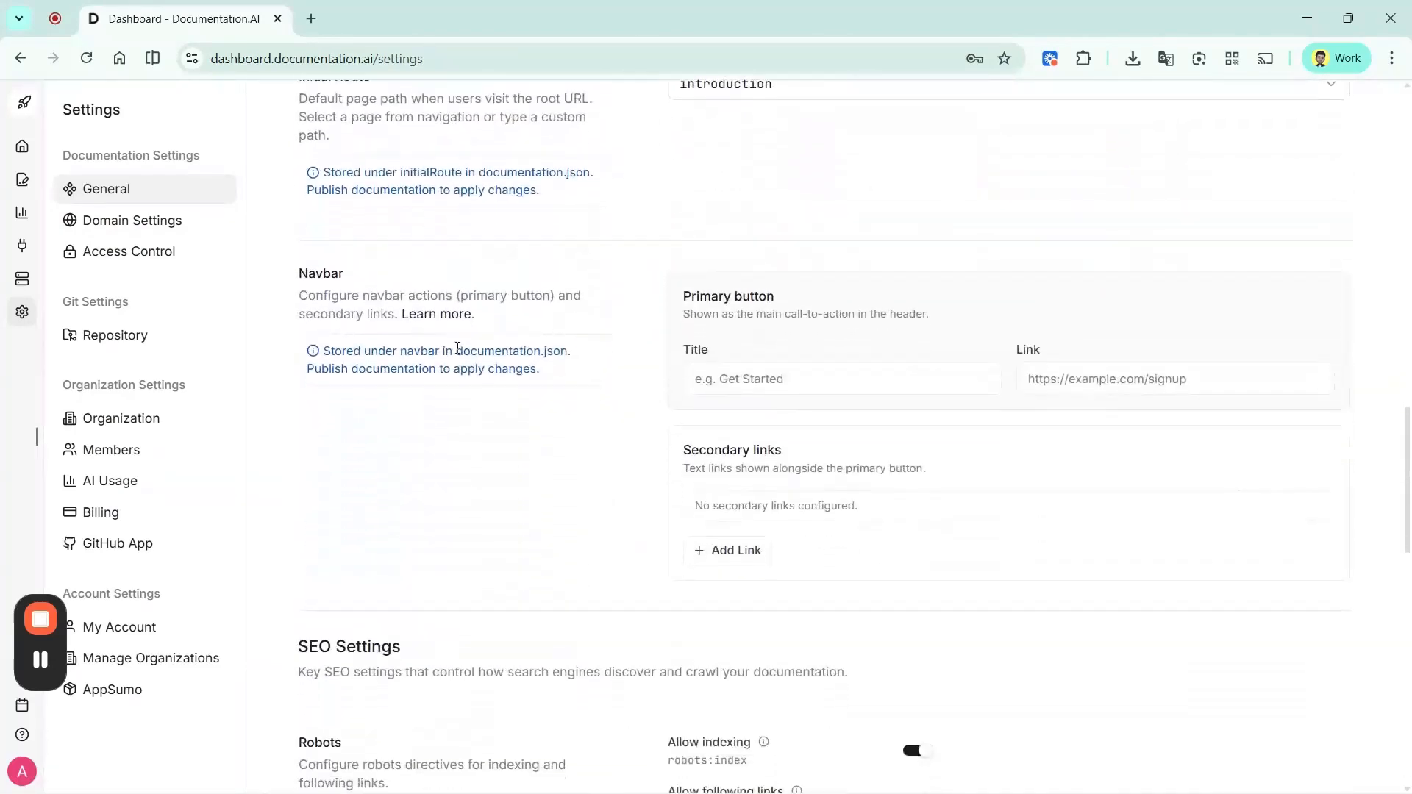
{"action": "scroll", "coordinate": [458, 350], "scroll_direction": "down", "scroll_amount": 1}
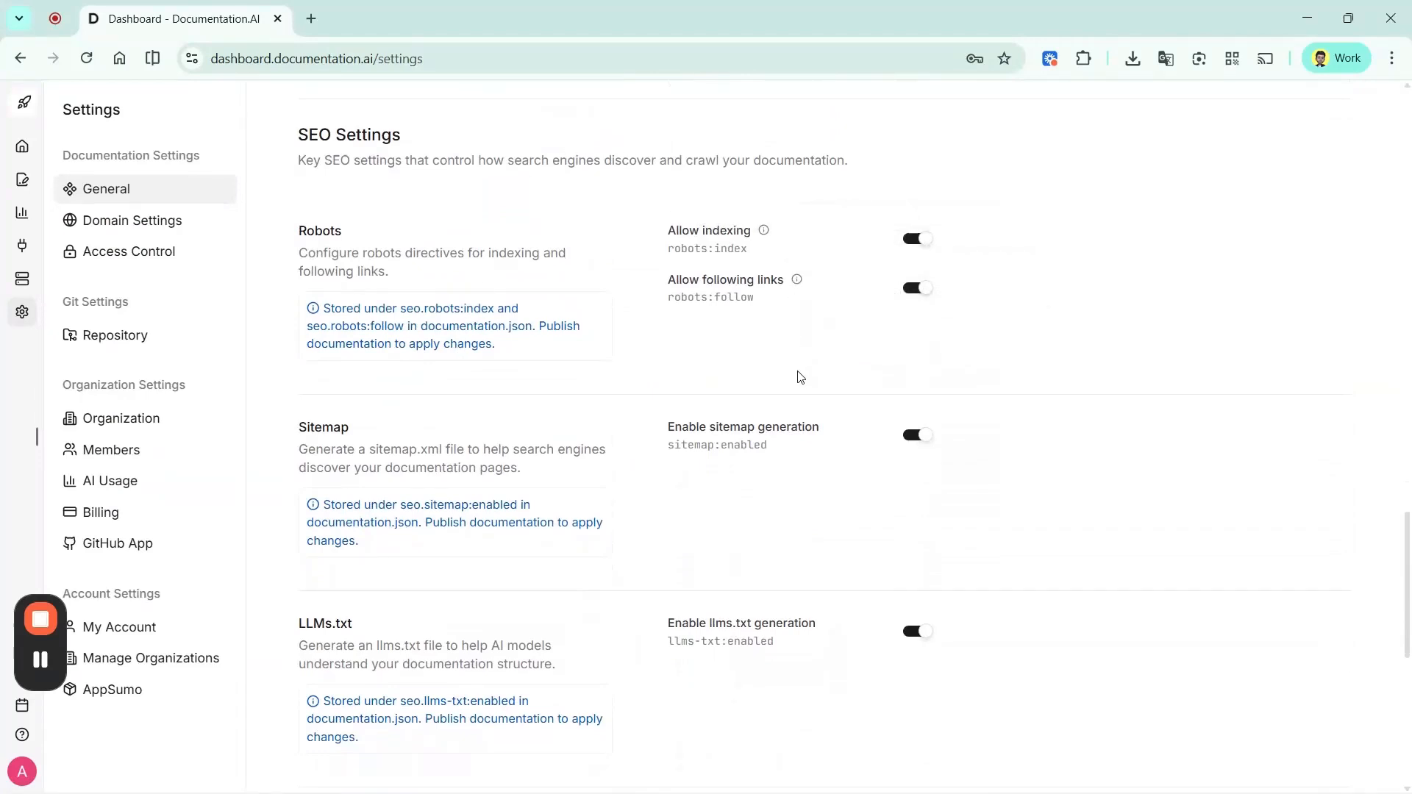
- Switch Allow indexing and Allow following links off and back on in the Robots settings
{"action": "left_click", "coordinate": [917, 245]}
{"action": "left_click", "coordinate": [917, 243]}
{"action": "left_click", "coordinate": [917, 289]}
{"action": "left_click", "coordinate": [917, 289]}
- In the general documentation settings, add a 308 permanent redirect from /quickstart to /getting-started/quickstart
{"action": "scroll", "coordinate": [630, 478], "scroll_direction": "down", "scroll_amount": 3}
{"action": "scroll", "coordinate": [629, 482], "scroll_direction": "up", "scroll_amount": 4}
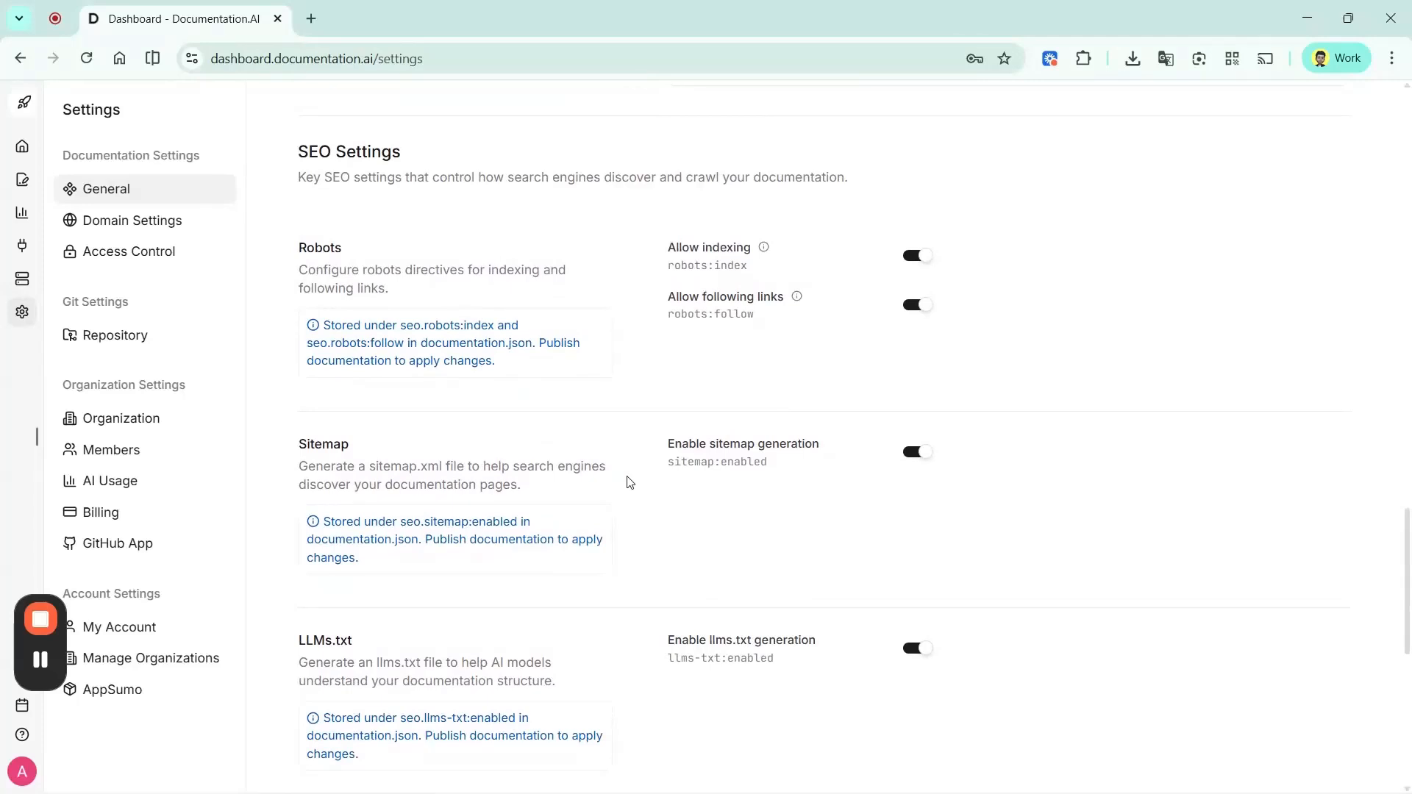
{"action": "scroll", "coordinate": [629, 483], "scroll_direction": "down", "scroll_amount": 8}
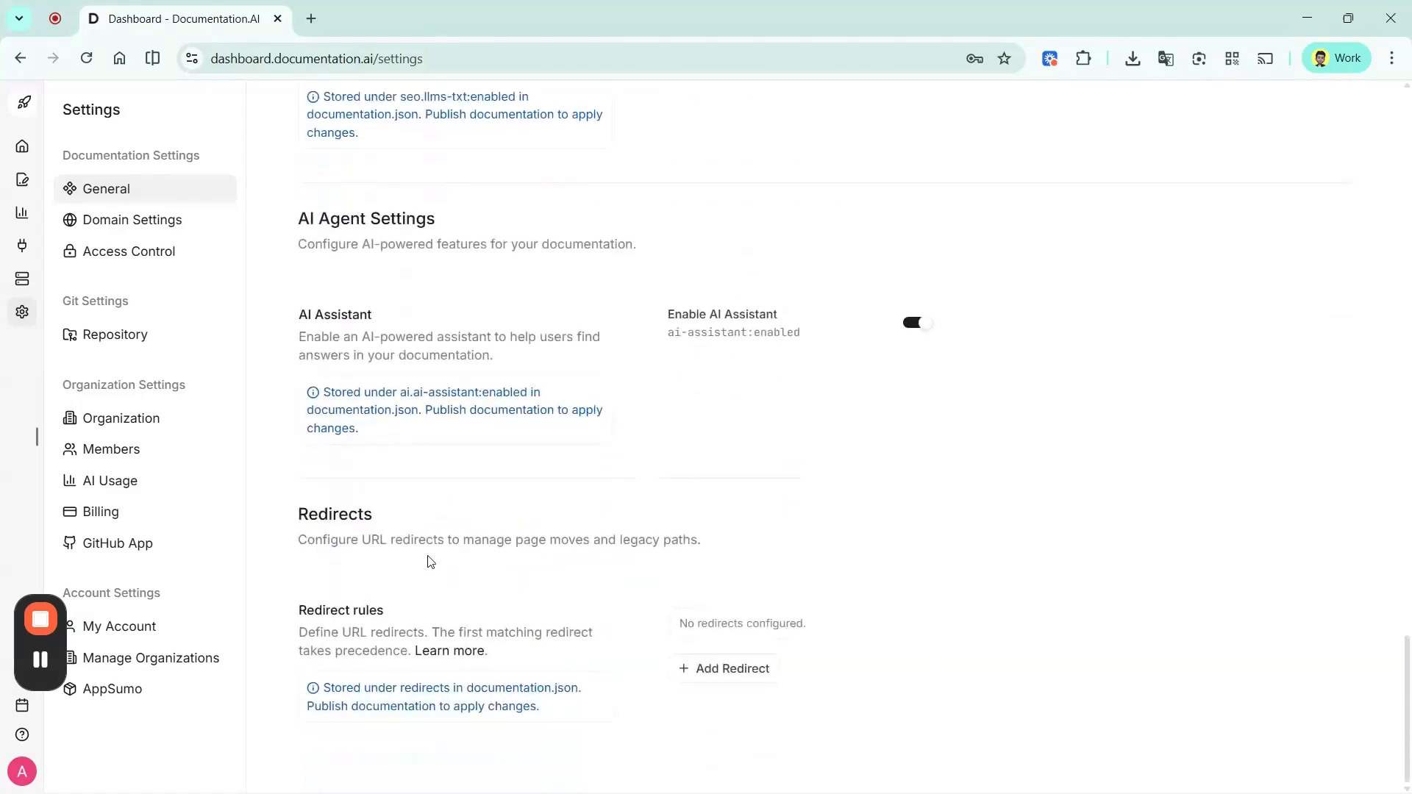
{"action": "left_click_drag", "start_coordinate": [306, 517], "coordinate": [358, 514]}
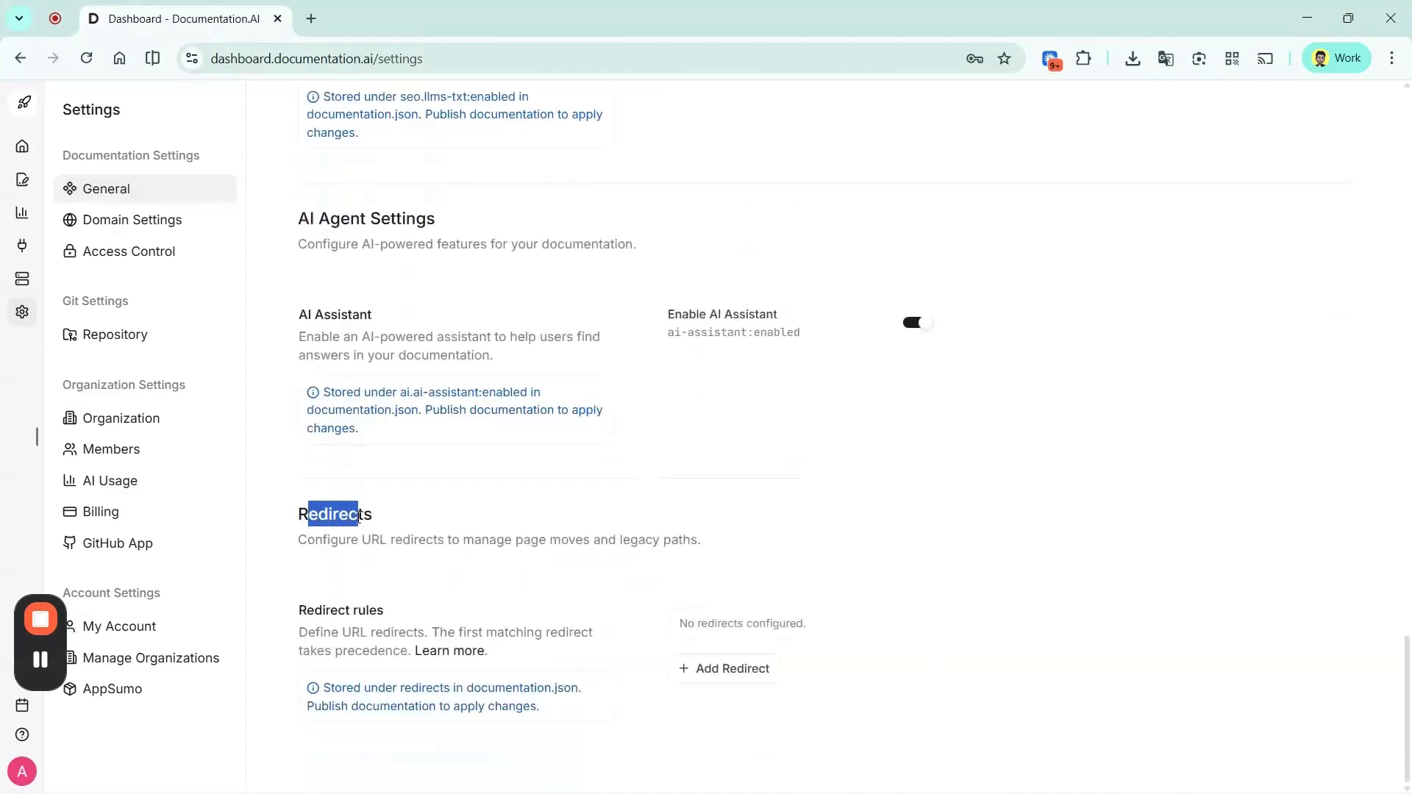
{"action": "left_click", "coordinate": [414, 525]}
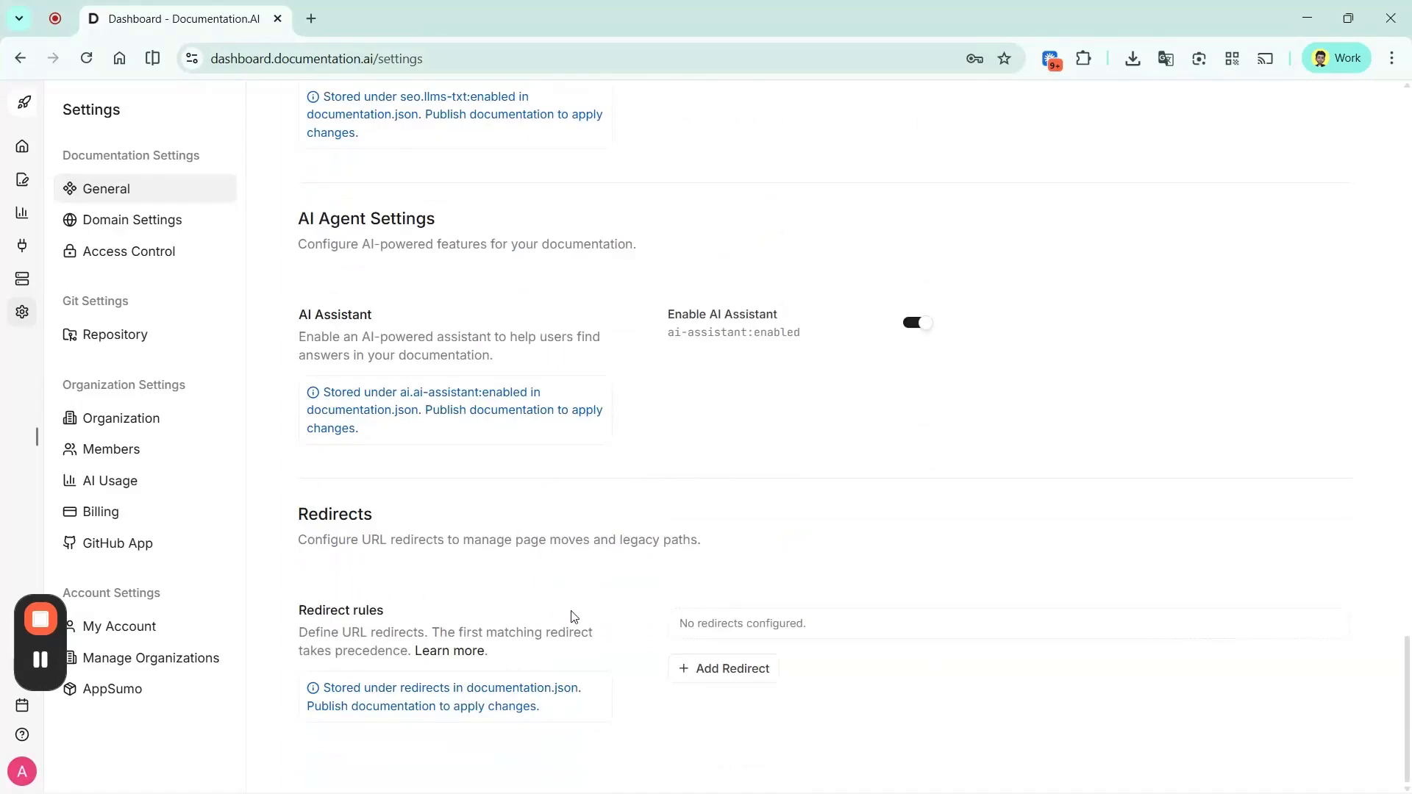
{"action": "left_click", "coordinate": [748, 677]}
{"action": "scroll", "coordinate": [875, 678], "scroll_direction": "down", "scroll_amount": 2}
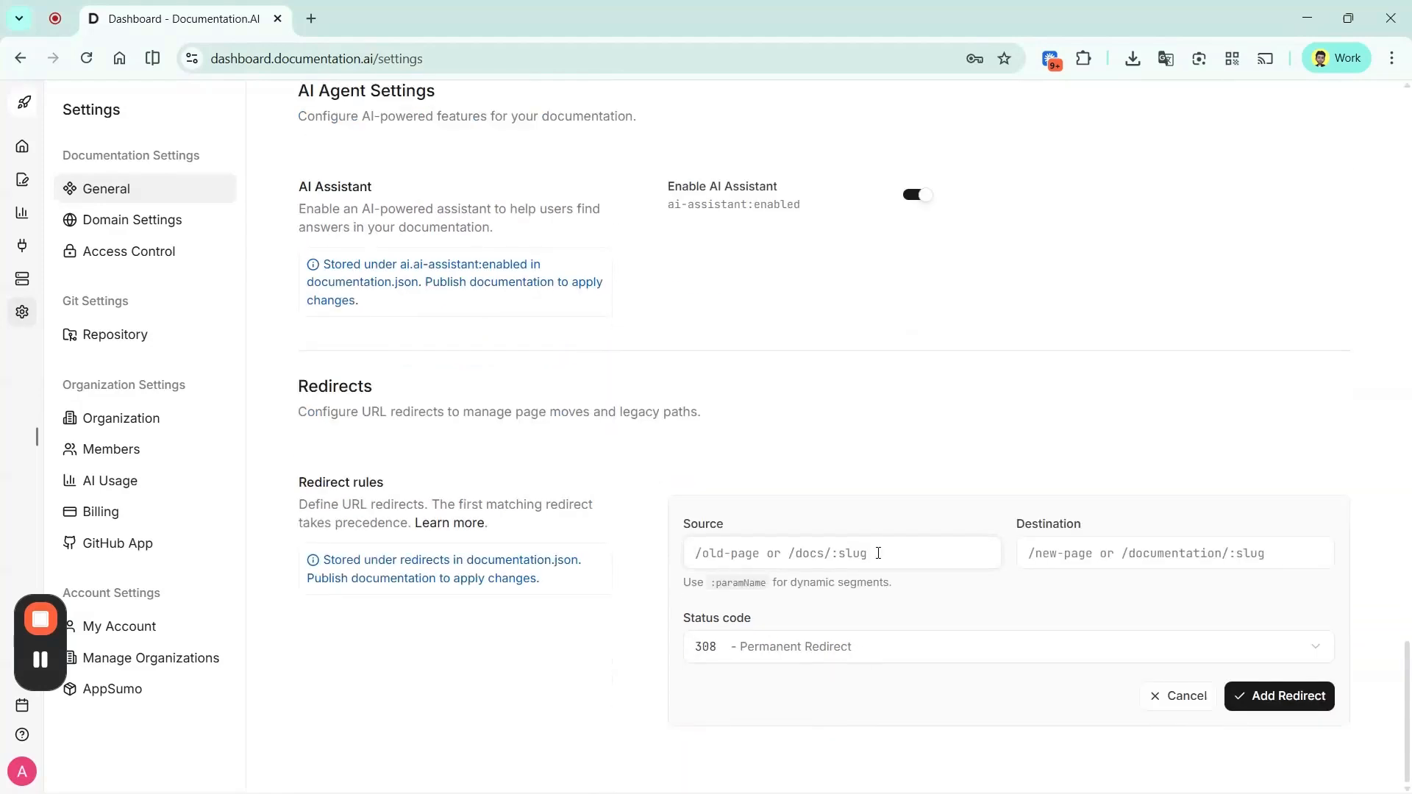
{"action": "type", "text": "/quickstart"}
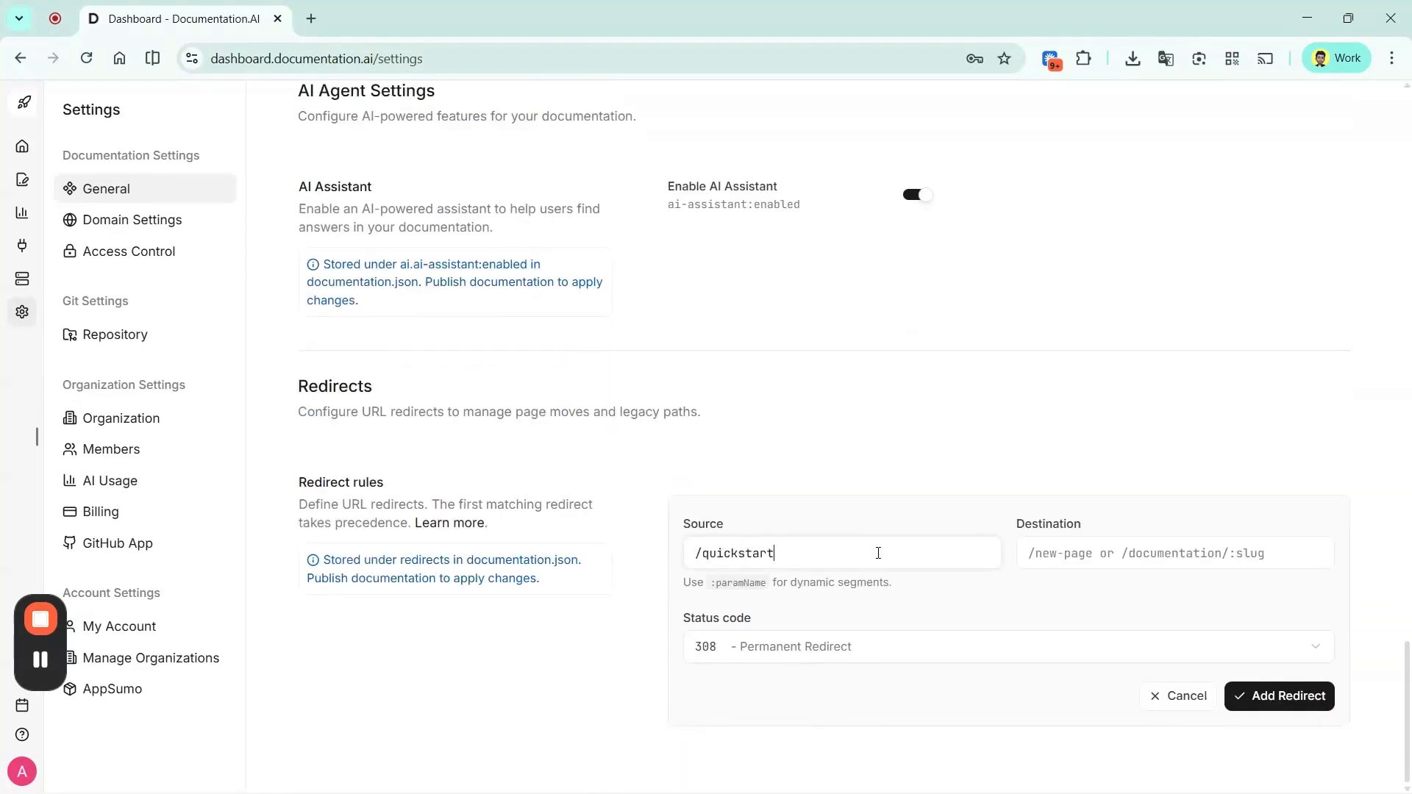
{"action": "left_click", "coordinate": [1079, 561]}
{"action": "type", "text": "/getting-started"}
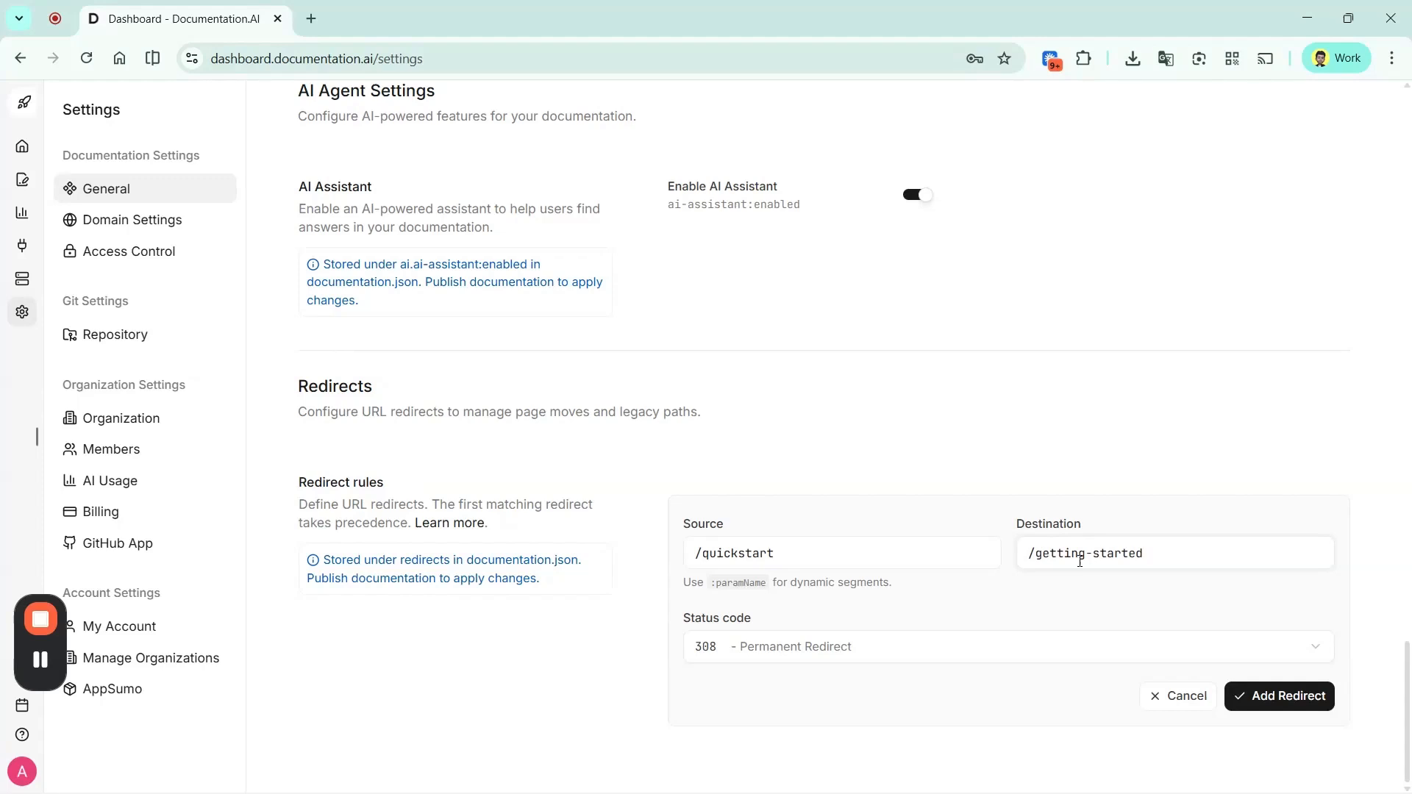
{"action": "type", "text": "/quickstart"}
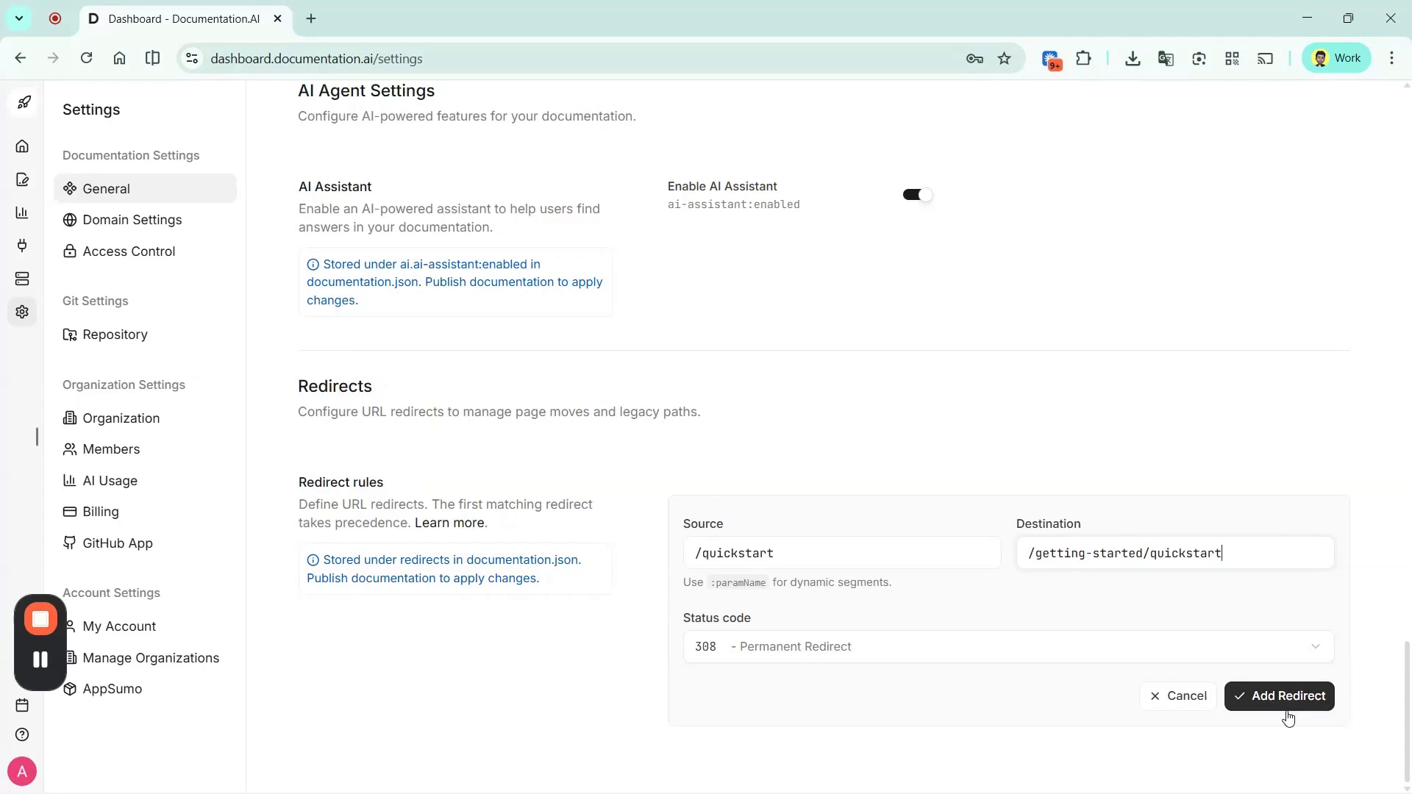
{"action": "left_click", "coordinate": [1248, 702]}
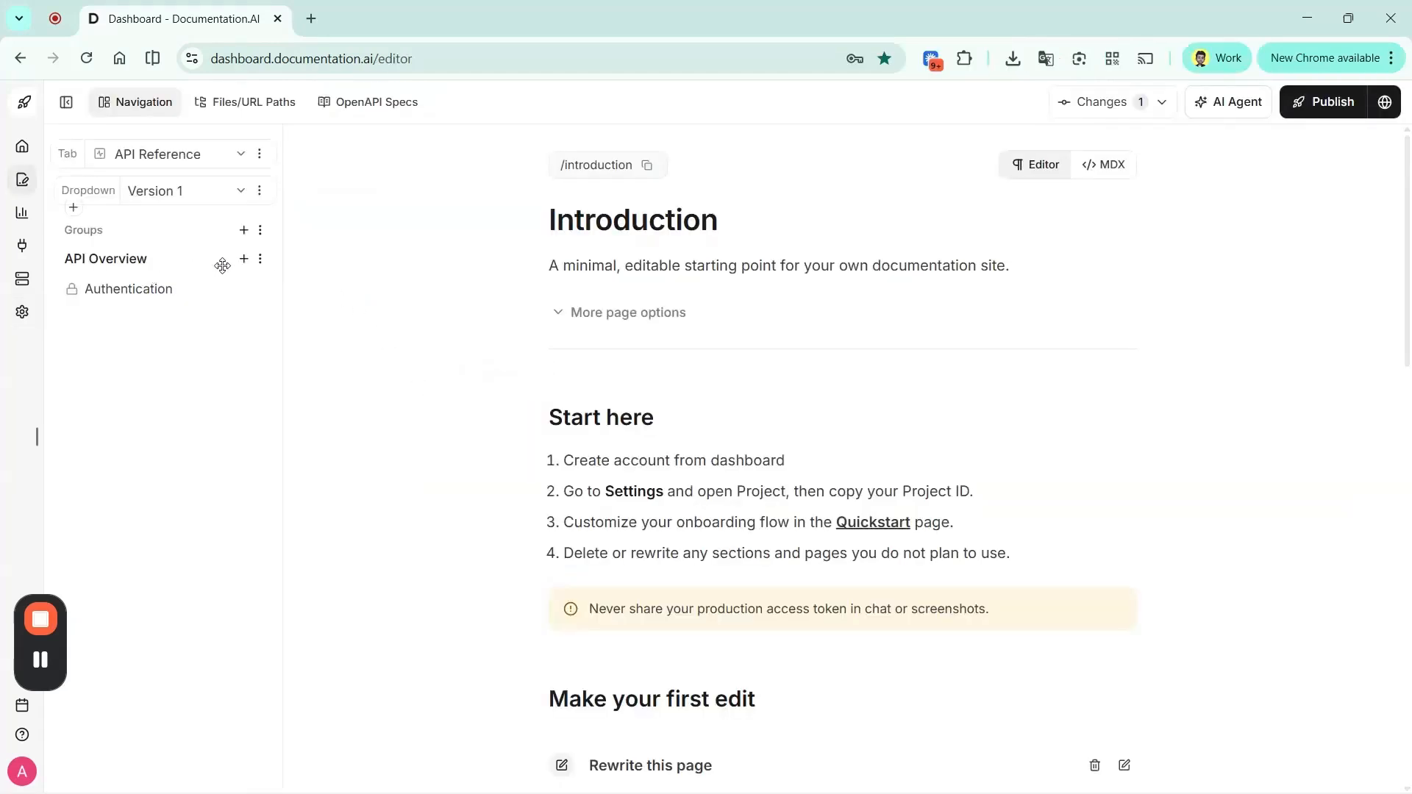
- In the editor's API Reference navigation under Version 1, create a new group named Sample API
{"action": "left_click", "coordinate": [245, 232]}
{"action": "left_click", "coordinate": [196, 261]}
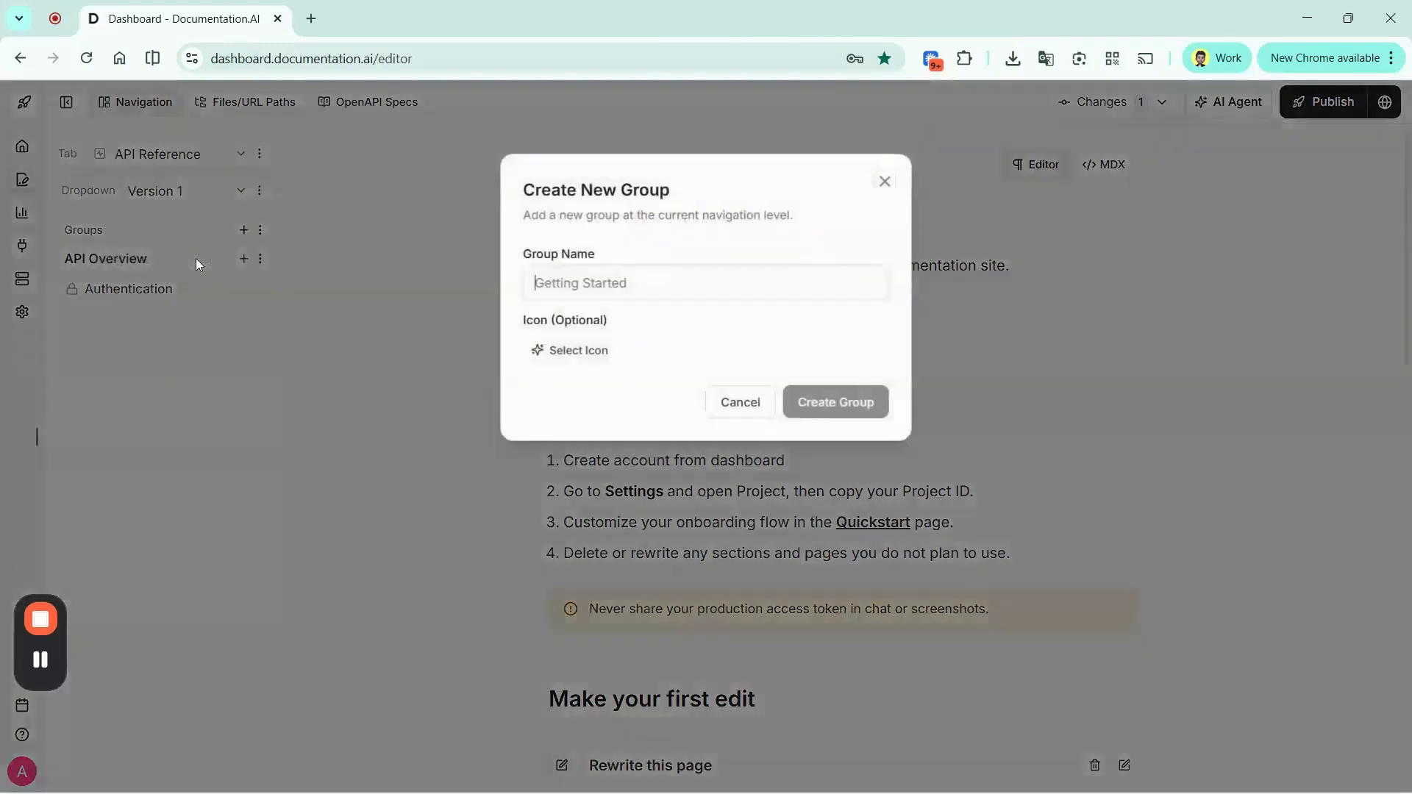
{"action": "type", "text": "Sample API"}
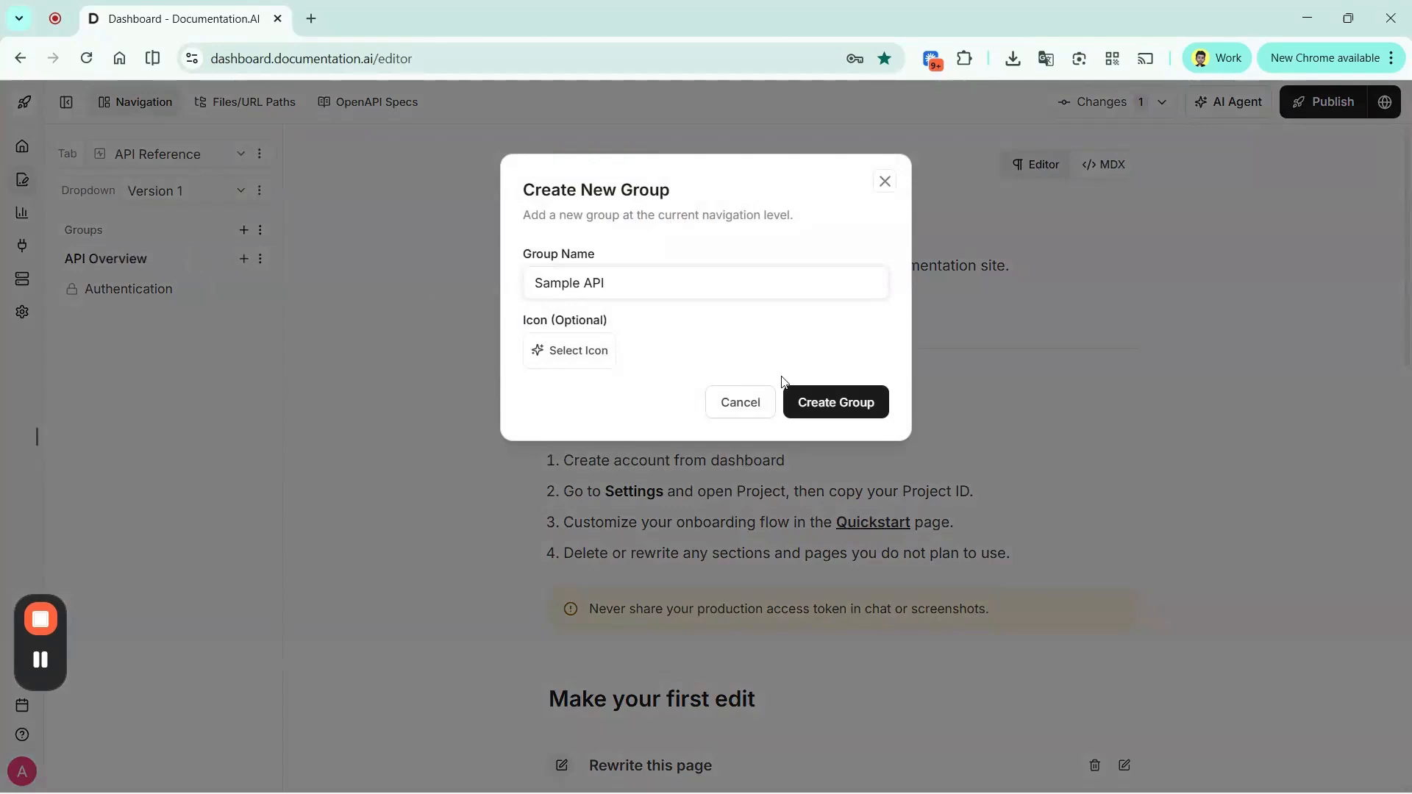
{"action": "left_click", "coordinate": [830, 408]}
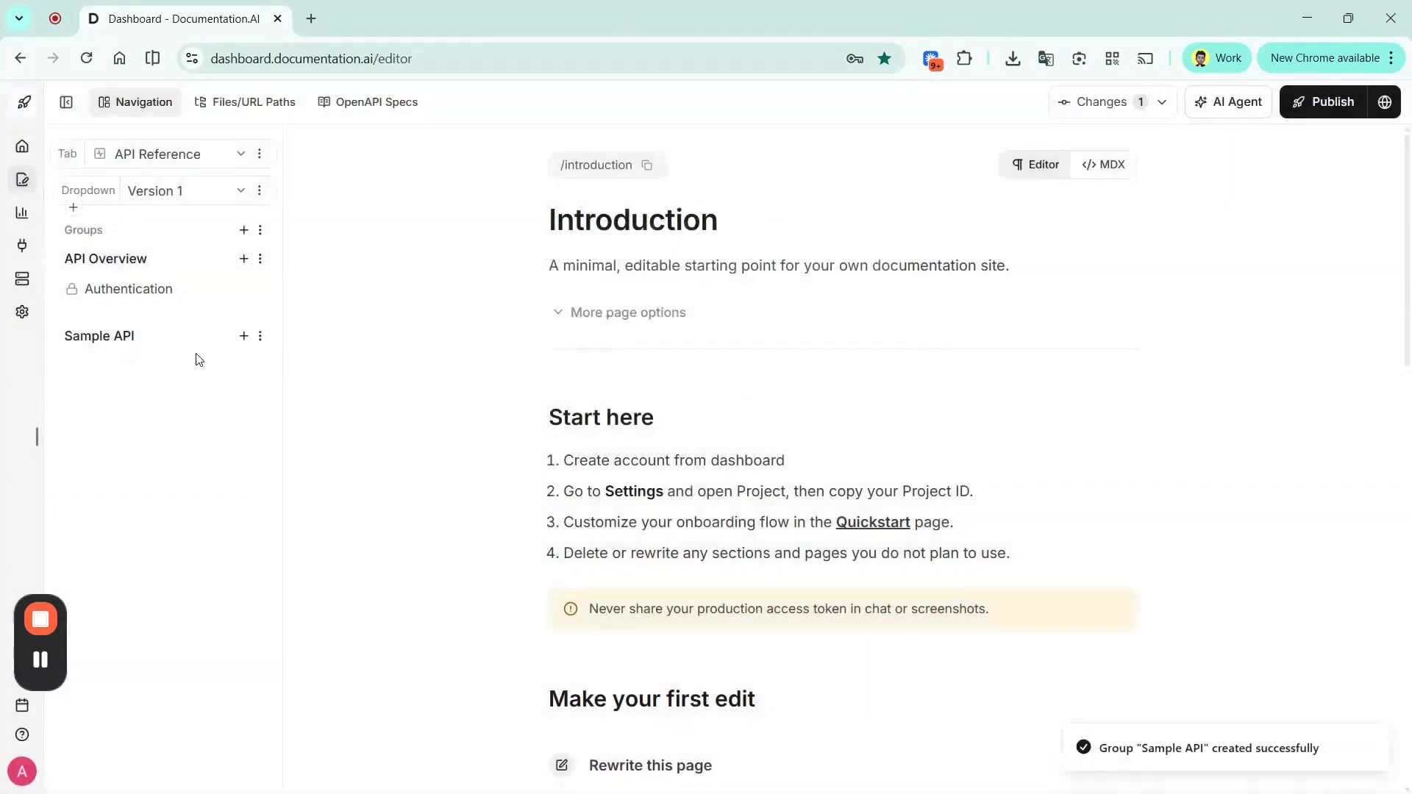
- Add an OpenAPI specification to the Sample API group by pasting the copied YAML content, with the file name sample-api.yaml
{"action": "left_click", "coordinate": [239, 341]}
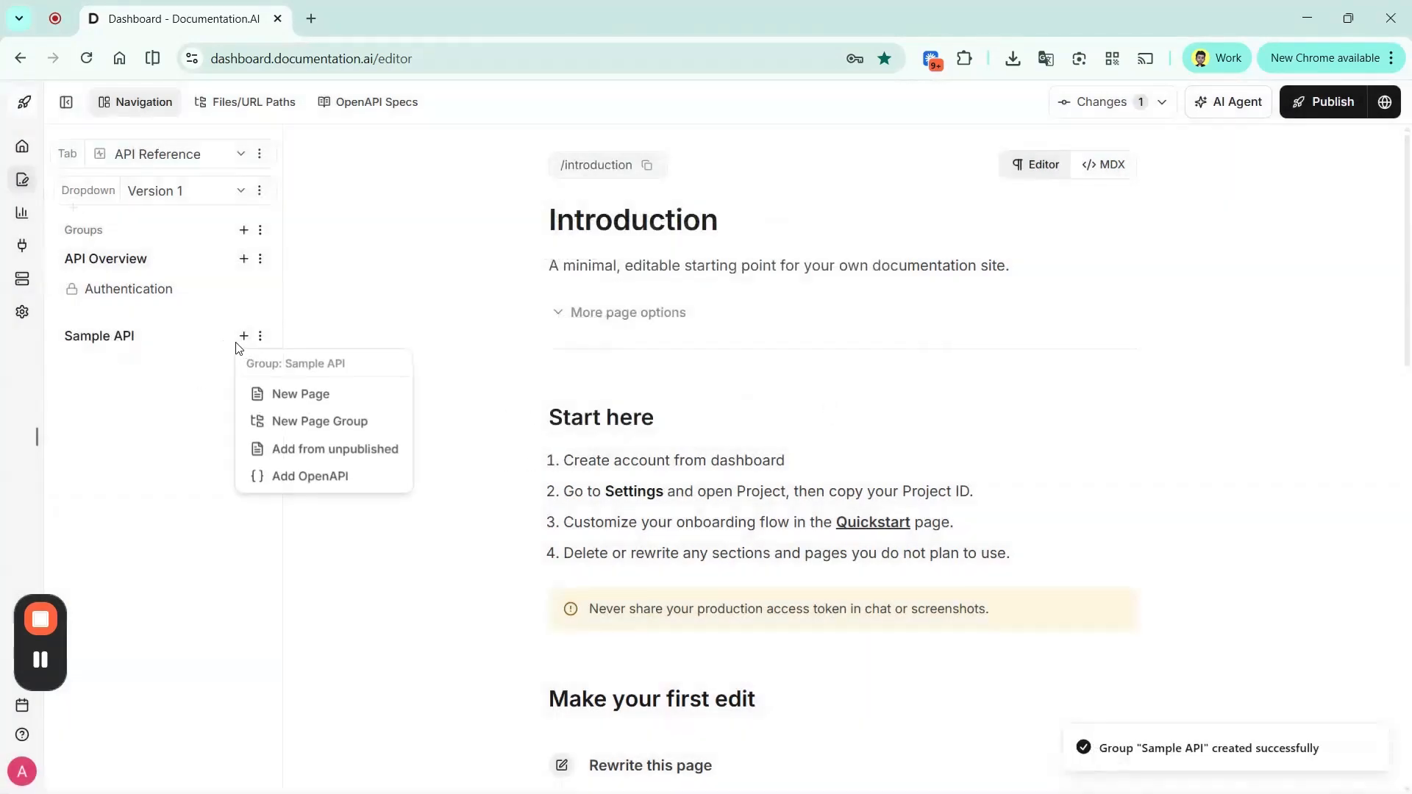
{"action": "left_click", "coordinate": [310, 478]}
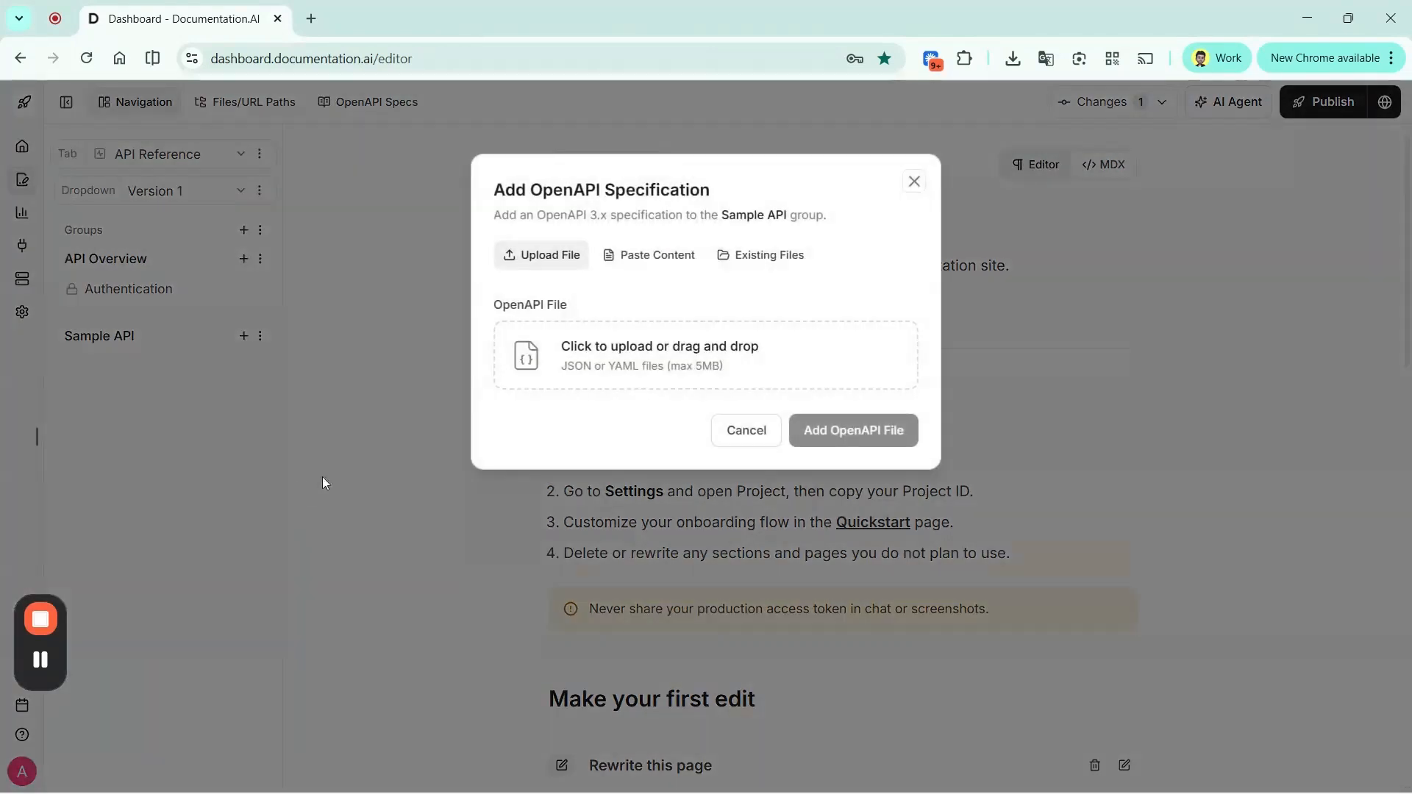
{"action": "left_click", "coordinate": [630, 257]}
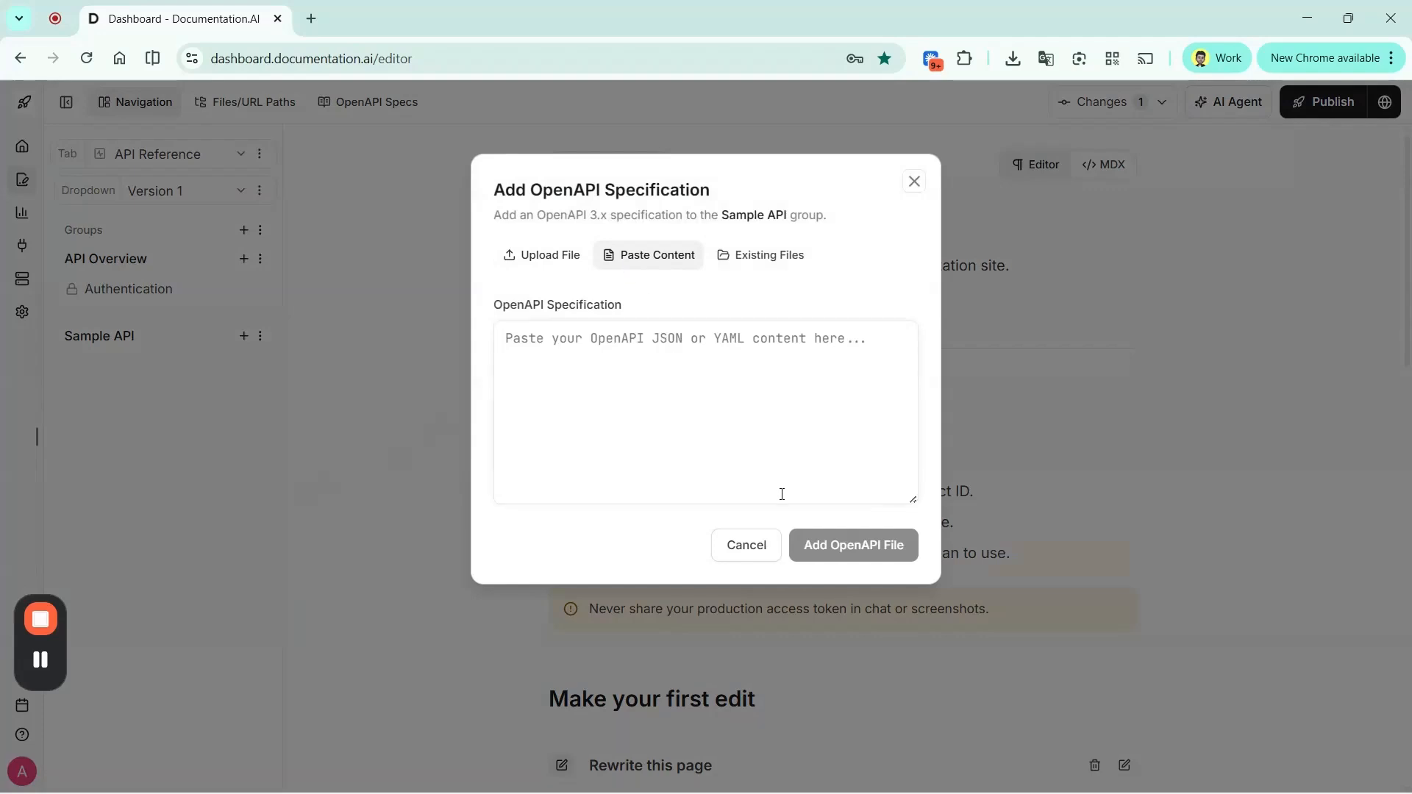
{"action": "key", "text": "ctrl+v"}
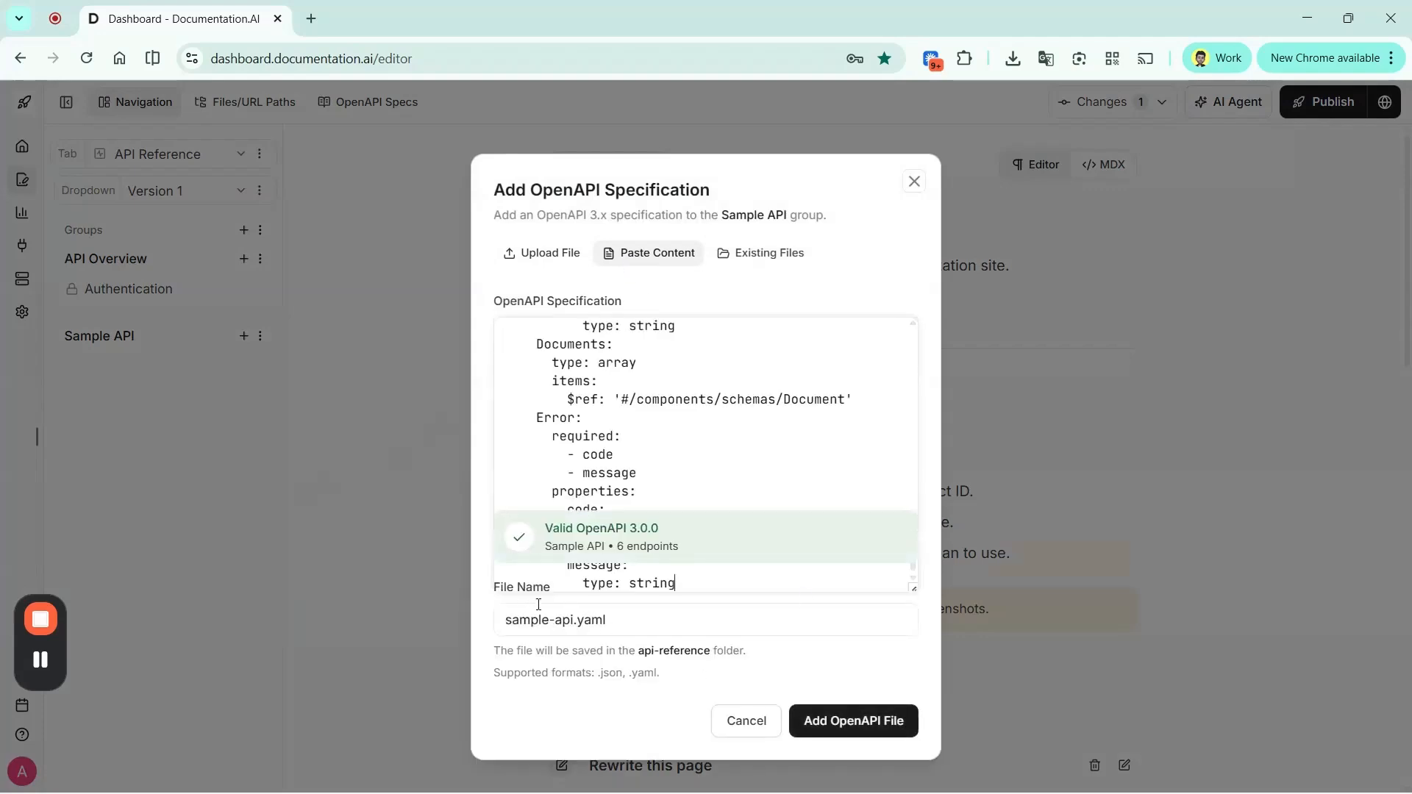
{"action": "left_click", "coordinate": [895, 722]}
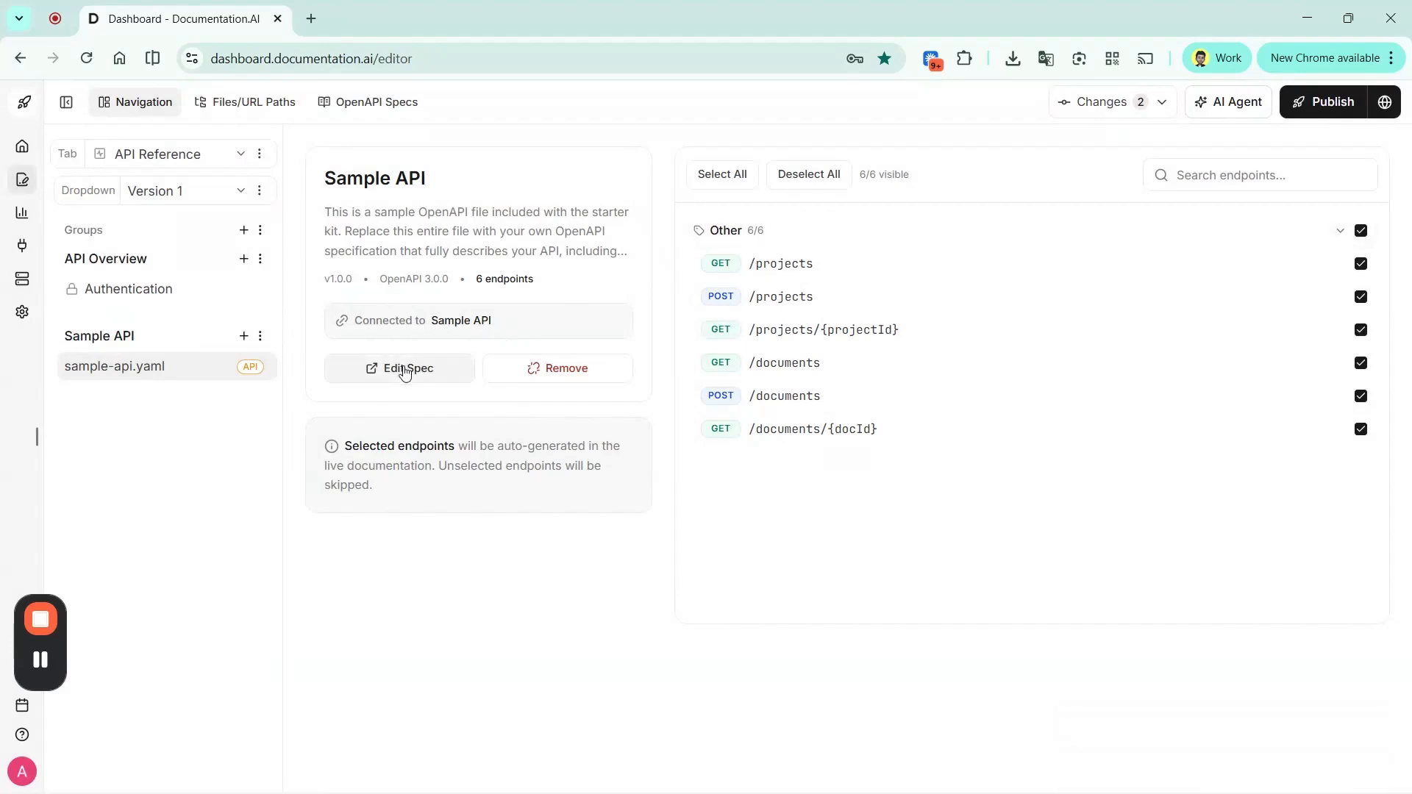
- View the source code of the sample-api.yaml specification, return to the navigation and publish the documentation changes
{"action": "left_click", "coordinate": [441, 382]}
{"action": "left_click", "coordinate": [142, 101]}
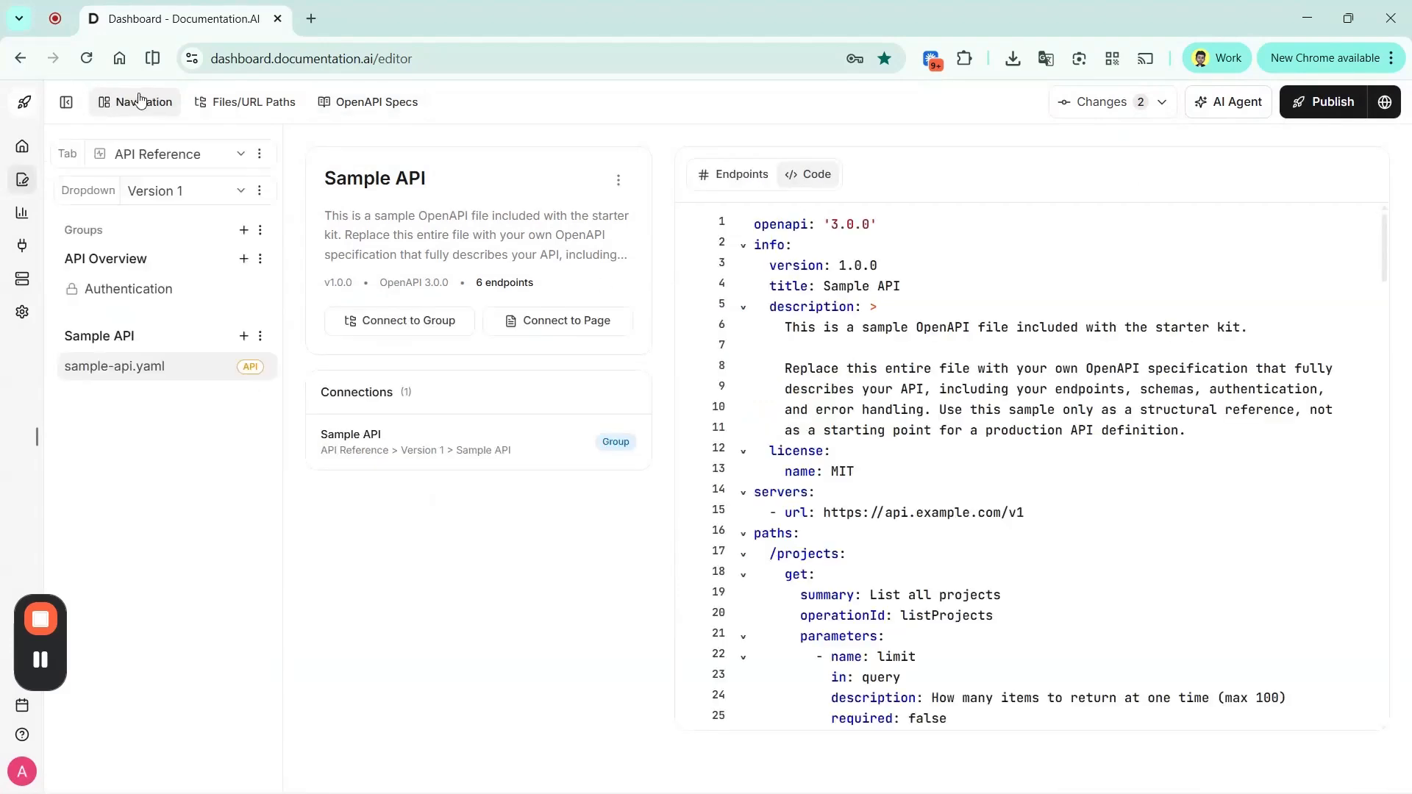
{"action": "left_click", "coordinate": [1332, 102]}
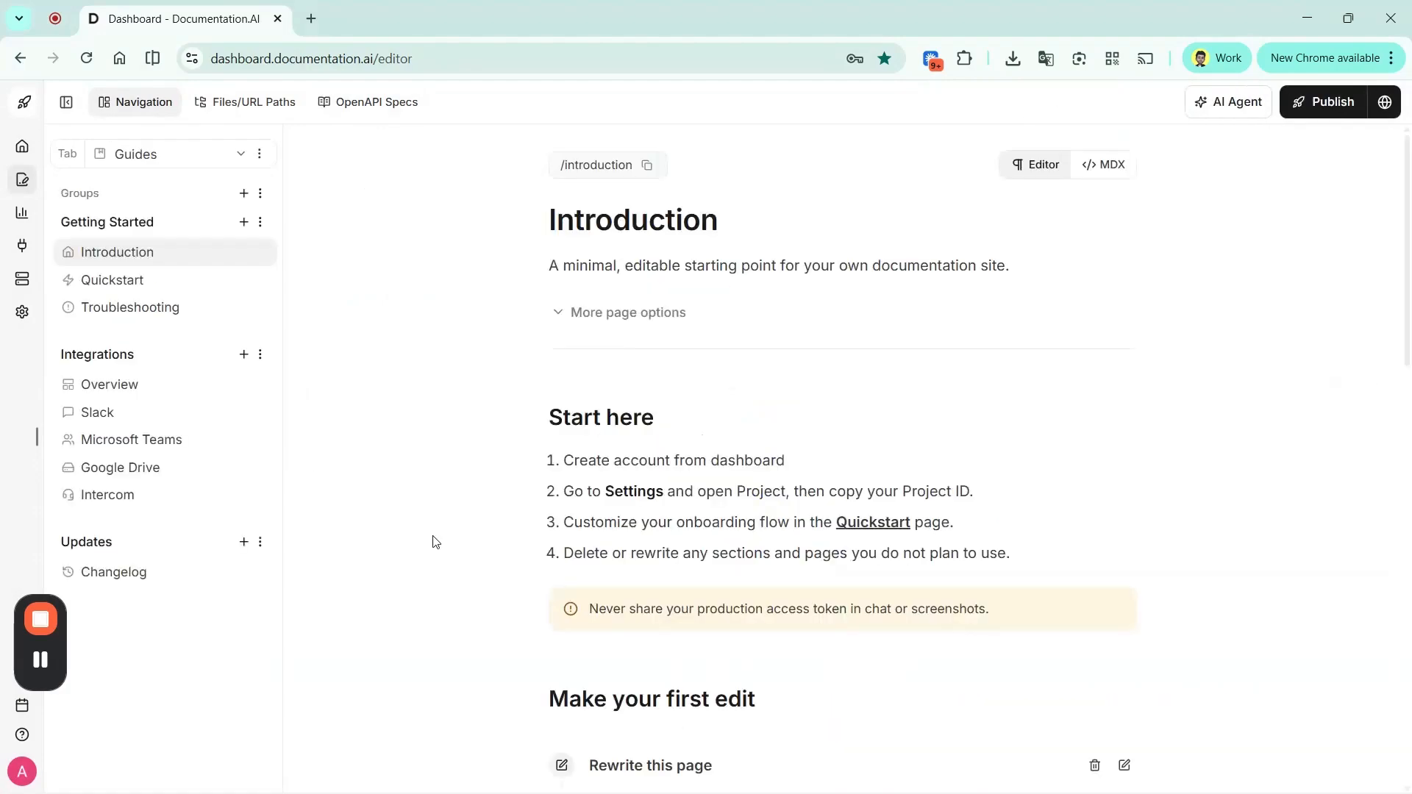
- Open acme-1771408836.documentationai.com in a new incognito window and check the Sample API endpoints in its API Reference
{"action": "key", "text": "ctrl+shift+n"}
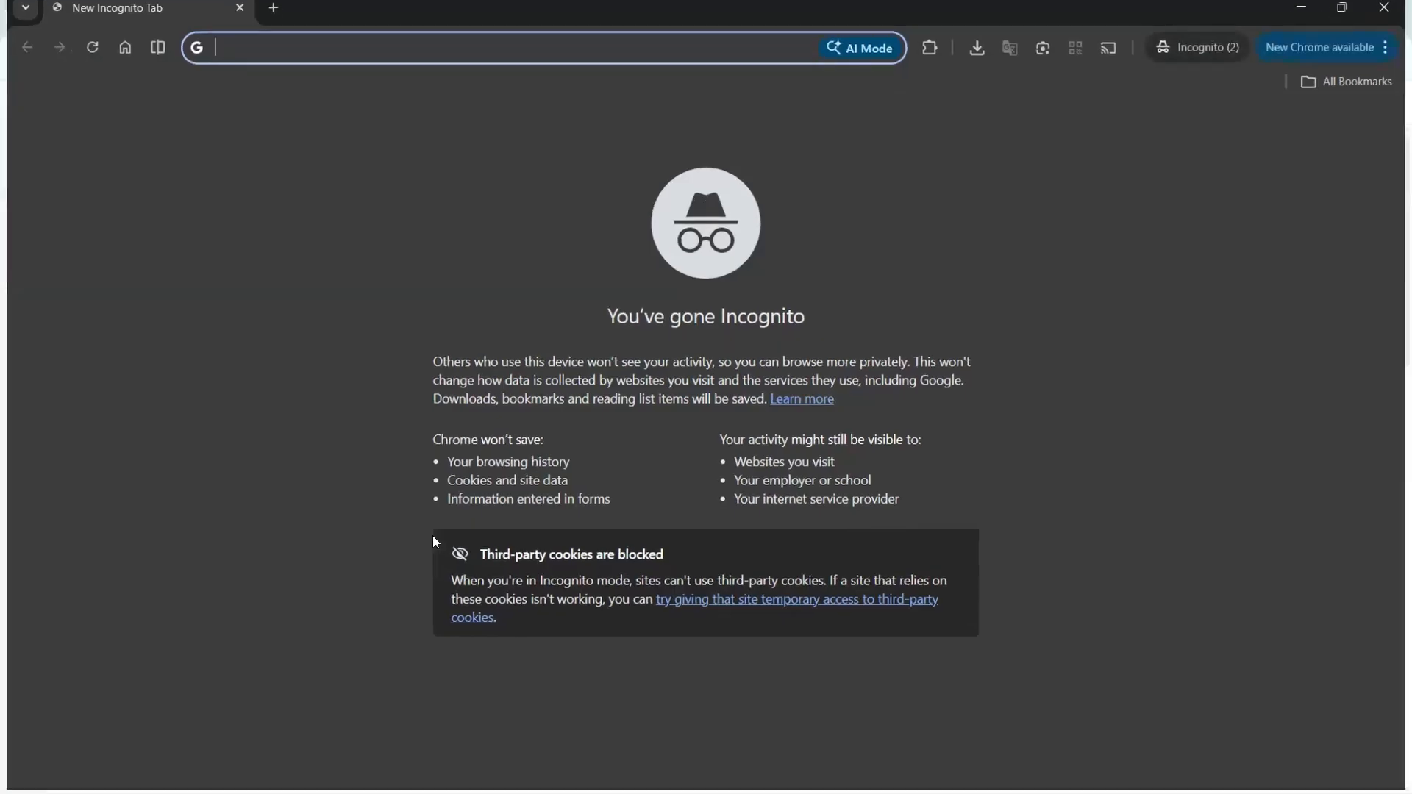
{"action": "type", "text": "https://acme-1771408836.documentationai.com/"}
{"action": "key", "text": "Return"}
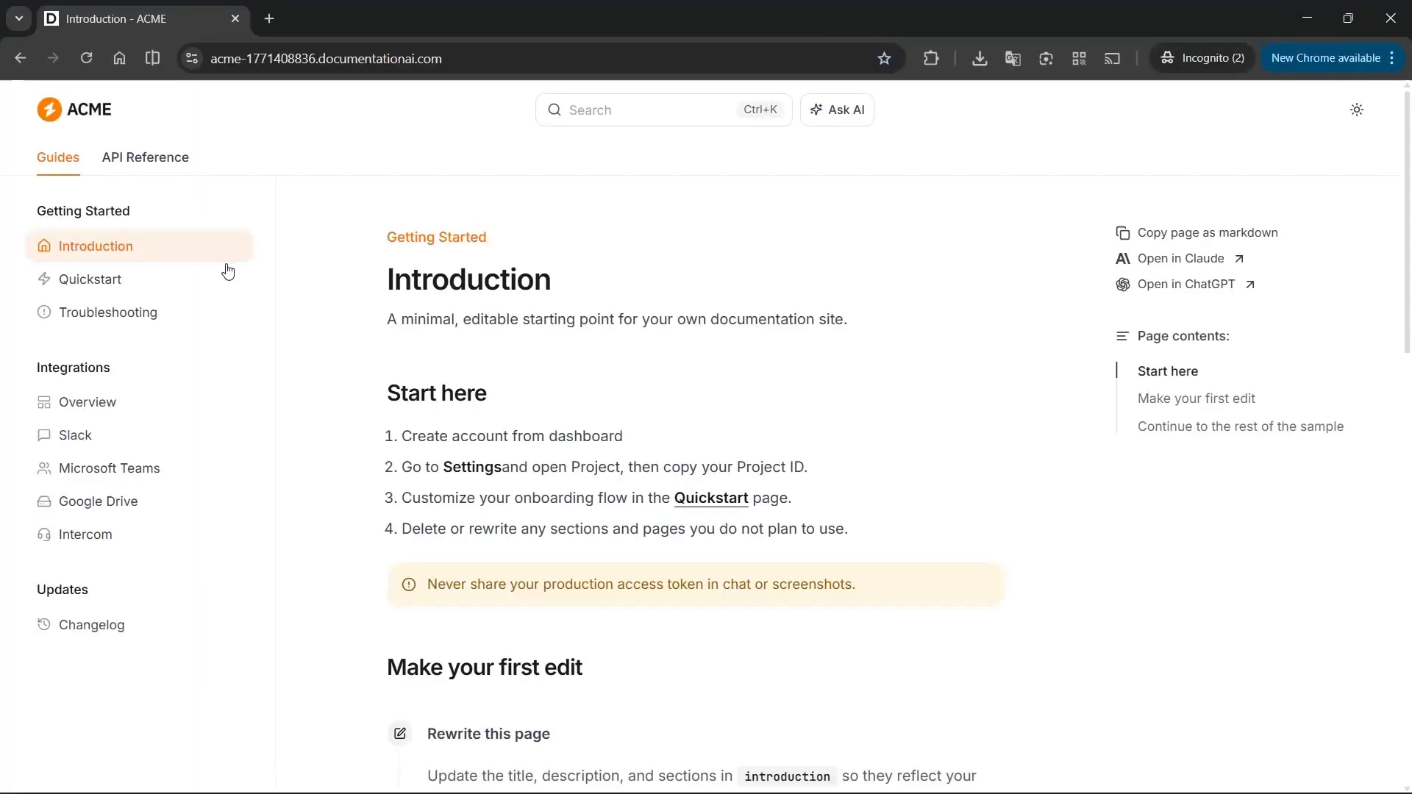
{"action": "left_click", "coordinate": [178, 178]}
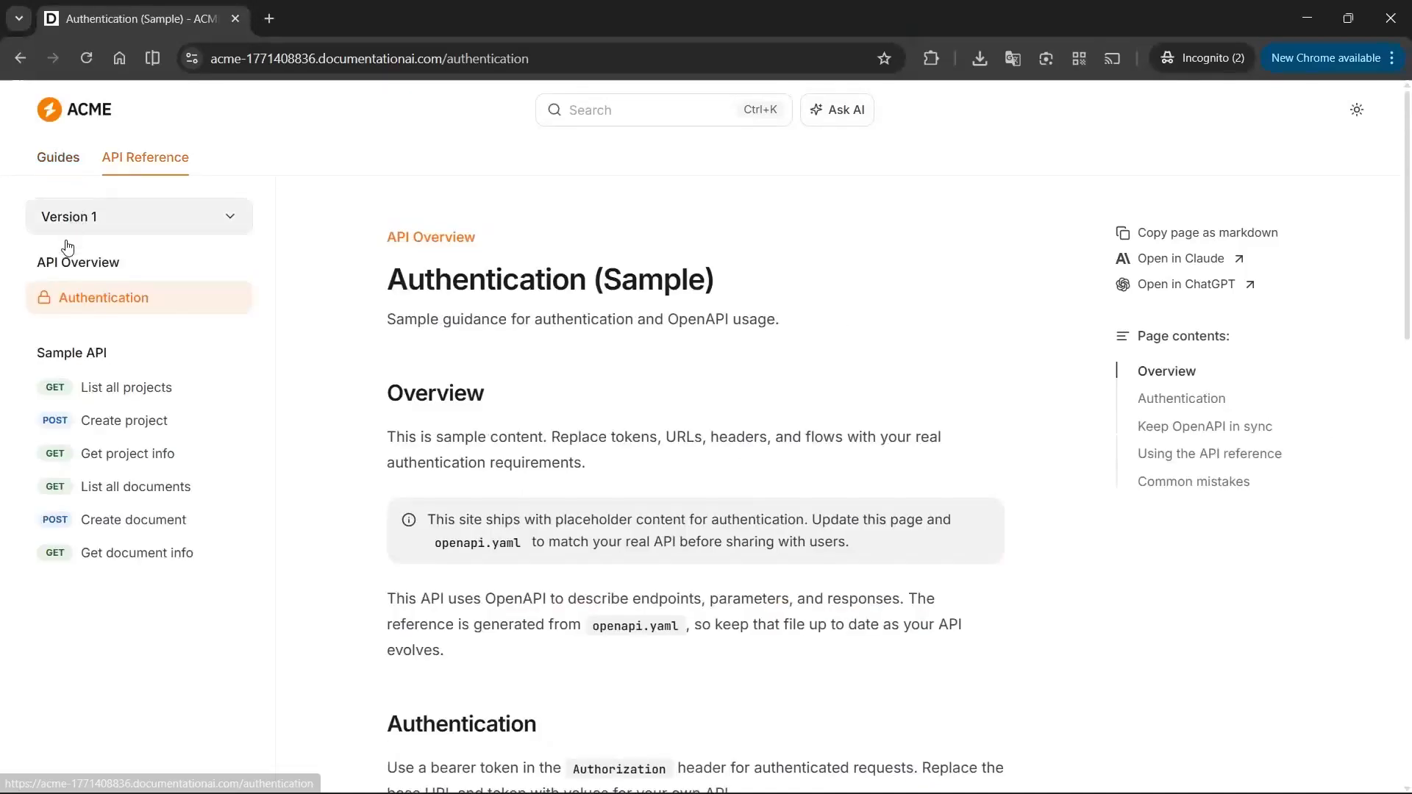
{"action": "left_click_drag", "start_coordinate": [37, 355], "coordinate": [131, 362]}
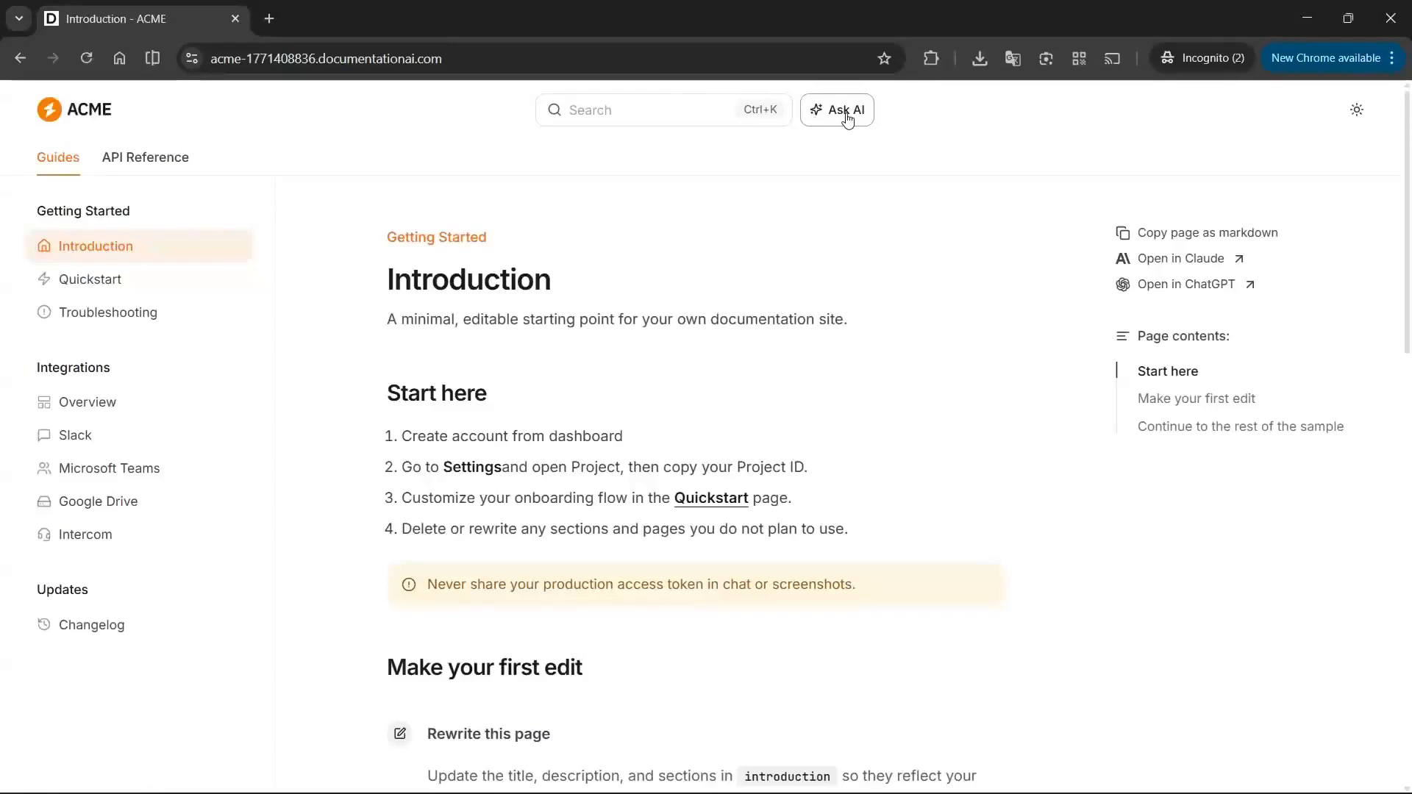
- Ask the published site's AI Assistant "How can I integrate slack and intercom" and review its answer from the beginning
{"action": "left_click", "coordinate": [842, 116]}
{"action": "left_click", "coordinate": [1188, 754]}
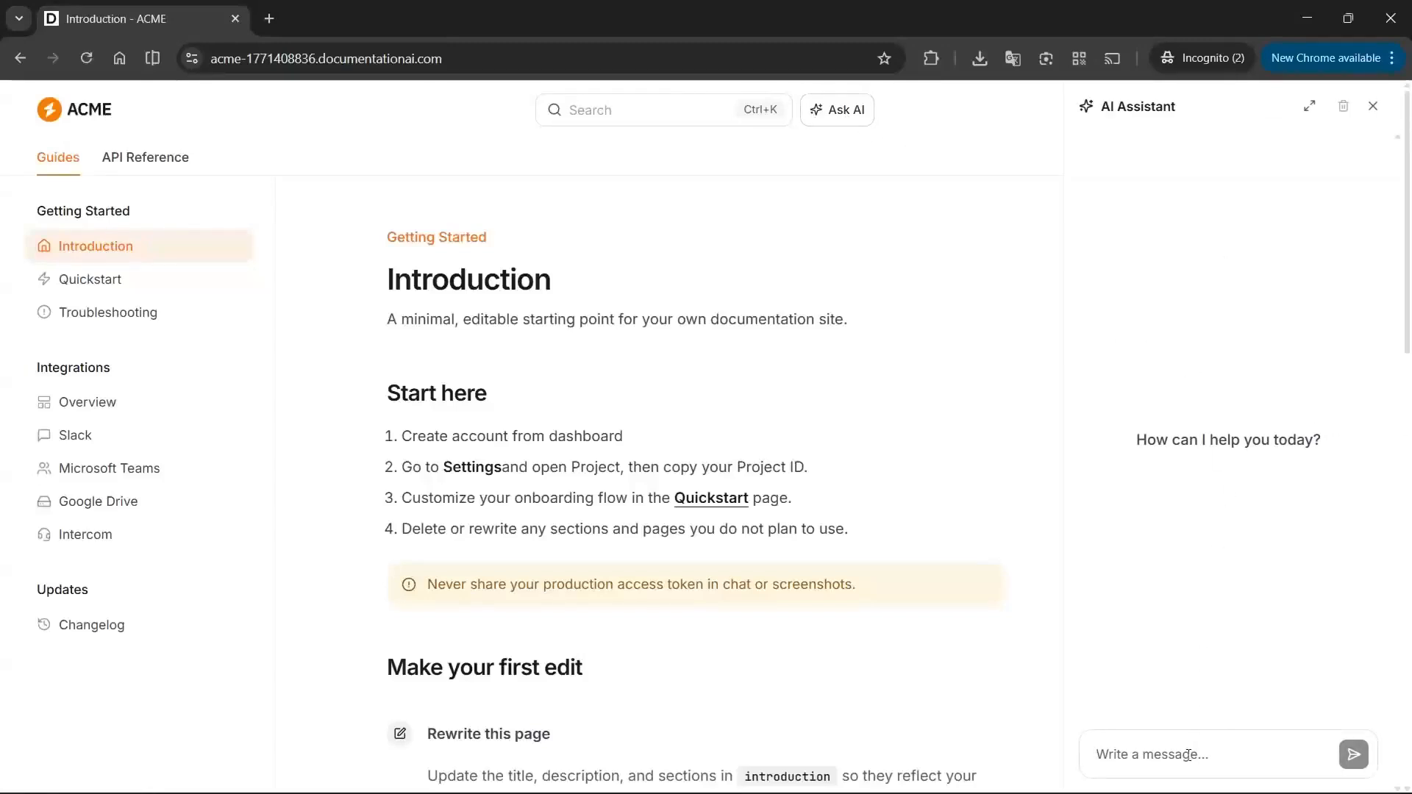
{"action": "type", "text": "How can I integrate slac"}
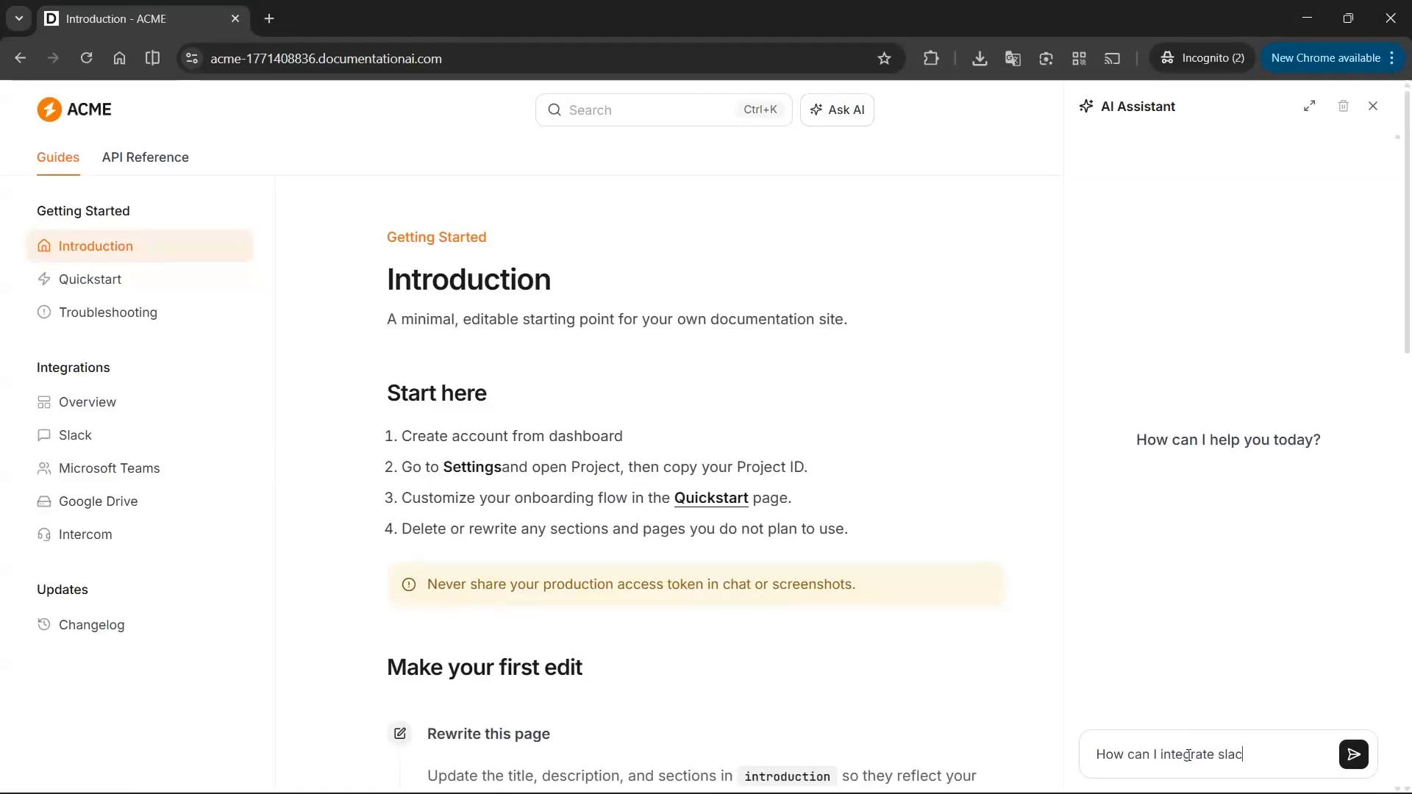
{"action": "type", "text": "k and intercom"}
{"action": "key", "text": "Return"}
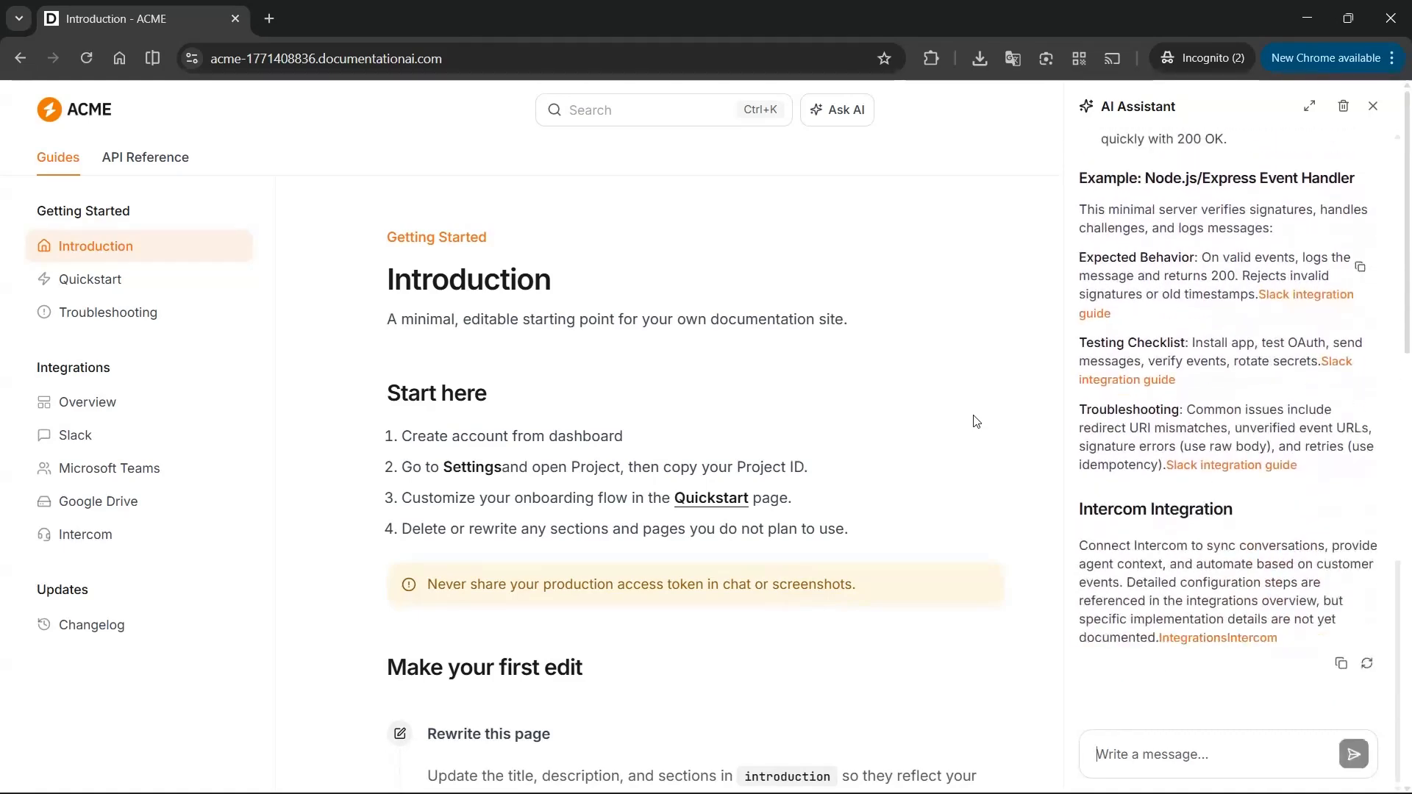
{"action": "scroll", "coordinate": [1236, 341], "scroll_direction": "up", "scroll_amount": 15}
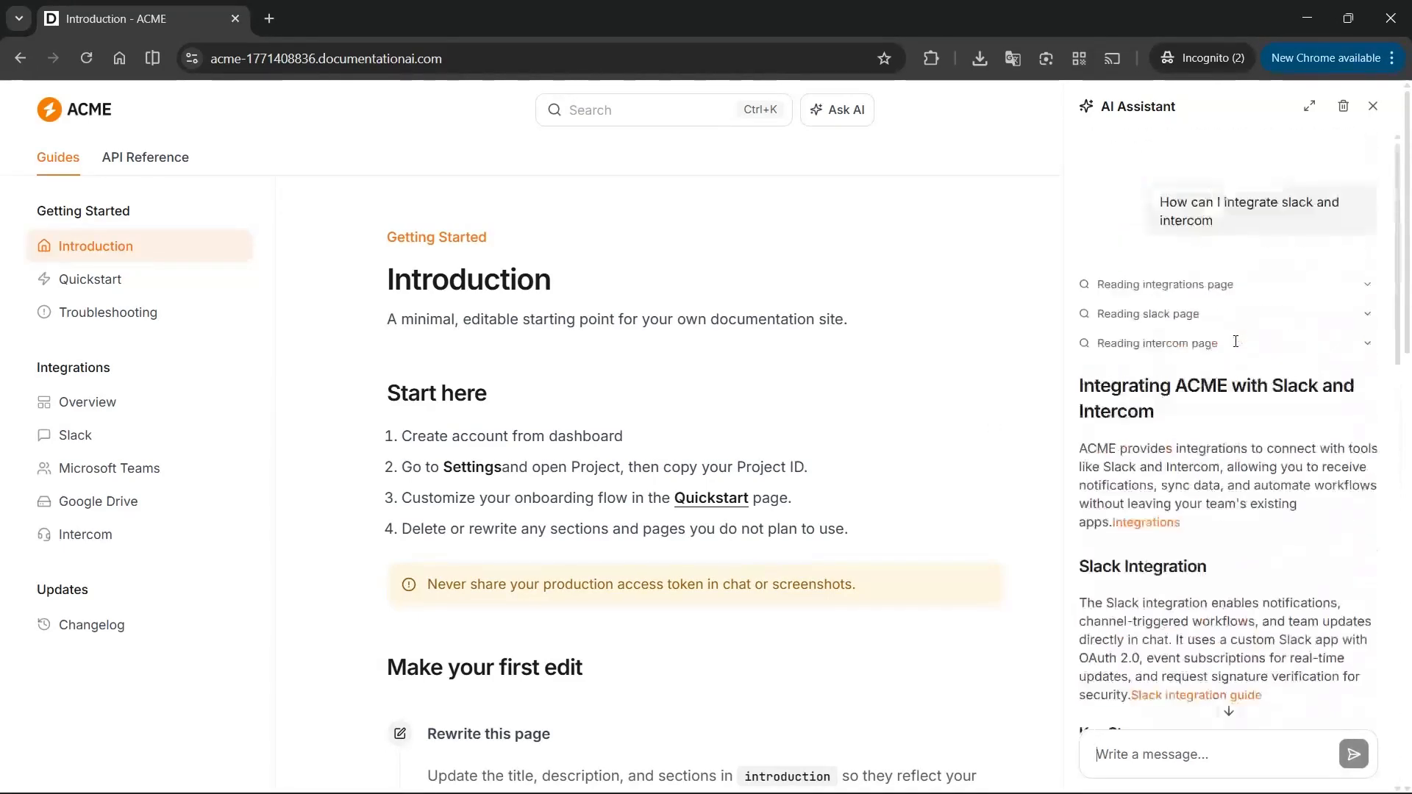